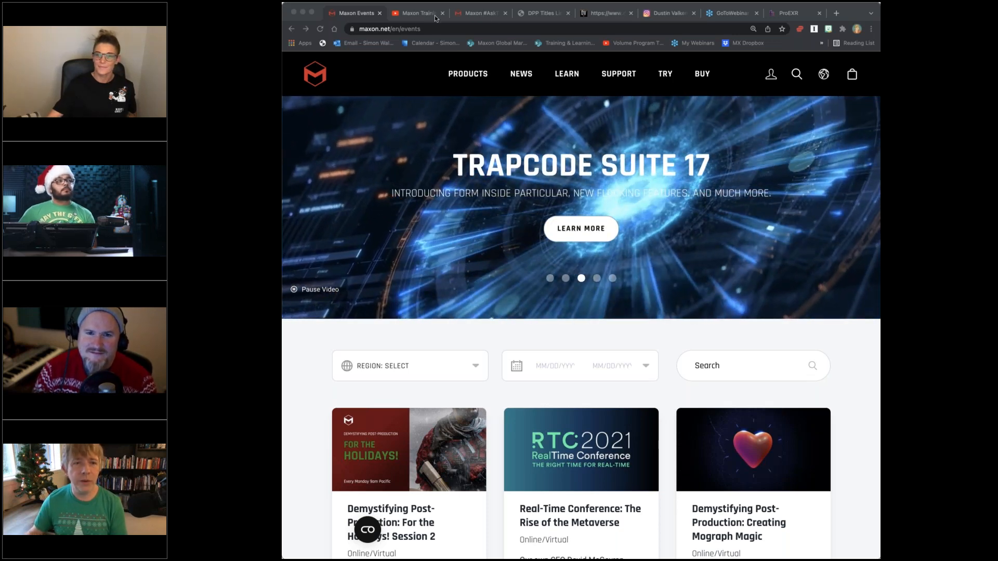
Step: Show the guest artist's portfolio website, and look through the posts on the artist's Instagram profile
left_click(603, 15)
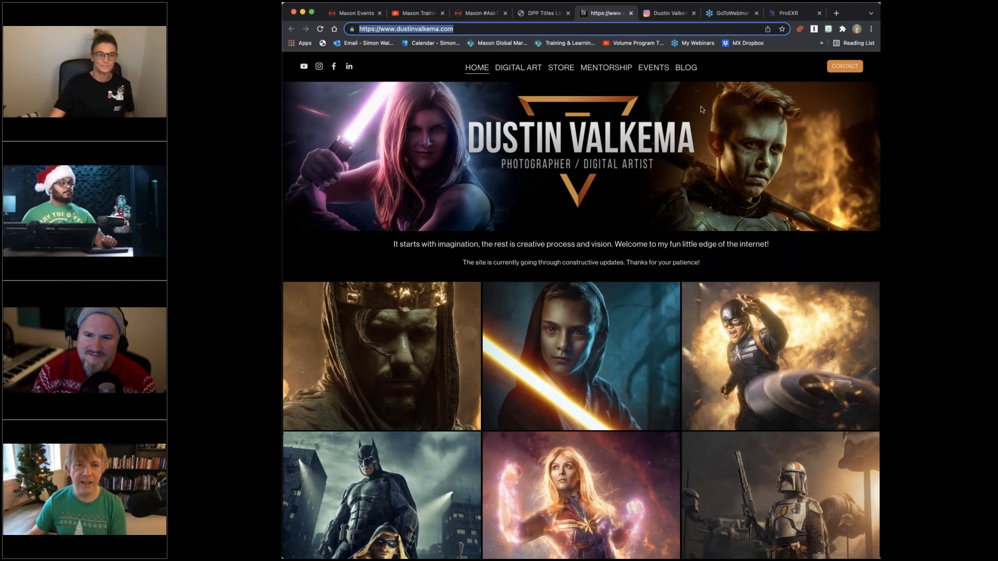
left_click(665, 14)
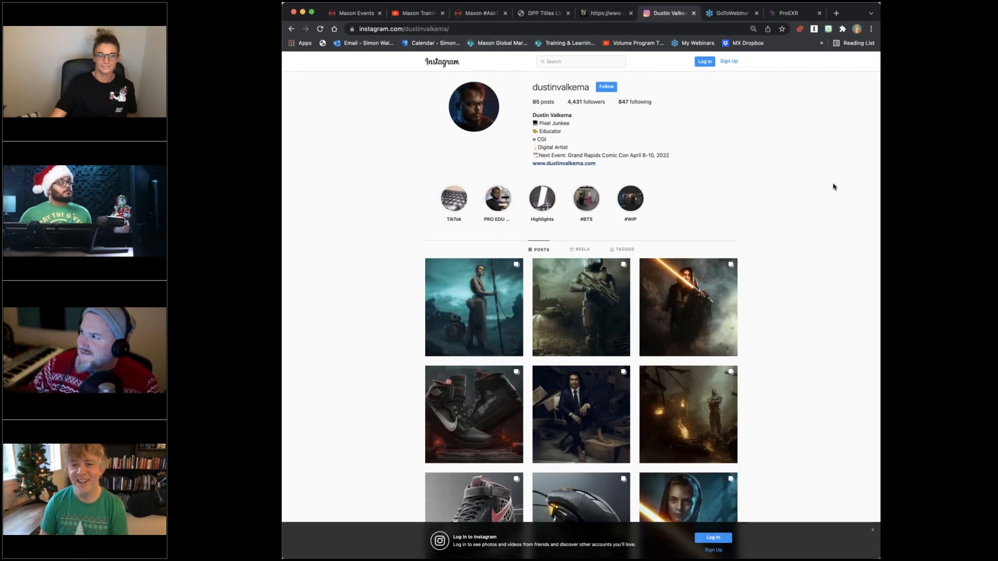
scroll(825, 210, "down", 5)
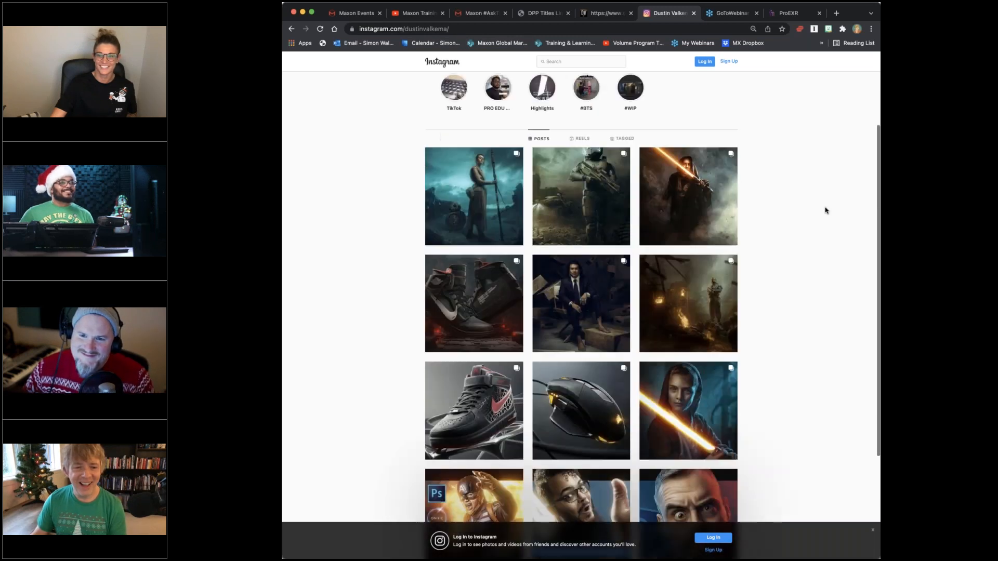
scroll(826, 210, "down", 3)
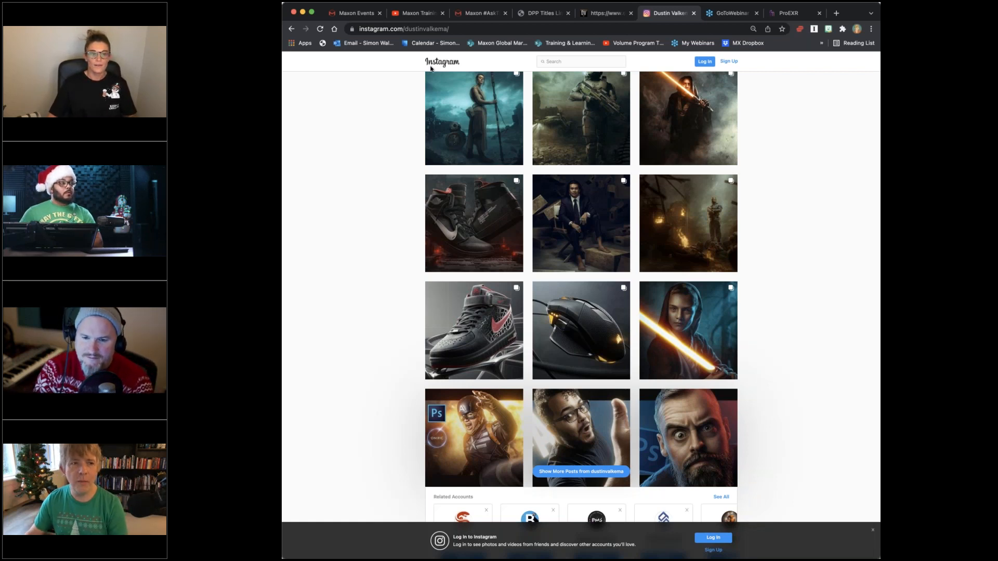
Step: Review the upcoming webinar listings on the Maxon events page
left_click(345, 14)
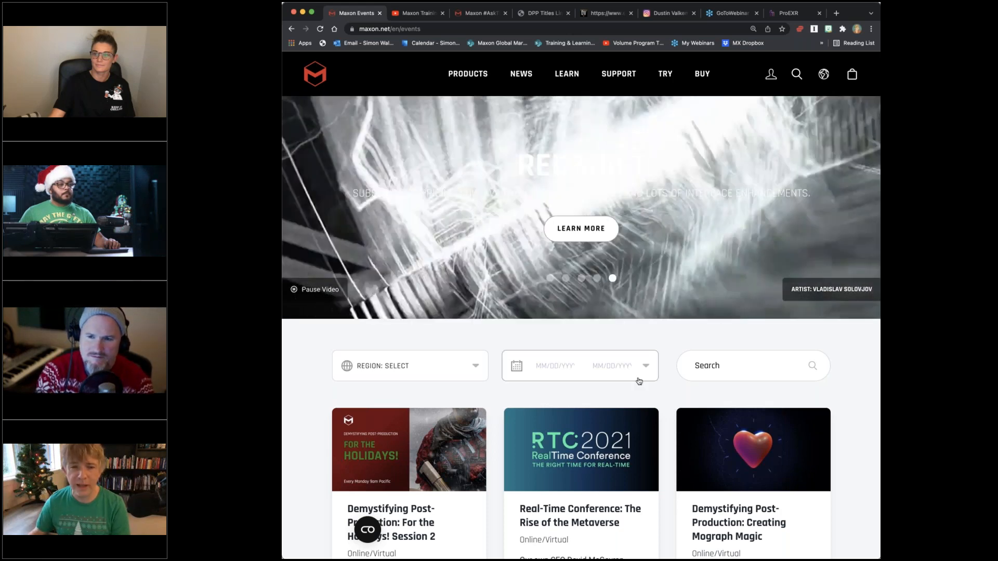
scroll(664, 381, "down", 5)
scroll(666, 381, "down", 8)
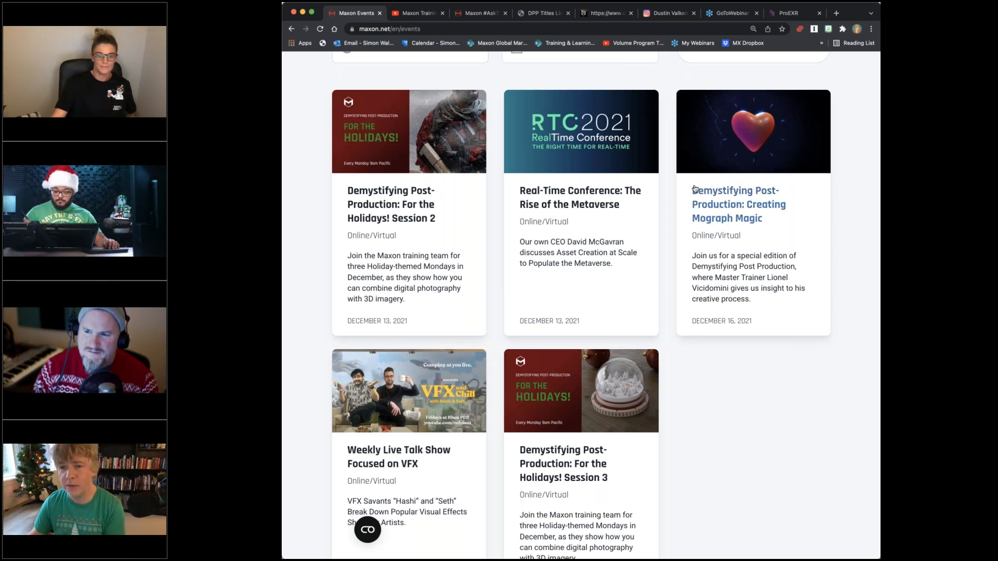
Step: Show the Maxon Training Team YouTube channel with the side guide collapsed, and find the Demystifying Post-Production Webinars playlist
left_click(419, 13)
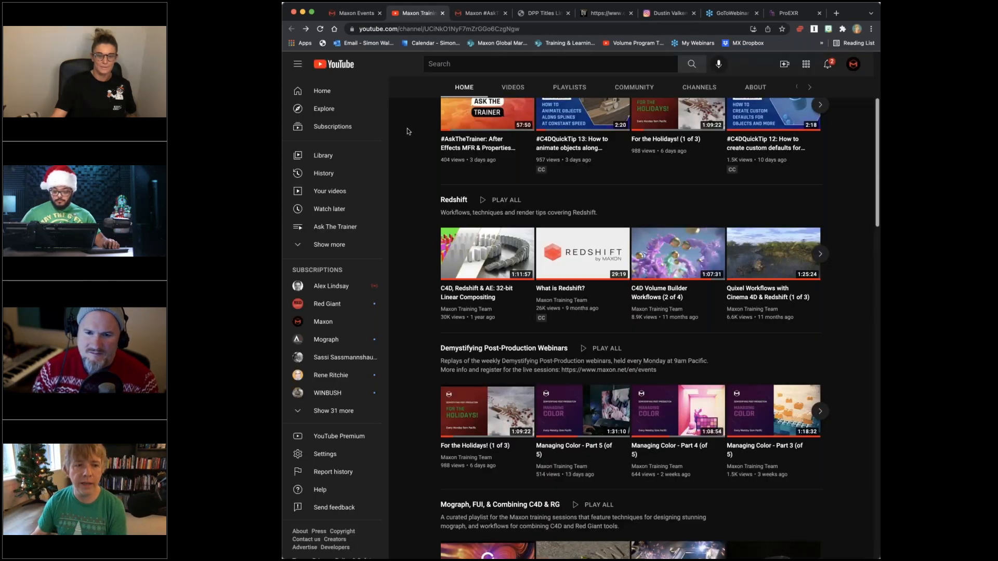
scroll(397, 193, "down", 1)
scroll(399, 192, "up", 5)
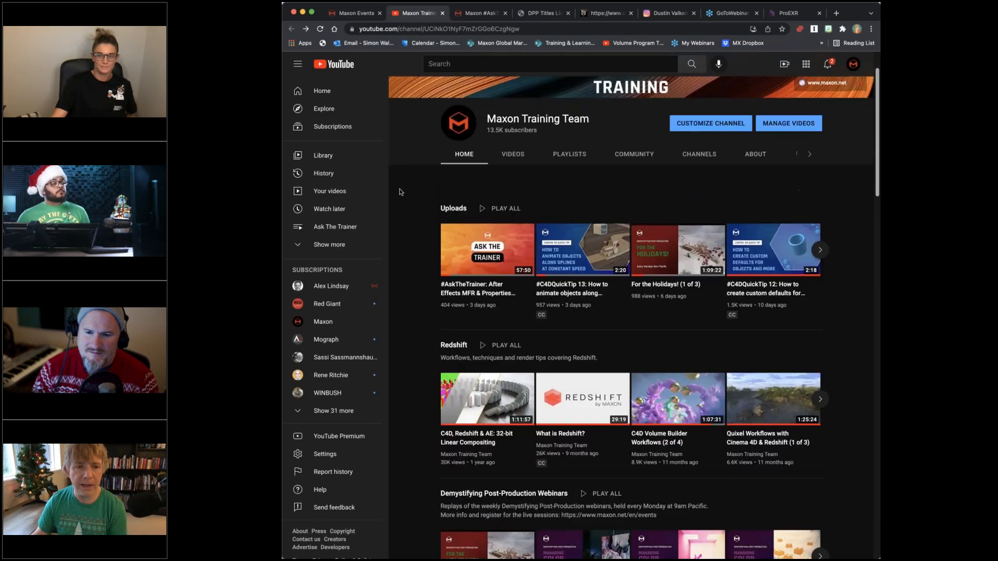
left_click(297, 63)
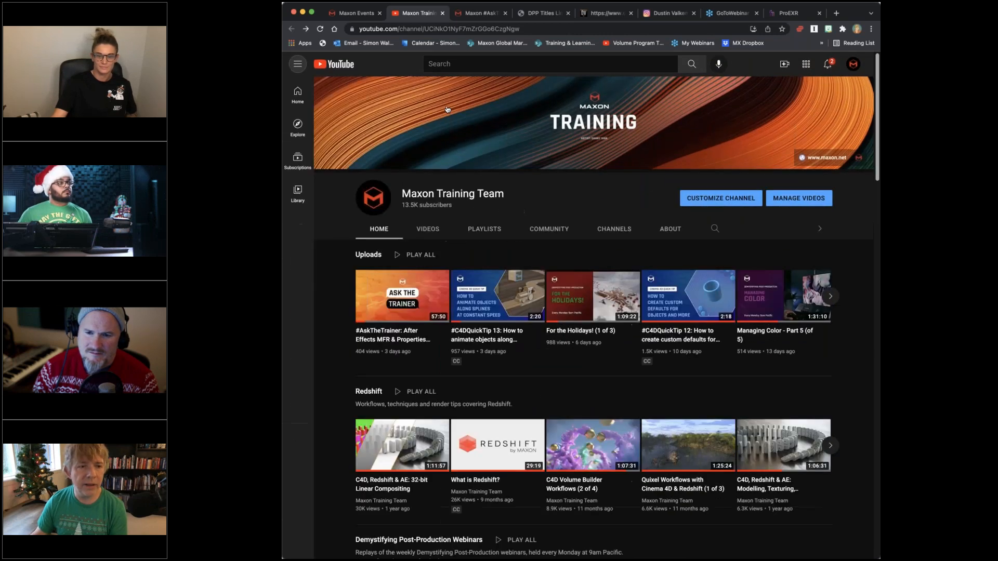
scroll(402, 281, "down", 6)
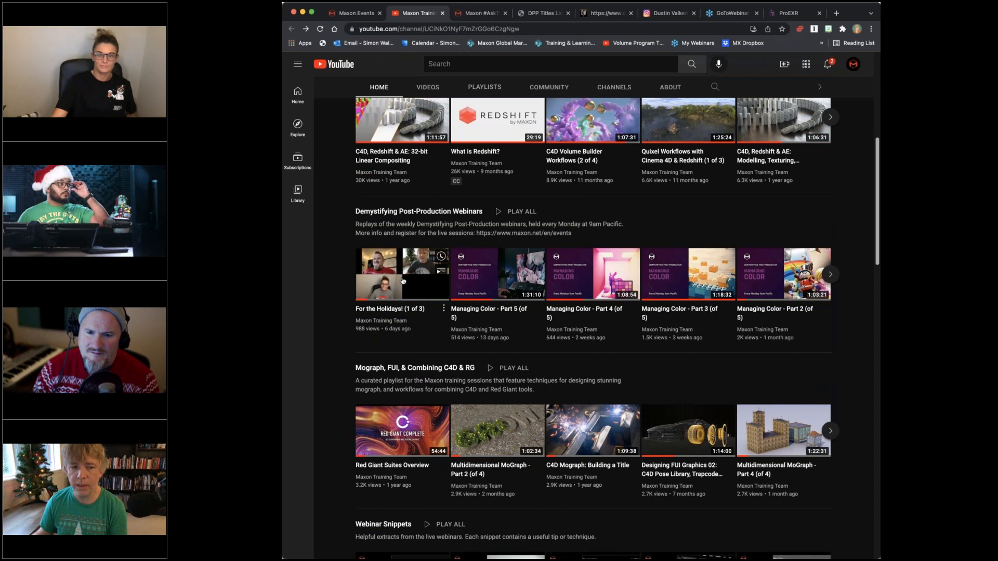
Step: Open the "For the Holidays! (1 of 3)" recording and expand its full description
left_click(415, 289)
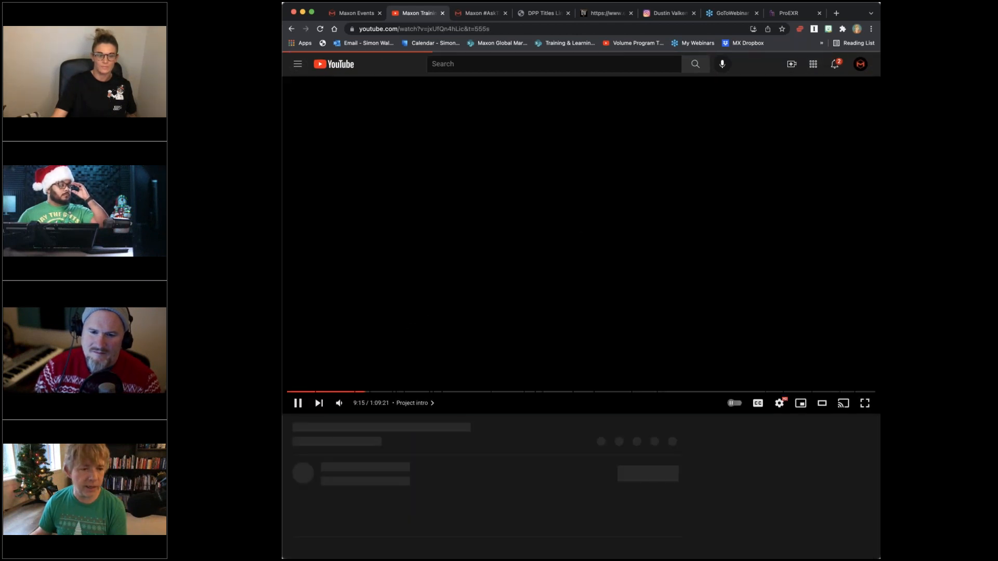
scroll(336, 331, "down", 4)
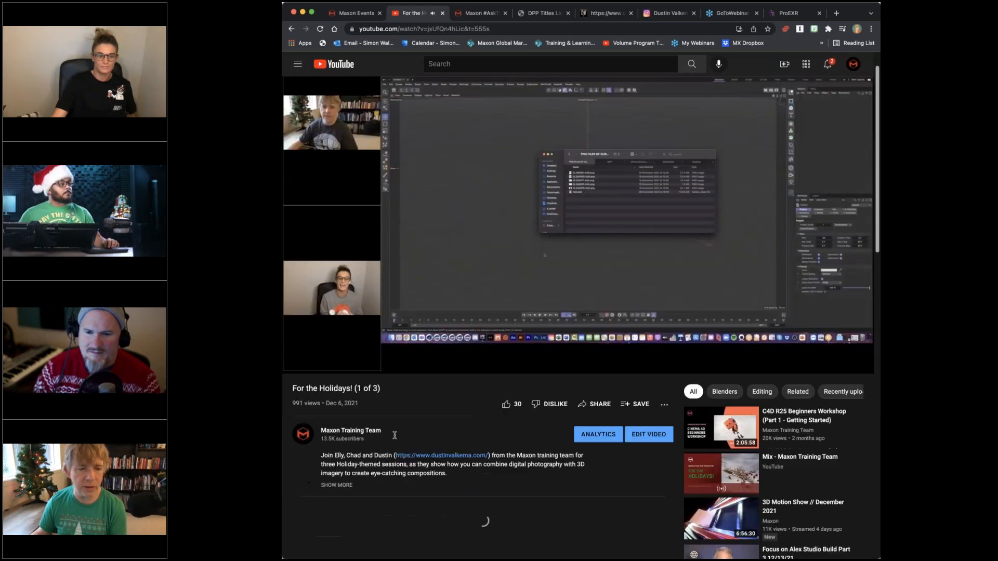
left_click(335, 330)
scroll(335, 322, "down", 3)
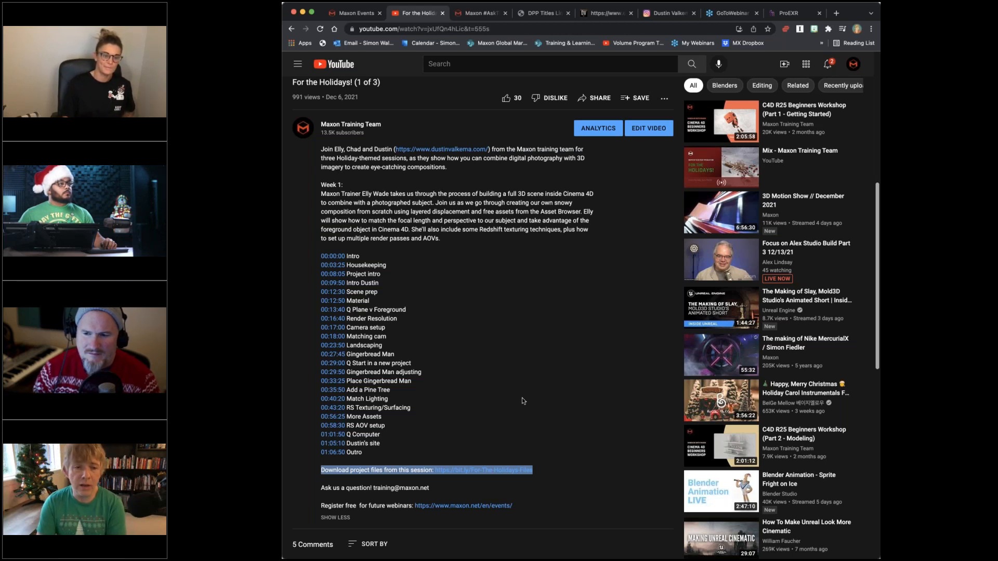
Step: Point out the project files download link in the video description, and look over the chapter list and comments
scroll(488, 376, "down", 1)
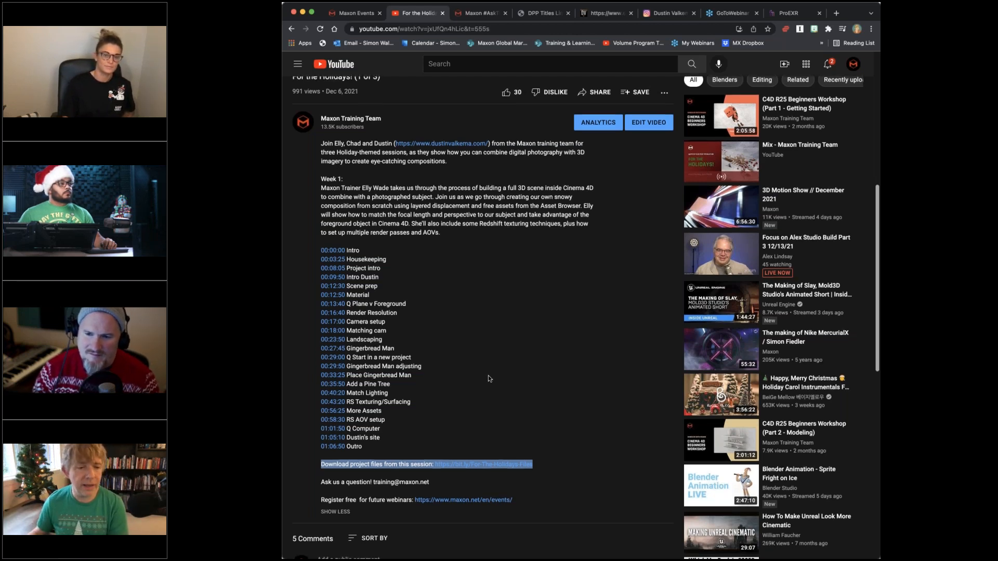
scroll(488, 378, "down", 5)
left_click_drag(321, 363, 404, 362)
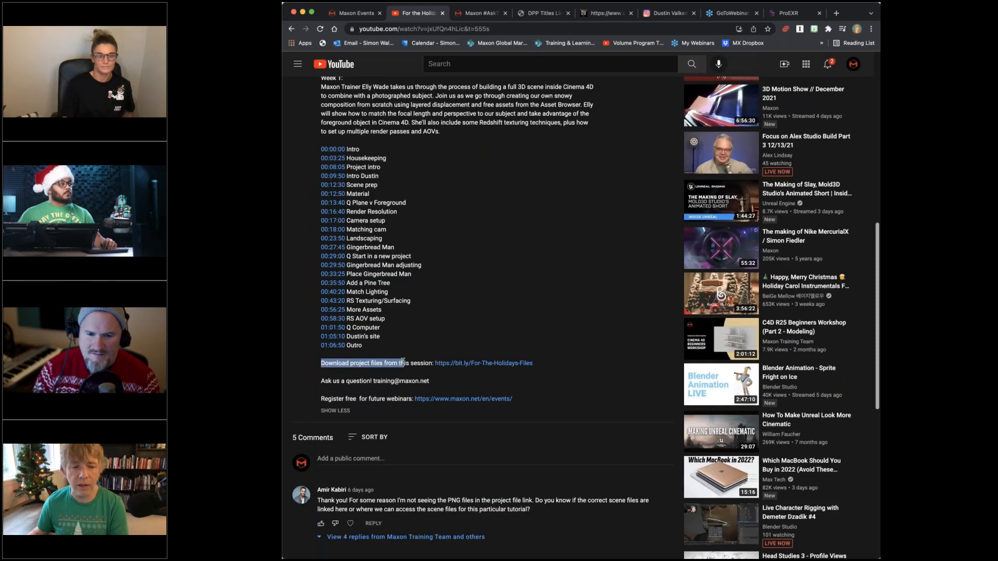
left_click(413, 363)
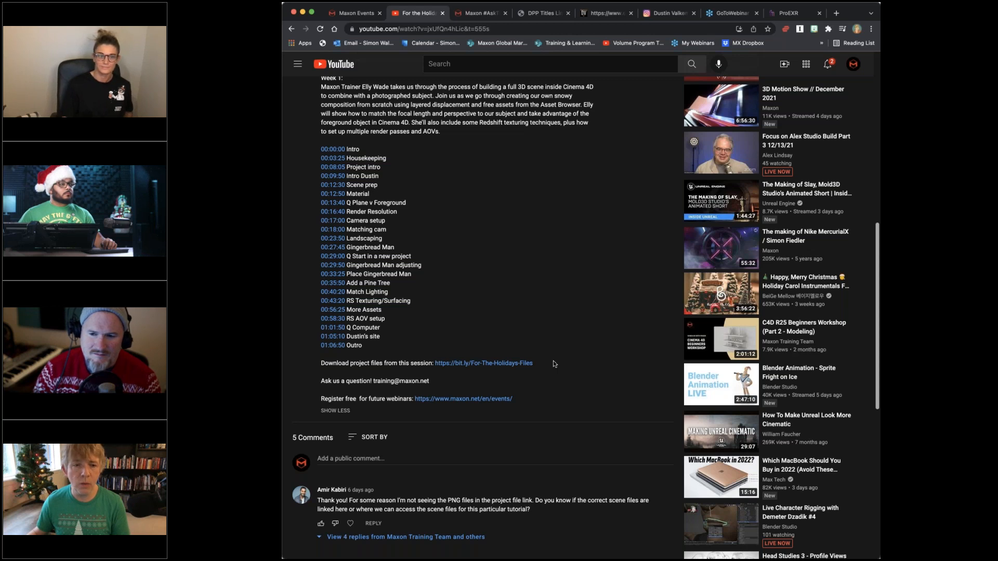
scroll(553, 363, "up", 1)
scroll(554, 364, "up", 3)
scroll(553, 364, "down", 1)
scroll(553, 364, "down", 2)
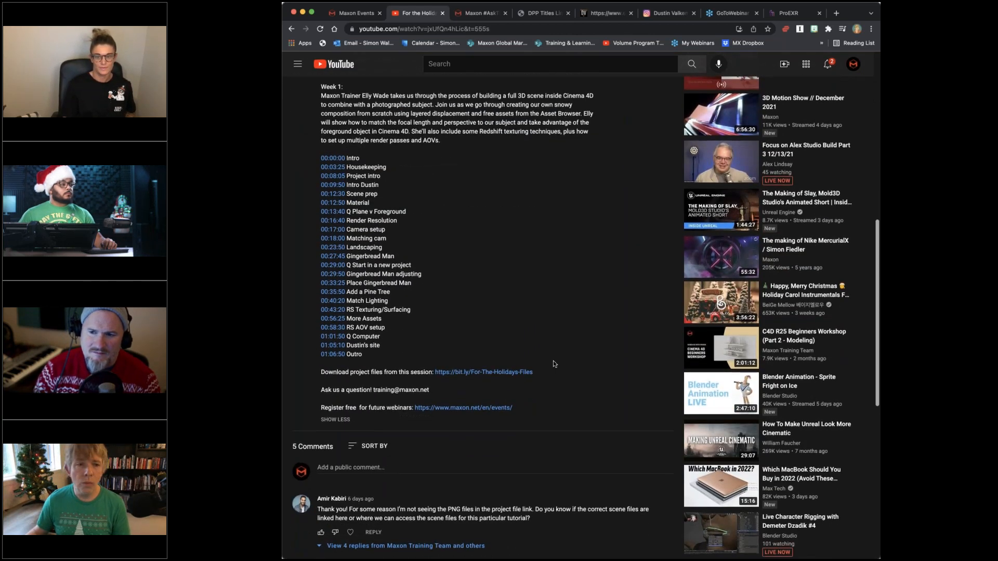
scroll(553, 363, "up", 3)
scroll(553, 364, "up", 7)
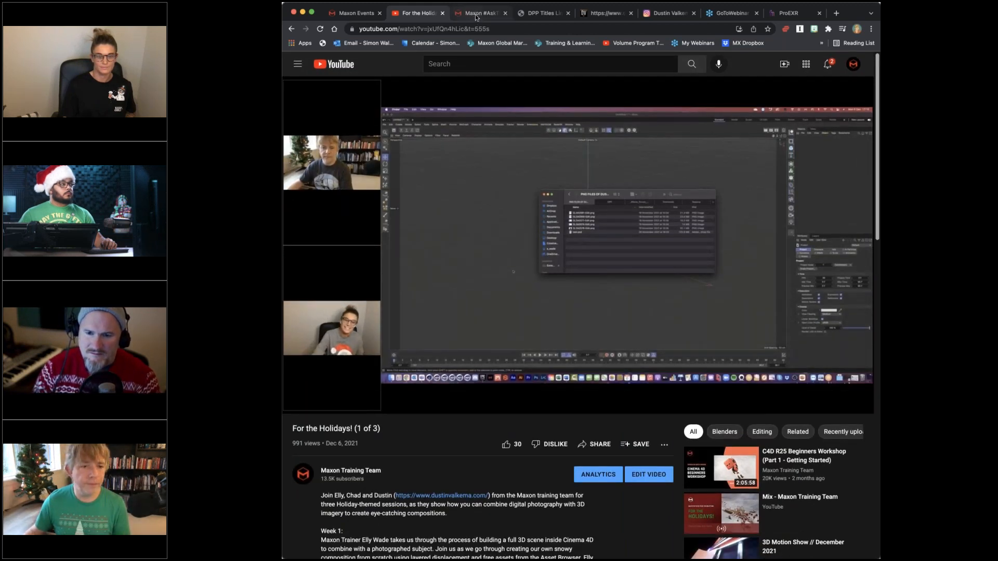
Step: Show the Maxon #AskTheTrainer merch store and its address, and review the PDF of links mentioned in the webinars
left_click(476, 14)
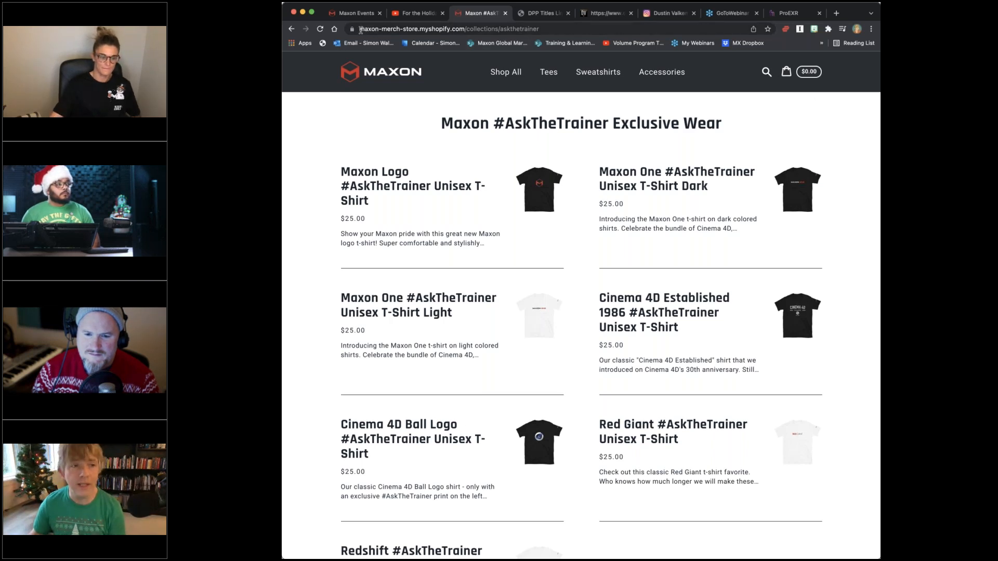
left_click(543, 31)
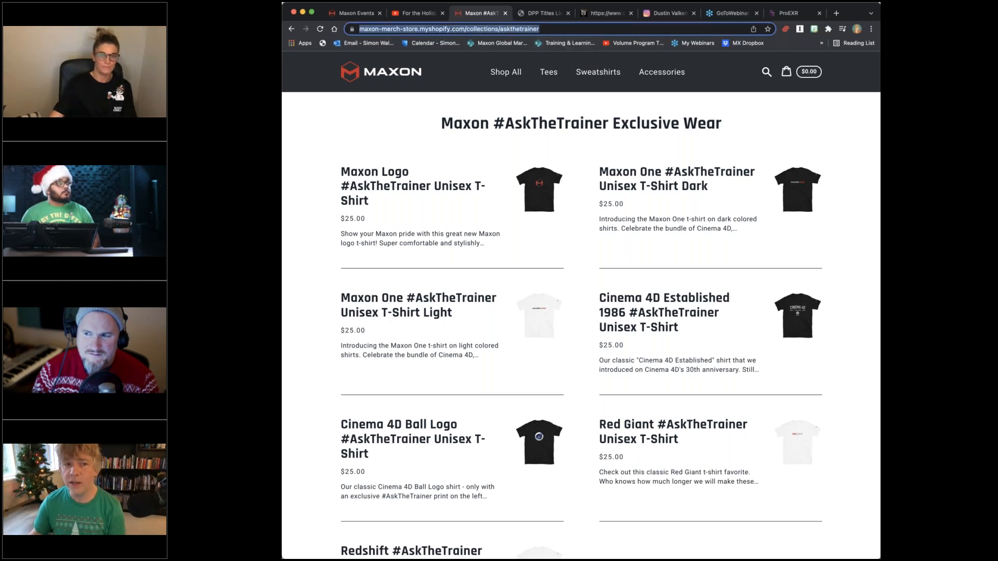
left_click(544, 13)
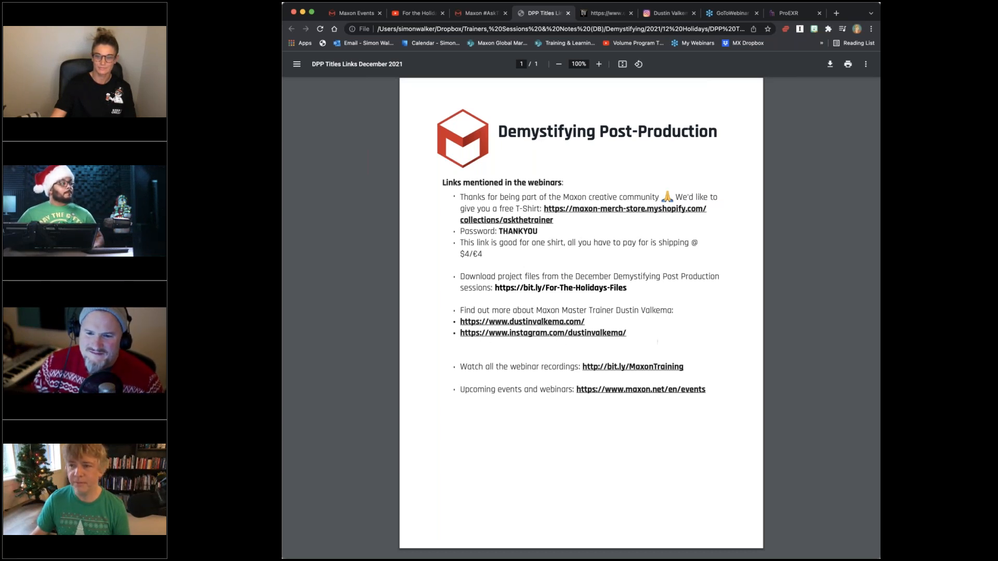
left_click(364, 13)
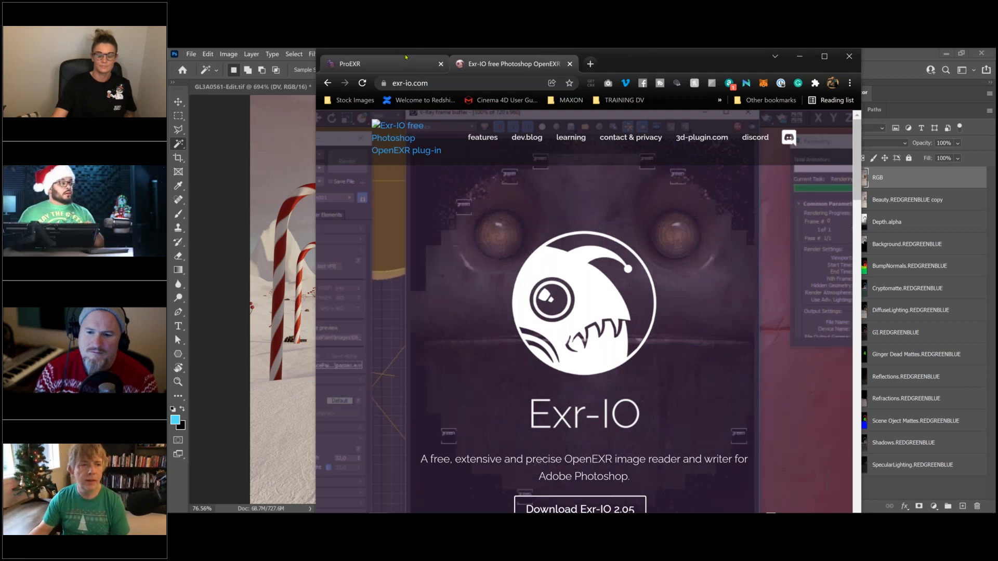
Step: Review the ProEXR plug-in page, and minimize the browser to return to Photoshop
left_click(385, 63)
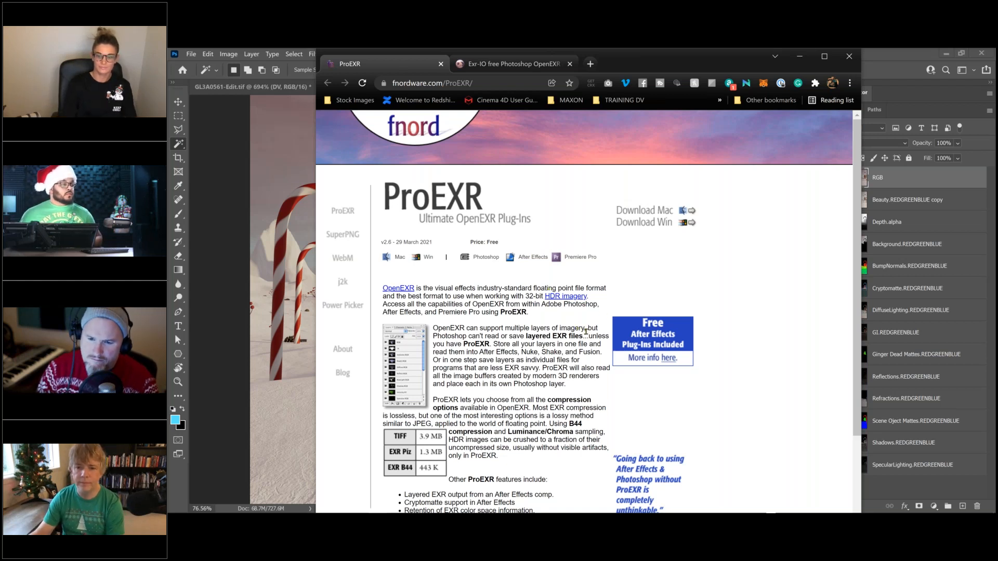
scroll(586, 331, "down", 1)
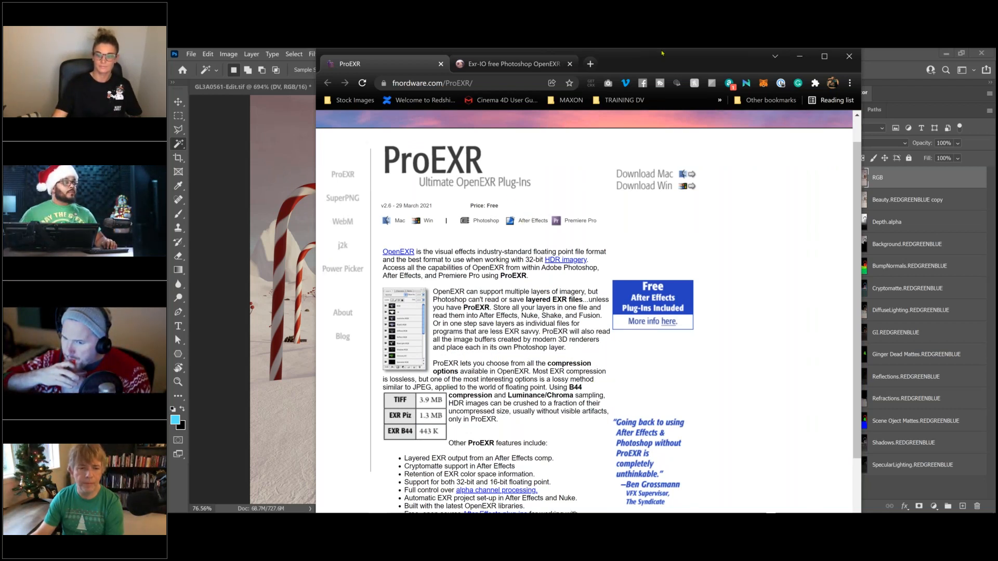
left_click(800, 56)
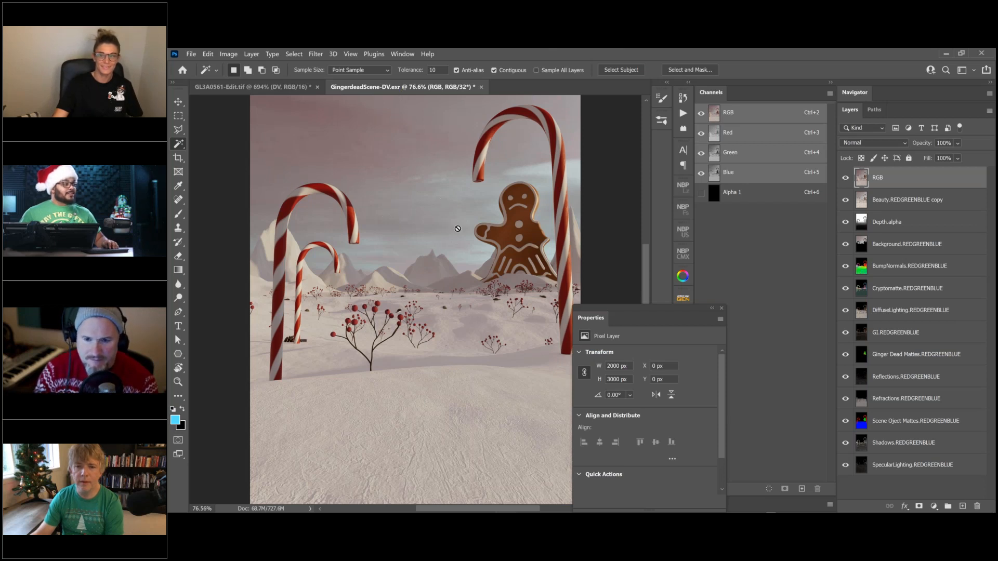
Step: View the whole candy cane scene in GingerdeadScene-DV.exr on the canvas
left_click_drag(461, 237, 452, 214)
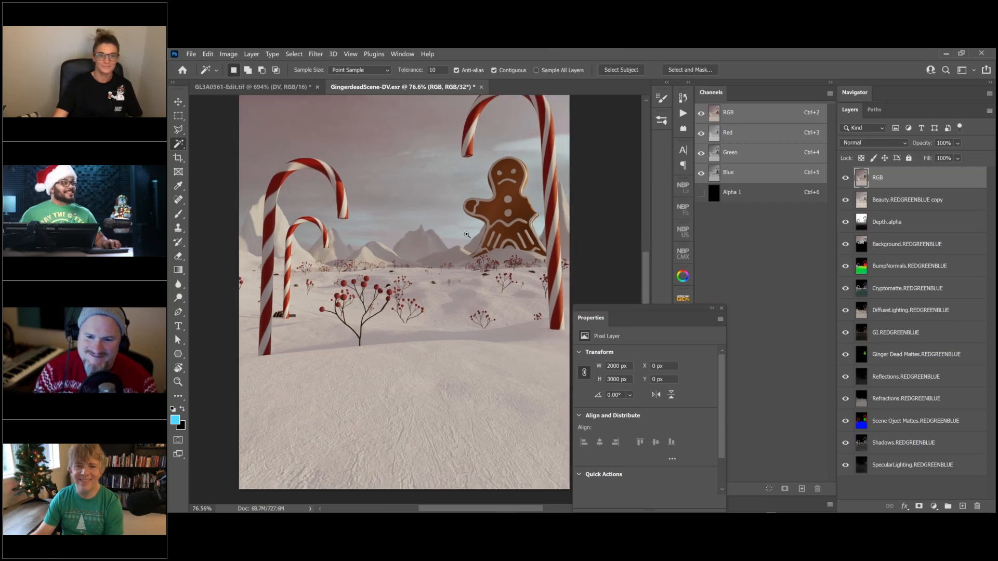
scroll(472, 243, "down", 4, "alt")
scroll(481, 239, "up", 2, "alt")
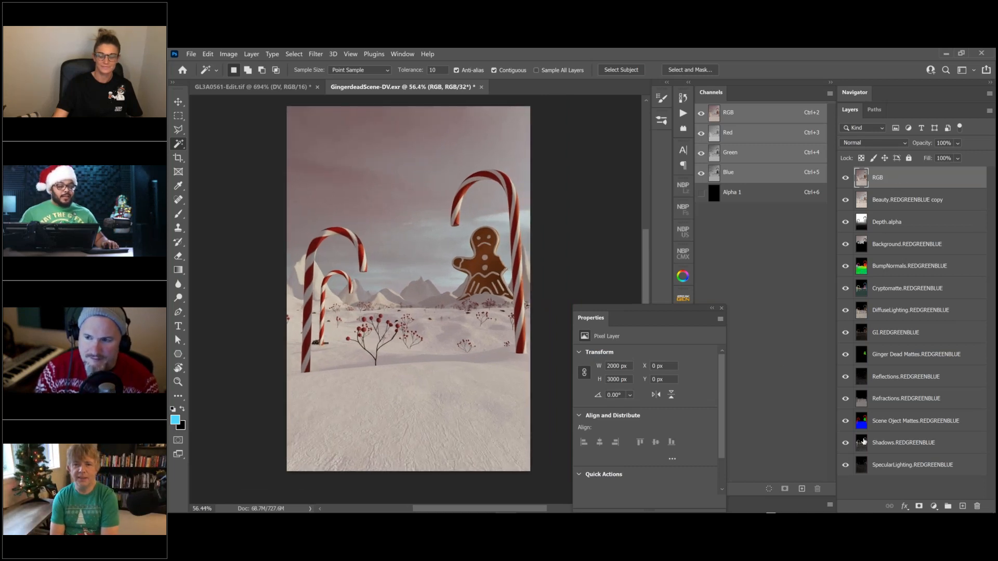
Step: Examine the full cut-out figure in GL3A0561-Edit.tif, and compare it with the GingerdeadScene-DV.exr background render
left_click(281, 88)
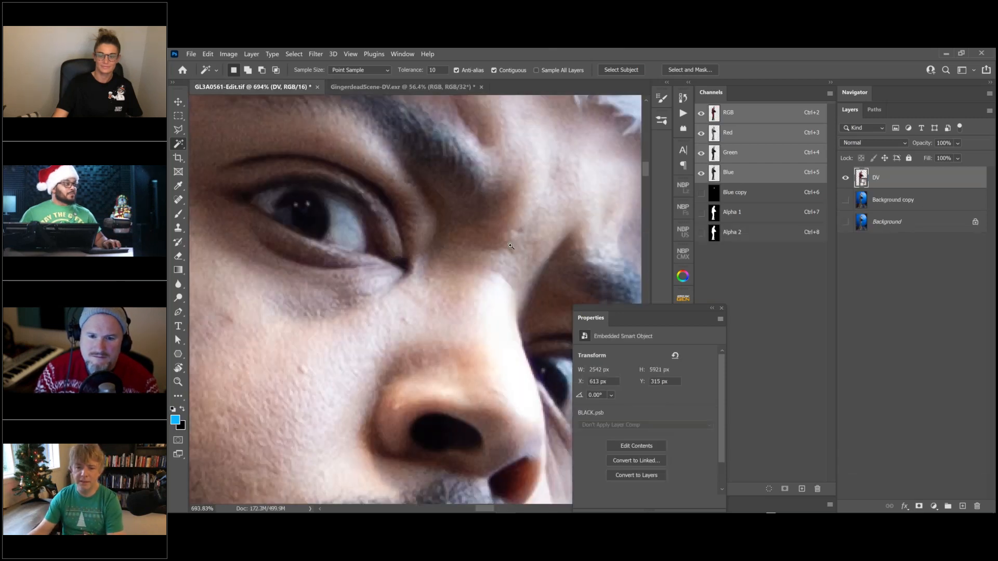
key("ctrl+0")
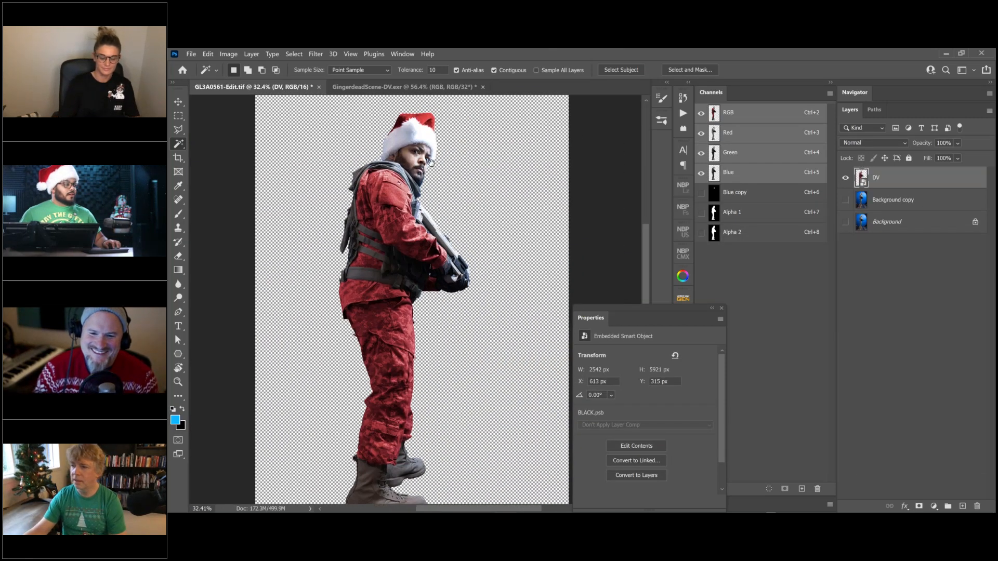
left_click(419, 88)
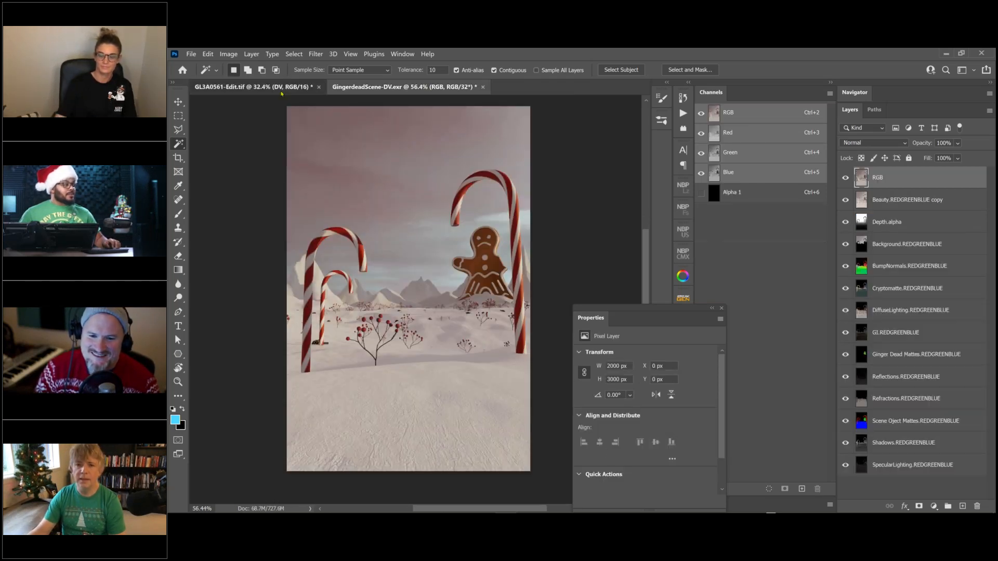
left_click(281, 91)
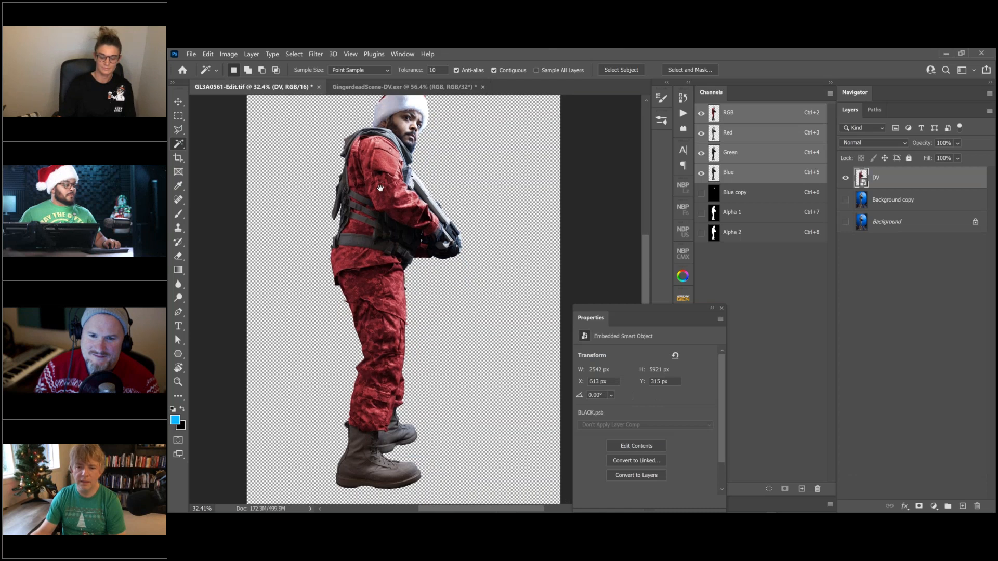
key("ctrl+Tab")
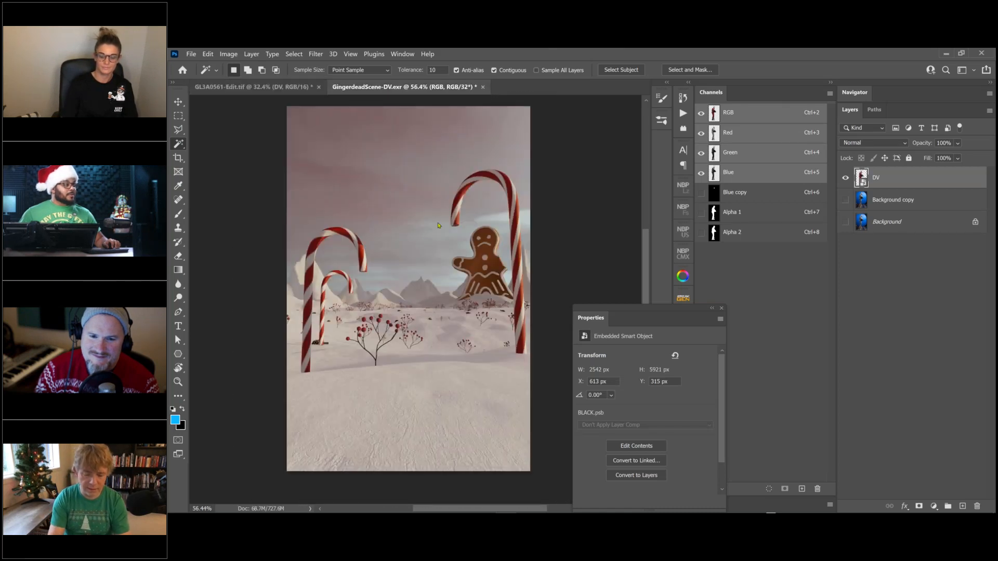
Step: Hide and show the RGB layer in GingerdeadScene-DV.exr to compare it with the layer beneath
left_click_drag(479, 318, 485, 319)
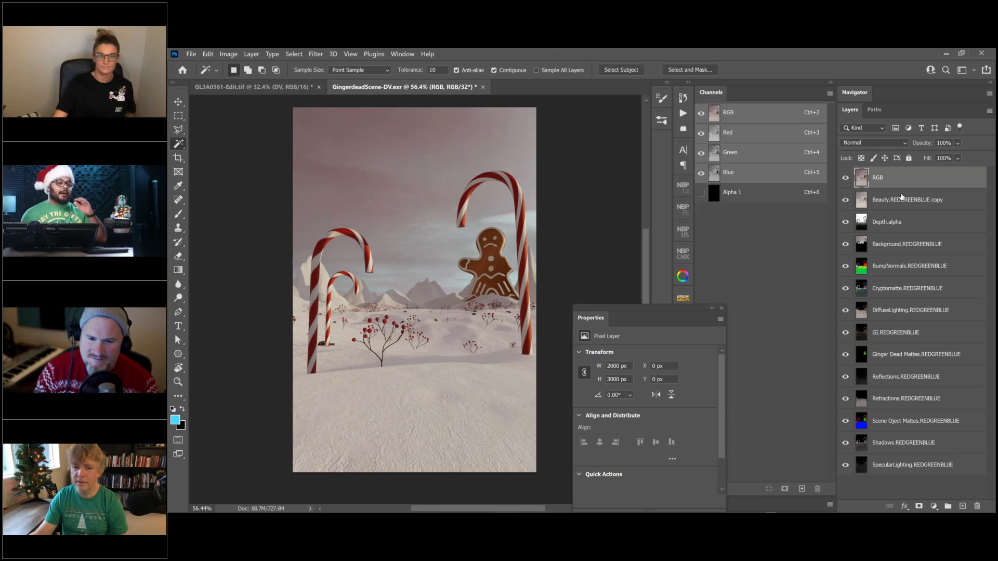
left_click(846, 178)
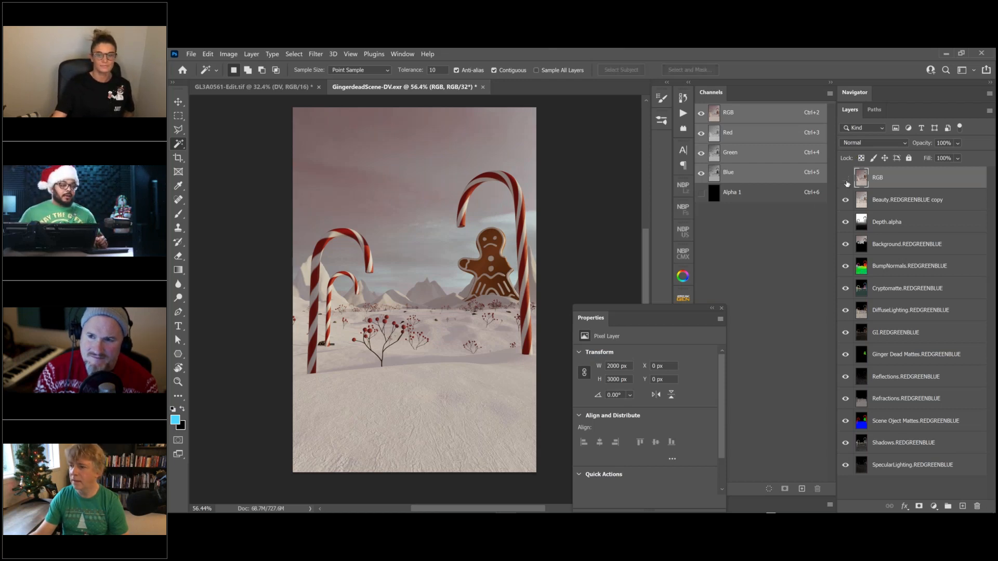
left_click(846, 182)
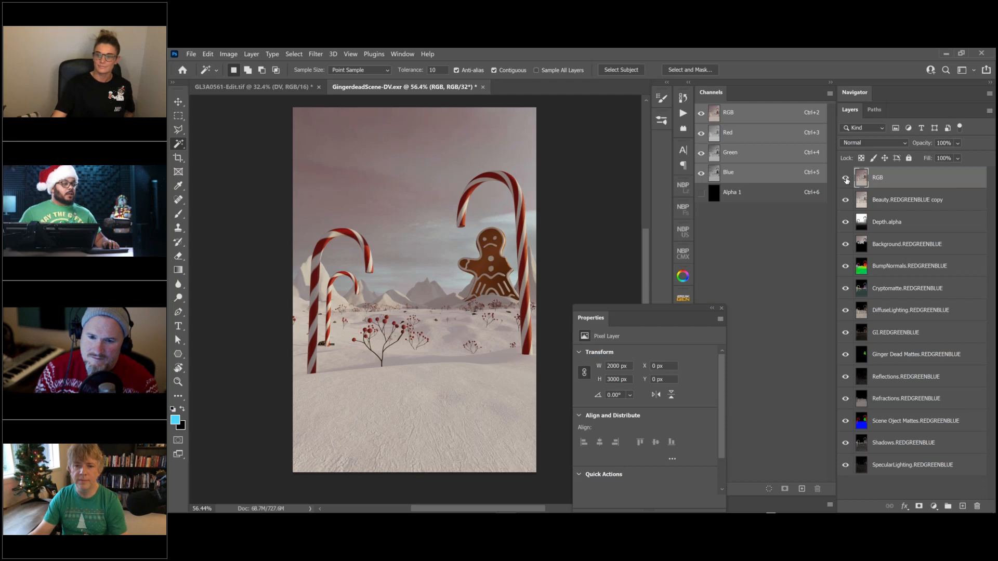
Step: Hide the RGB layer and then the Beauty.REDGREENBLUE copy layer, leaving the Depth.alpha pass showing on the canvas
left_click(845, 179)
left_click(848, 204)
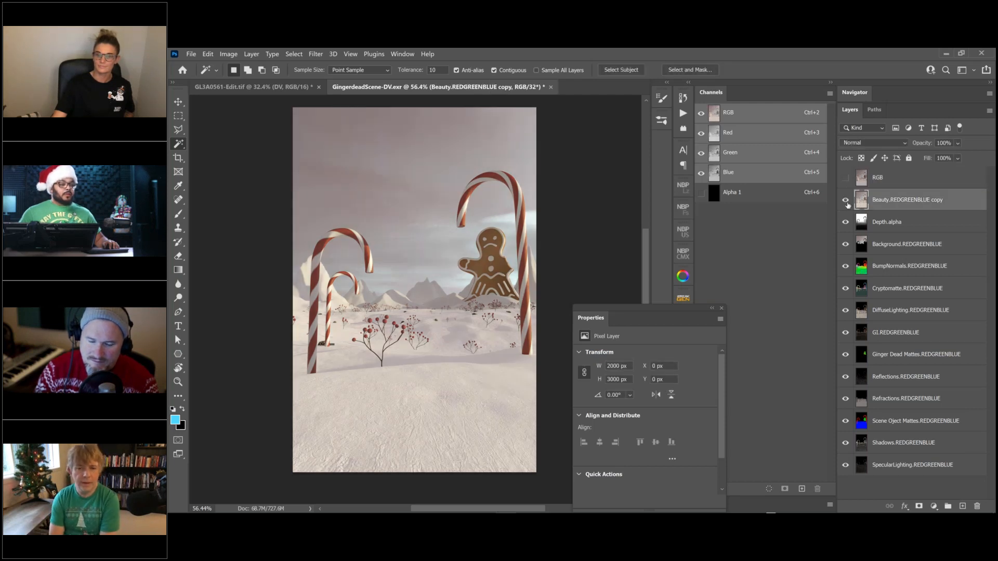
left_click(846, 200)
left_click(846, 200)
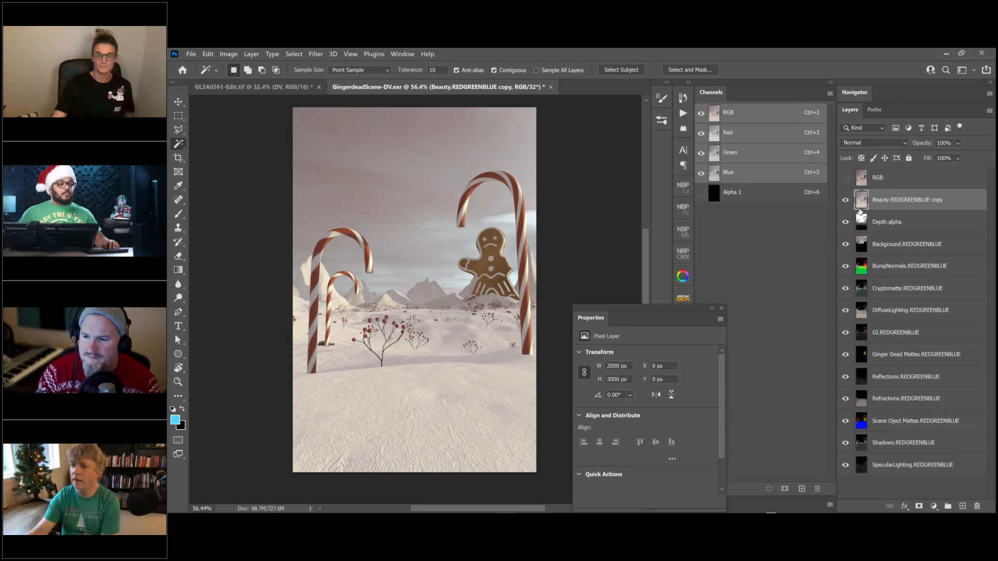
left_click(845, 200)
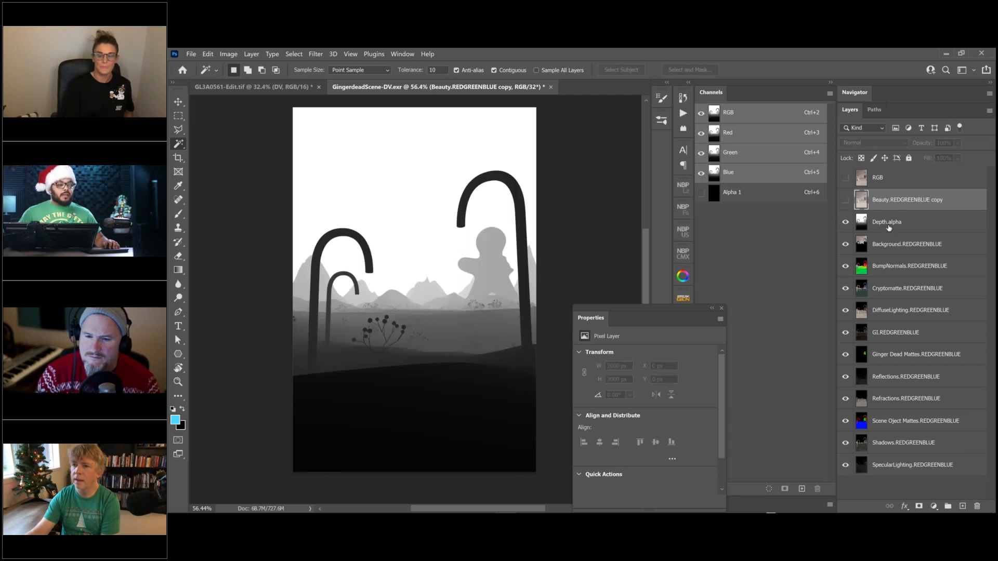
left_click(863, 218)
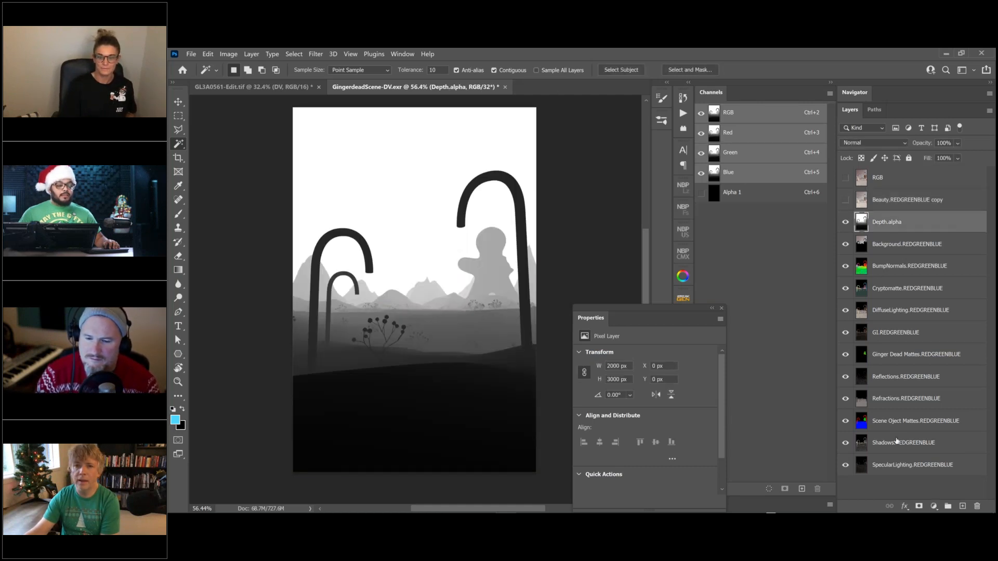
right_click(896, 421)
left_click(949, 482)
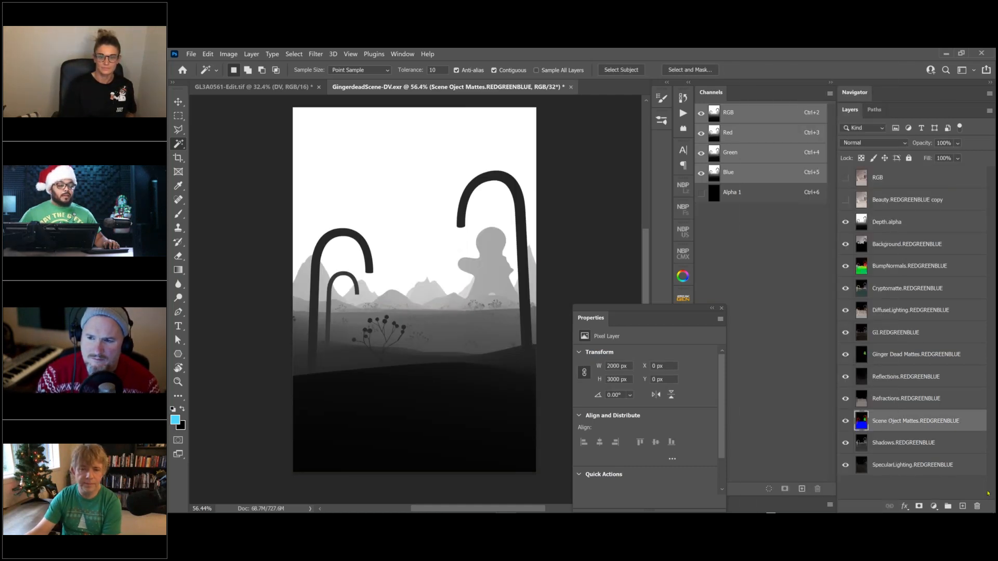
left_click(882, 465)
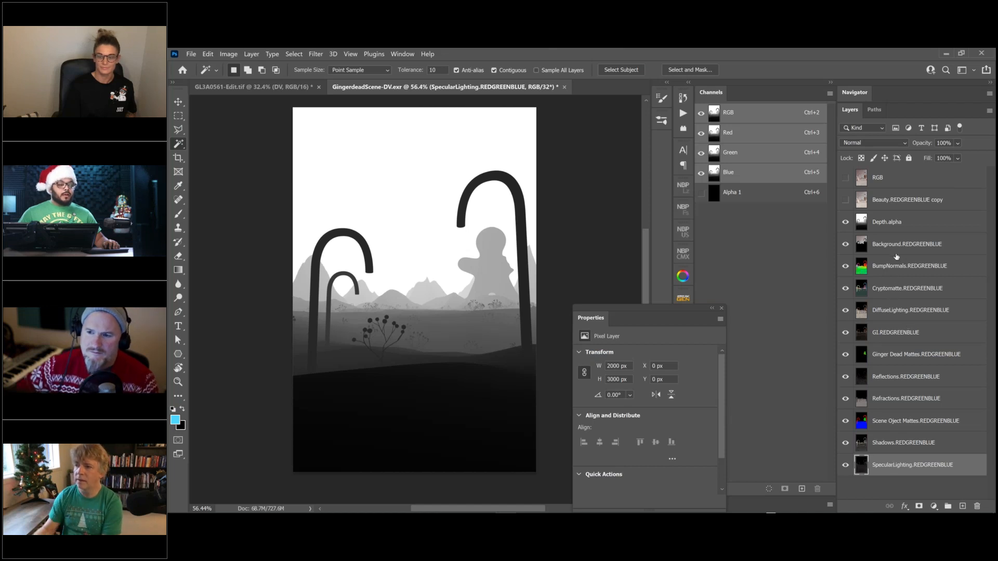
Step: Stack the lighting passes from the bottom up as DiffuseLighting, GI, SpecularLighting, Reflections, Refractions and Background, below the Shadows layer
left_click(891, 316)
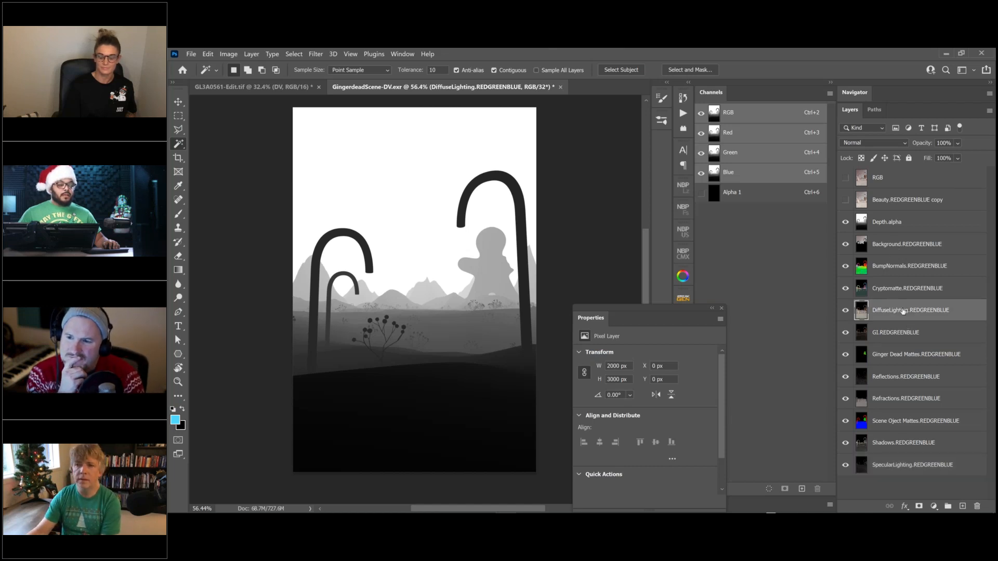
key("ctrl+shift+bracketleft")
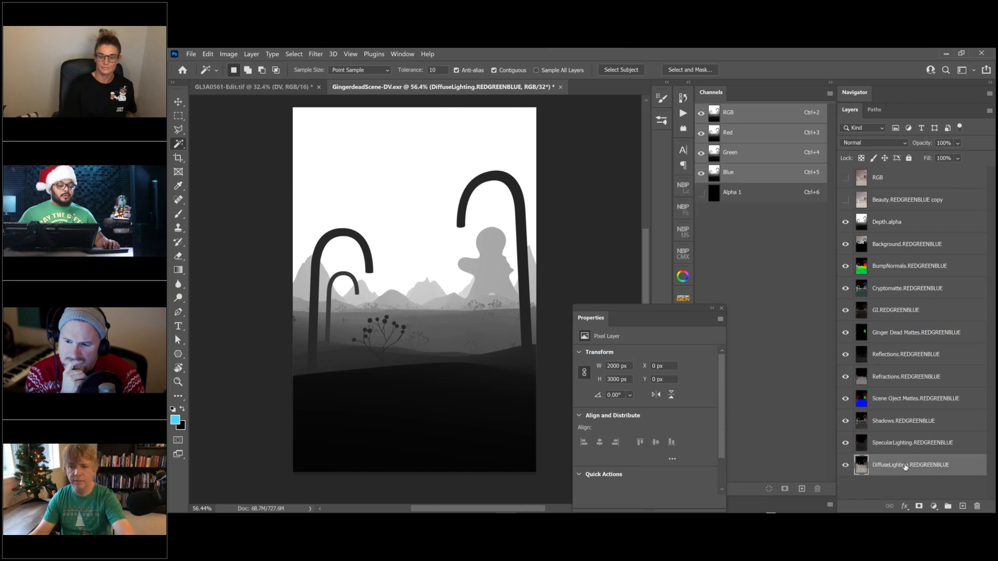
left_click_drag(892, 311, 905, 453)
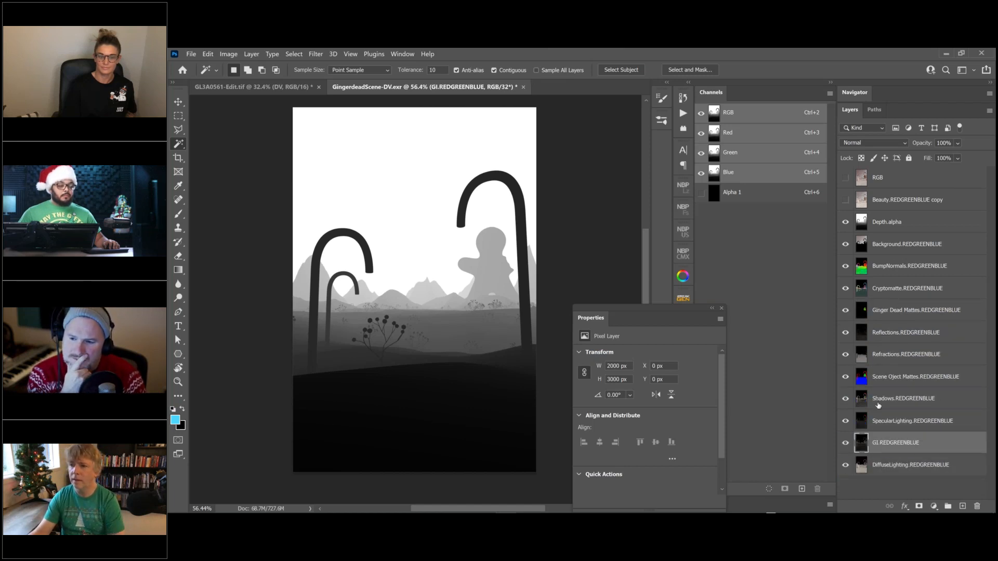
left_click_drag(892, 424, 880, 408)
left_click_drag(882, 337, 881, 388)
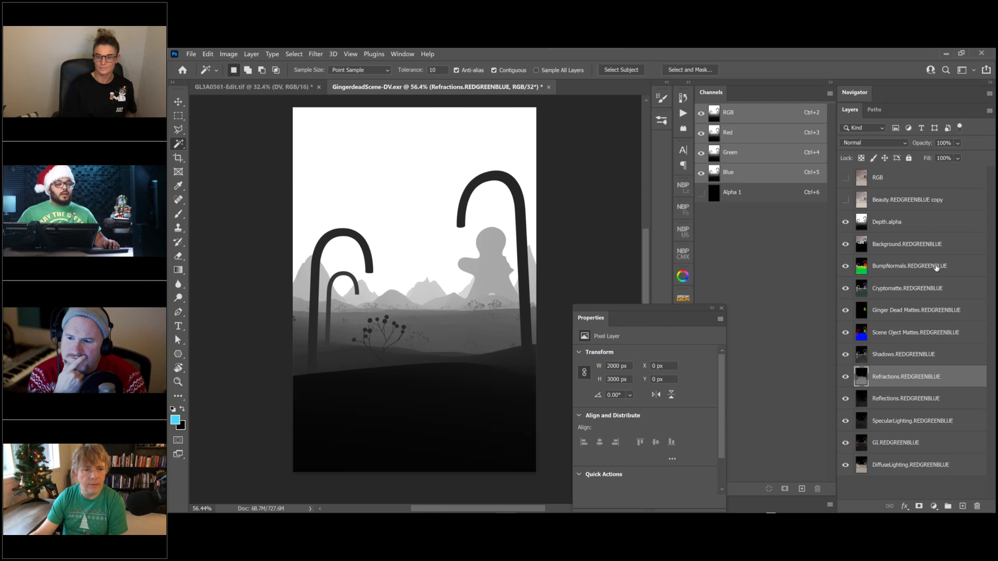
left_click_drag(890, 251, 893, 365)
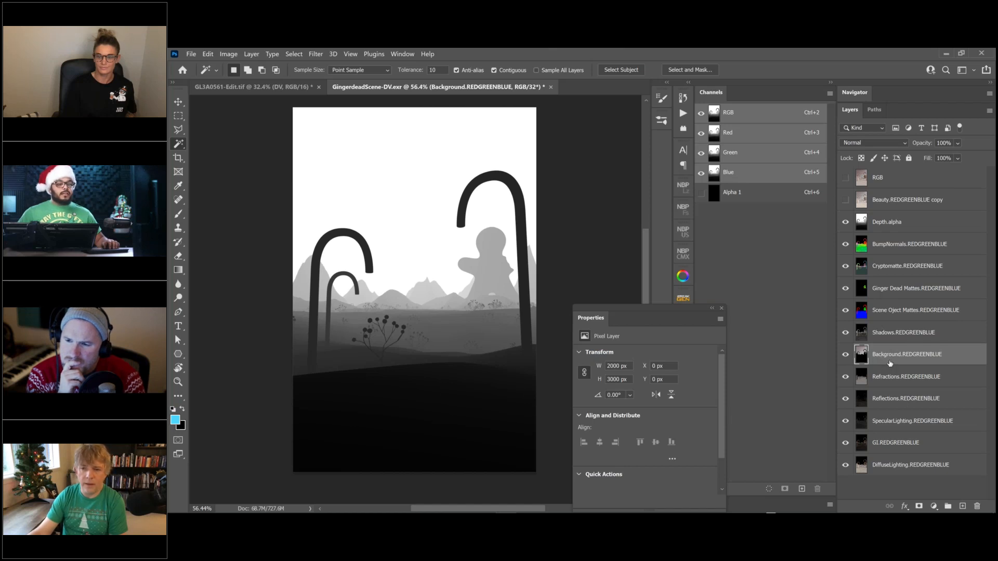
Step: Hide the layers from Shadows up to Depth.alpha, and set the Background through GI passes to Linear Dodge (Add)
left_click_drag(846, 335, 846, 222)
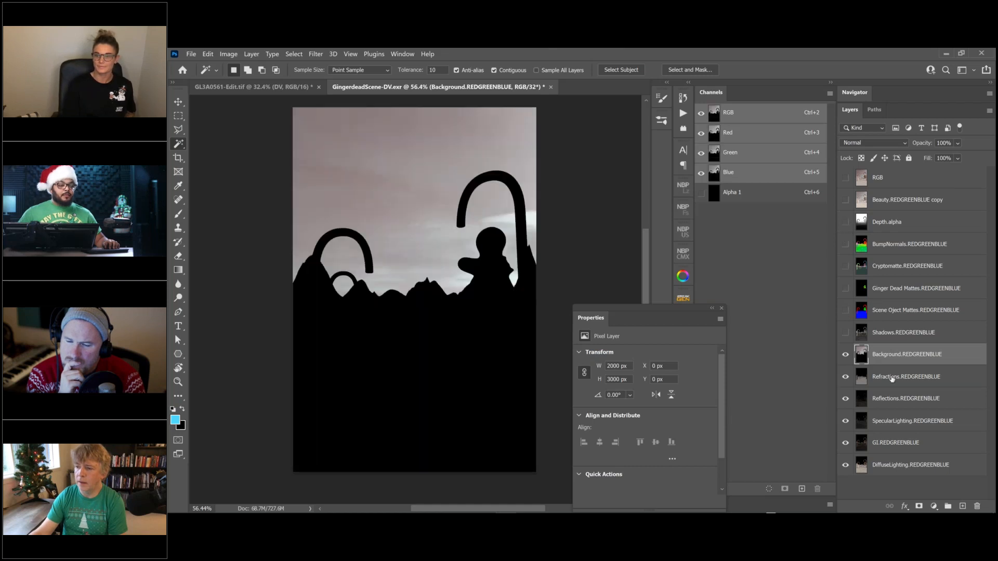
left_click(883, 445, "shift")
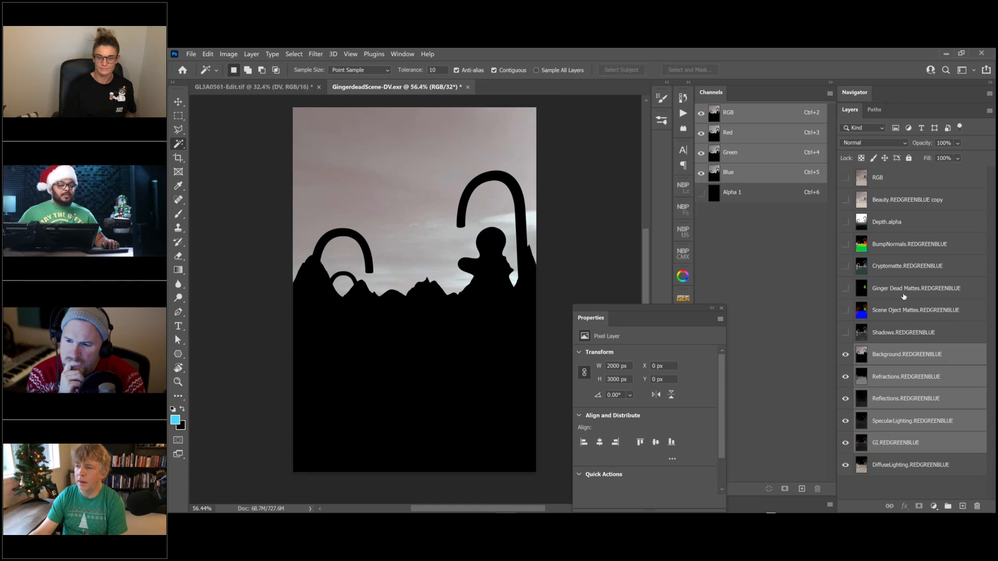
left_click(884, 145)
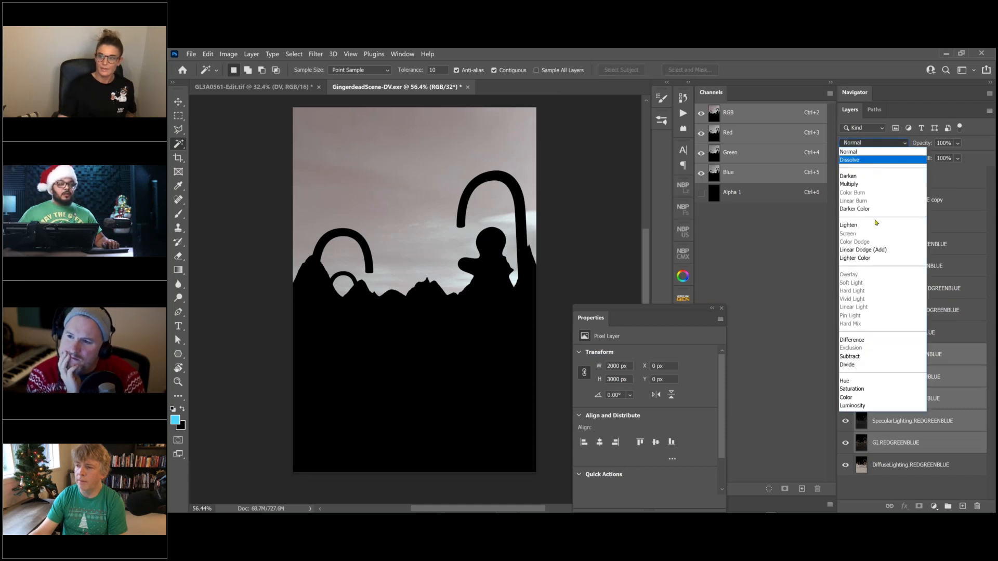
left_click(884, 250)
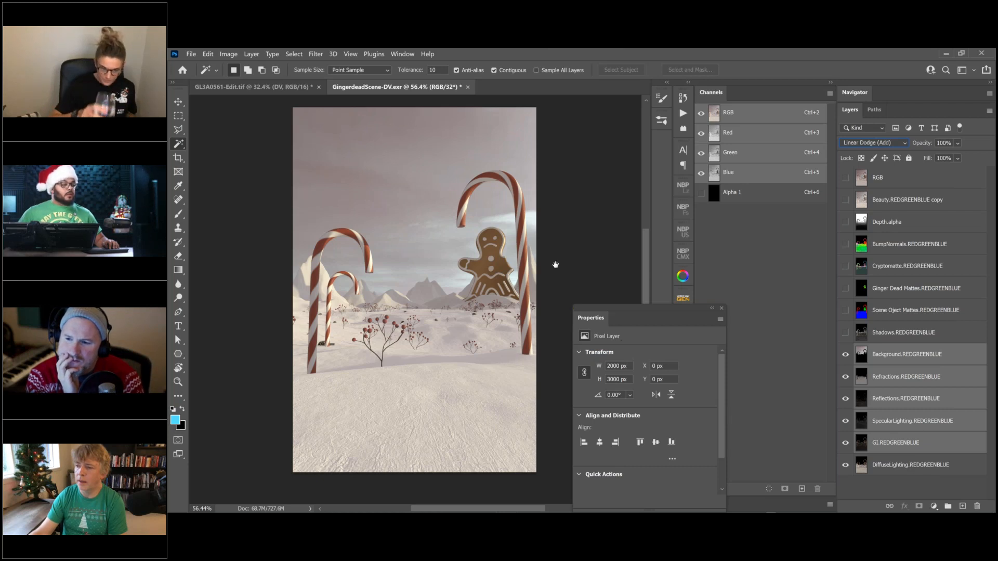
Step: Show the Beauty.REDGREENBLUE copy layer to compare it with the combined passes, and delete that layer
left_click_drag(482, 396, 490, 401)
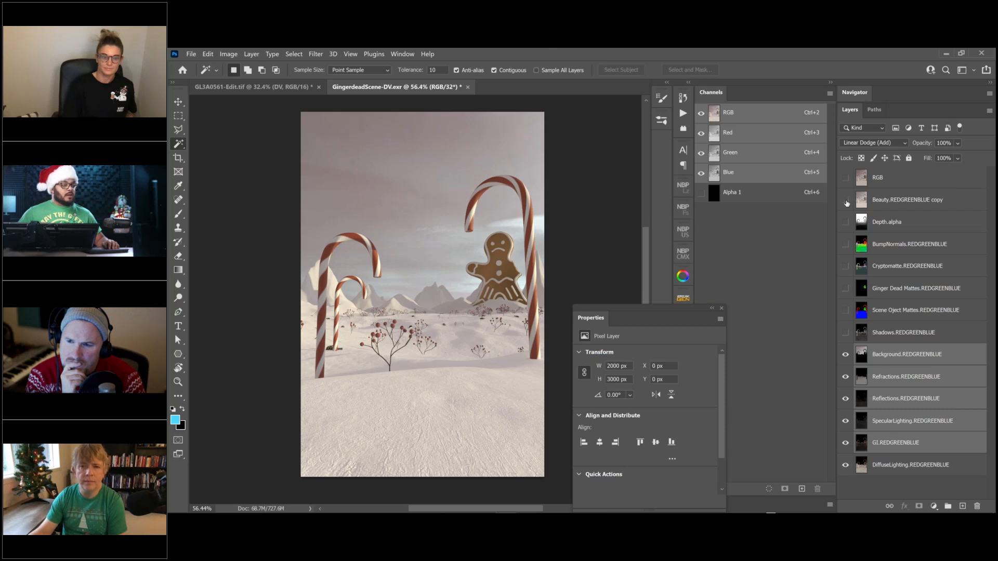
left_click(841, 202)
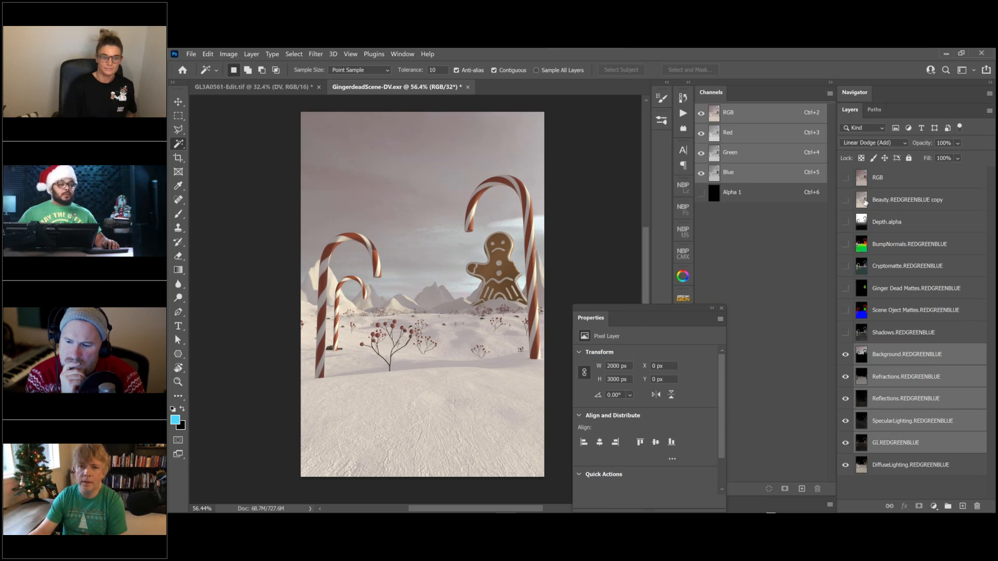
left_click(898, 203)
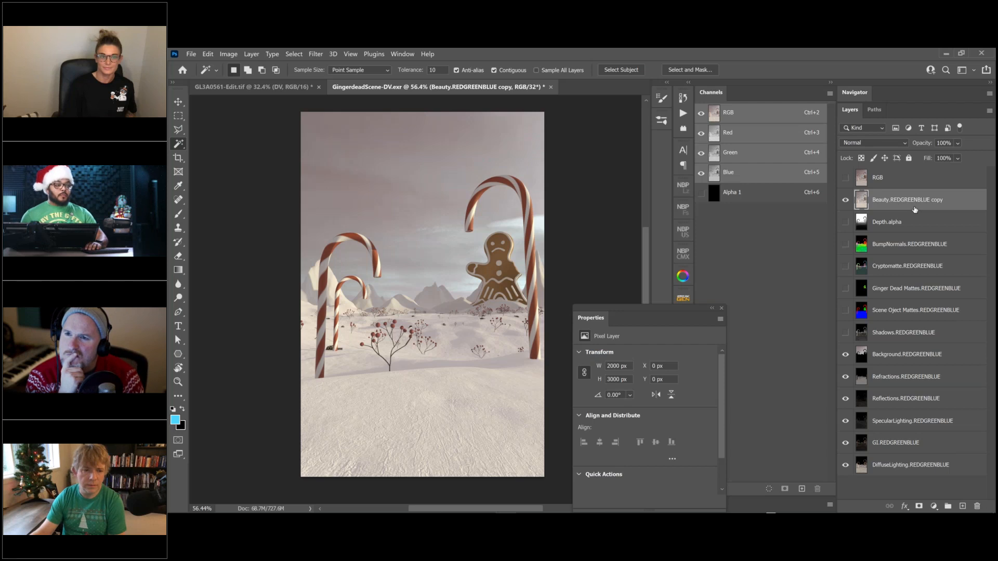
key("Delete")
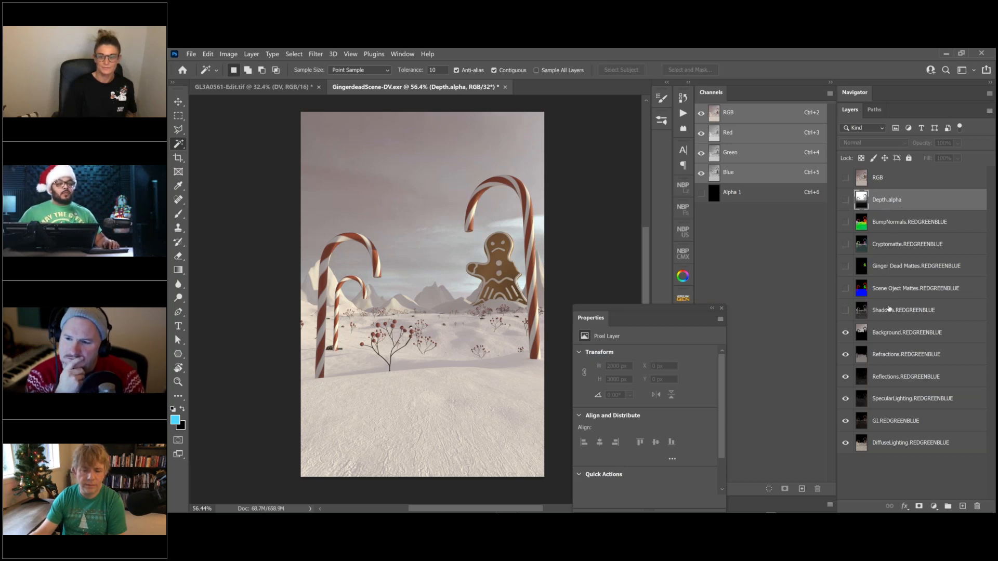
Step: Group the Depth.alpha through Shadows layers, name the group ACC, and expand it
left_click(888, 311, "shift")
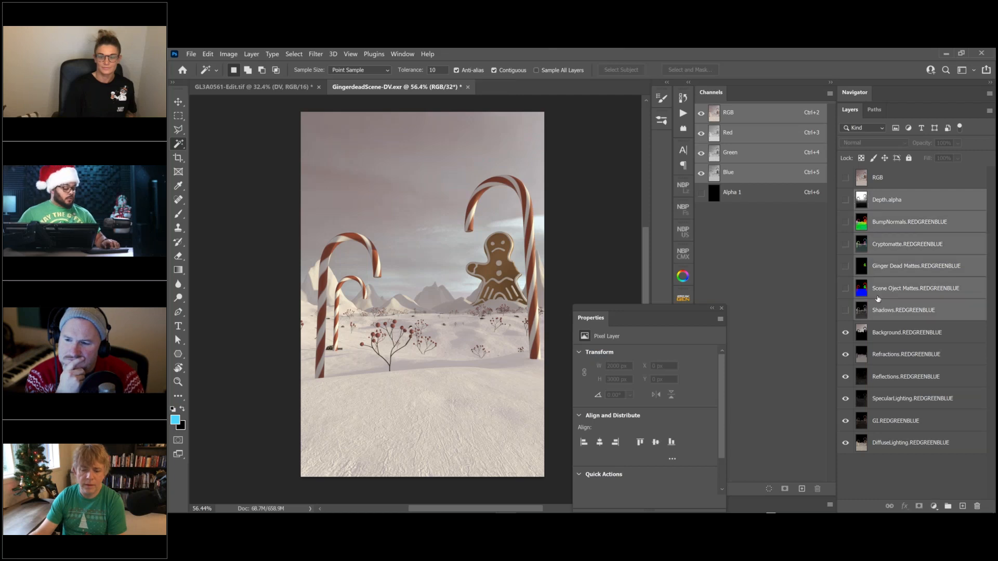
key("ctrl+g")
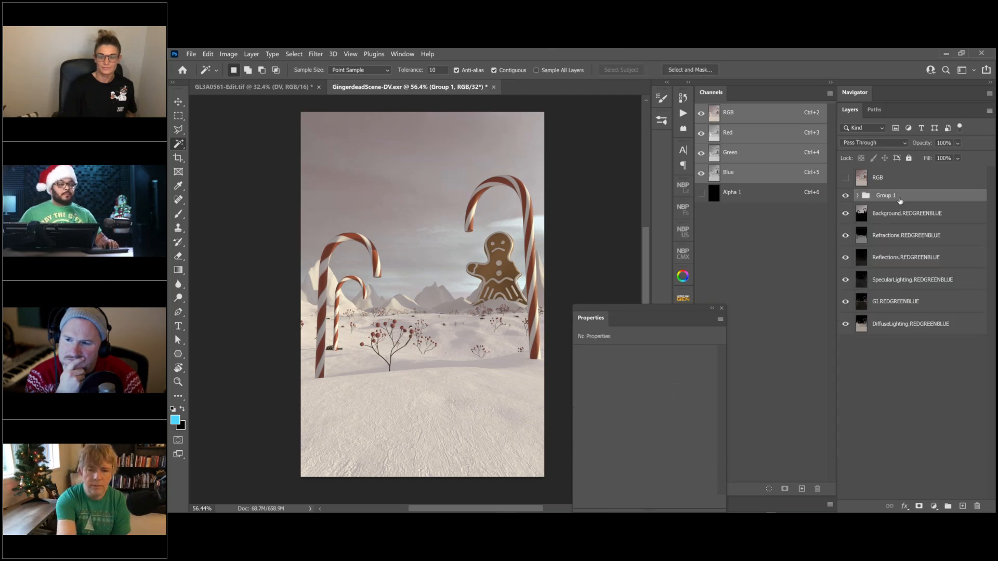
type("ACC")
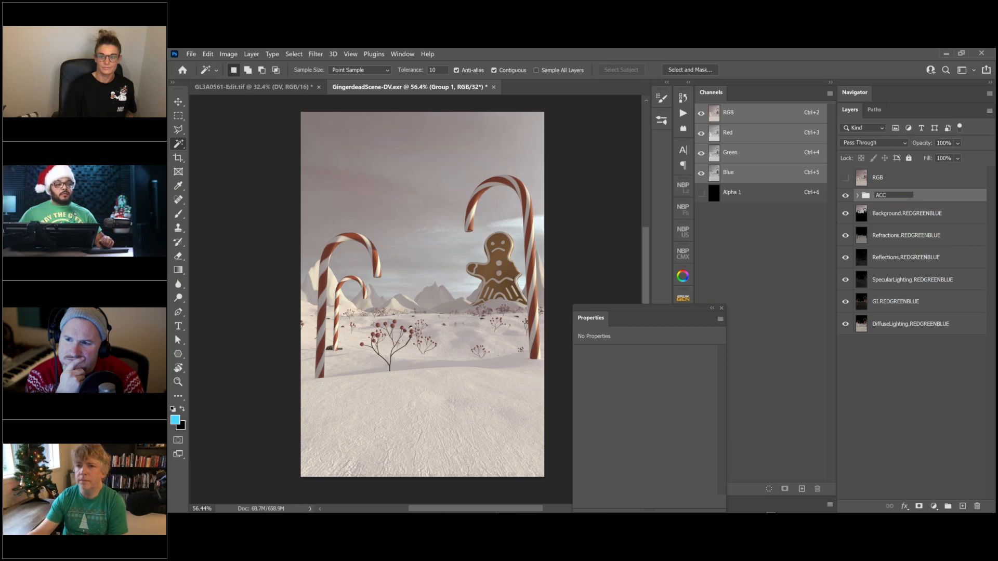
key("Return")
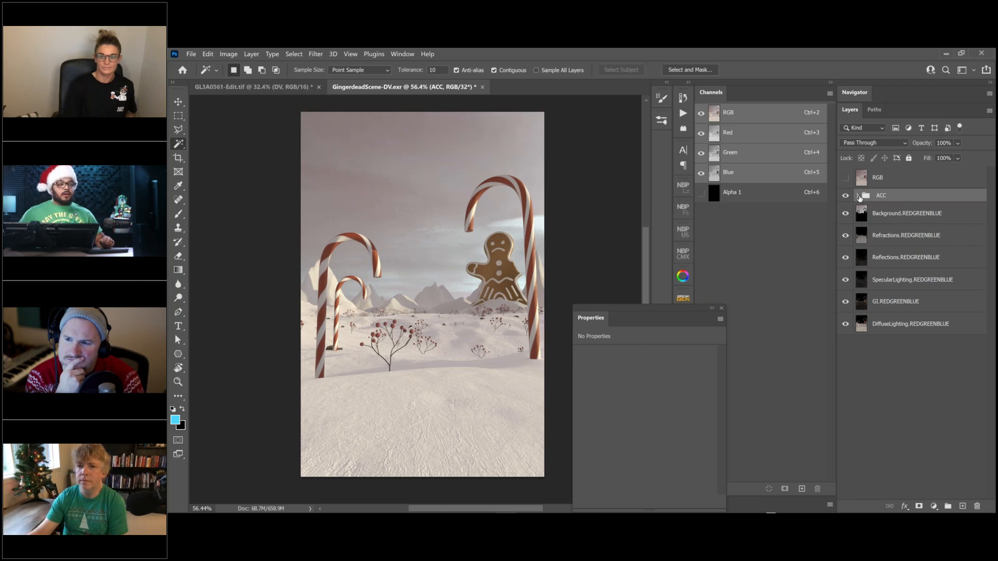
left_click(858, 196)
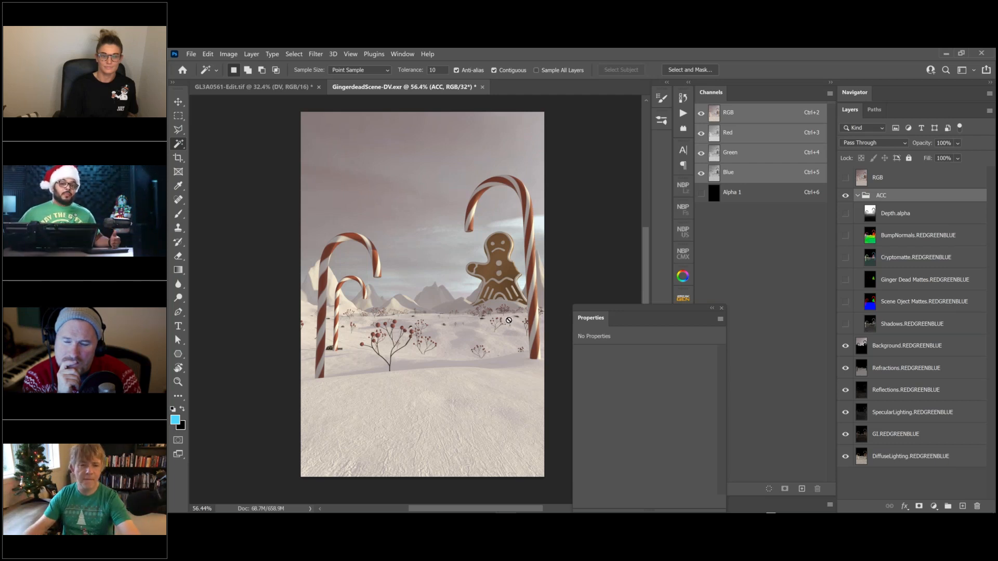
Step: Preview the BumpNormals pass in the ACC group, and examine the Cryptomatte.REDGREENBLUE pass on the canvas
left_click(294, 54)
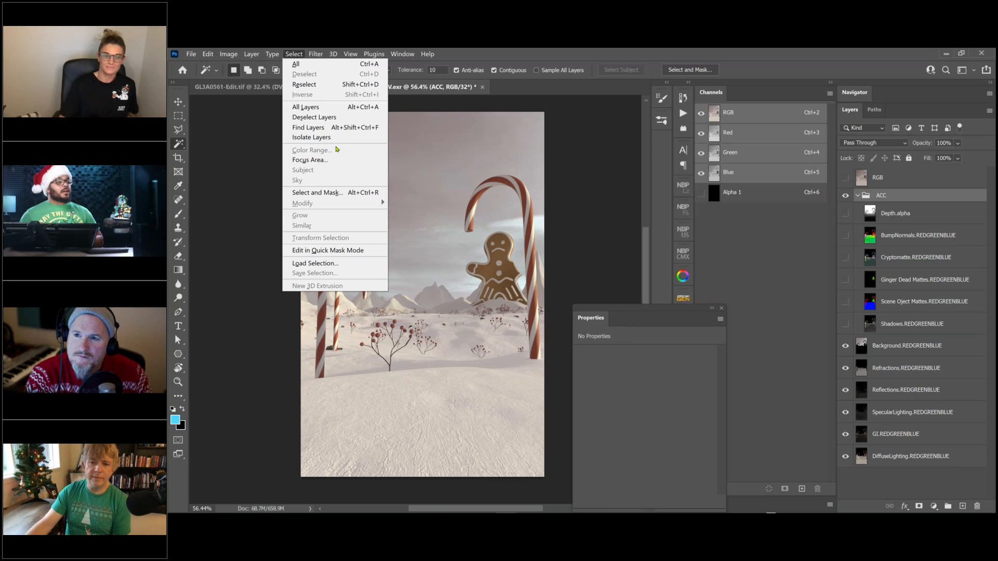
left_click(890, 221)
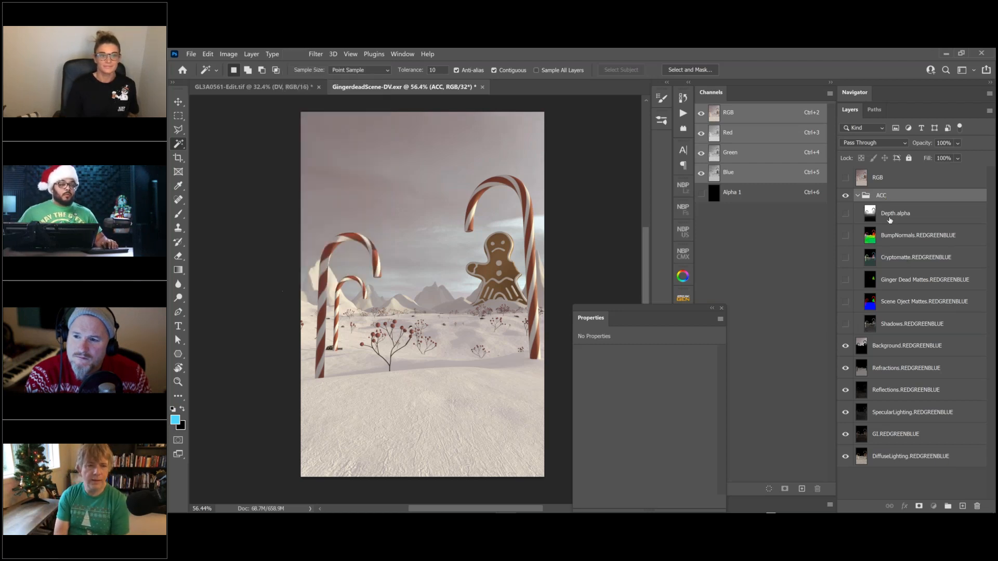
left_click(845, 237)
left_click(846, 237)
left_click(869, 262)
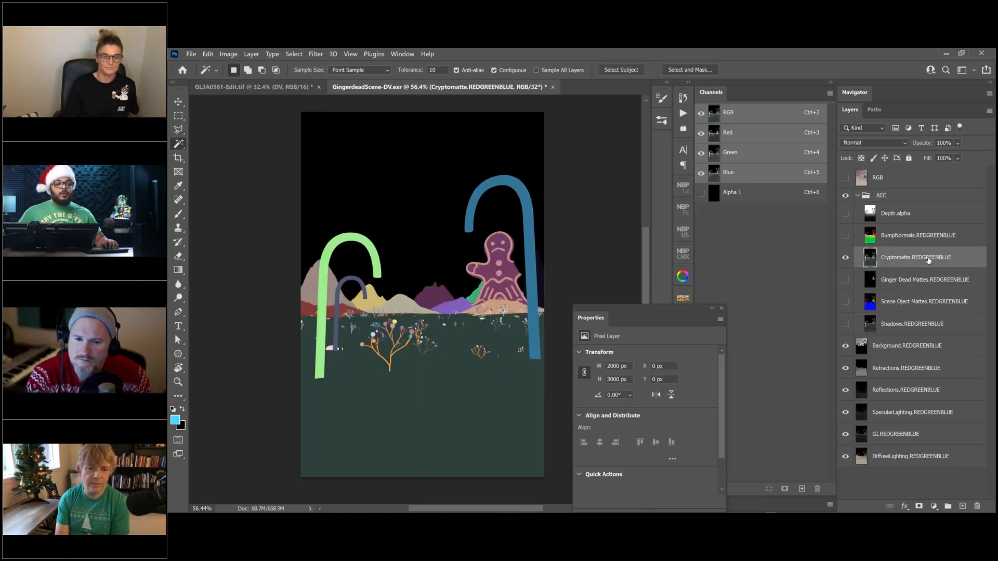
left_click_drag(513, 250, 508, 246)
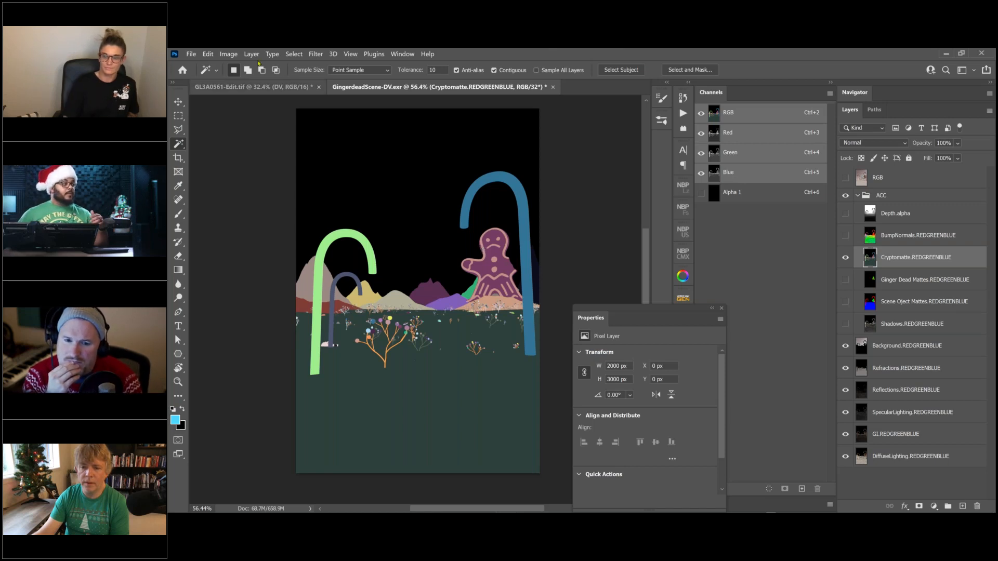
left_click(294, 54)
left_click(294, 54)
left_click(294, 54)
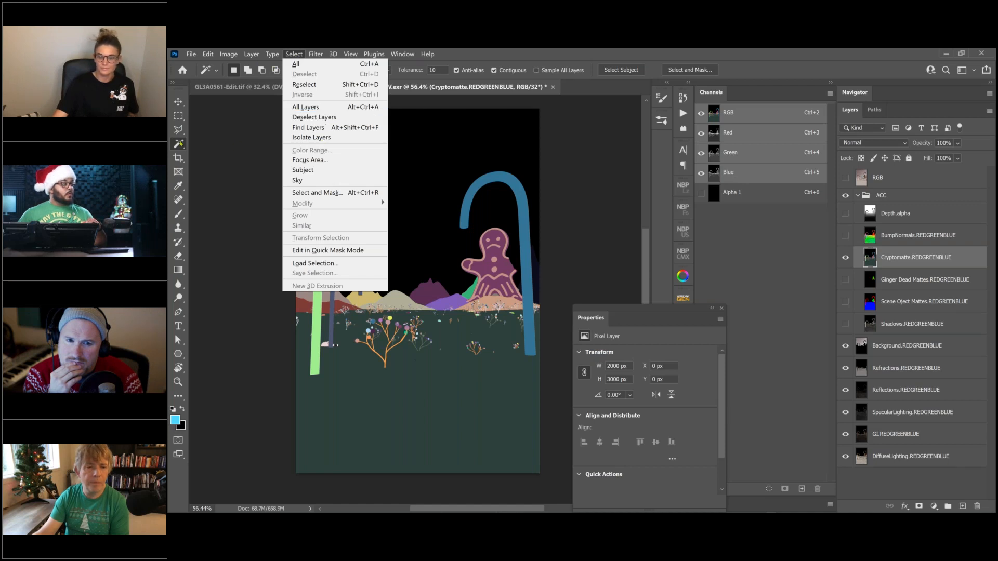
left_click(389, 212)
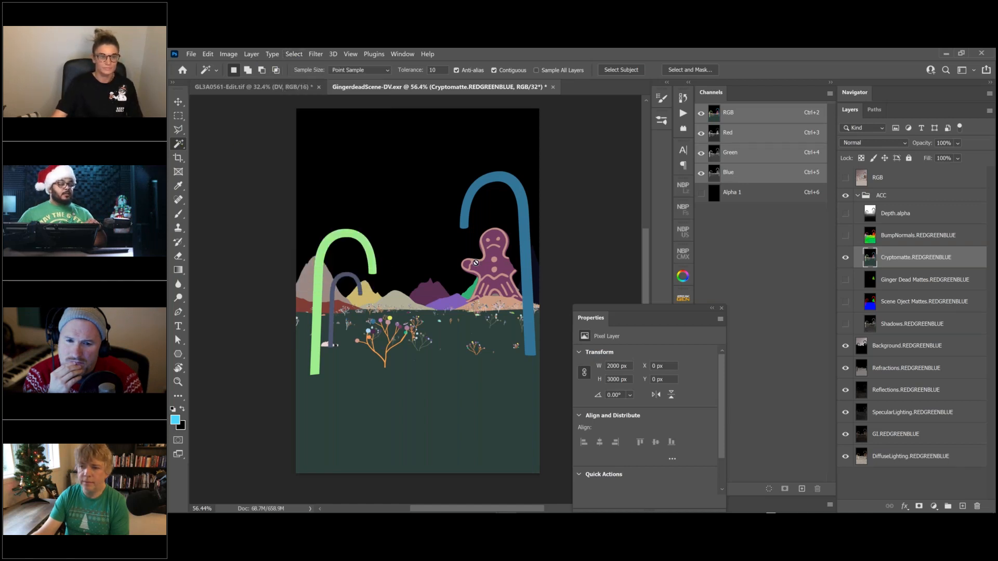
Step: Hide the Cryptomatte pass, and show the Ginger Dead Mattes.REDGREENBLUE layer
left_click(846, 258)
left_click(891, 286)
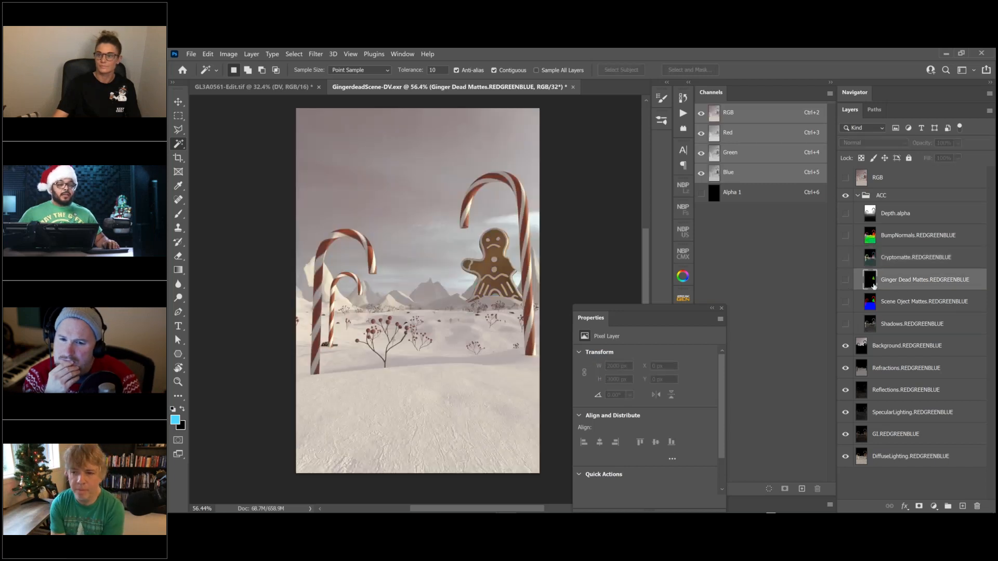
left_click(846, 280)
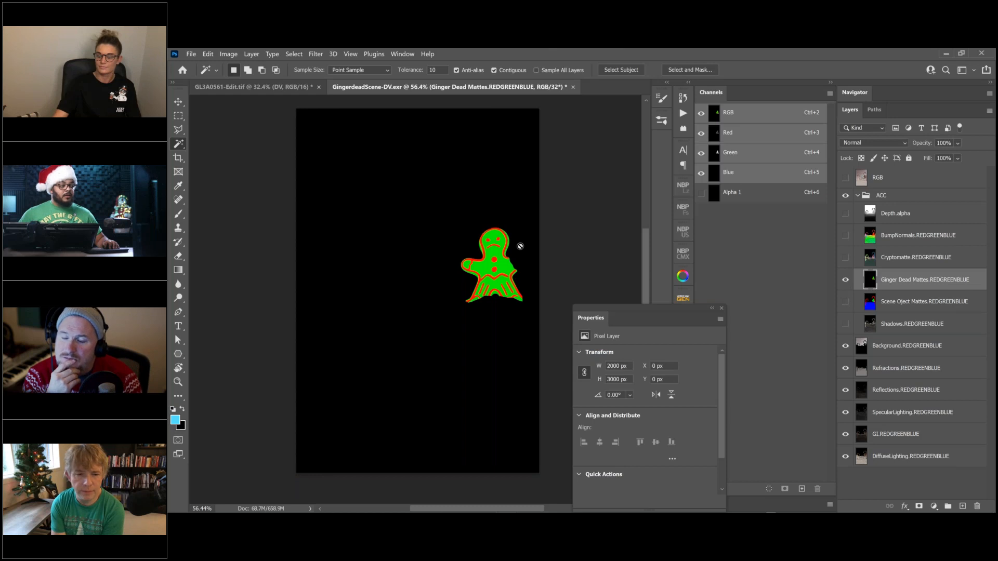
Step: Load the Green channel of the Ginger Dead Mattes layer as a selection, and move the Properties panel out of the way
left_click(736, 156)
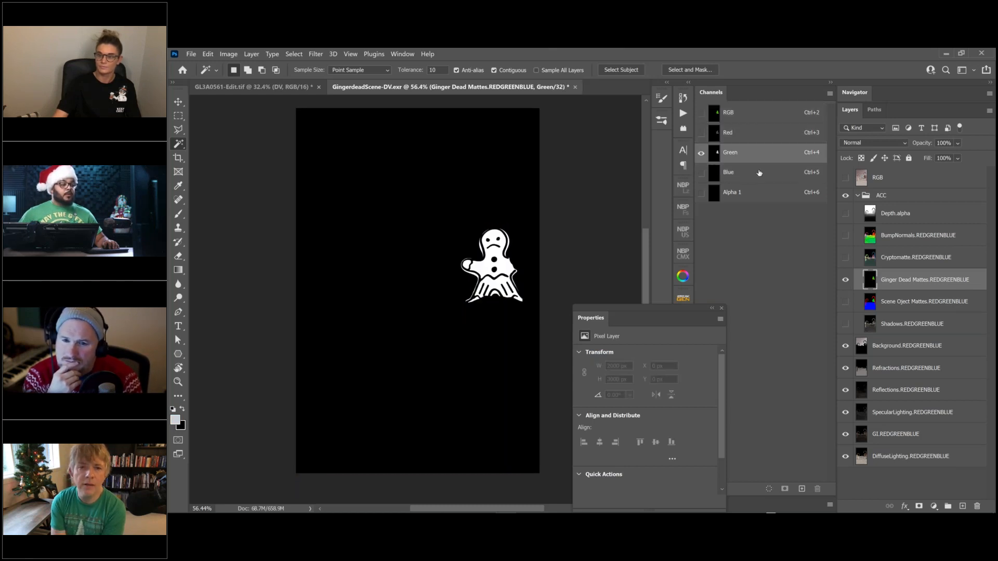
left_click(714, 156, "ctrl")
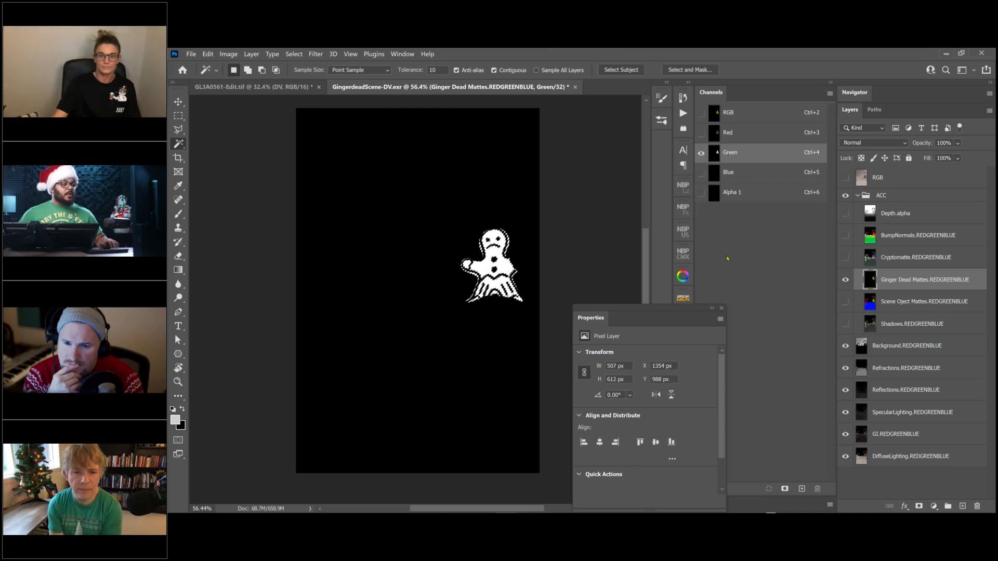
left_click_drag(662, 318, 612, 474)
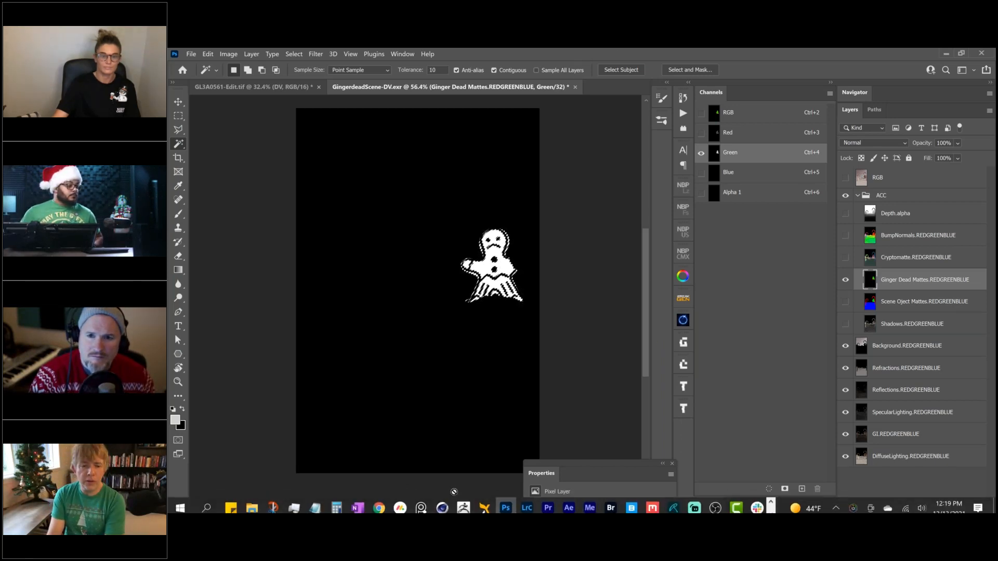
Step: Switch to Cinema 4D, open the Redshift AOV Manager from the render settings, and browse the available AOVs
mouse_move(422, 507)
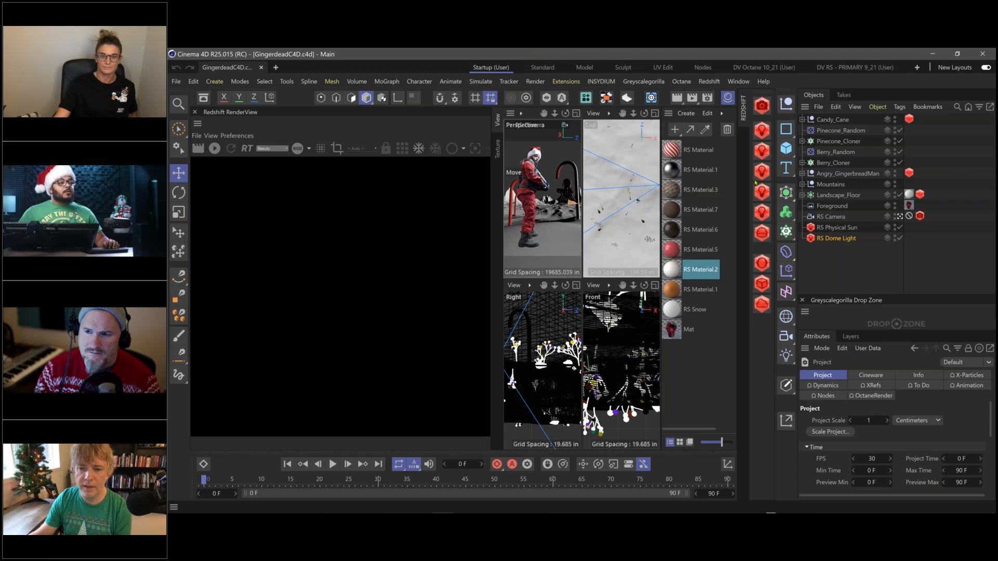
left_click(706, 98)
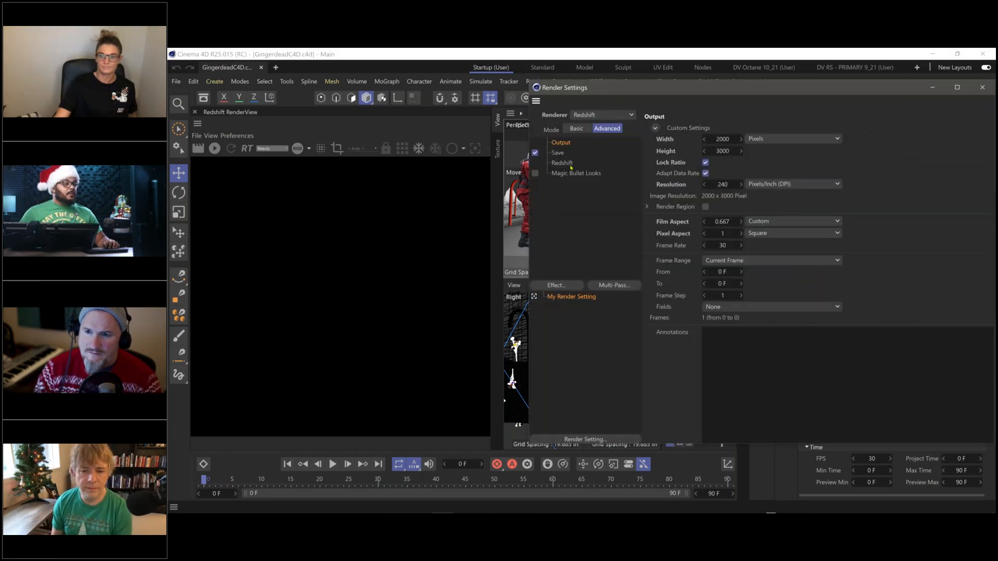
left_click_drag(770, 89, 700, 87)
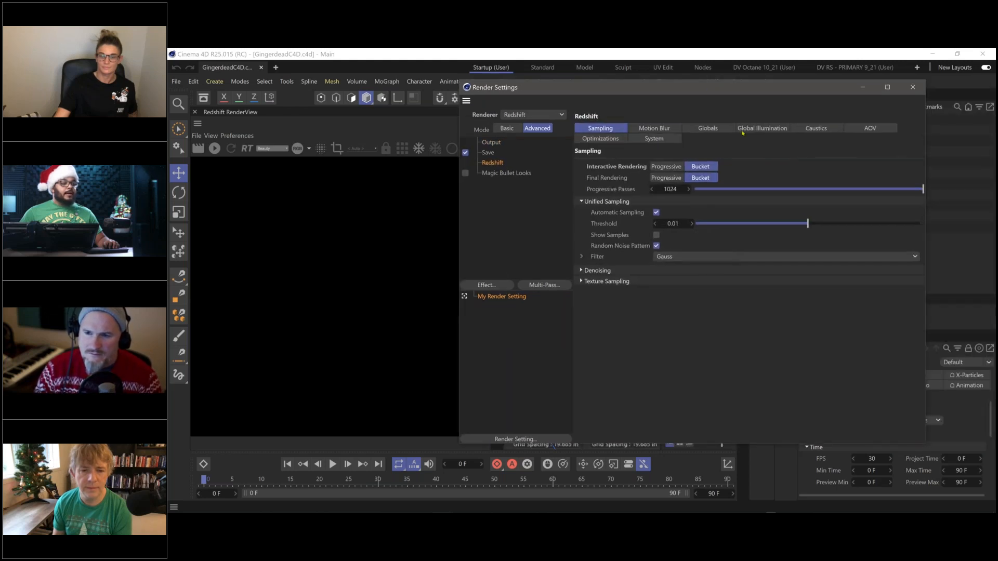
left_click(869, 127)
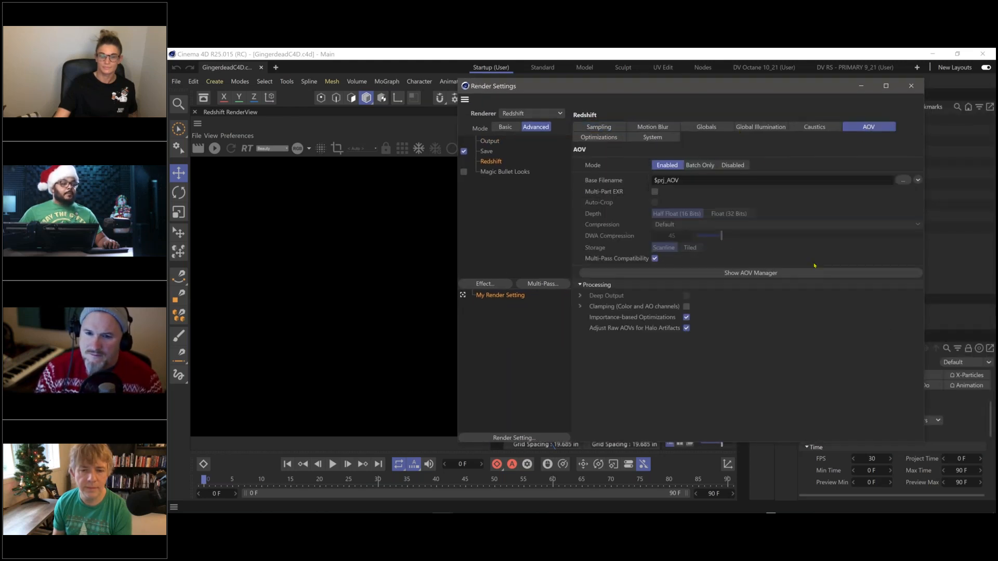
left_click(755, 275)
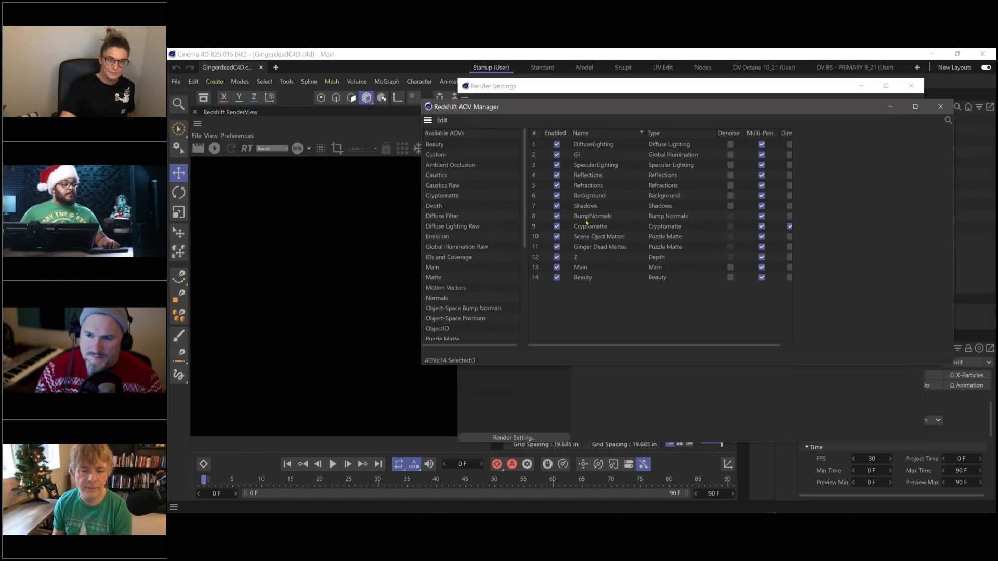
scroll(526, 205, "down", 5)
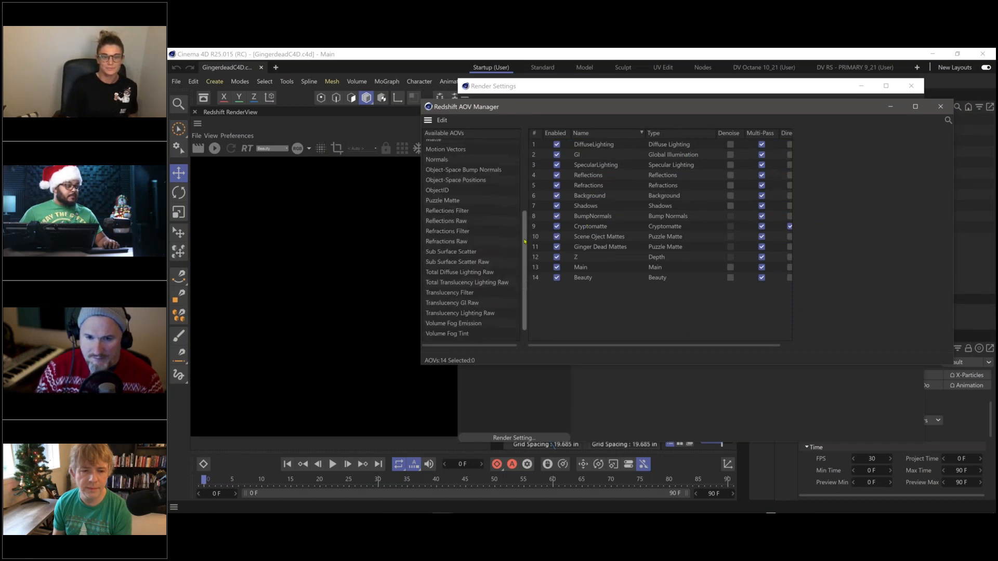
scroll(482, 256, "up", 5)
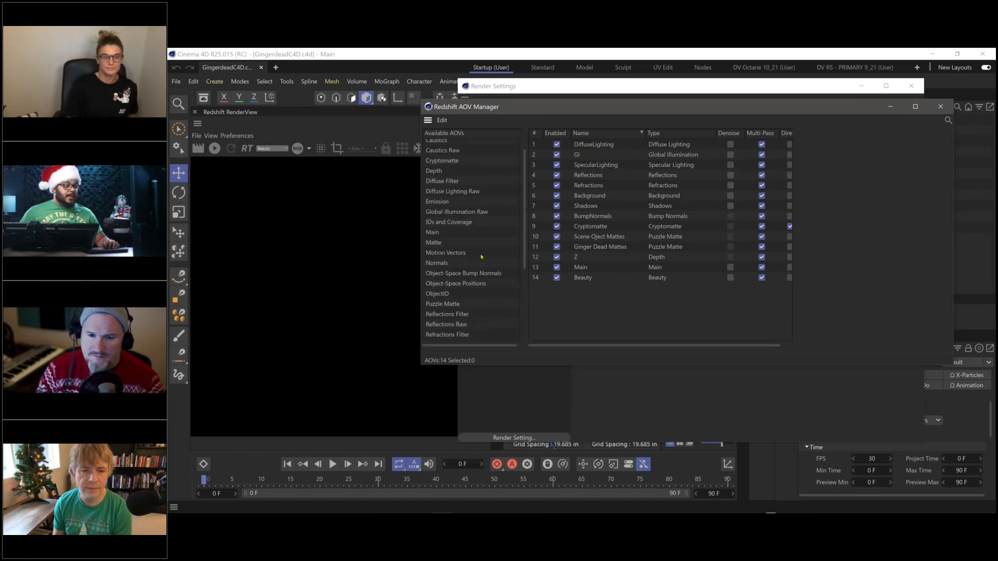
scroll(525, 206, "up", 3)
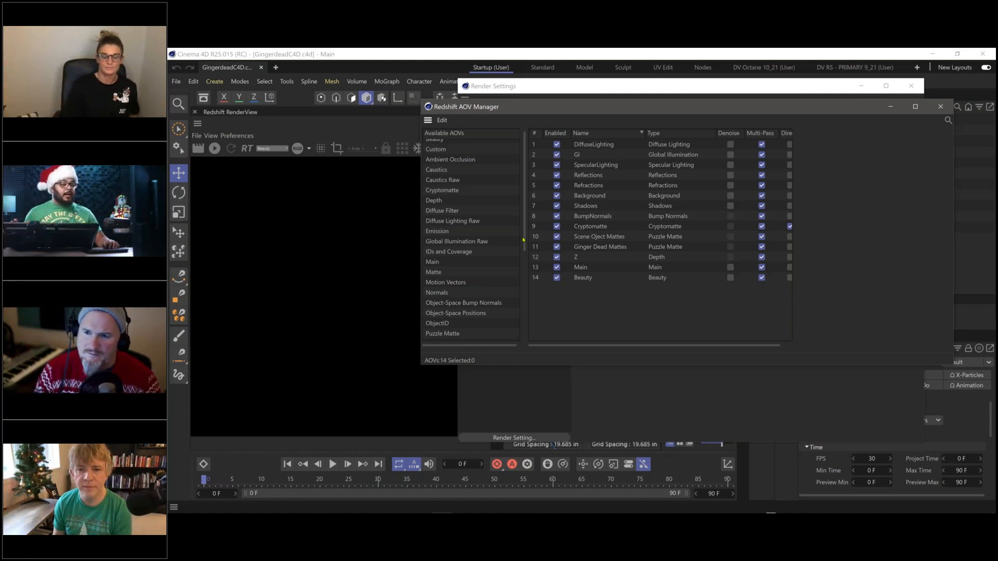
Step: Inspect the Puzzle Matte options of the Scene Oject Mattes and Ginger Dead Mattes AOVs, widening the AOV Manager
left_click(593, 238)
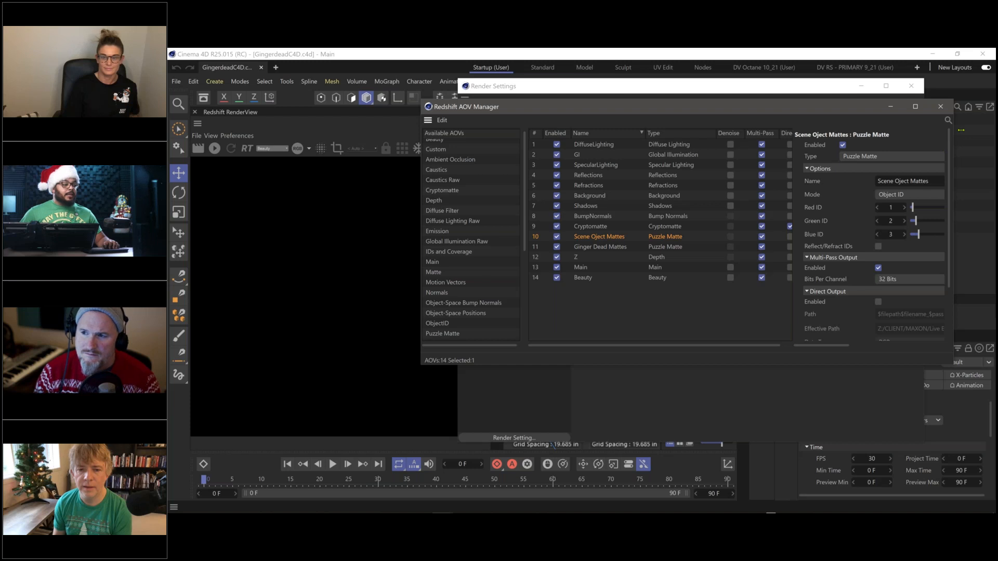
left_click_drag(961, 130, 982, 130)
left_click(667, 248)
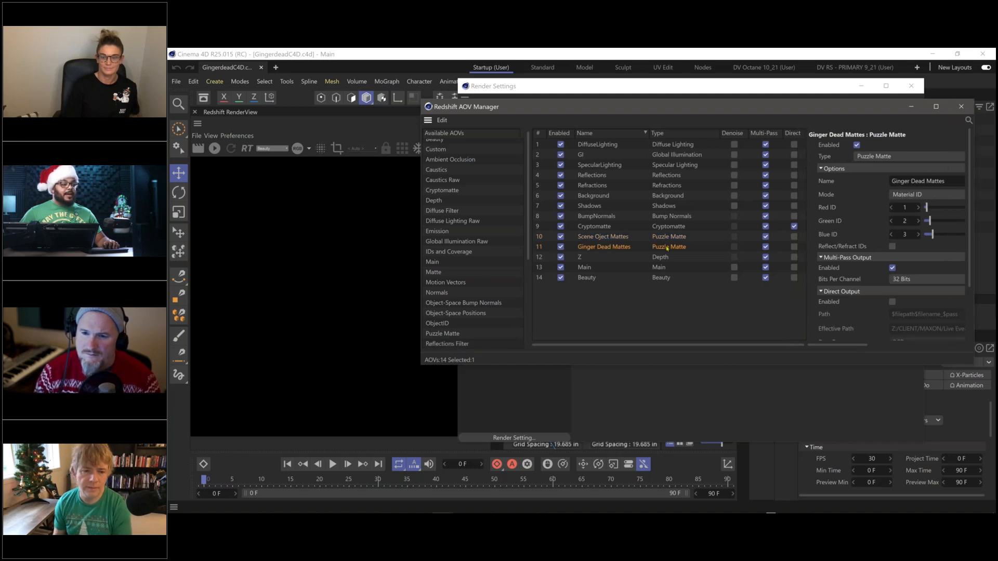
Step: Start rendering the scene in the Redshift RenderView, and reposition the AOV Manager to expose the render and the AOV settings
left_click(215, 148)
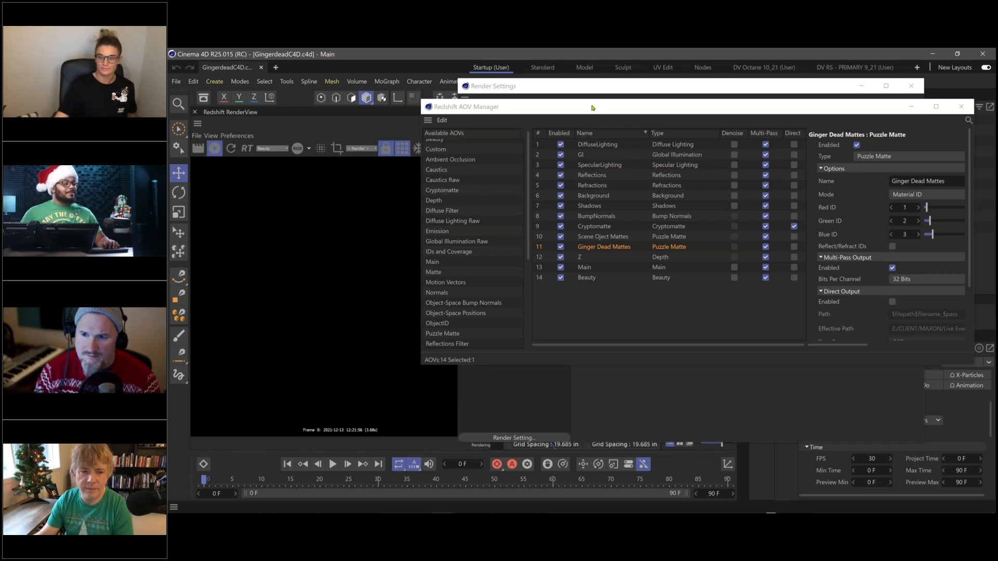
left_click_drag(614, 108, 646, 102)
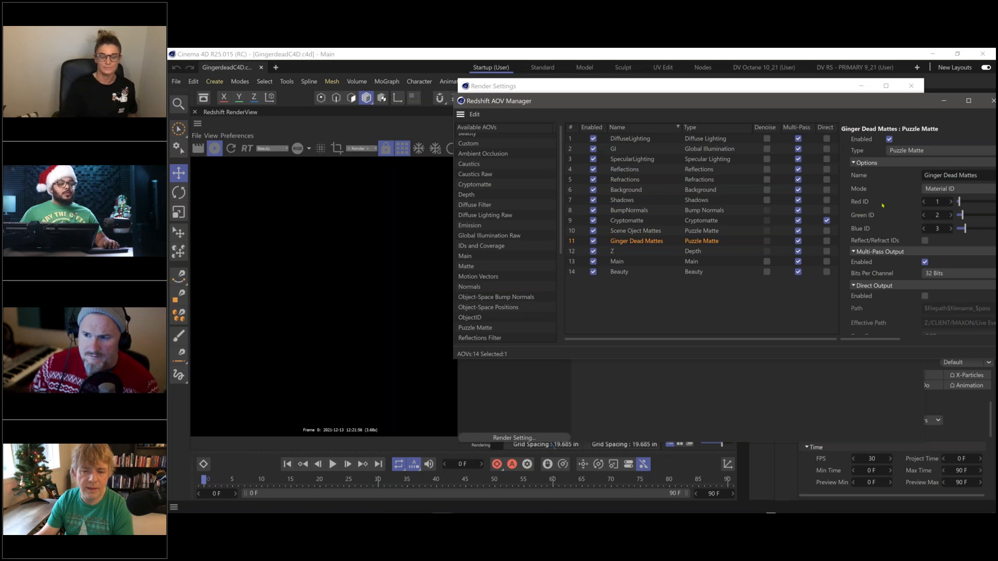
left_click_drag(831, 101, 745, 110)
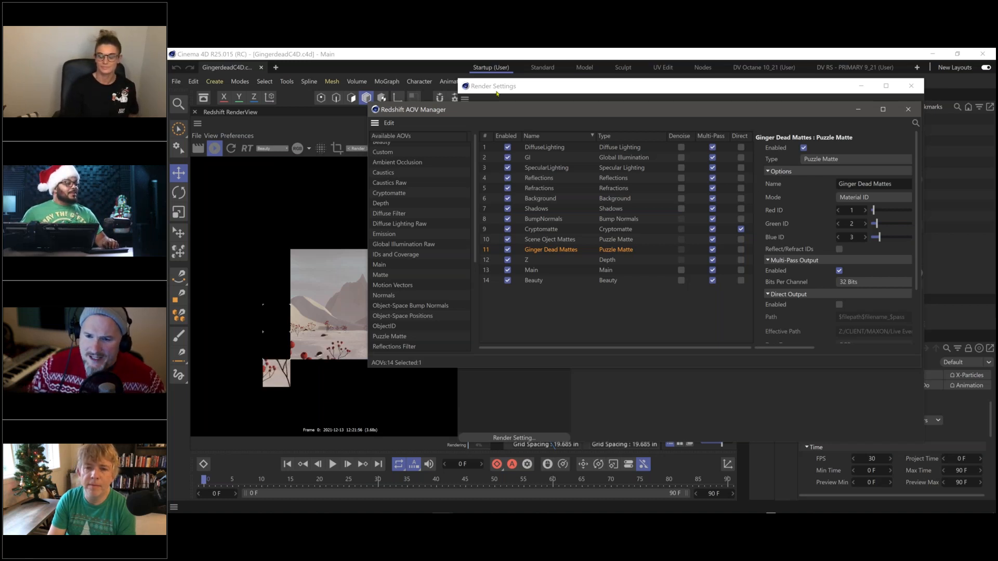
left_click_drag(545, 110, 548, 227)
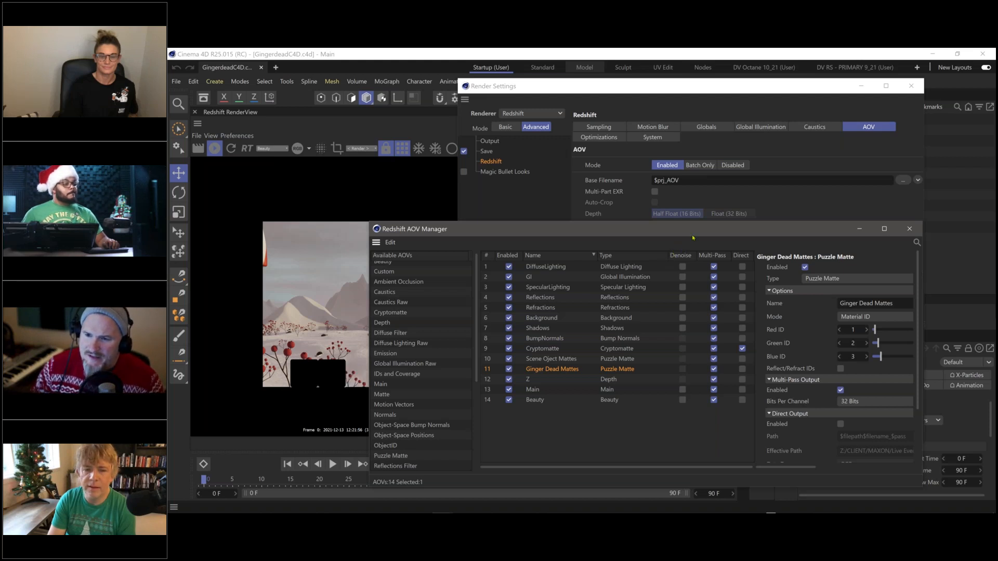
left_click_drag(692, 228, 689, 214)
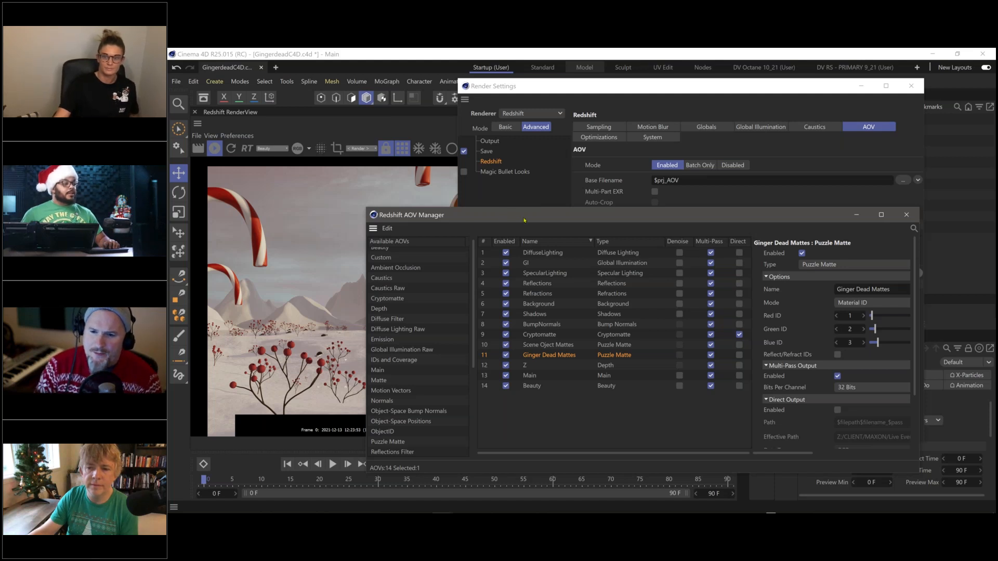
left_click_drag(524, 220, 536, 227)
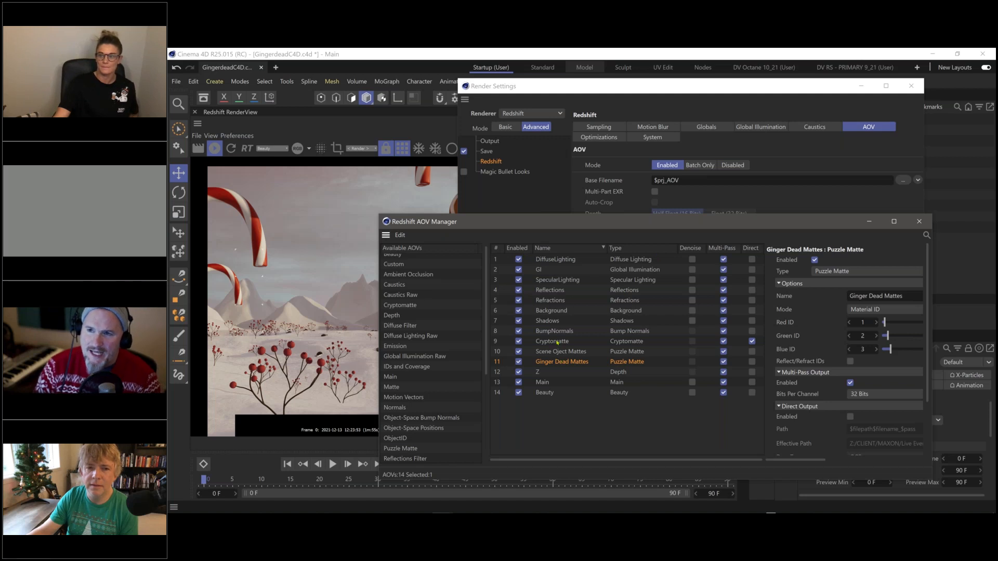
Step: Show the options of the Cryptomatte AOV, and shift the AOV Manager to keep the render in view
left_click(637, 343)
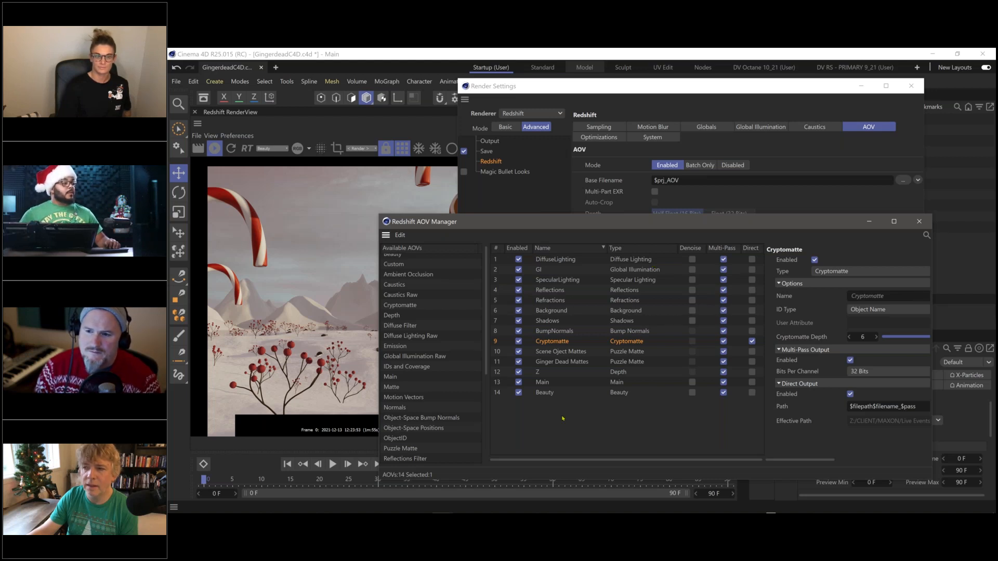
left_click_drag(550, 215, 578, 199)
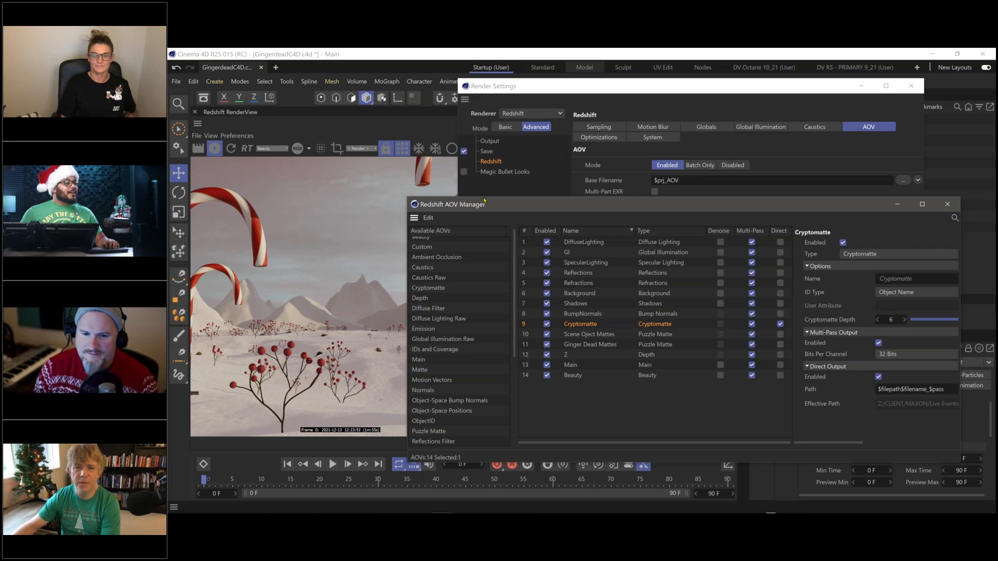
left_click_drag(484, 200, 448, 207)
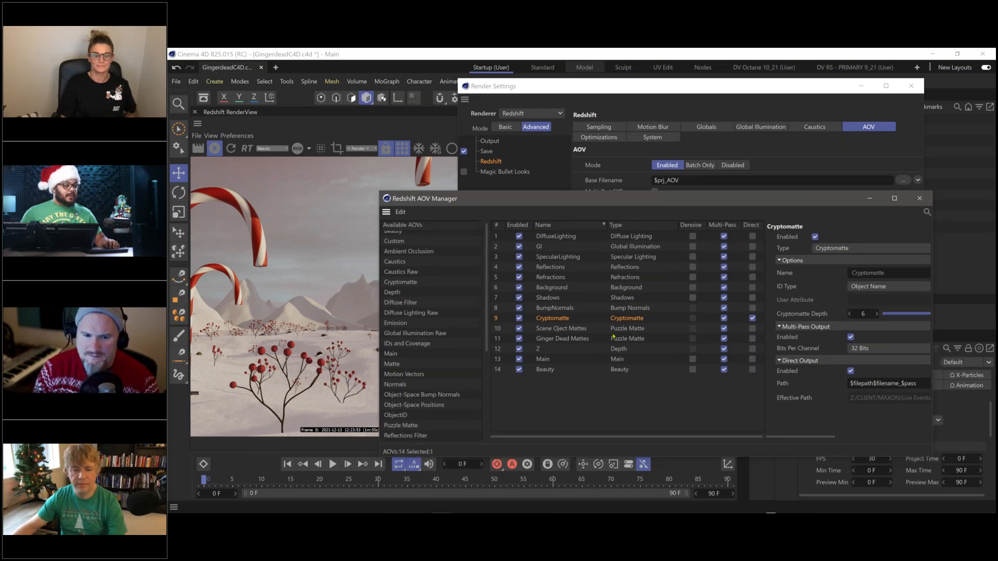
Step: Select the Scene Oject Mattes AOV, and display its matte pass in the Redshift RenderView
key("Down")
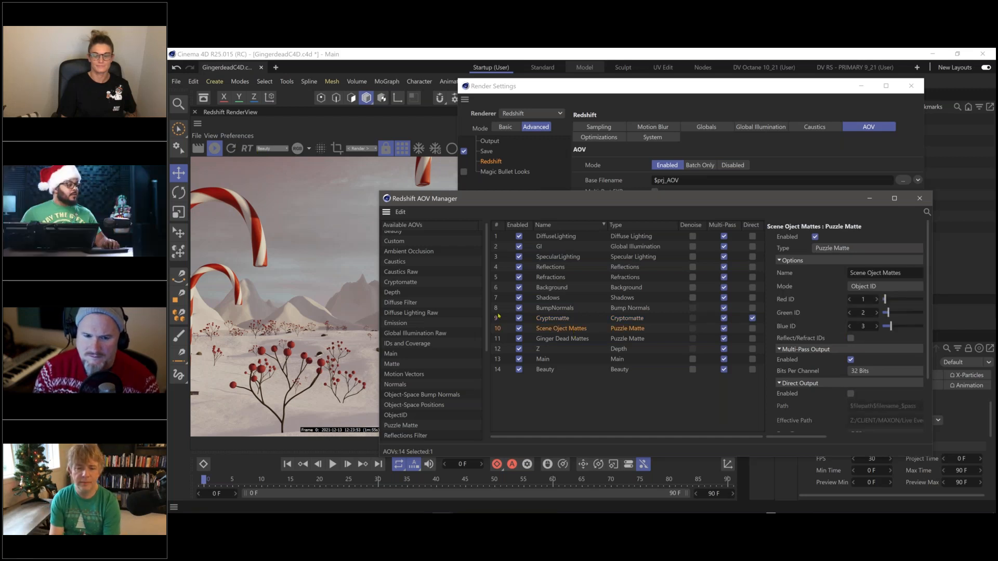
left_click(283, 151)
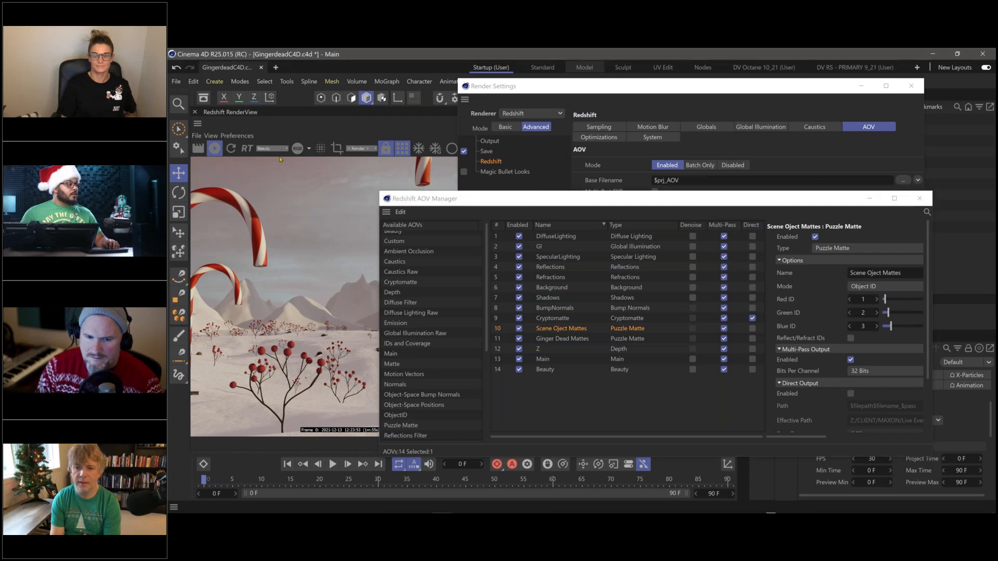
left_click(283, 149)
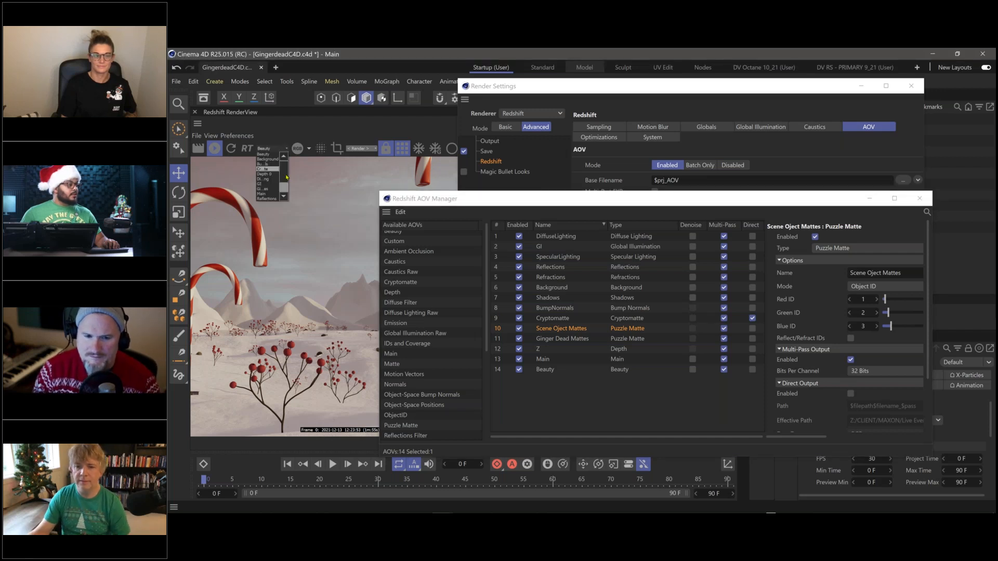
scroll(286, 185, "down", 2)
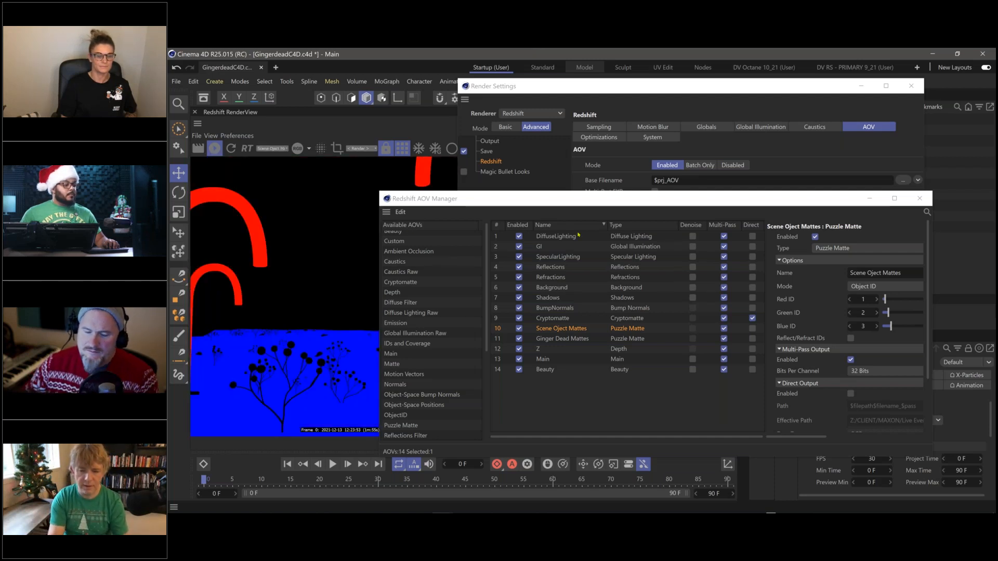
Step: Close the Render Settings window, and move the AOV Manager clear of the scene's object list
left_click_drag(572, 199, 682, 245)
left_click_drag(666, 88, 618, 193)
left_click_drag(874, 191, 882, 196)
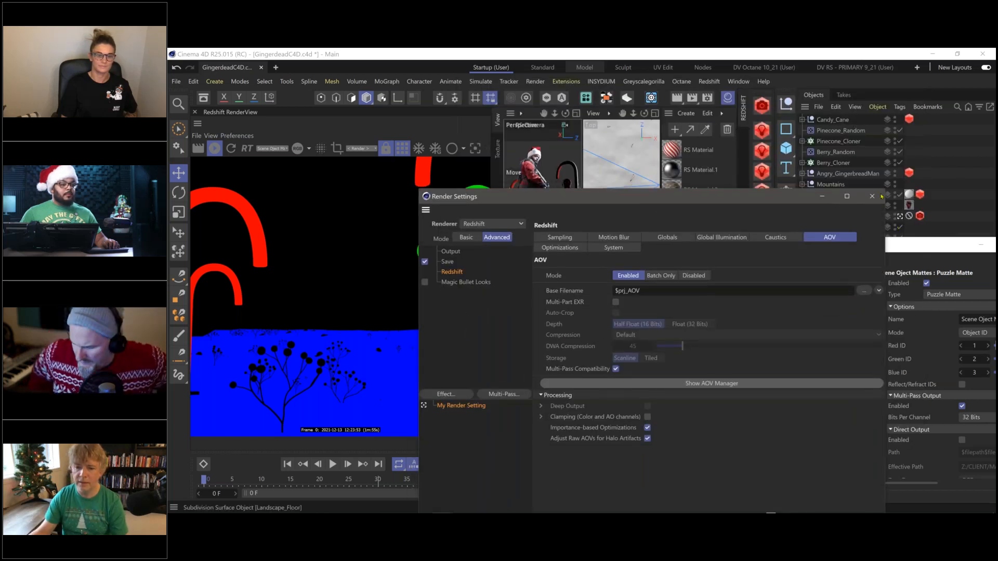
left_click(872, 196)
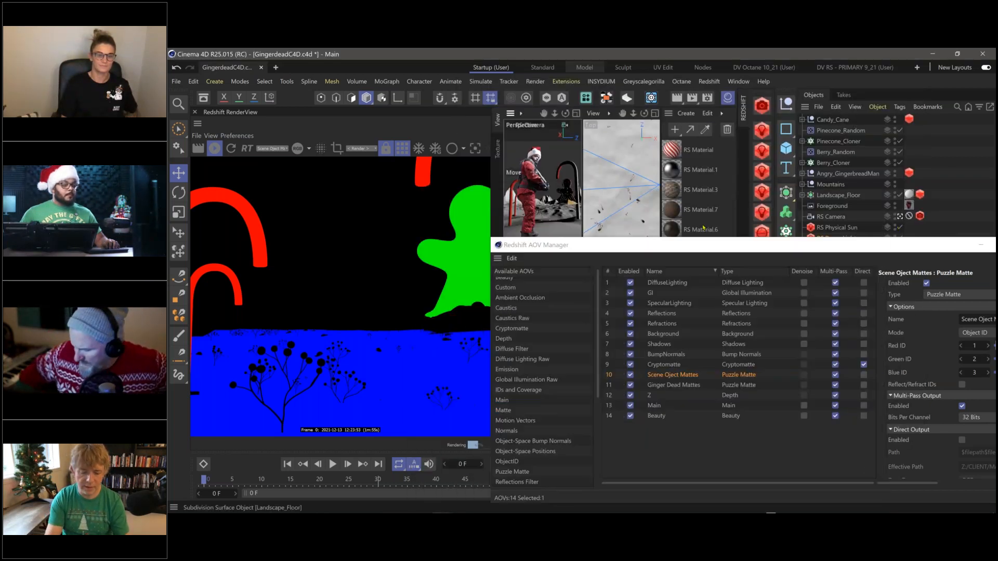
left_click_drag(657, 245, 550, 215)
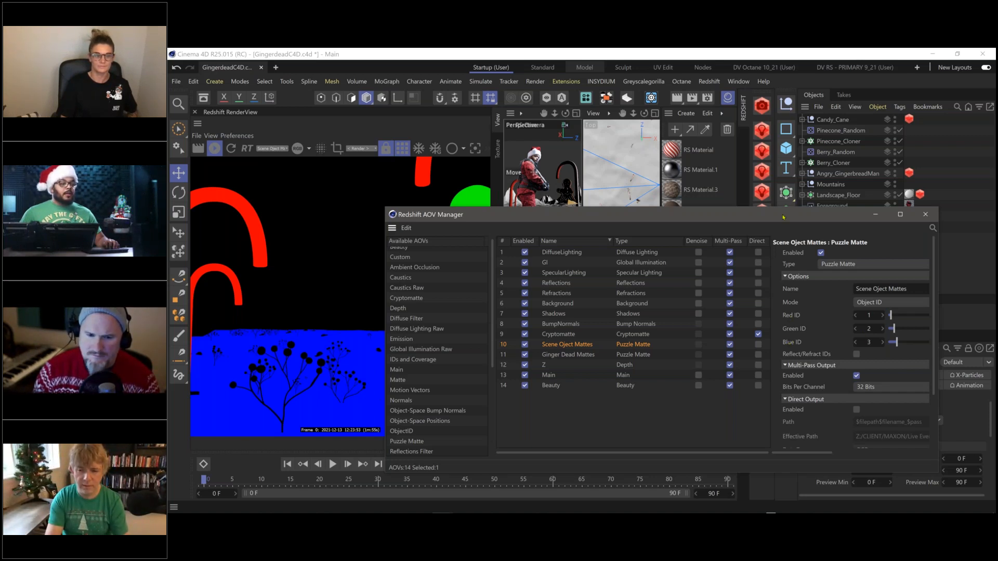
left_click_drag(784, 217, 833, 351)
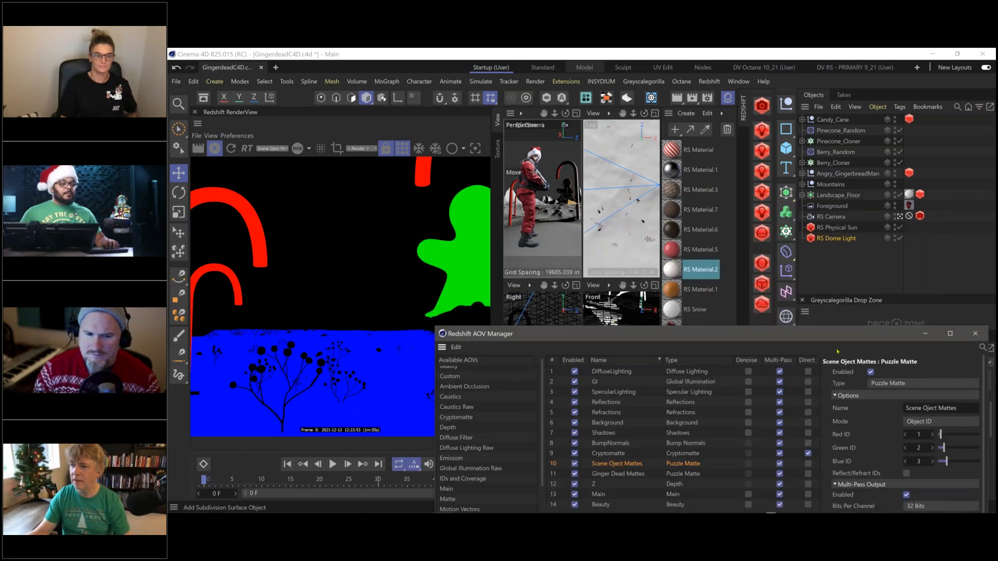
Step: Show the settings of the Redshift Object tag on the Angry_GingerbreadMan null, keeping the AOV Manager out of the way
left_click(832, 175)
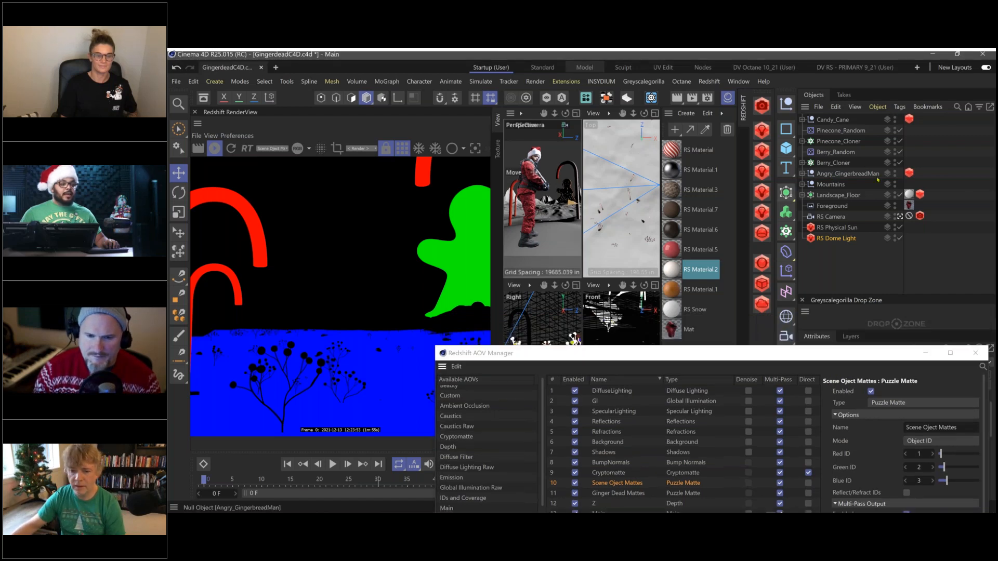
left_click(910, 173)
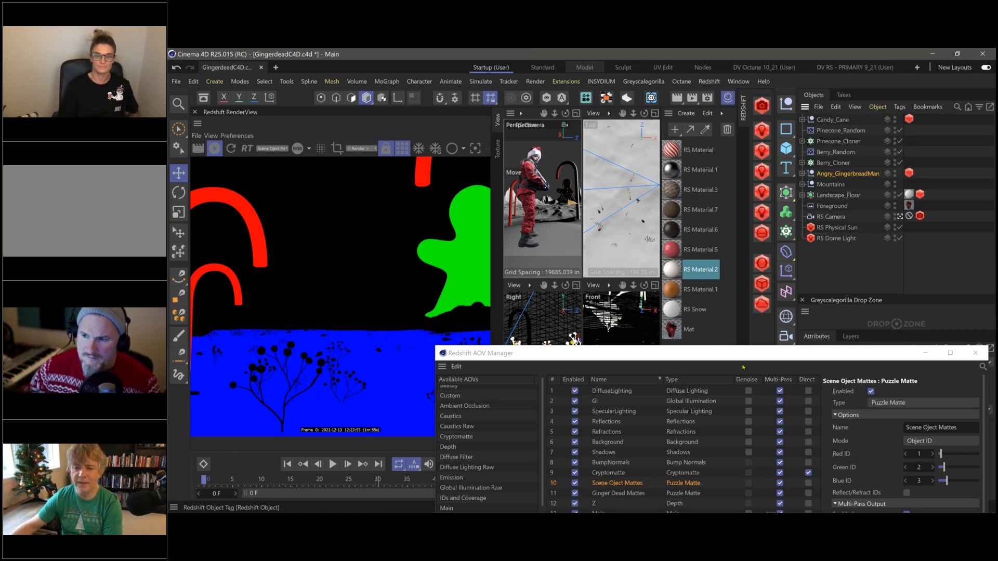
left_click_drag(743, 354, 656, 355)
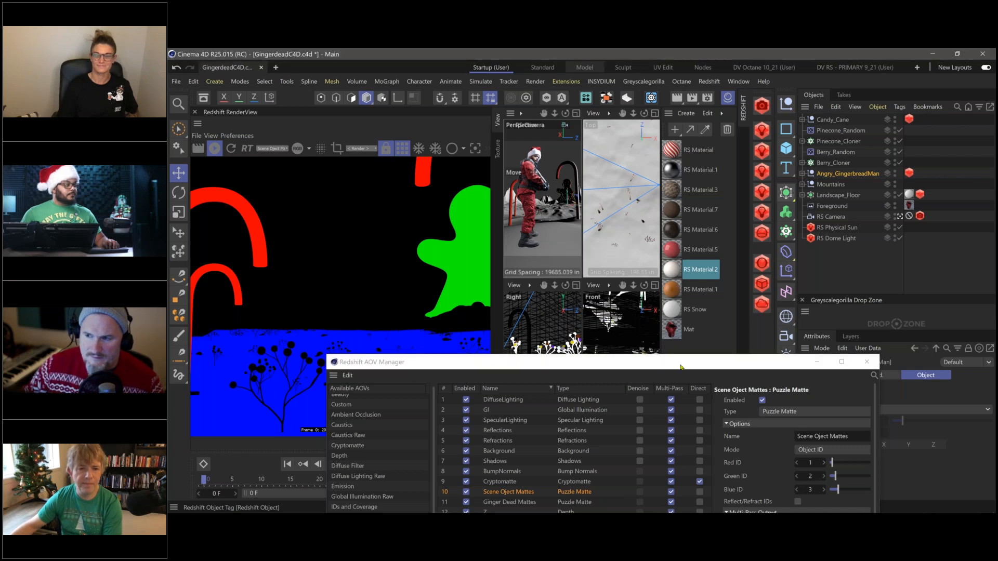
left_click_drag(663, 364, 559, 412)
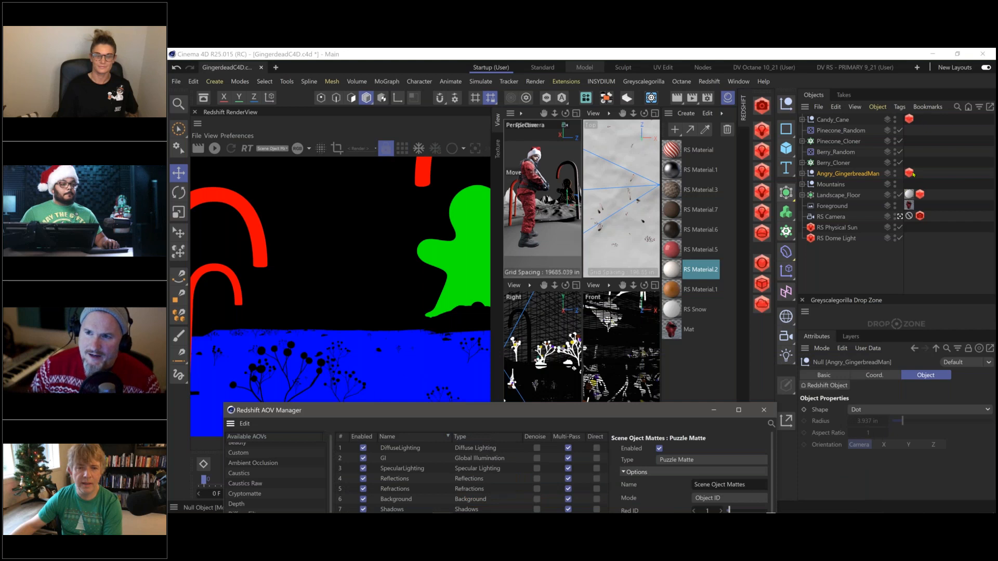
left_click(908, 173)
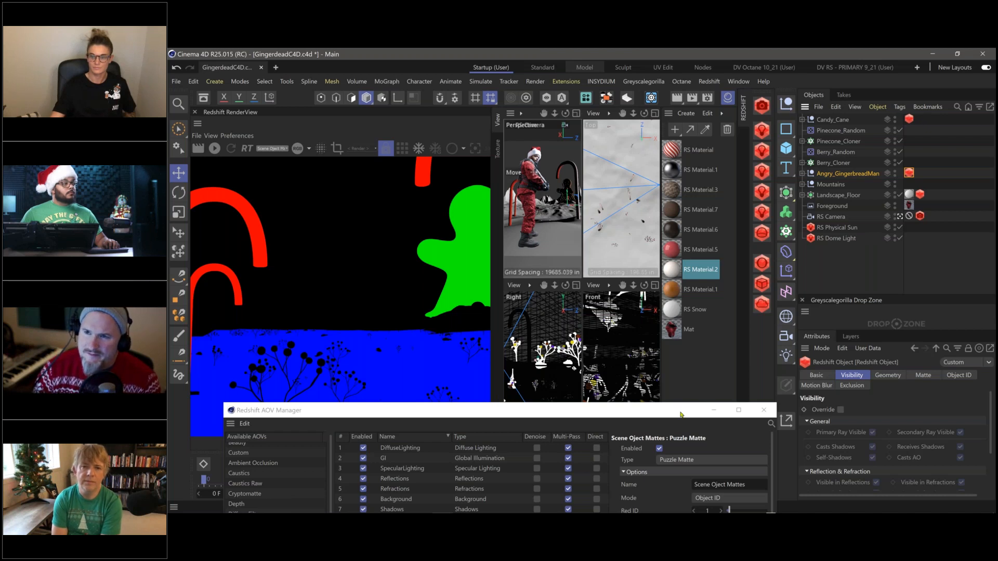
left_click_drag(680, 414, 691, 404)
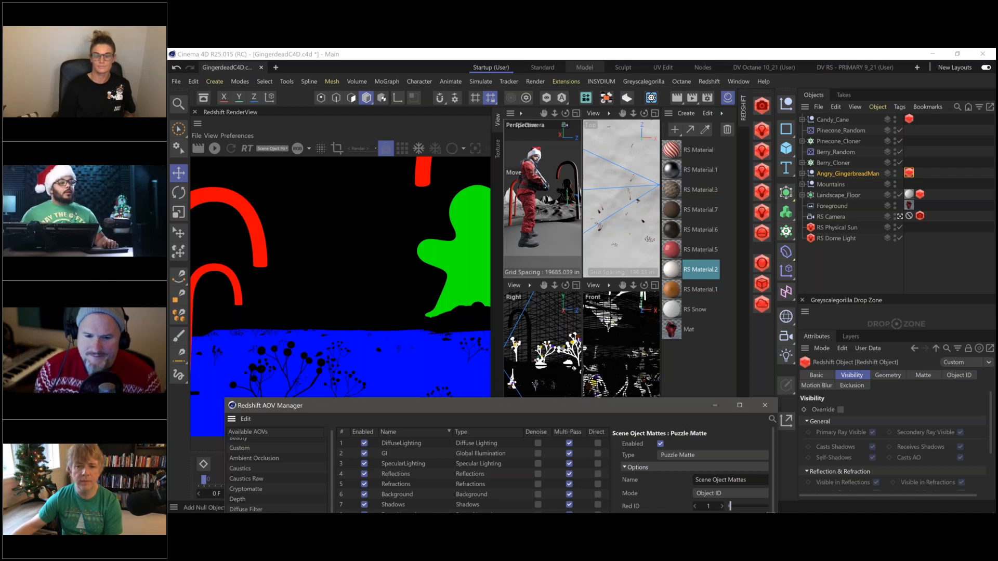
left_click(915, 174)
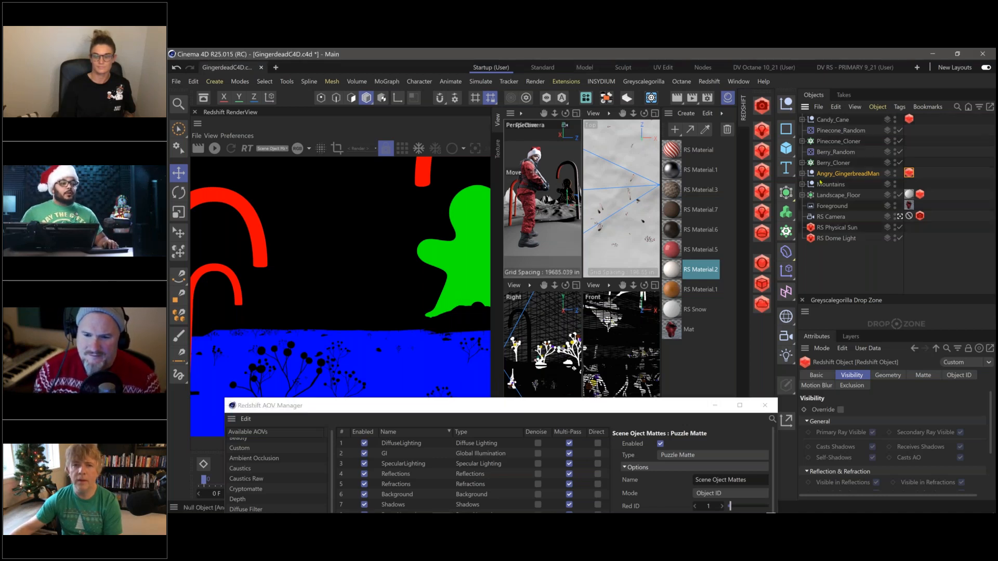
left_click(909, 174)
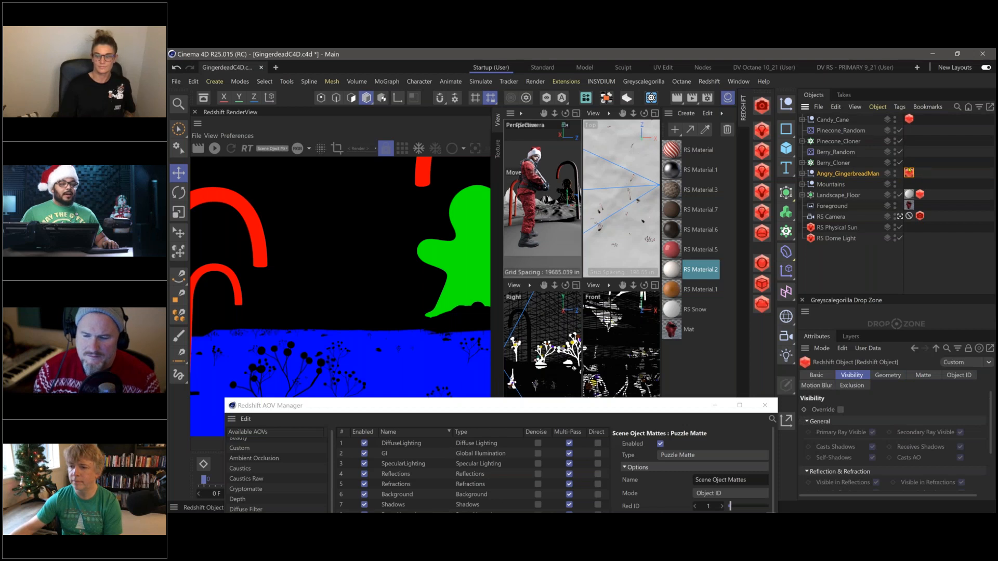
Step: Review the gingerbread man's Redshift Object tag Object ID settings beside the Scene Oject Mattes AOV options, and close the AOV Manager
left_click(962, 375)
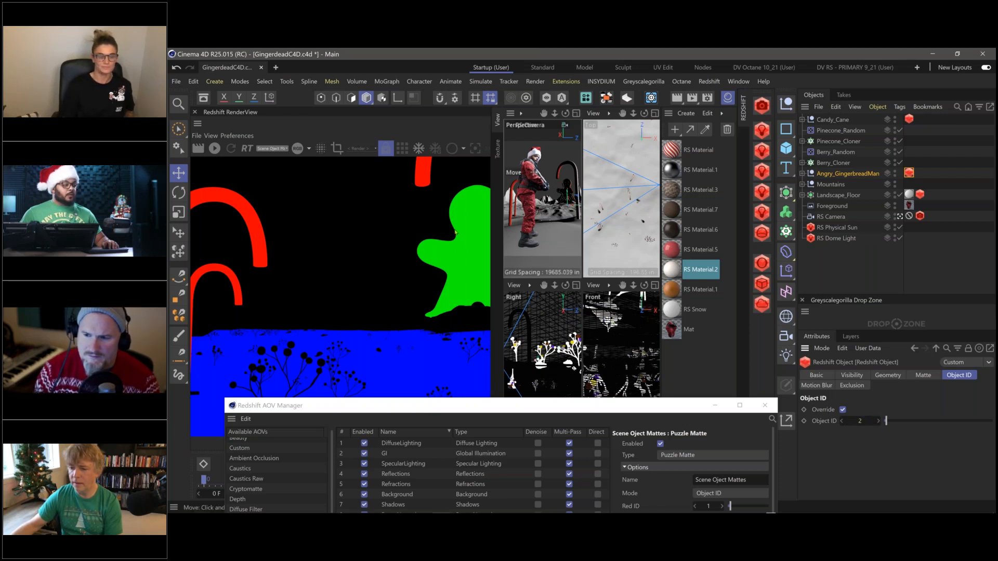
left_click_drag(585, 412, 701, 377)
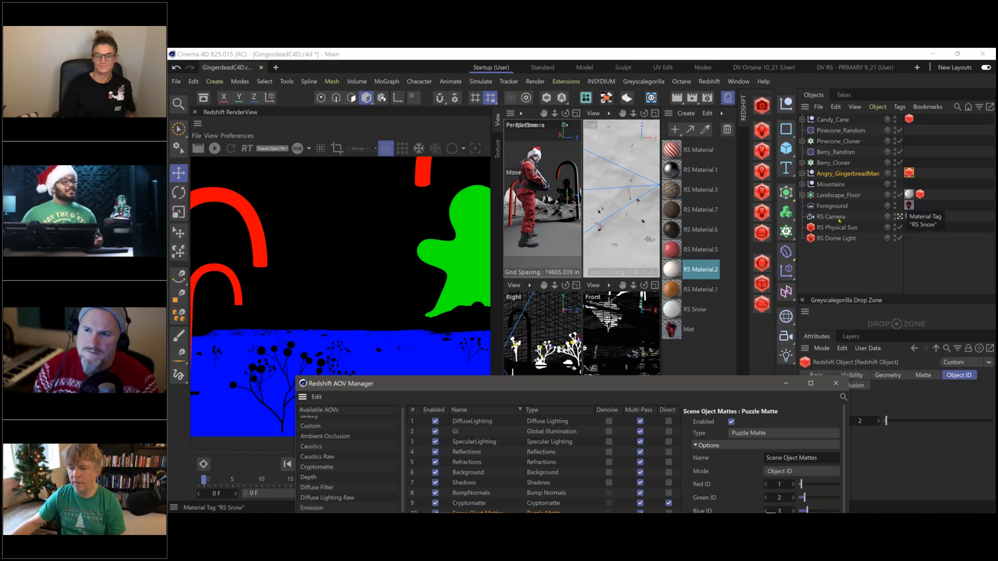
left_click_drag(636, 383, 676, 317)
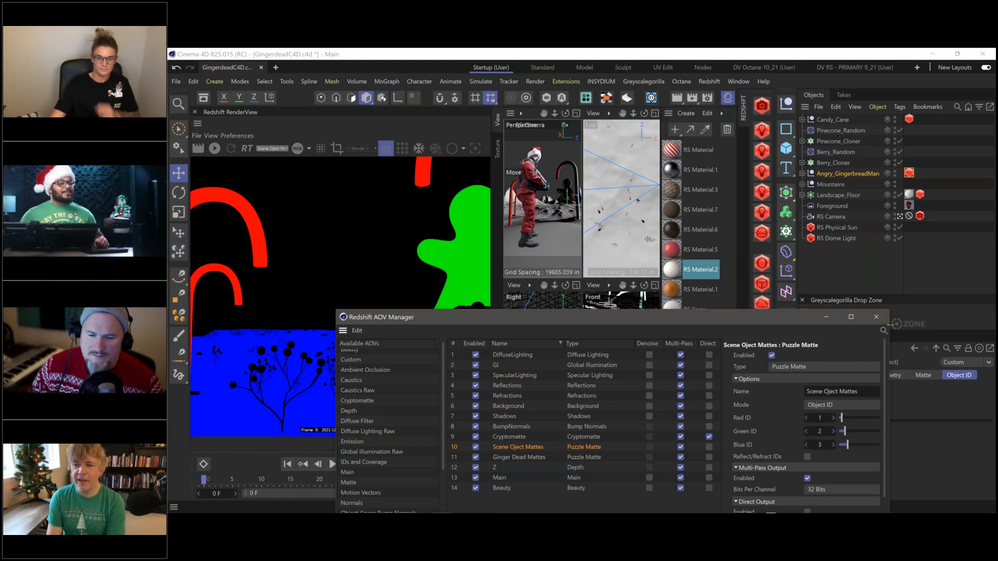
left_click(877, 317)
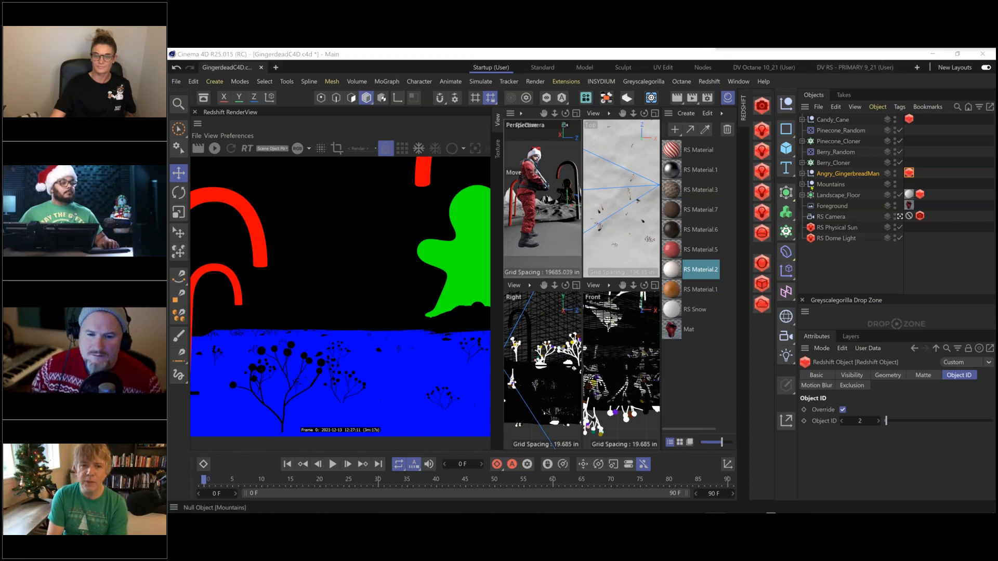
left_click(781, 78)
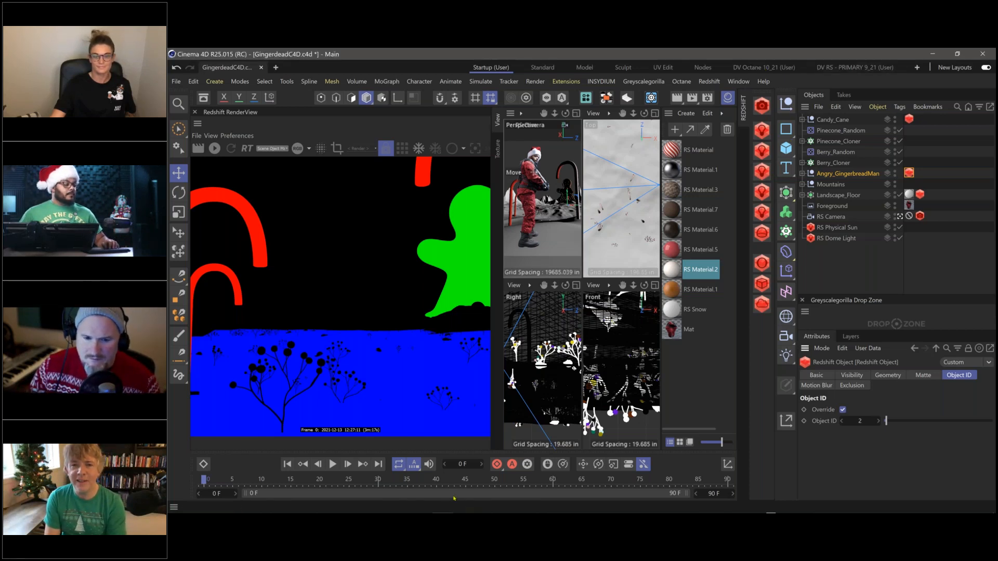
Step: Switch to Photoshop, and view the Blue and Green channels of the Ginger Dead Mattes layer
mouse_move(444, 507)
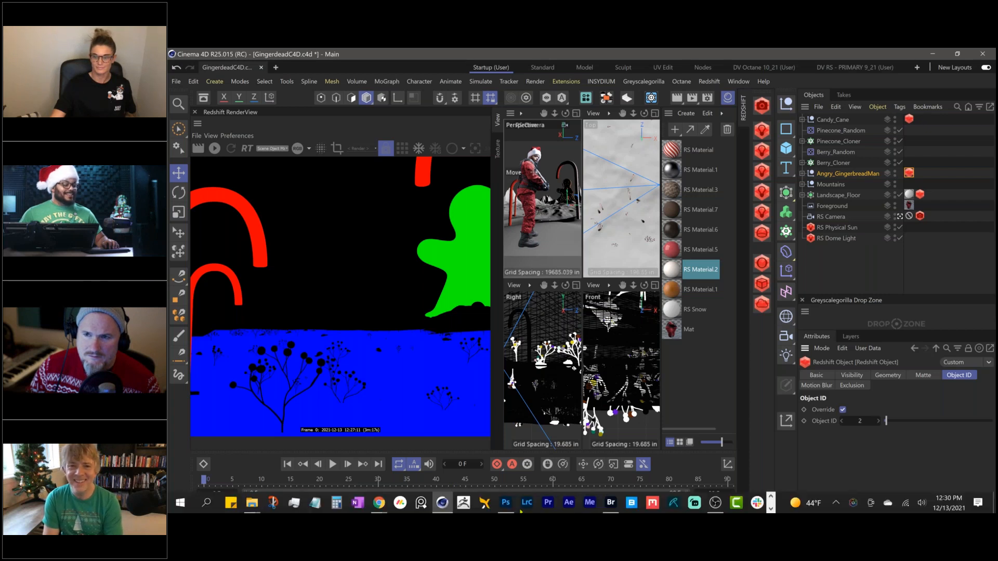
left_click(505, 503)
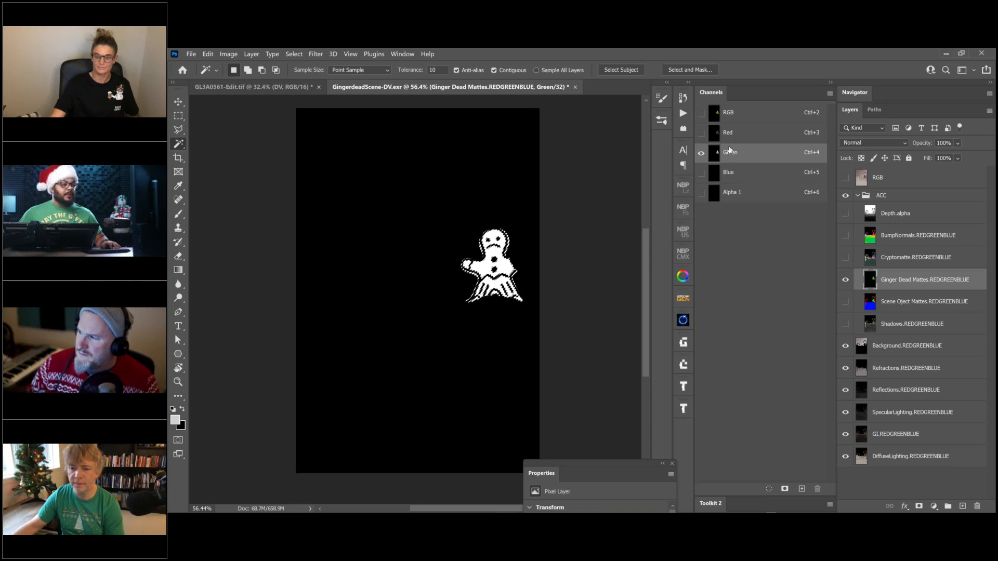
left_click(734, 175)
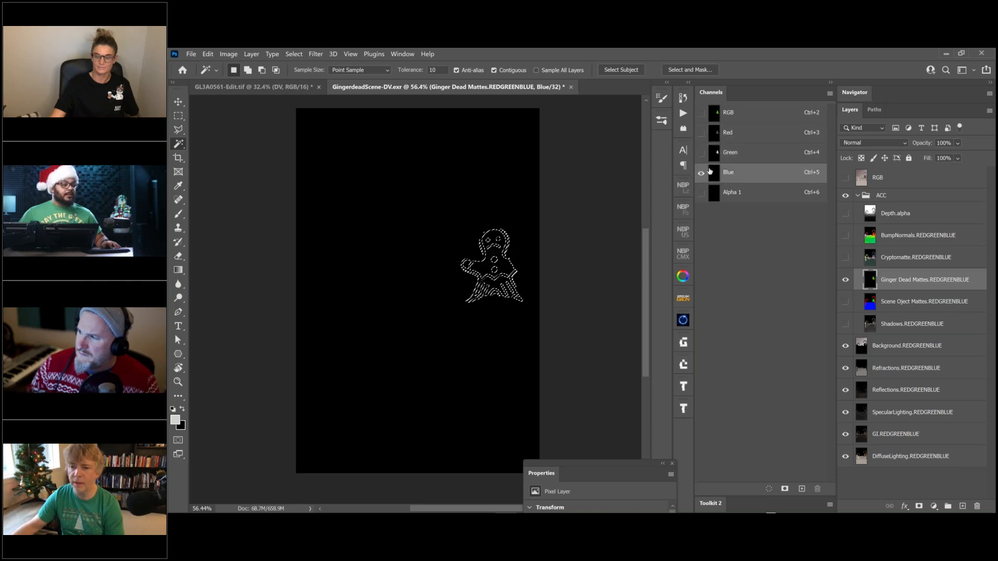
left_click(753, 156)
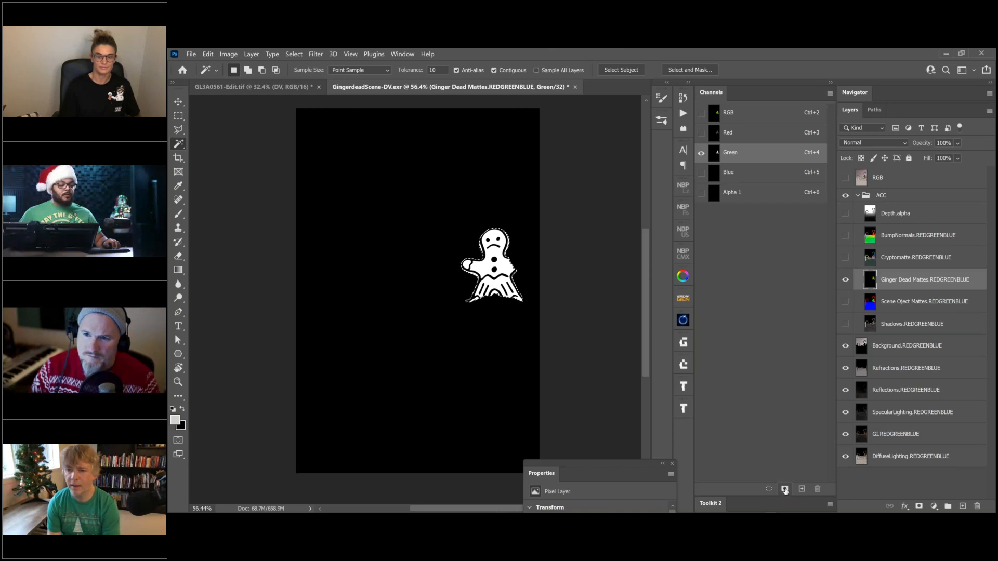
Step: Save the selection of the whole gingerbread man as a new alpha channel named "Ginger br"
left_click(786, 489)
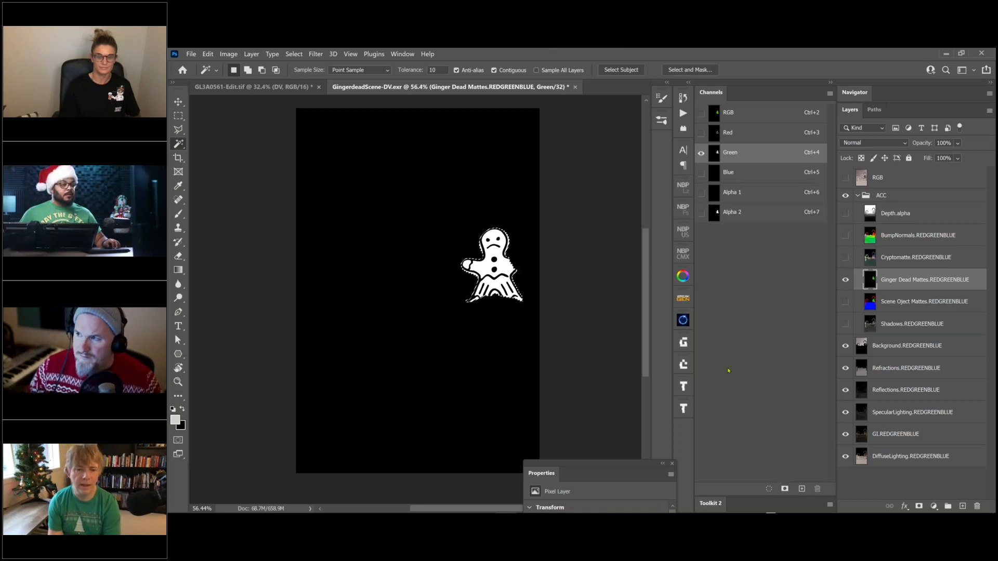
key("ctrl+7")
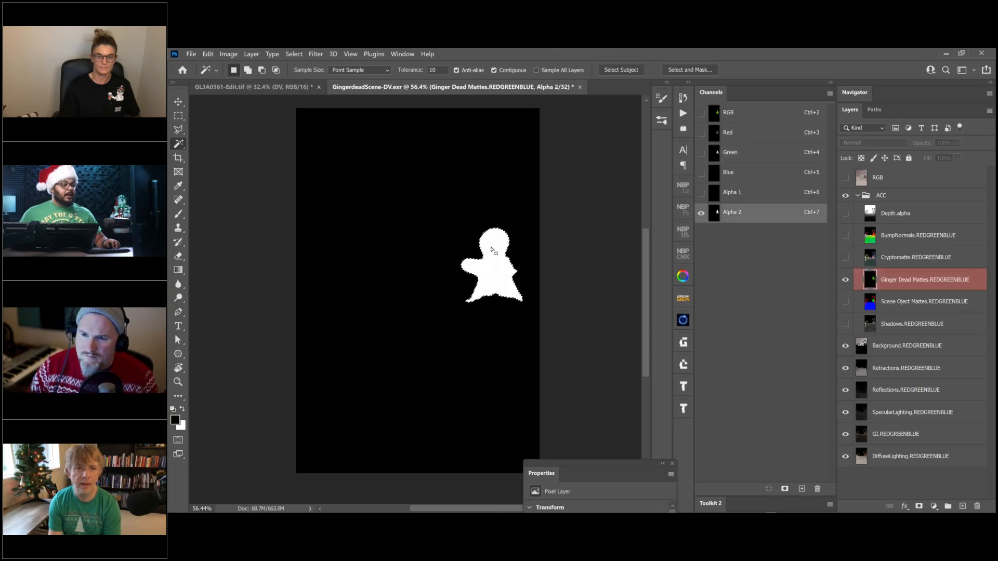
double_click(732, 212)
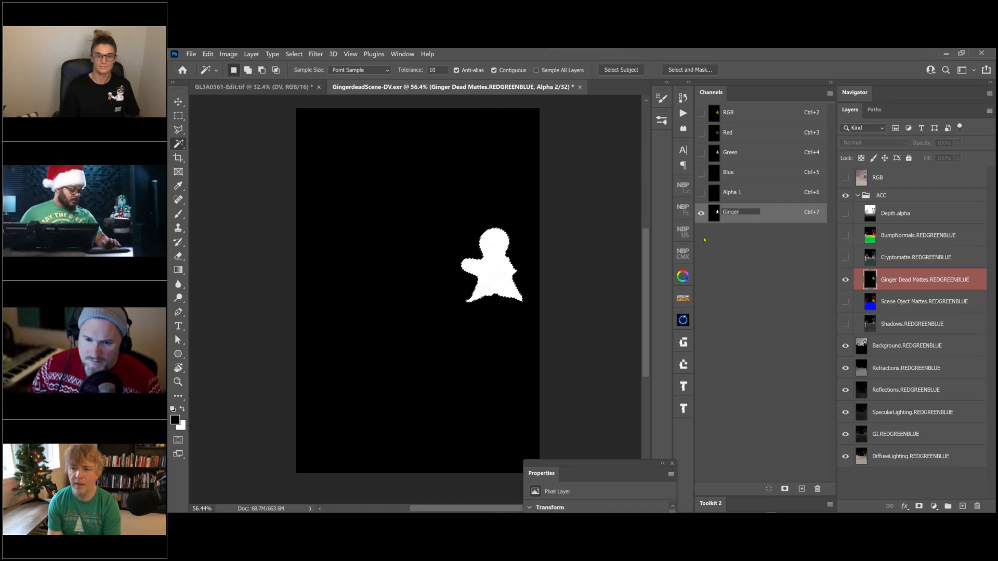
key("Return")
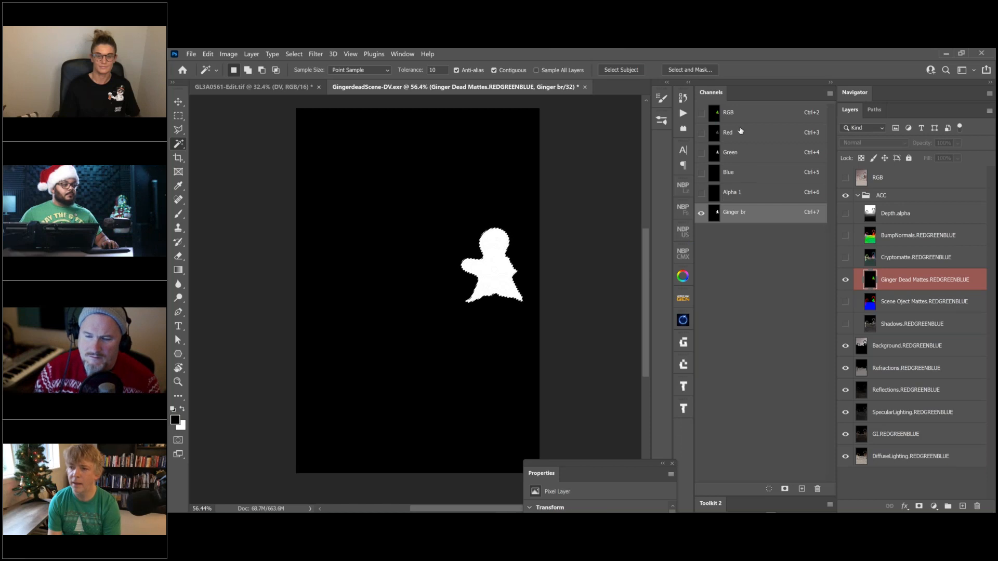
Step: Load the Green channel of the Ginger Dead Mattes layer as a selection, and save it as an alpha channel named "GB main"
left_click(725, 154)
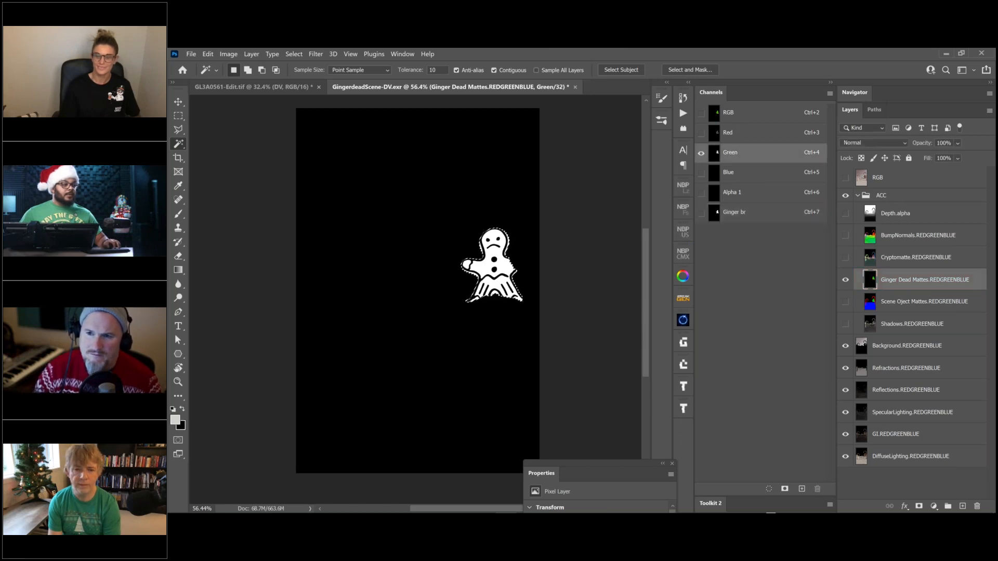
left_click(784, 489)
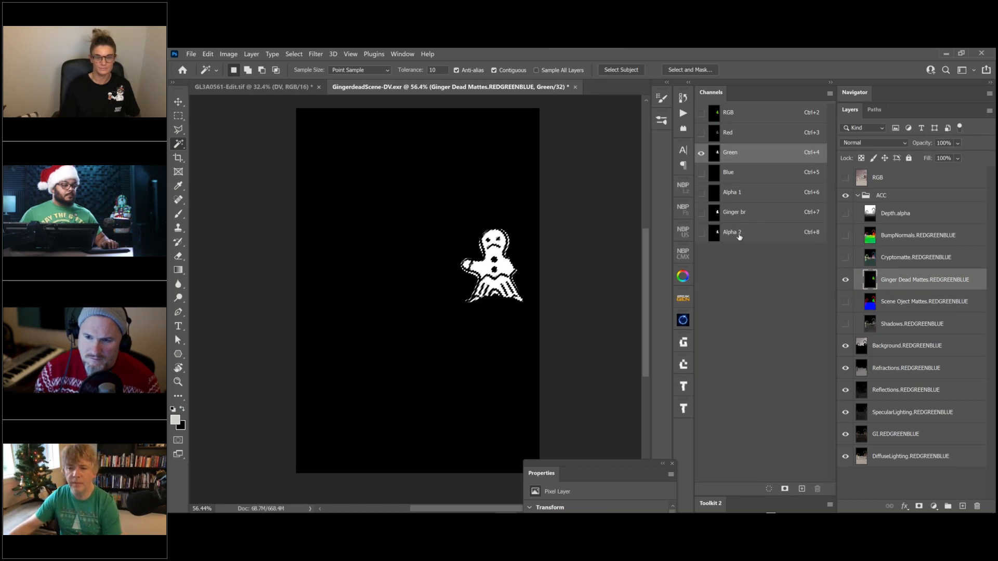
double_click(738, 233)
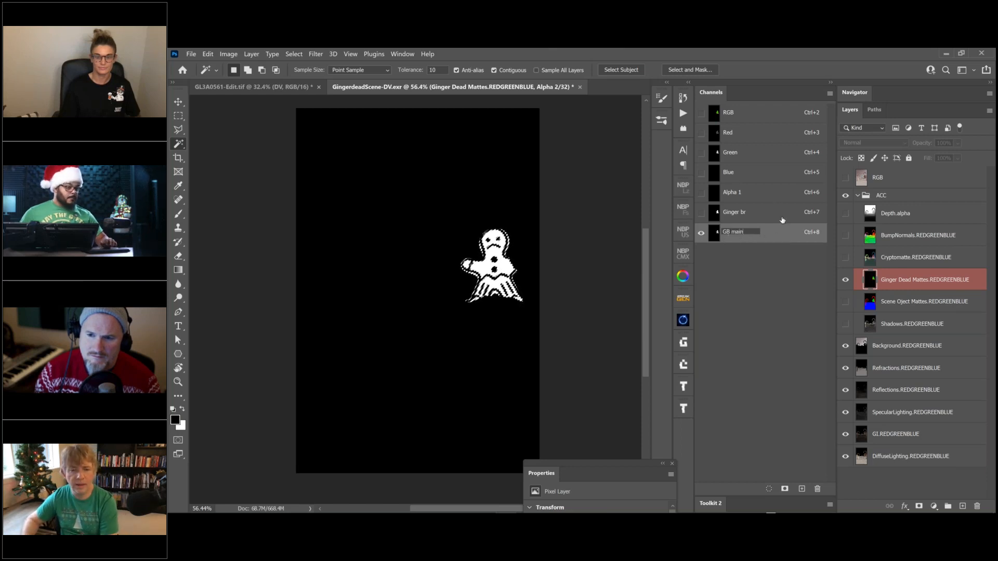
key("Escape")
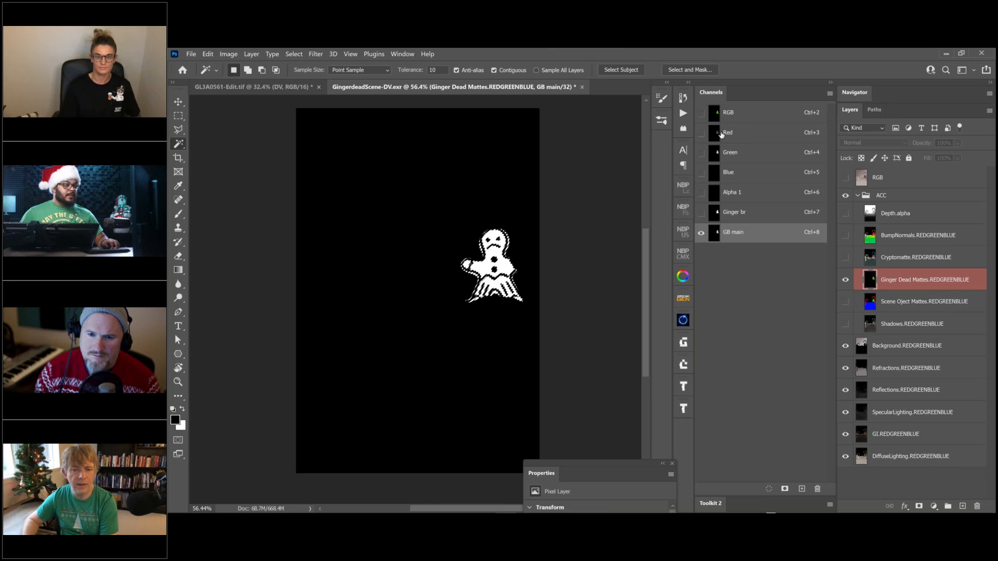
Step: Save the Red channel's icing matte as a new alpha channel named "Icimg", and clear the selection
left_click(722, 133)
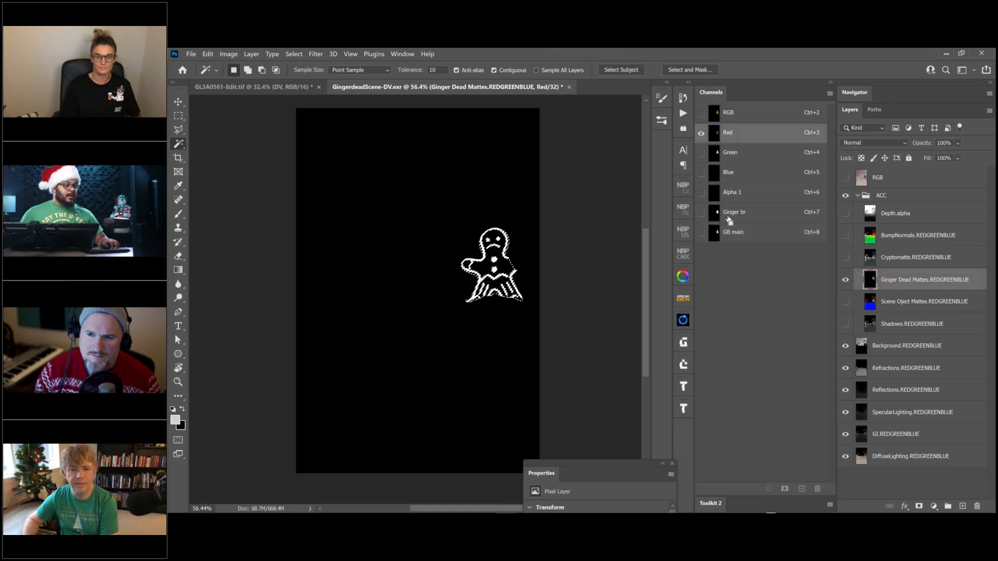
left_click(747, 240)
left_click(785, 489)
double_click(730, 252)
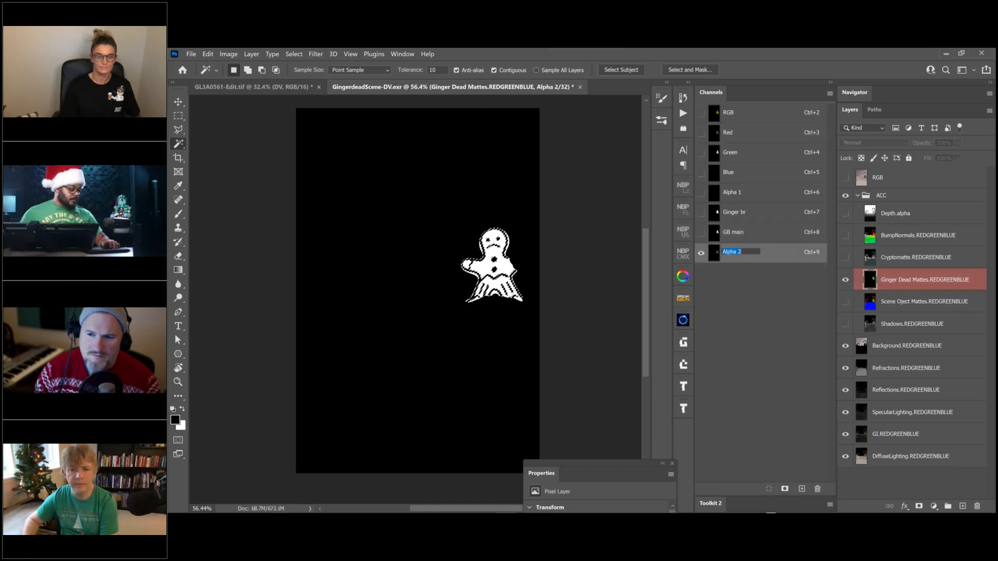
type("Ic")
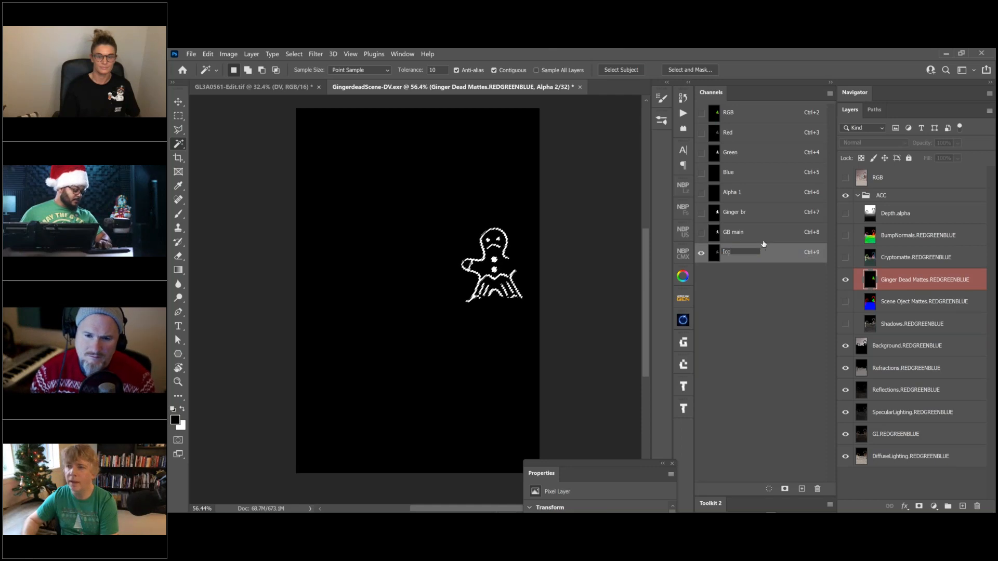
type("ing")
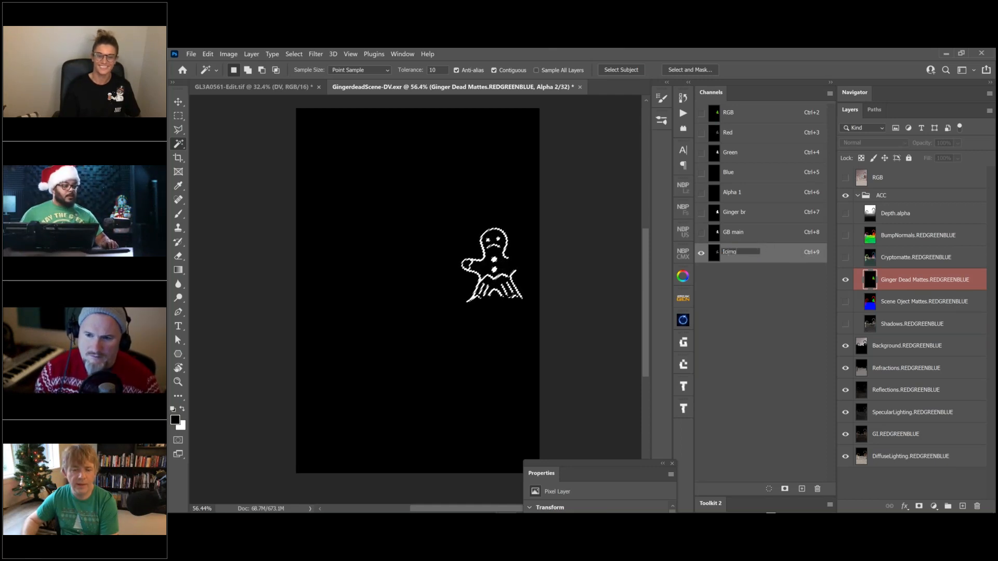
key("Return")
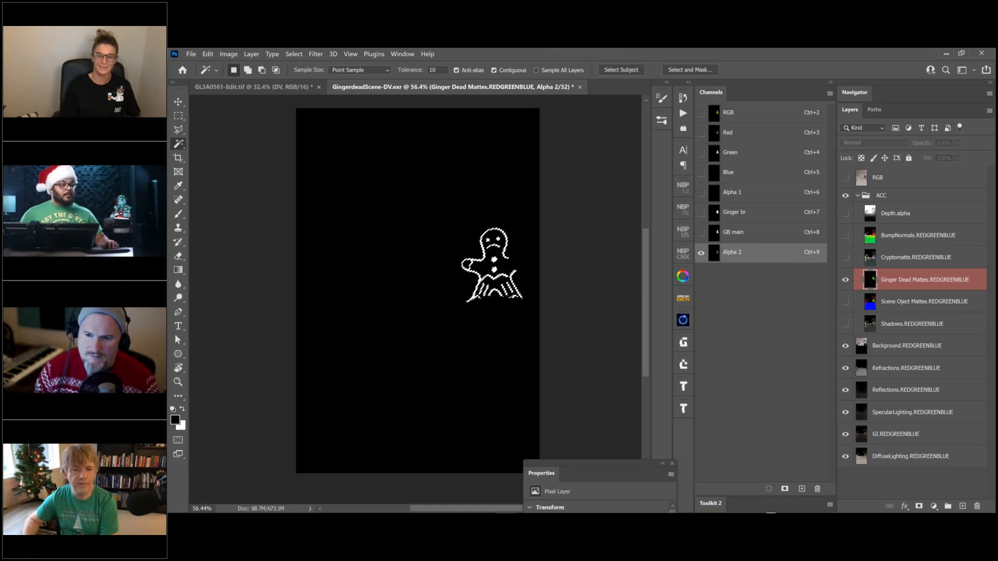
key("ctrl+d")
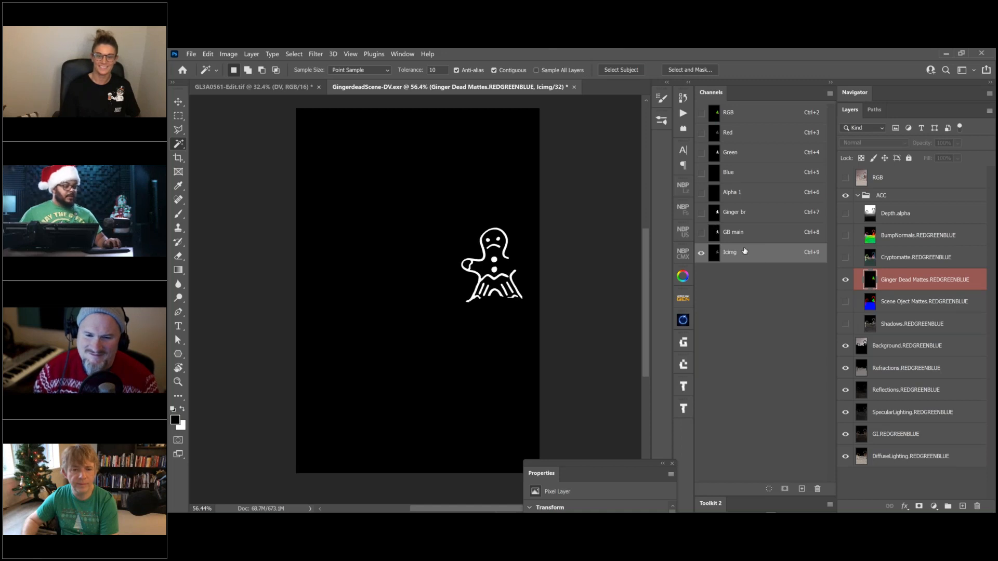
Step: Compare the saved Ginger br, GB main and Icimg alpha channels by viewing each one in turn
key("ctrl+7")
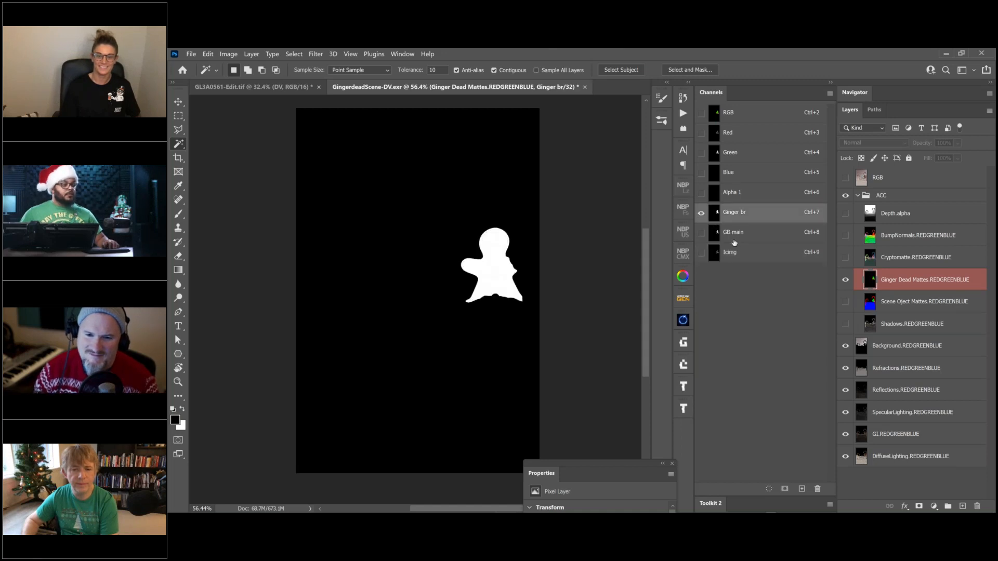
key("ctrl+8")
key("ctrl+9")
key("ctrl+8")
key("ctrl+7")
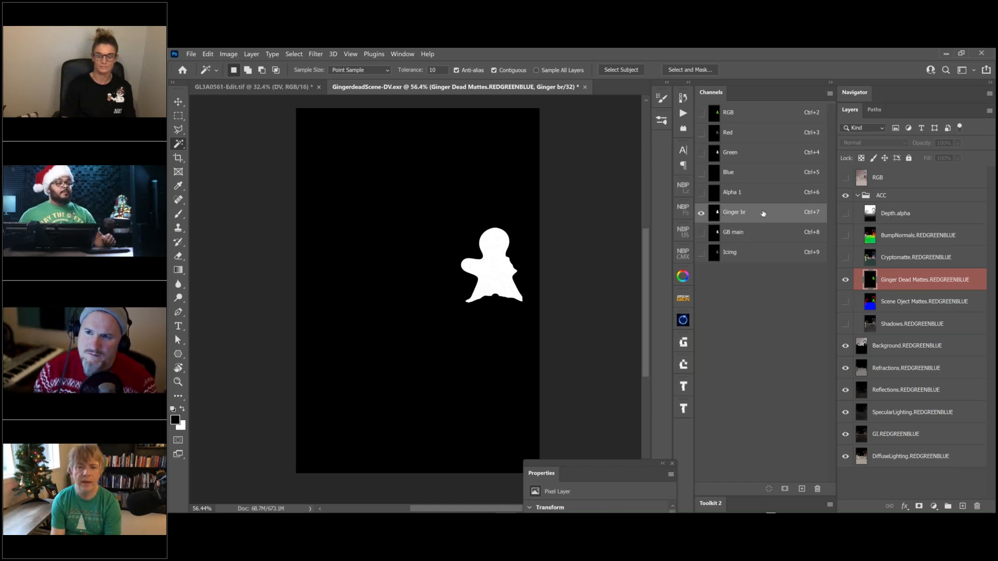
Step: Show the Depth.alpha layer, load its depth values as a selection, and save it as an alpha channel named "Z"
left_click(873, 266)
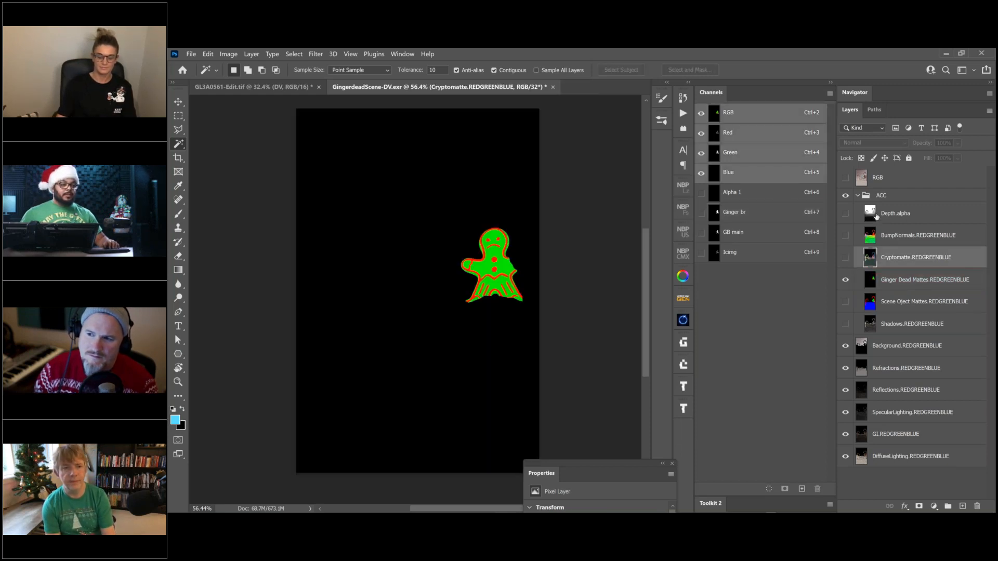
left_click(878, 218)
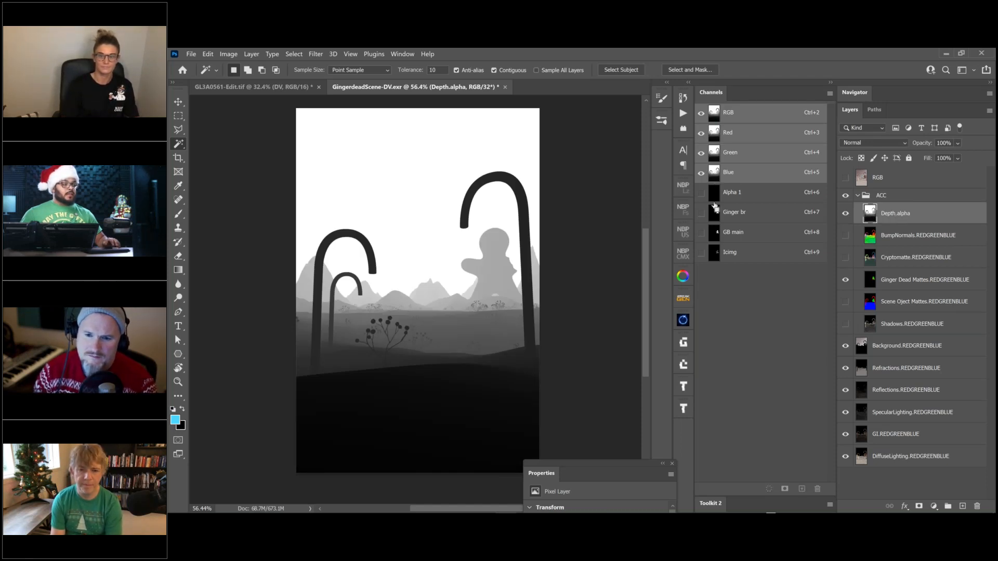
left_click(716, 173, "ctrl")
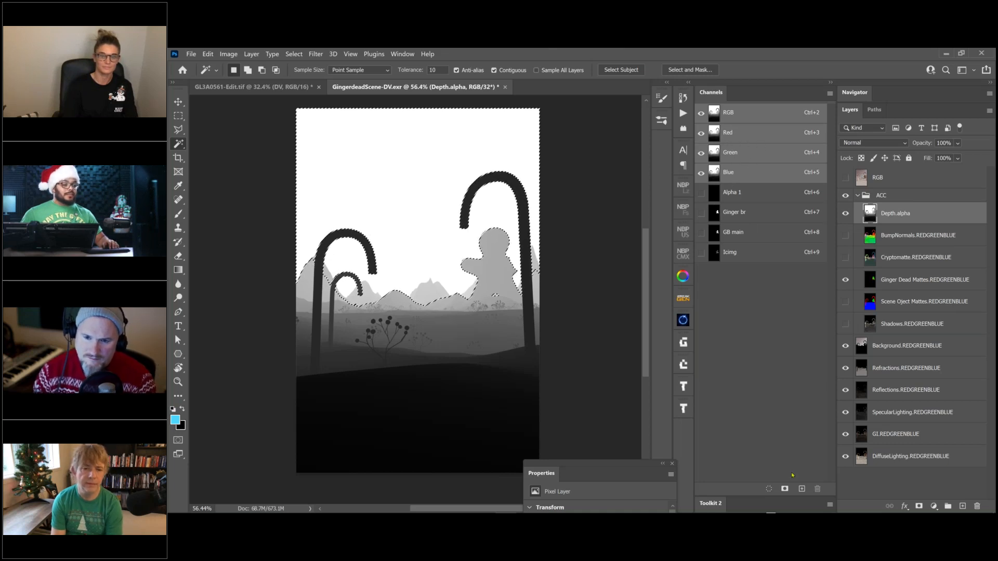
left_click(785, 489)
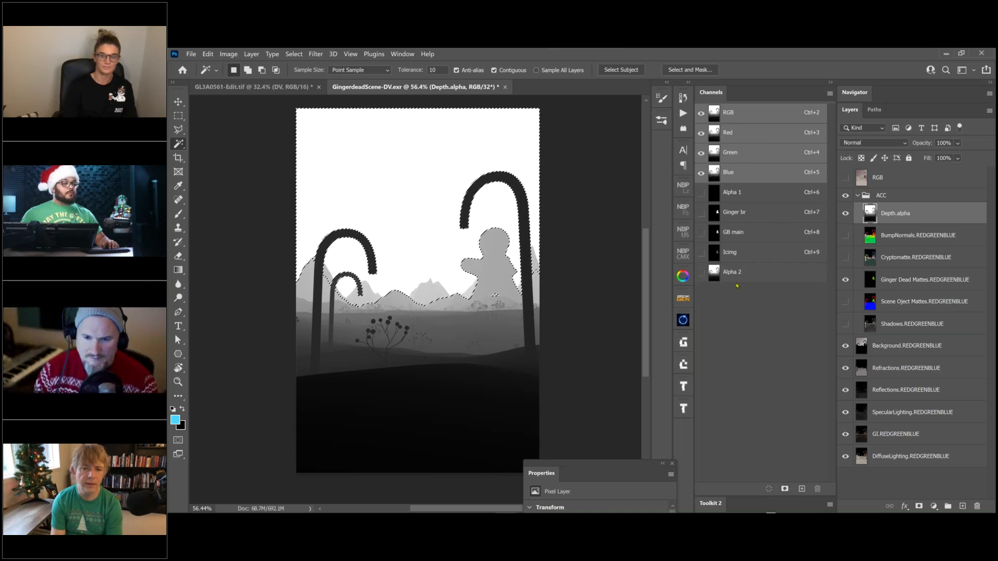
double_click(732, 272)
type("Z")
key("Return")
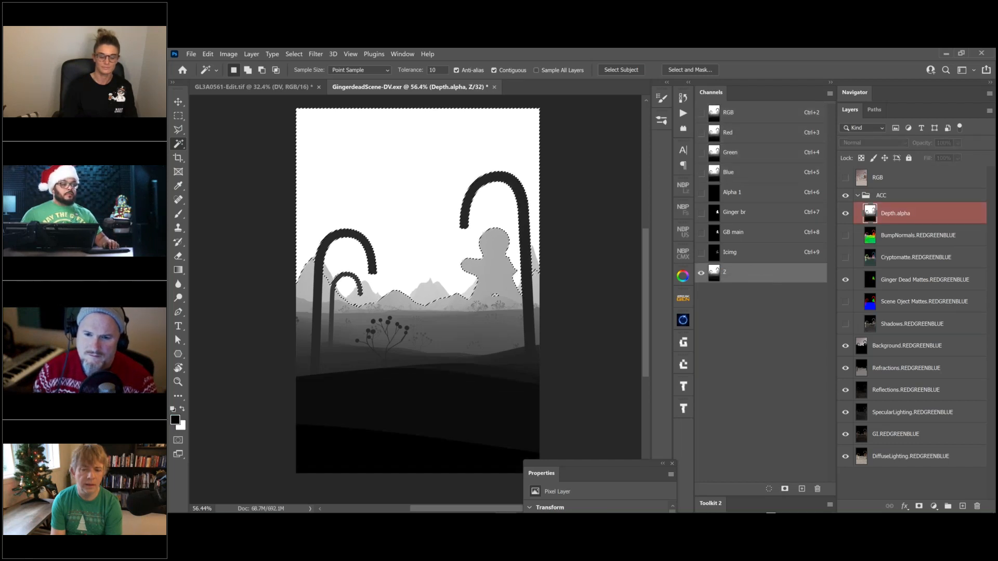
Step: Hide the Depth.alpha and Ginger Dead Mattes layers, and show and select the BumpNormals.REDGREENBLUE layer
left_click(845, 214)
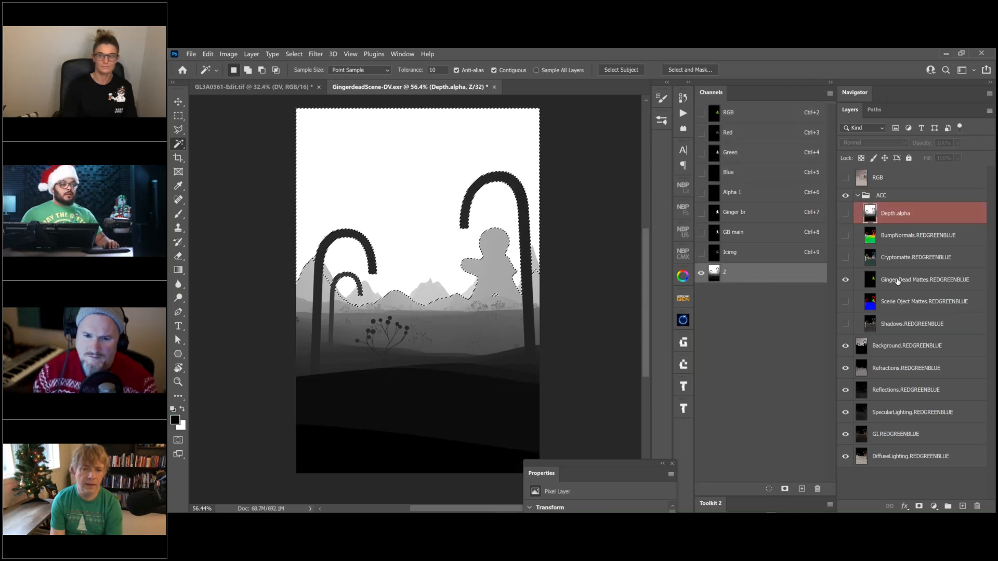
left_click(846, 235)
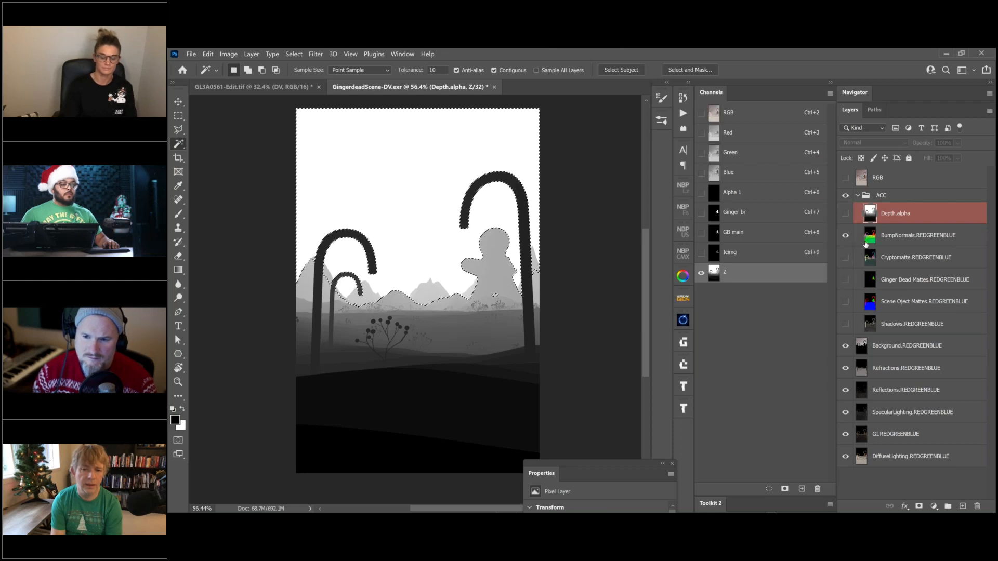
left_click(891, 241)
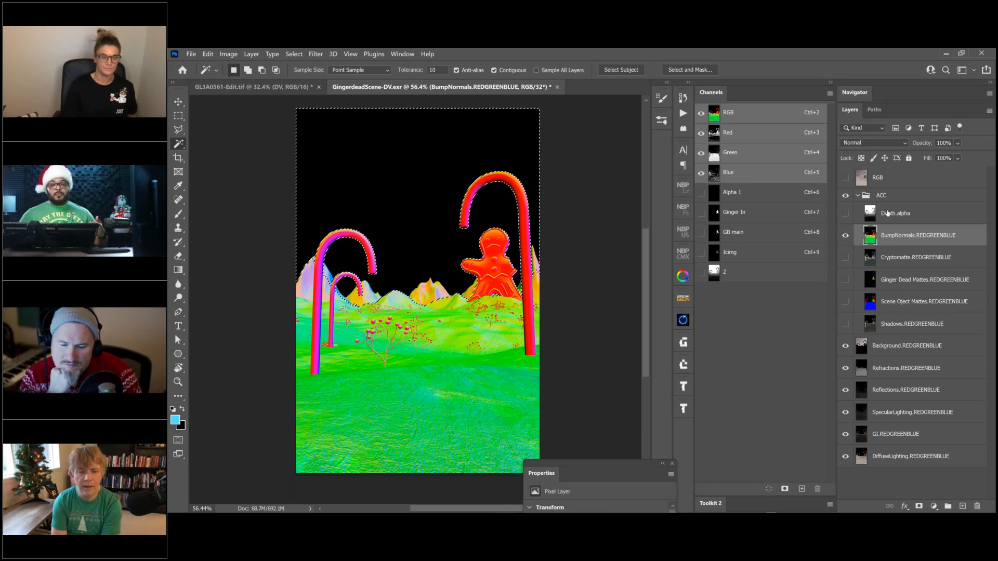
Step: Load the BumpNormals layer's Green channel as a selection and save it as a new alpha channel
left_click(732, 153)
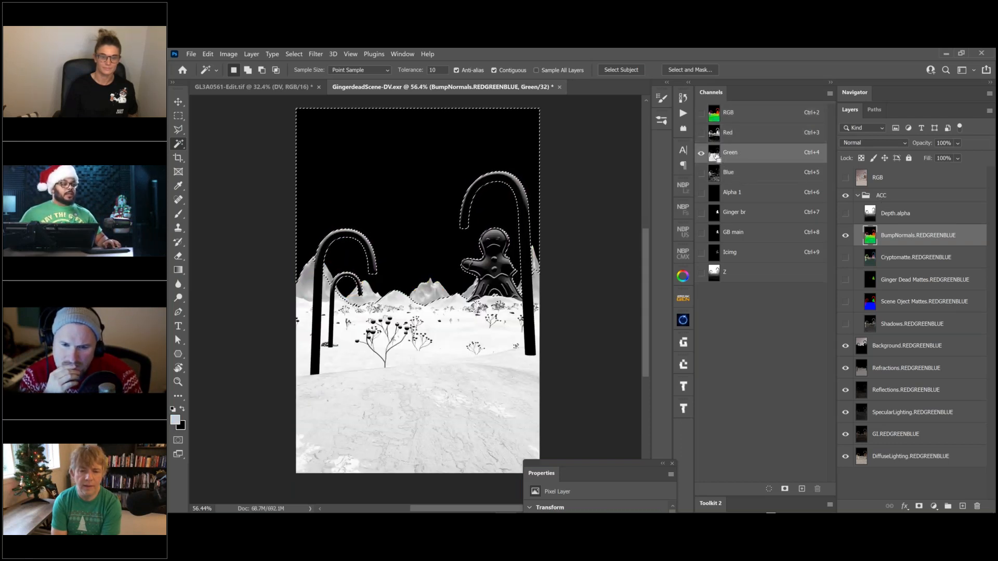
left_click(715, 160, "ctrl")
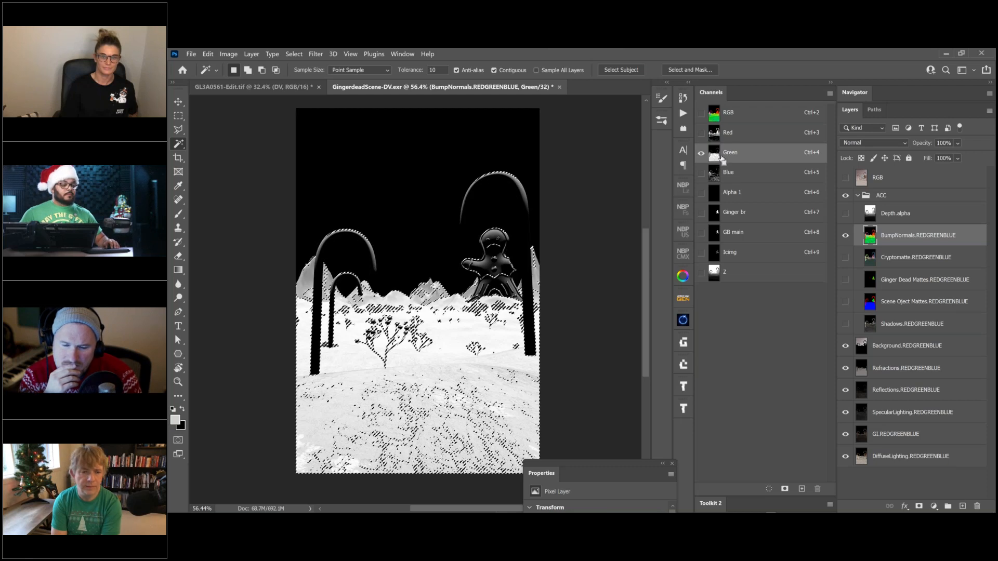
left_click(785, 488)
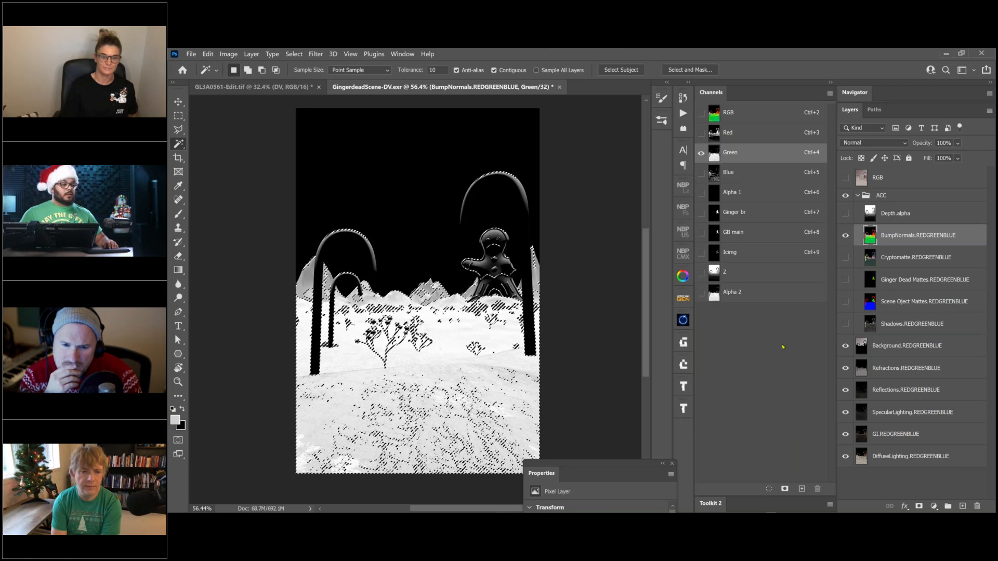
Step: Rename the new normals alpha channel "Y", clear the selection, and return to the BumpNormals layer's full RGB view
left_click(739, 297)
double_click(733, 292)
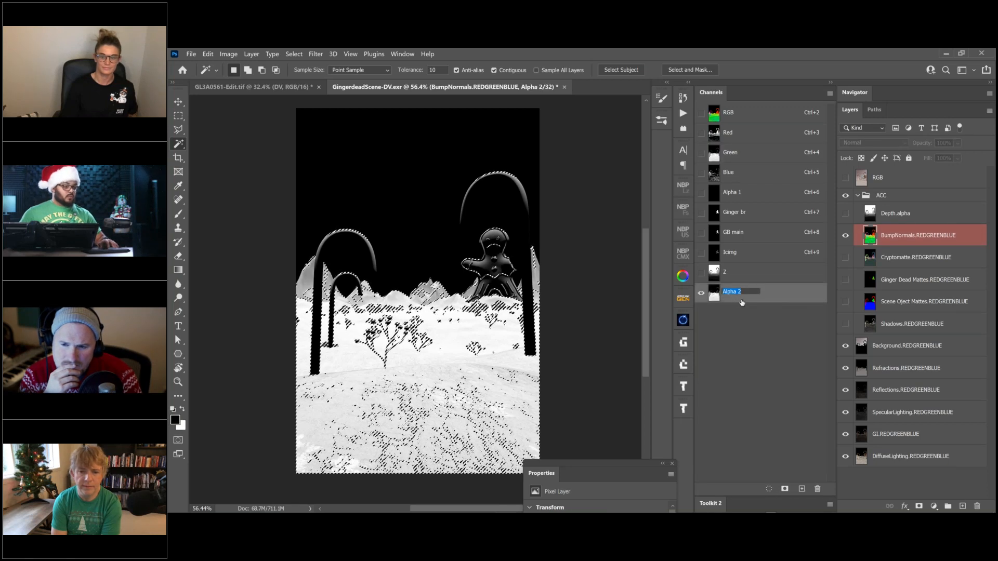
type("Y")
key("Escape")
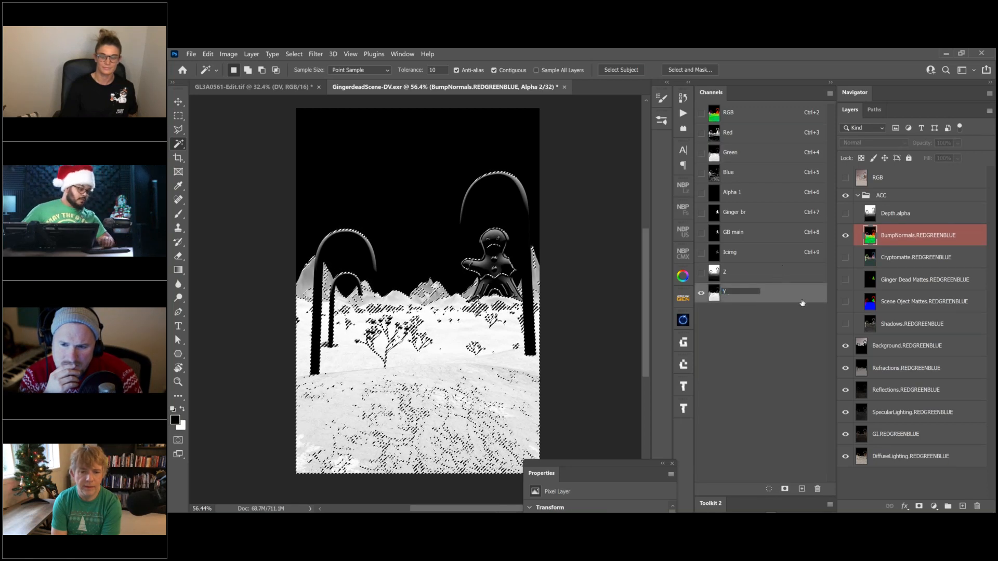
double_click(733, 292)
type("Y")
key("Return")
key("ctrl+d")
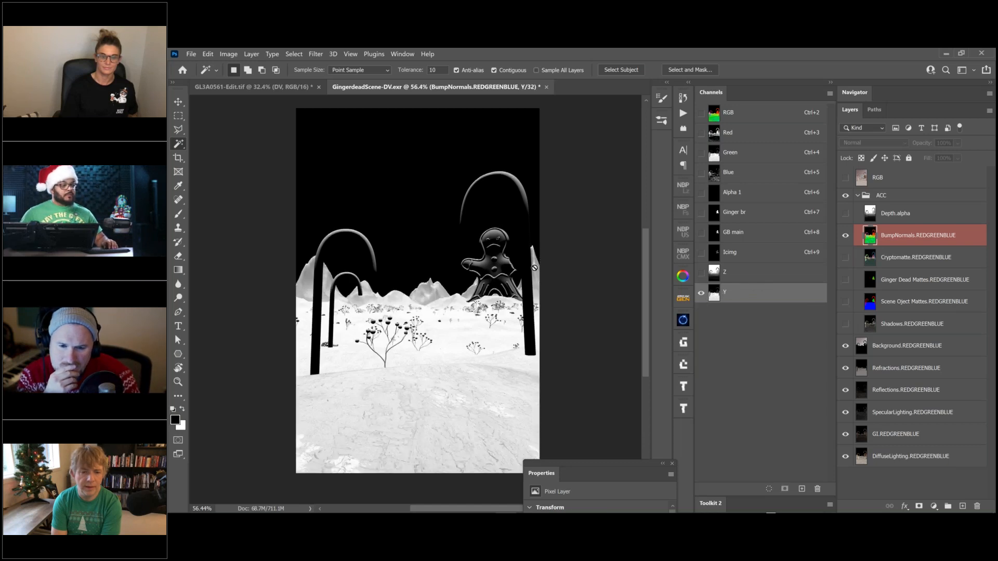
left_click(861, 238)
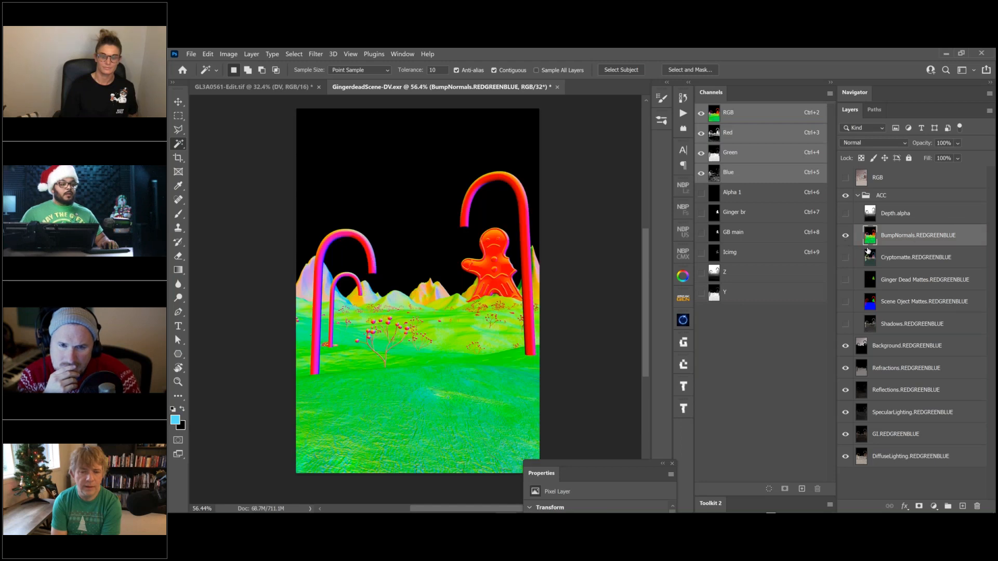
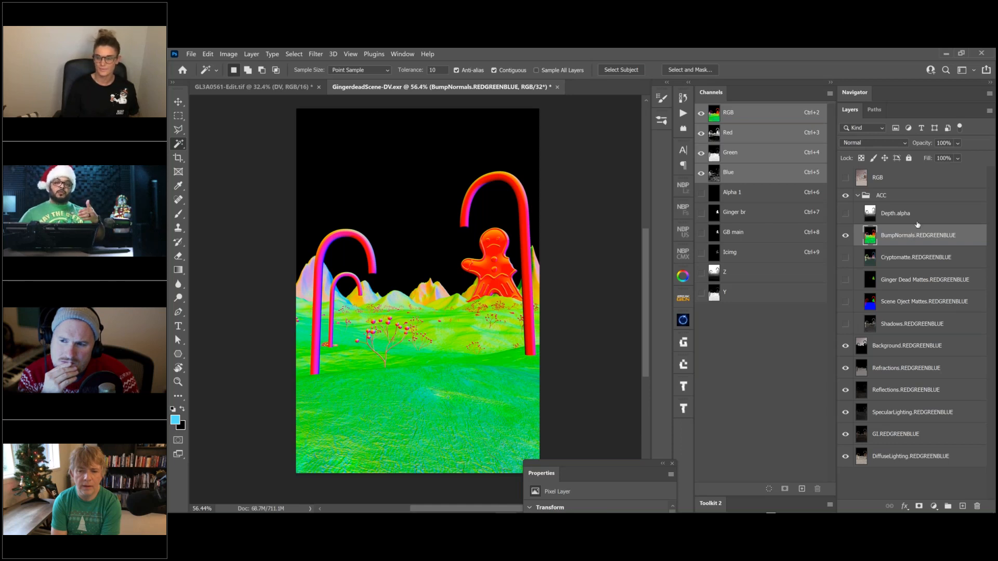
Step: Convert the BumpNormals.REDGREENBLUE layer to a smart object, and briefly view its Red channel before restoring the RGB view
right_click(961, 237)
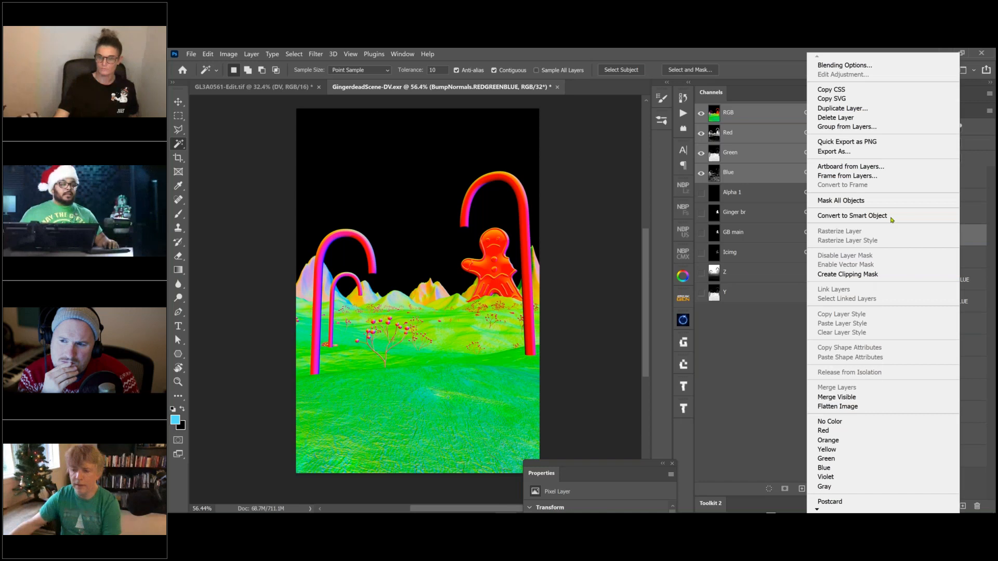
left_click(890, 217)
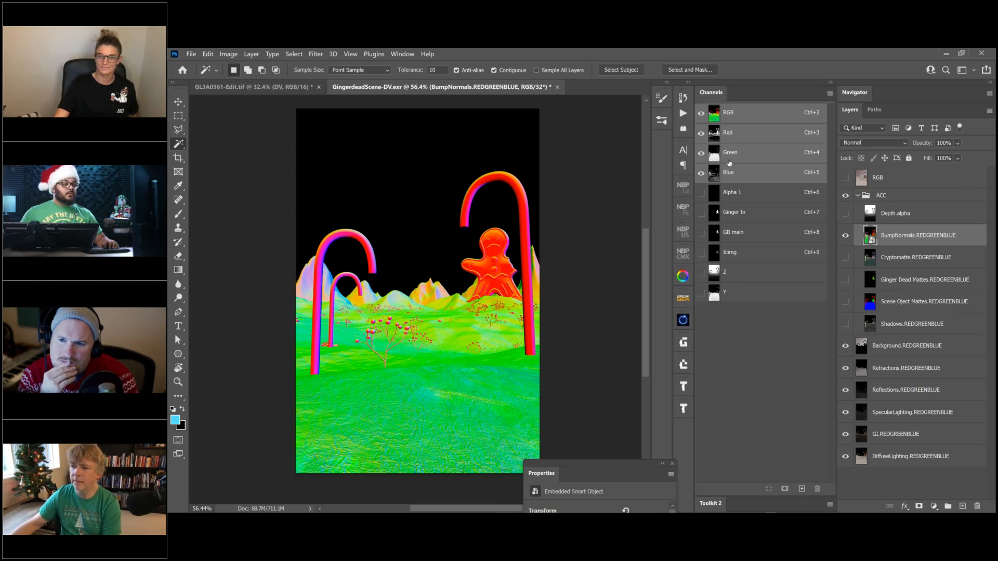
left_click(727, 132)
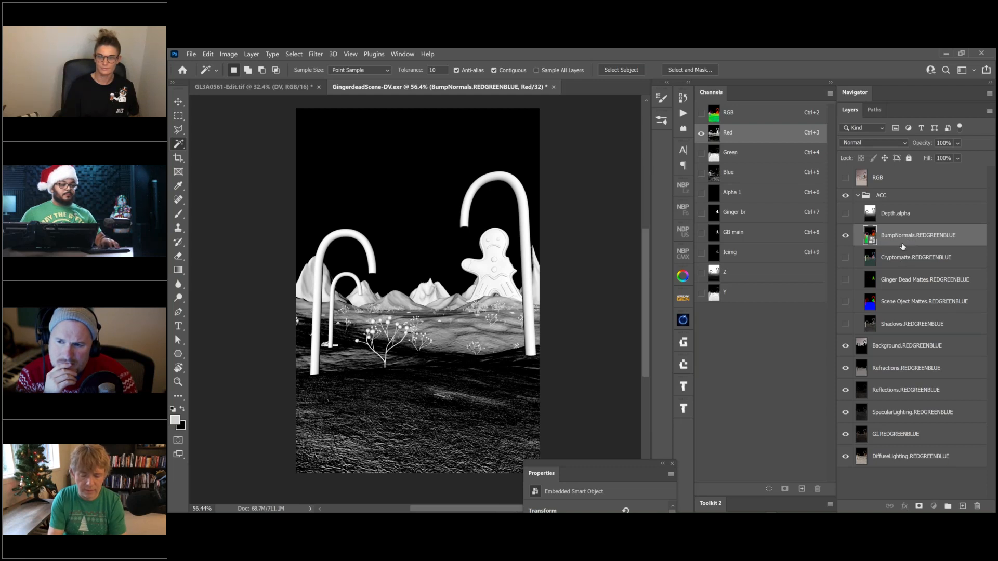
key("ctrl+z")
key("ctrl+z")
key("ctrl+z")
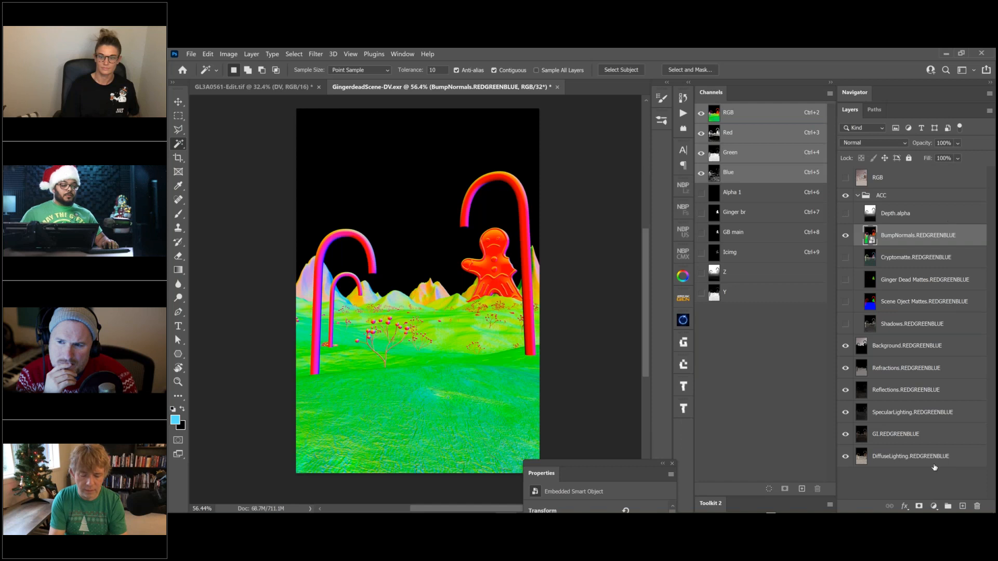
Step: Add a Hue/Saturation adjustment layer clipped to the BumpNormals.REDGREENBLUE smart object
left_click(934, 506)
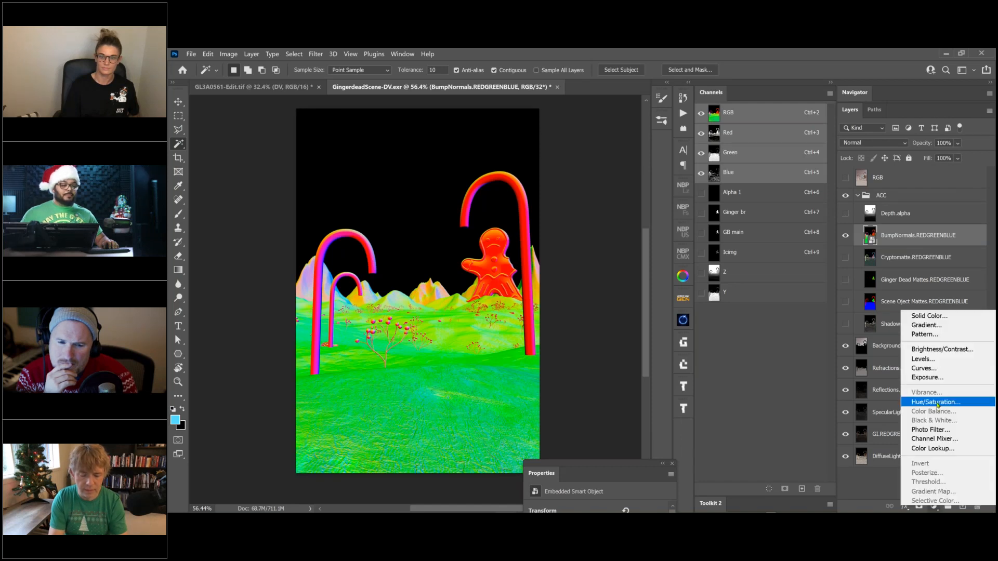
left_click(937, 404)
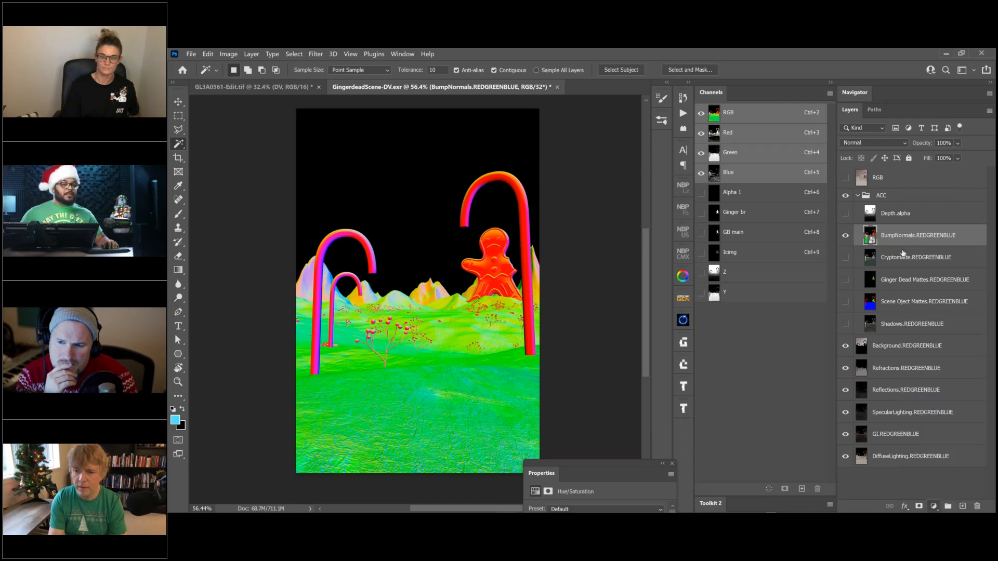
key("ctrl+2")
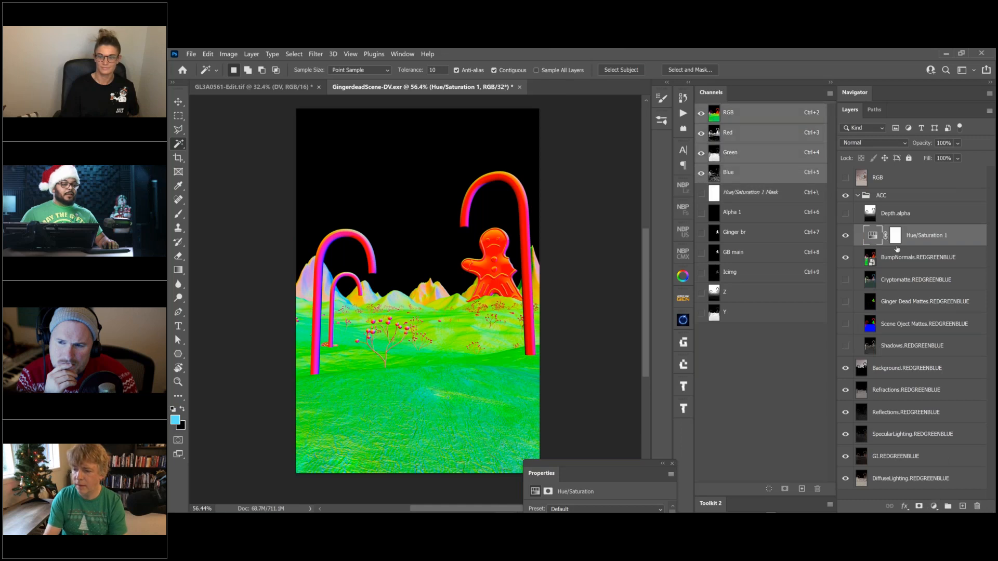
left_click(879, 246, "alt")
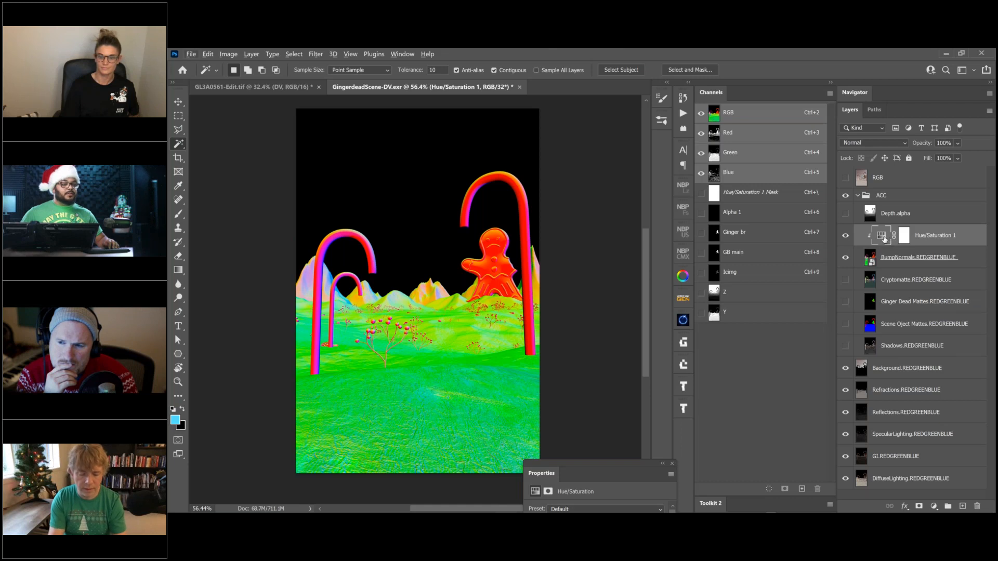
Step: Try hue shifts of -180 and -34 on the normals while viewing the Red channel, and delete the Hue/Saturation adjustment
left_click(730, 133)
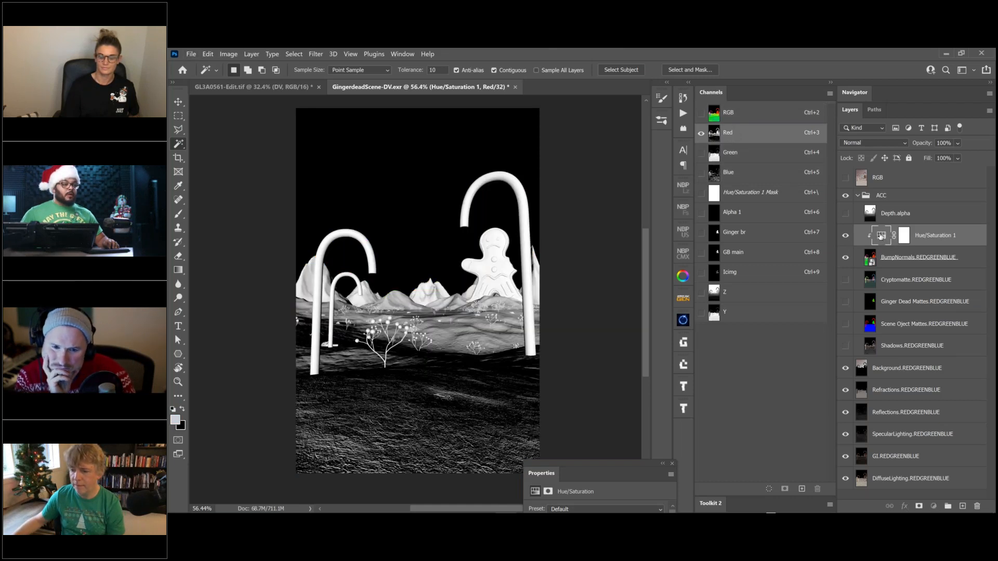
left_click_drag(614, 463, 754, 322)
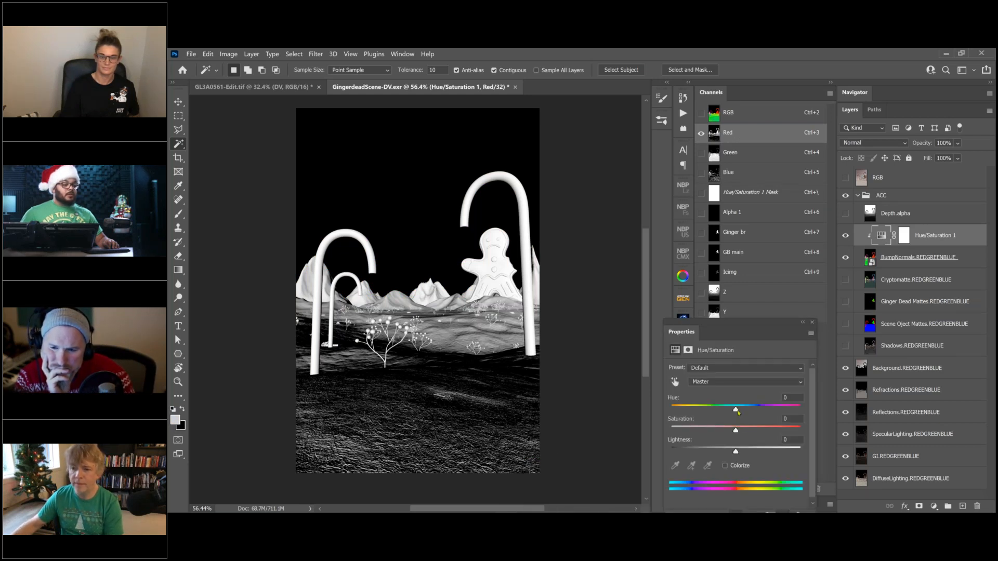
left_click_drag(736, 410, 650, 403)
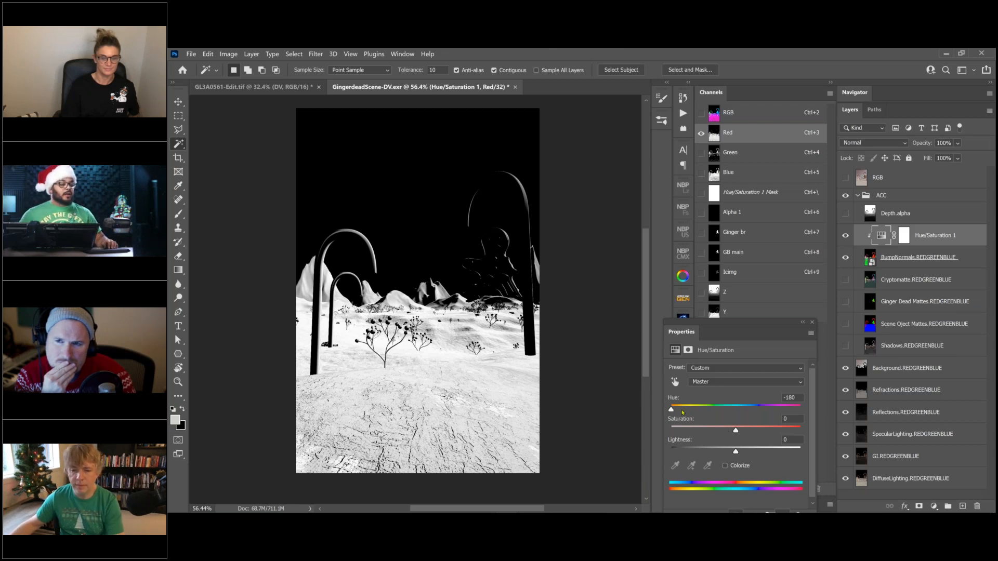
left_click_drag(671, 410, 714, 419)
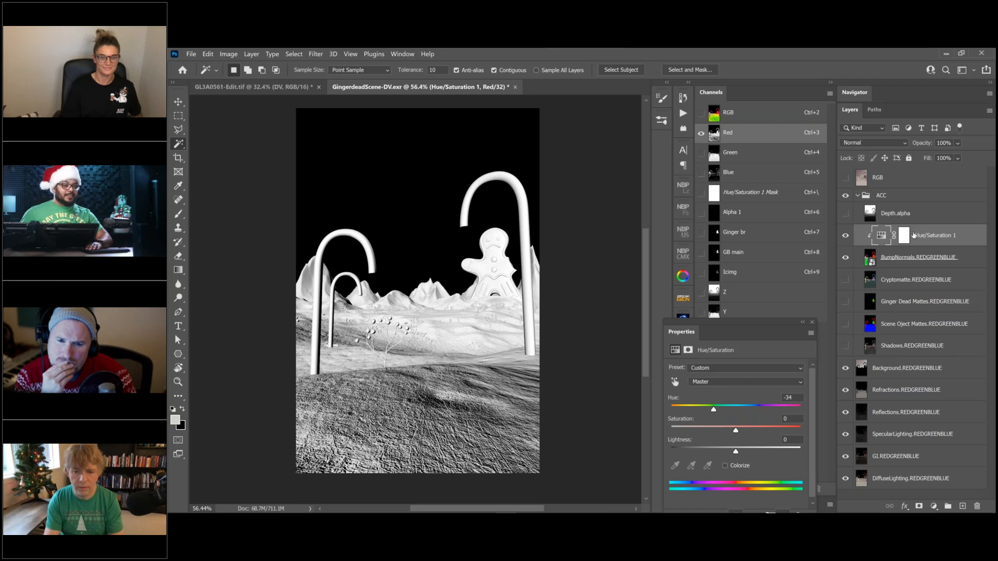
key("Delete")
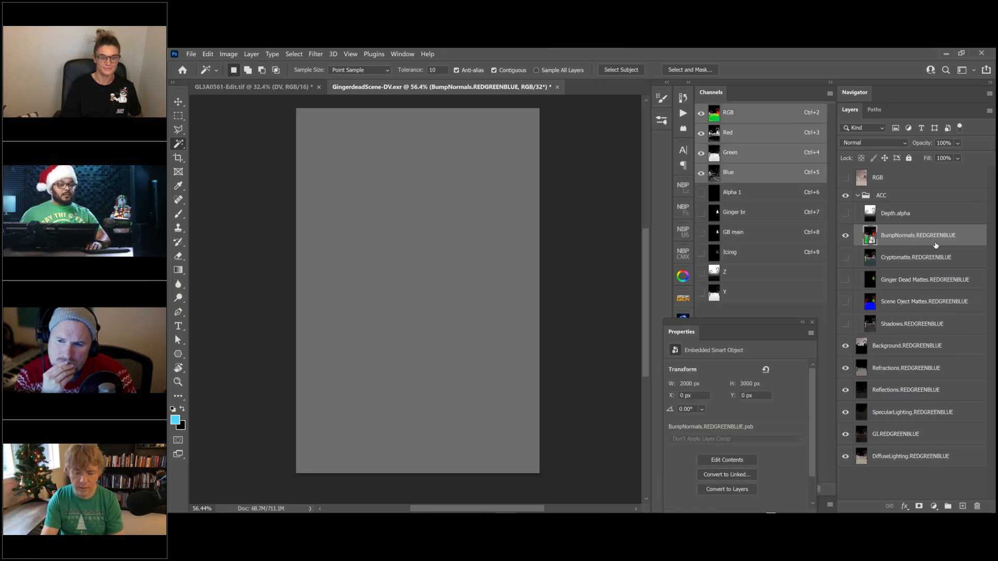
Step: Hide the BumpNormals layer, and select and show the Scene Oject Mattes.REDGREENBLUE layer
left_click(845, 235)
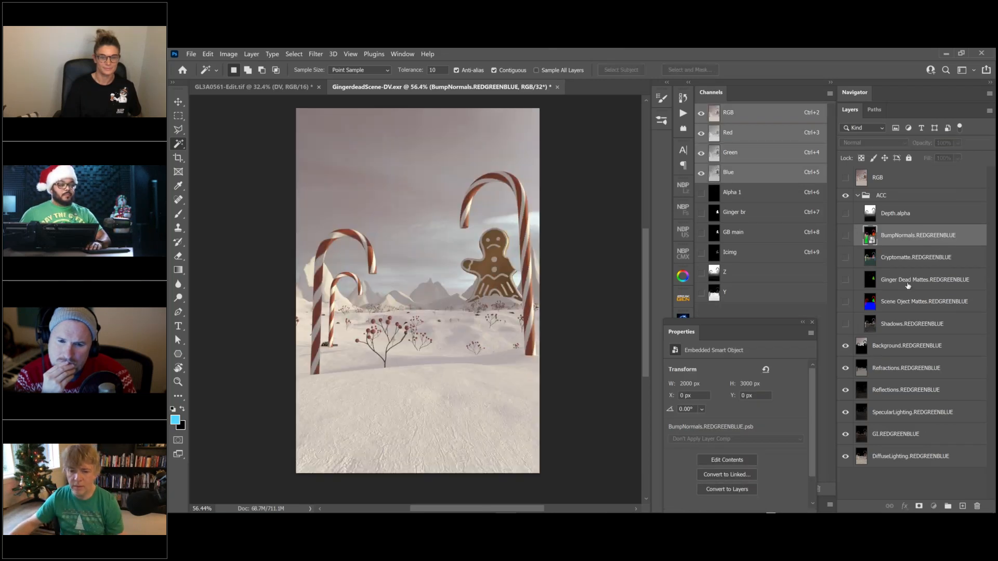
left_click(908, 285)
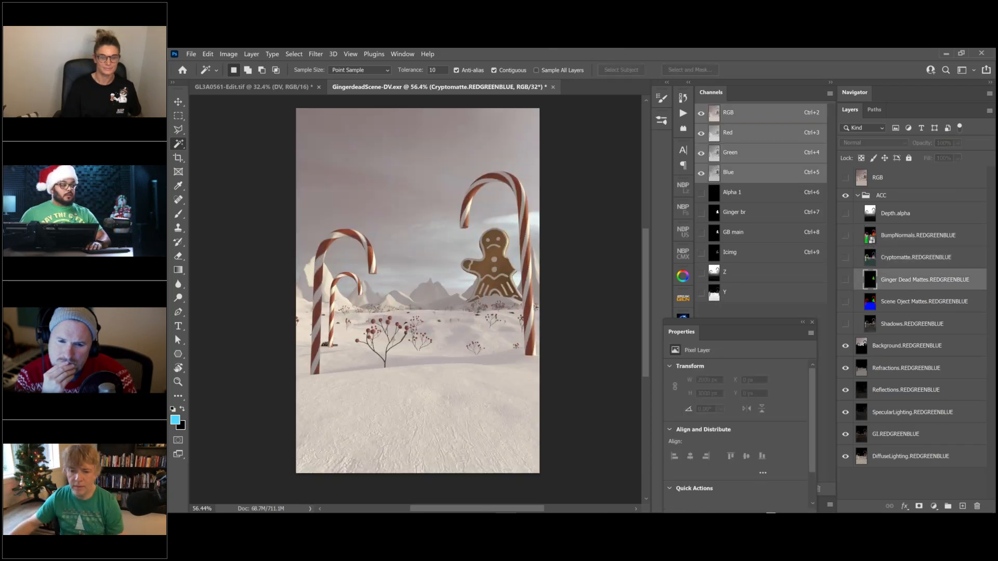
left_click(860, 303)
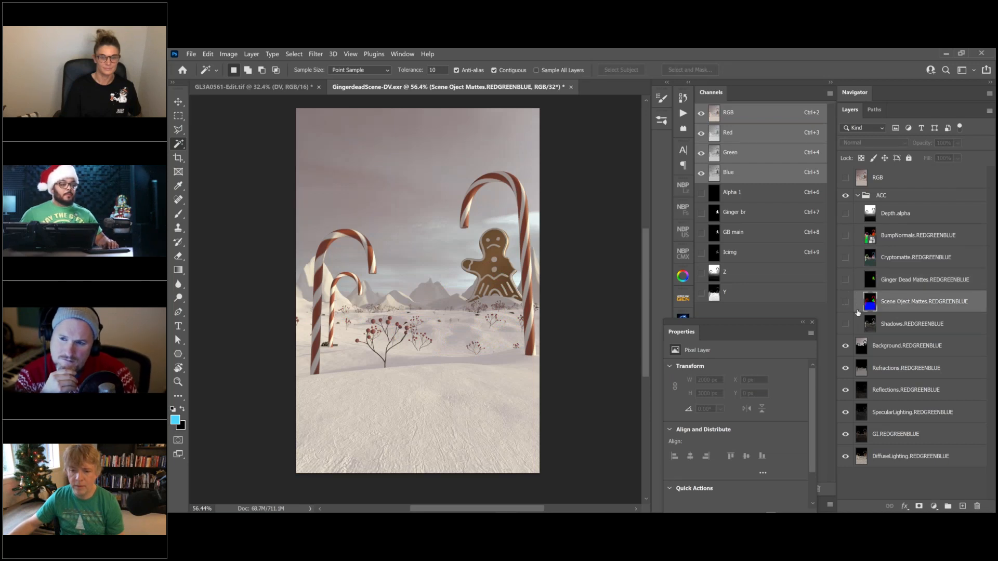
left_click(845, 303)
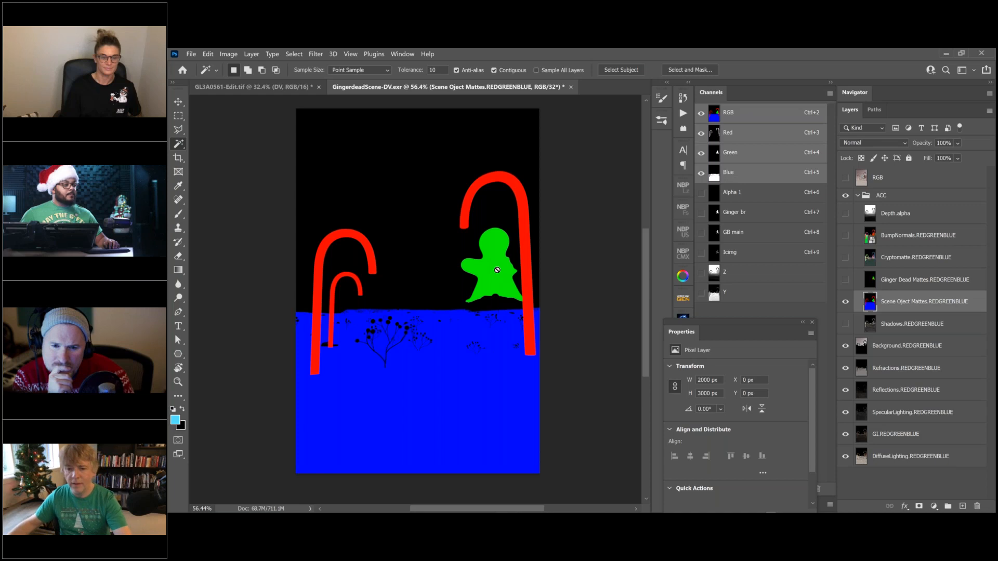
Step: Load the Red channel's candy cane matte as a selection and save it as an alpha channel named "CC"
left_click(714, 134, "ctrl")
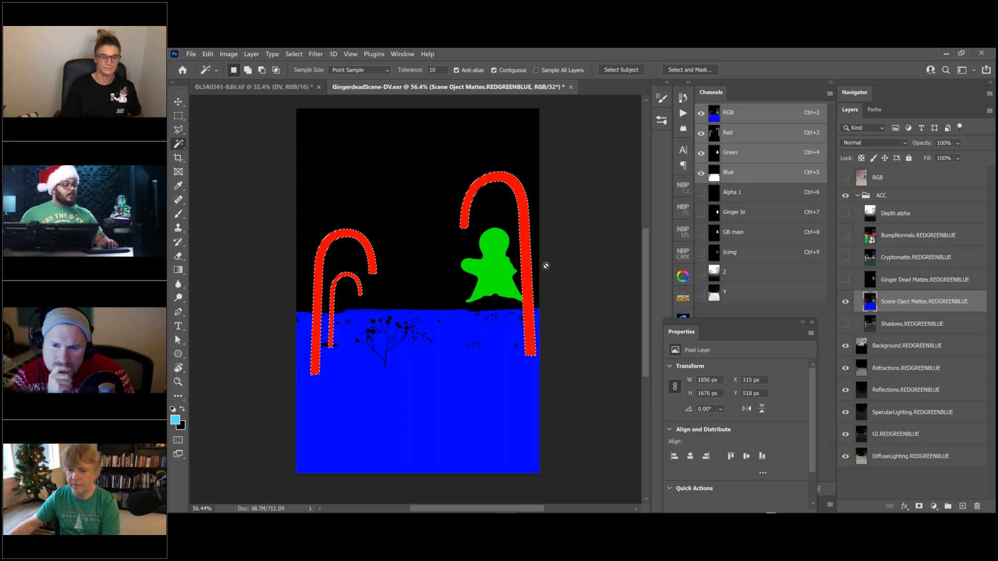
left_click_drag(746, 330, 583, 375)
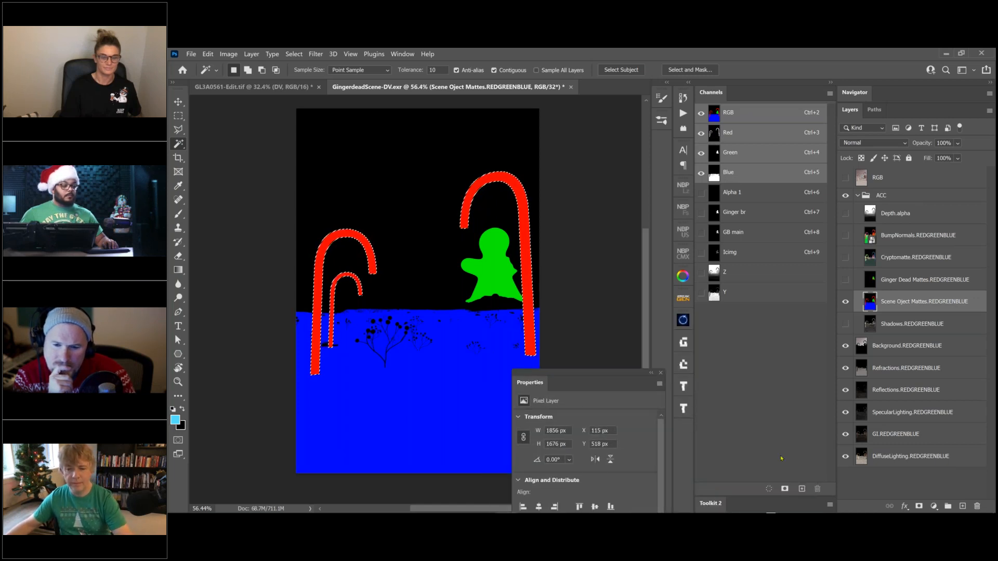
left_click(785, 489)
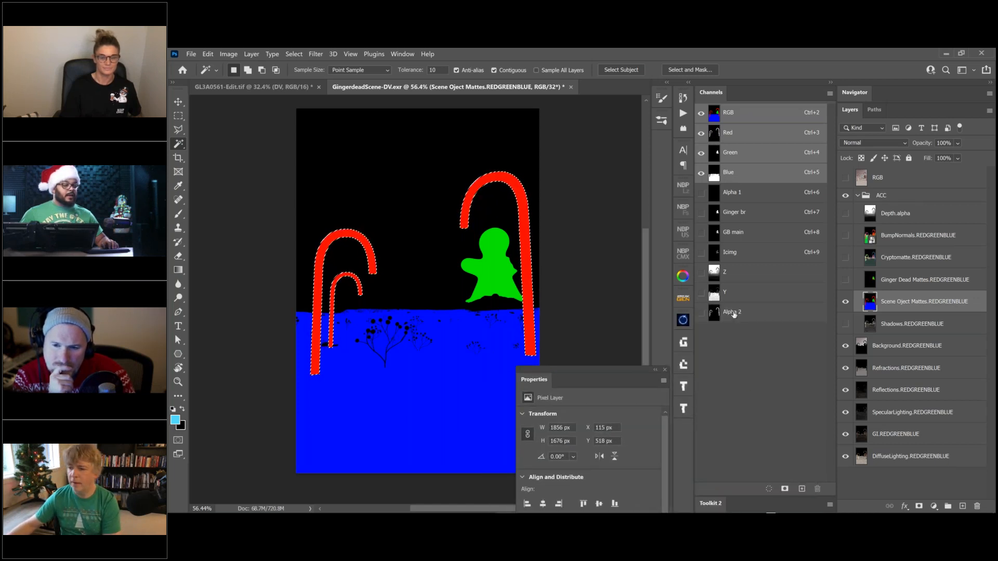
left_click(736, 315)
double_click(733, 311)
type("CC")
key("Return")
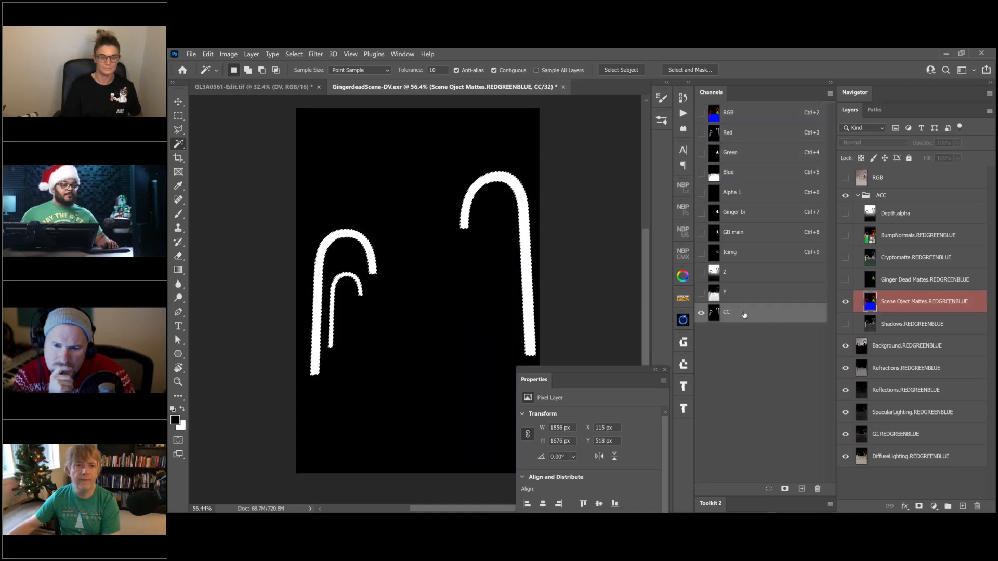
Step: Save the Blue channel's ground matte as an alpha channel named "GR", and hide the Scene Oject Mattes layer in the RGB view
left_click(726, 118)
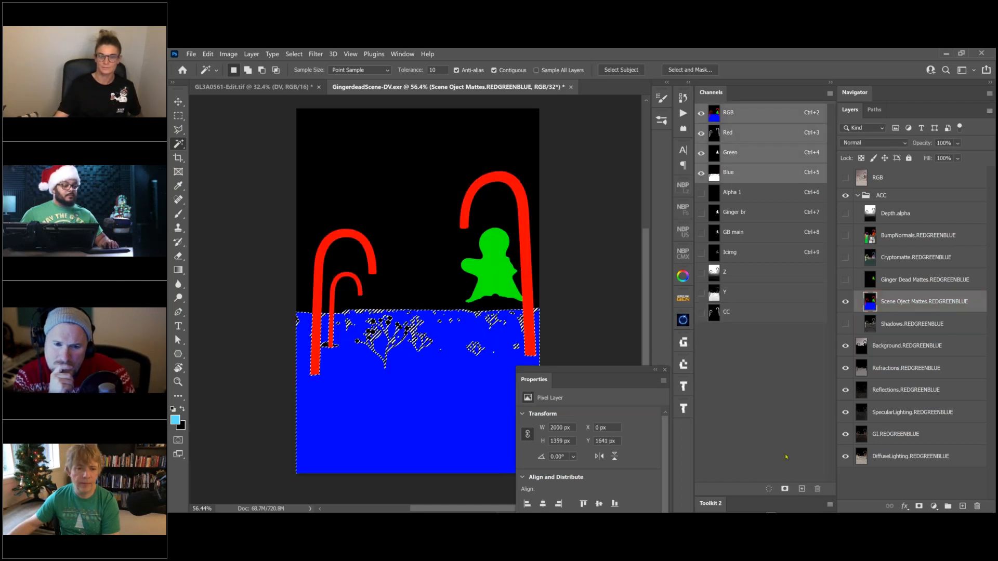
left_click(784, 488)
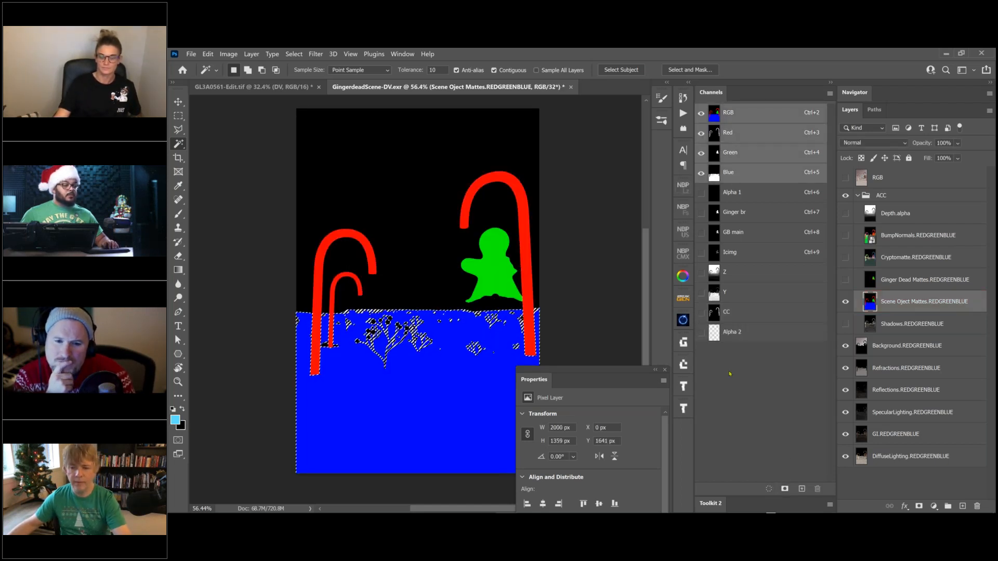
double_click(731, 333)
type("GR")
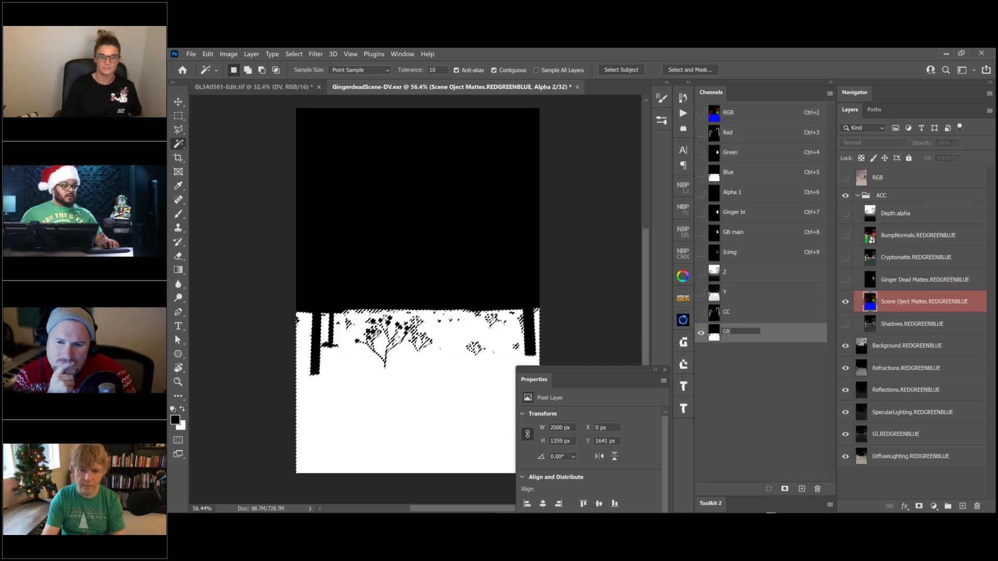
key("Return")
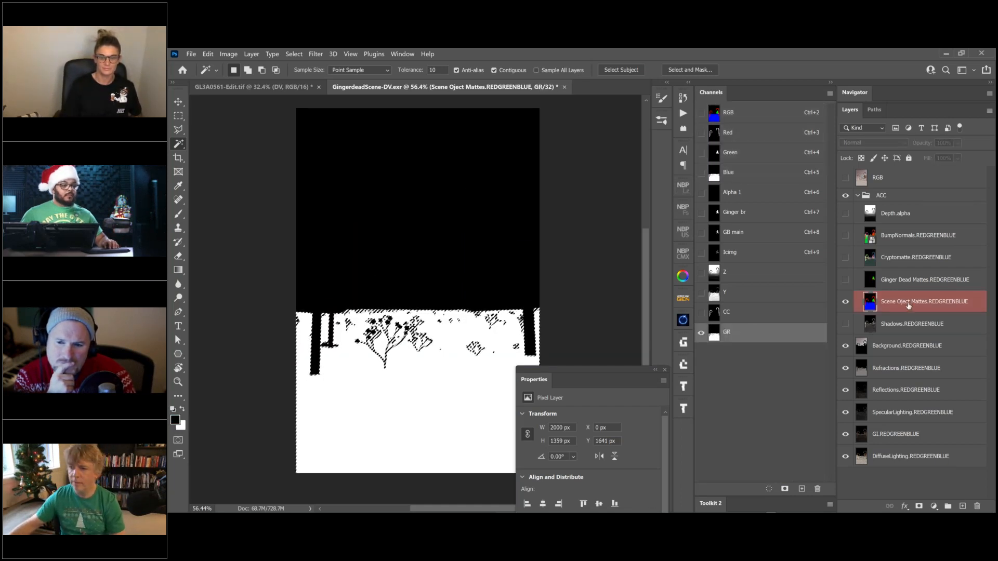
key("ctrl+2")
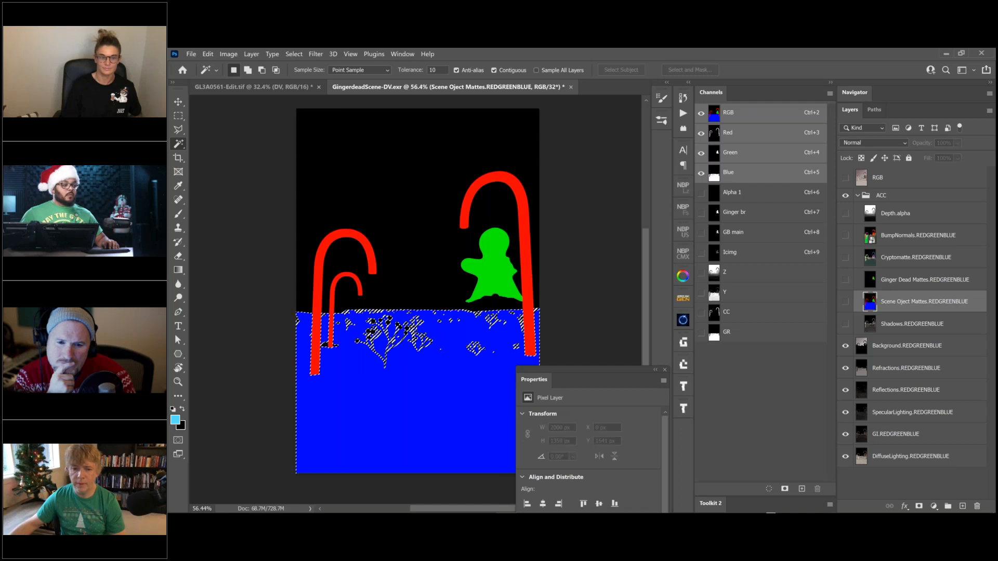
left_click(845, 301)
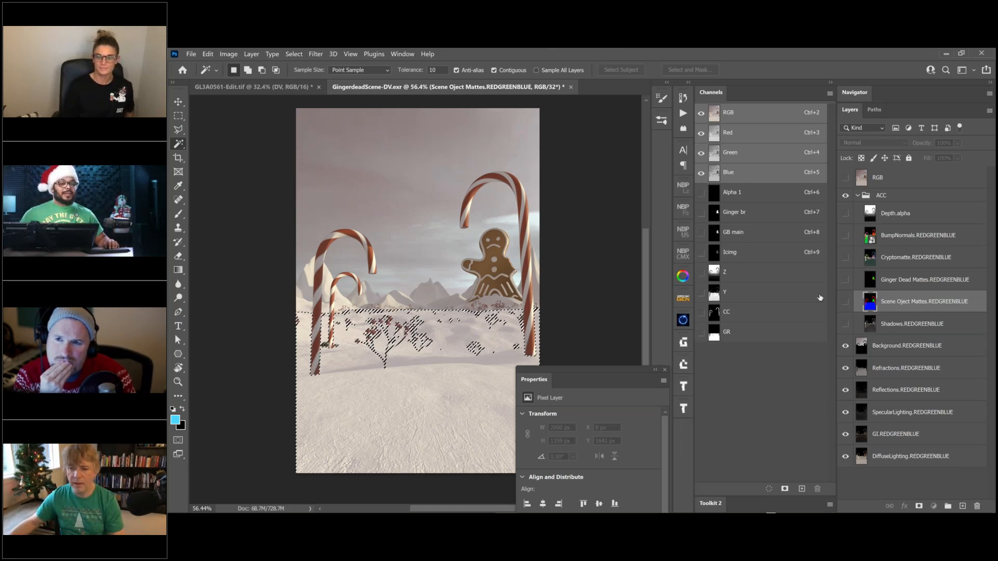
Step: Collapse and hide the ACC group, clear the selection, and select the Background.REDGREENBLUE layer
left_click(857, 194)
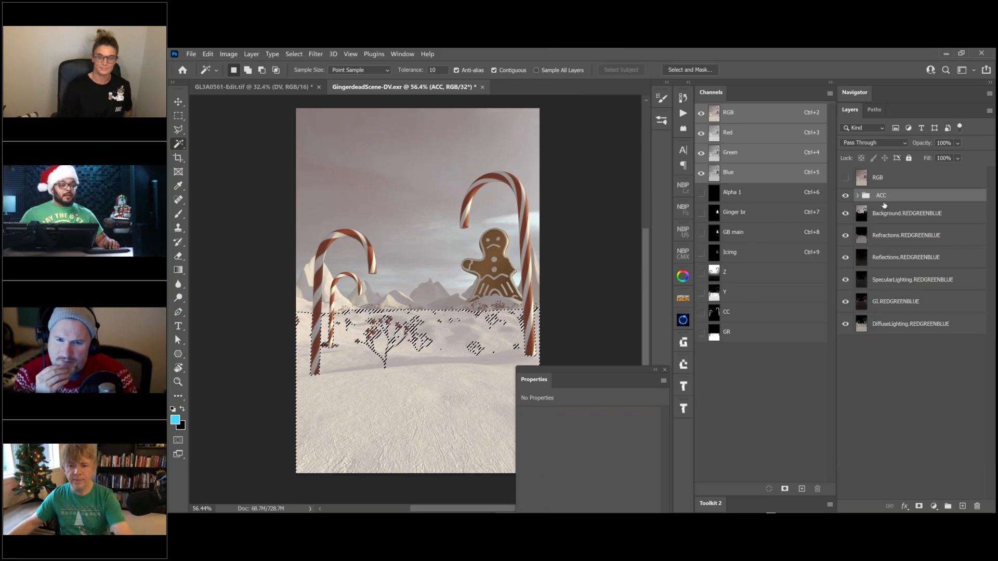
key("ctrl+comma")
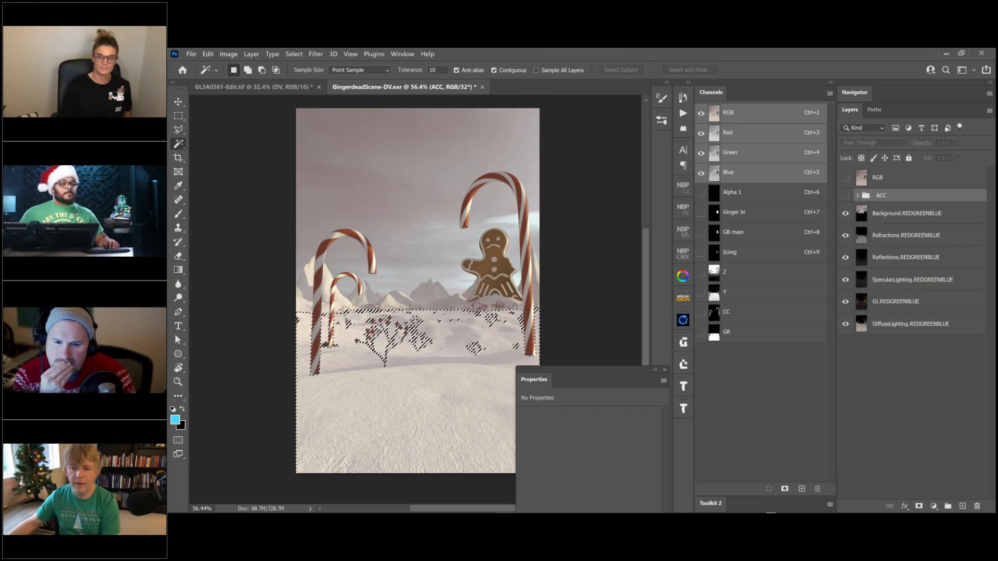
left_click(887, 219)
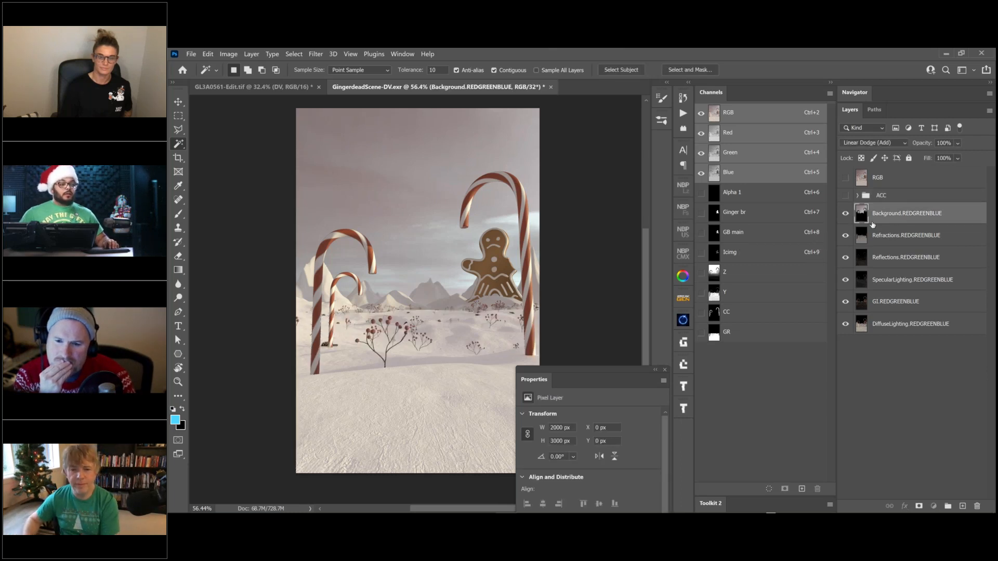
Step: Toggle the Background, Reflections, SpecularLighting and GI passes off and on to examine each one's contribution to the scene
left_click(846, 214)
left_click(846, 214)
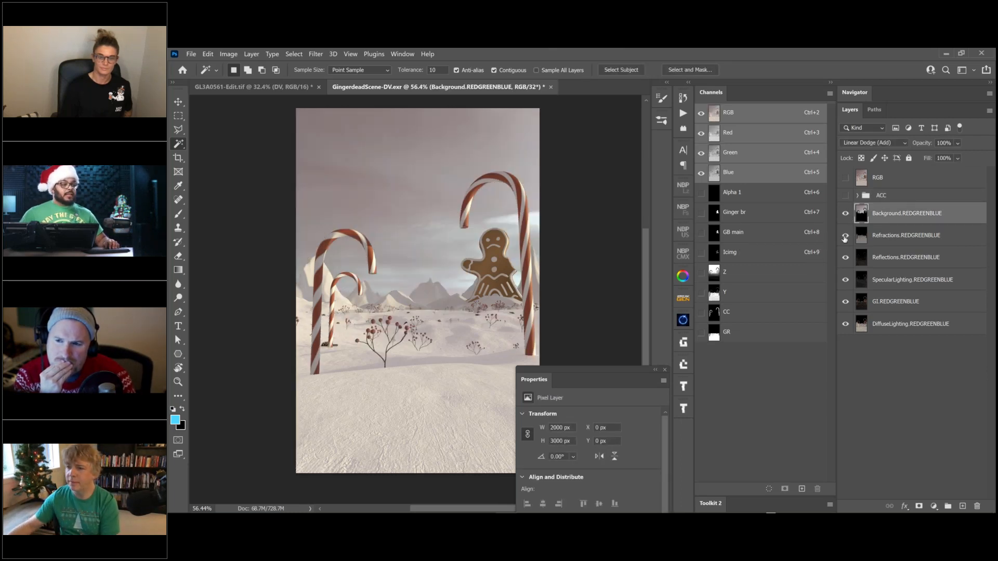
left_click(845, 256)
left_click(846, 257)
left_click(845, 279)
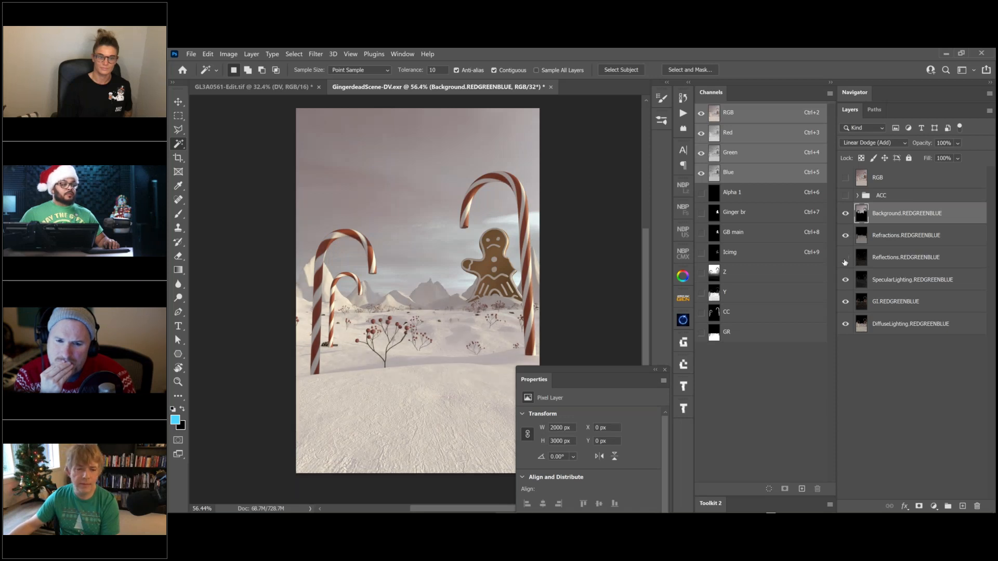
left_click(846, 281)
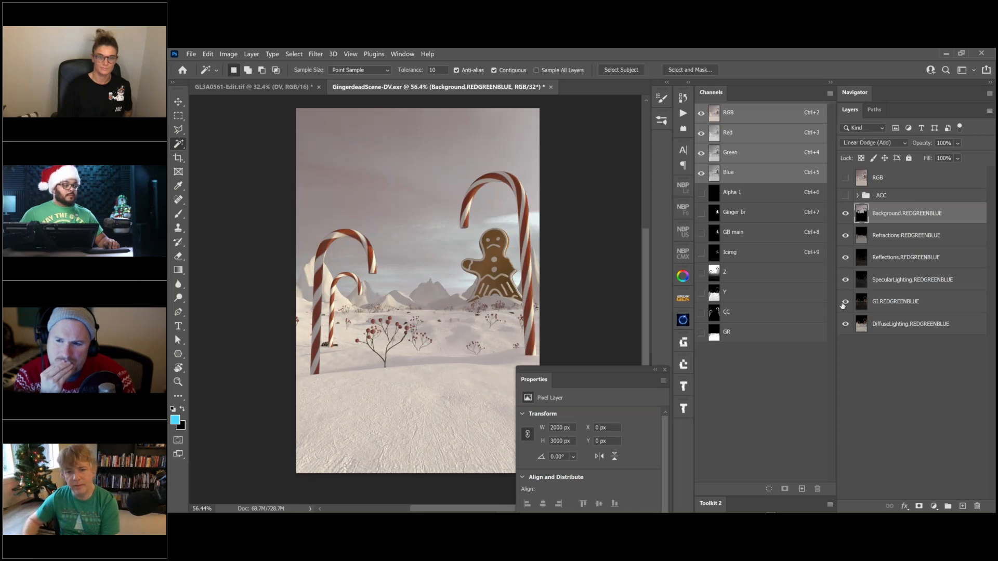
left_click(845, 302)
left_click(845, 302)
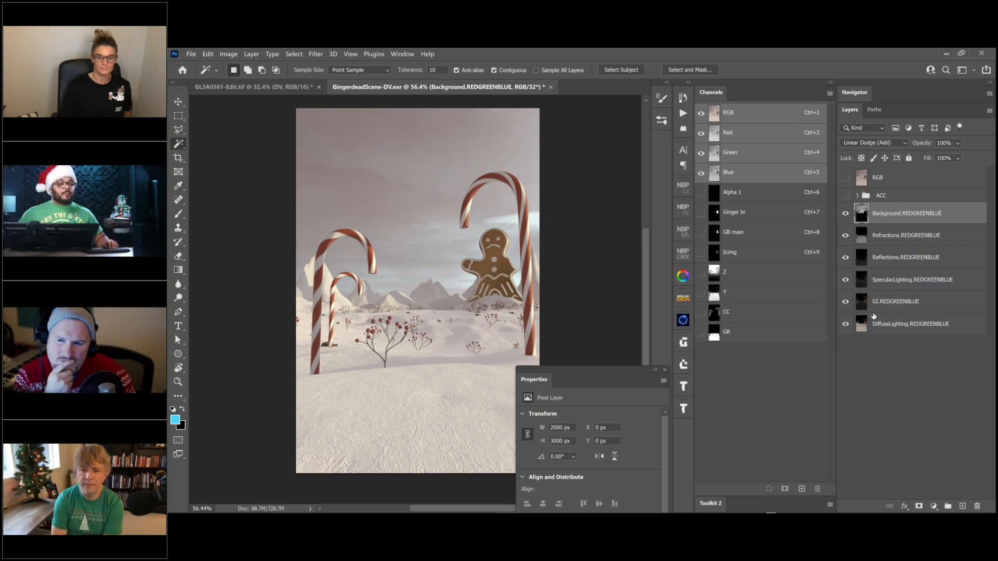
Step: Add a Curves adjustment above the Background pass, pulling the shadows down and adding an upper point to restrain the brighter tones
left_click(935, 507)
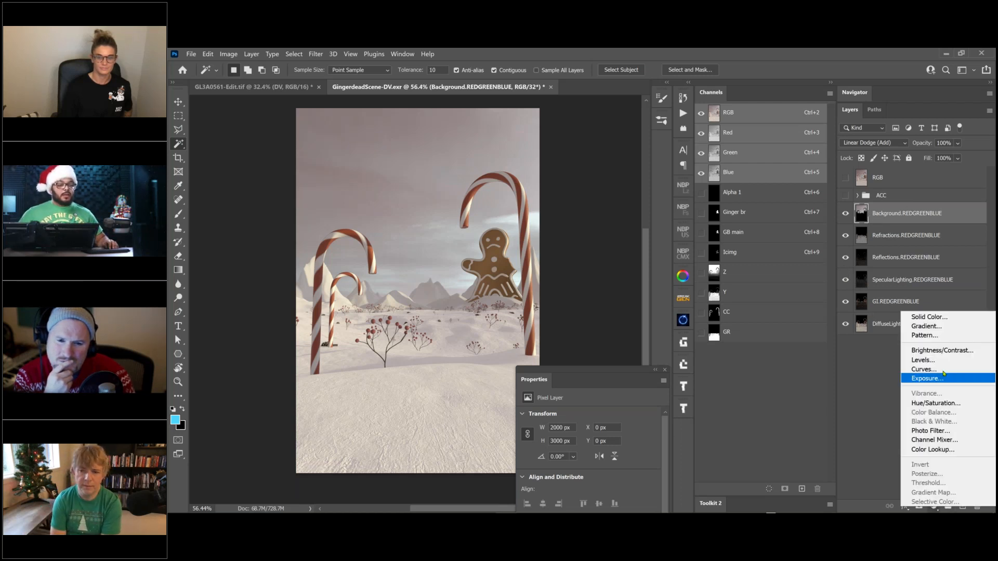
left_click(910, 370)
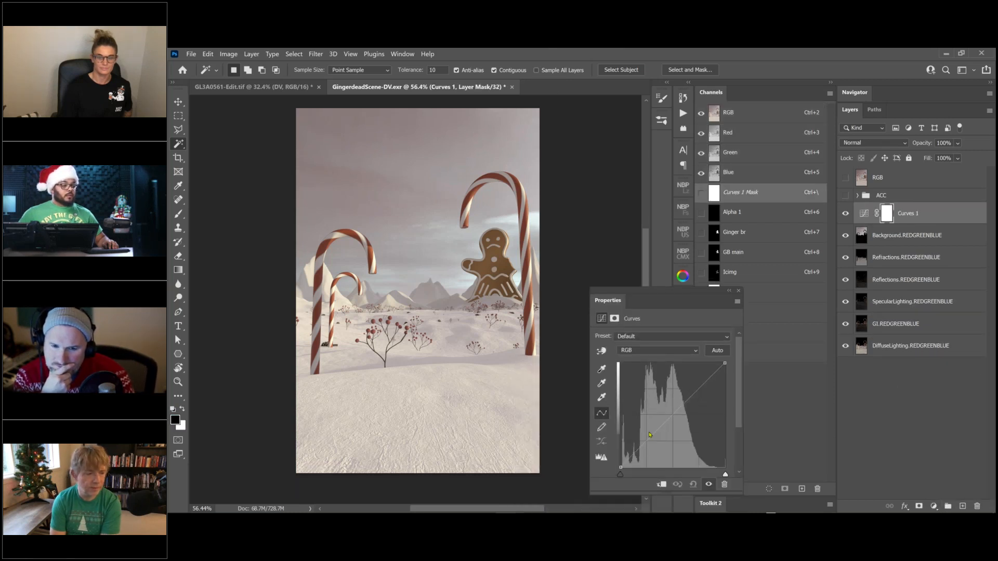
left_click_drag(649, 437, 647, 453)
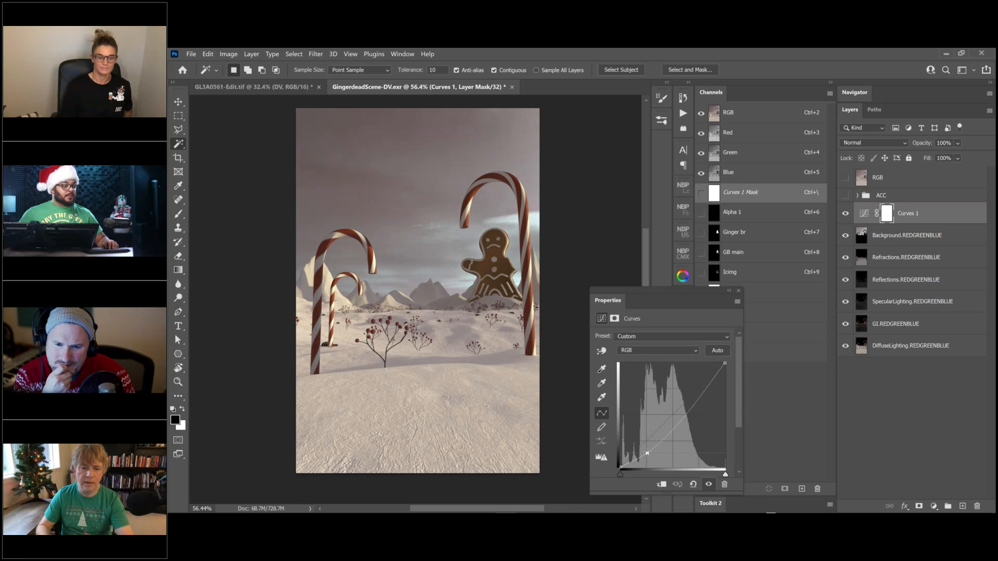
left_click(685, 410)
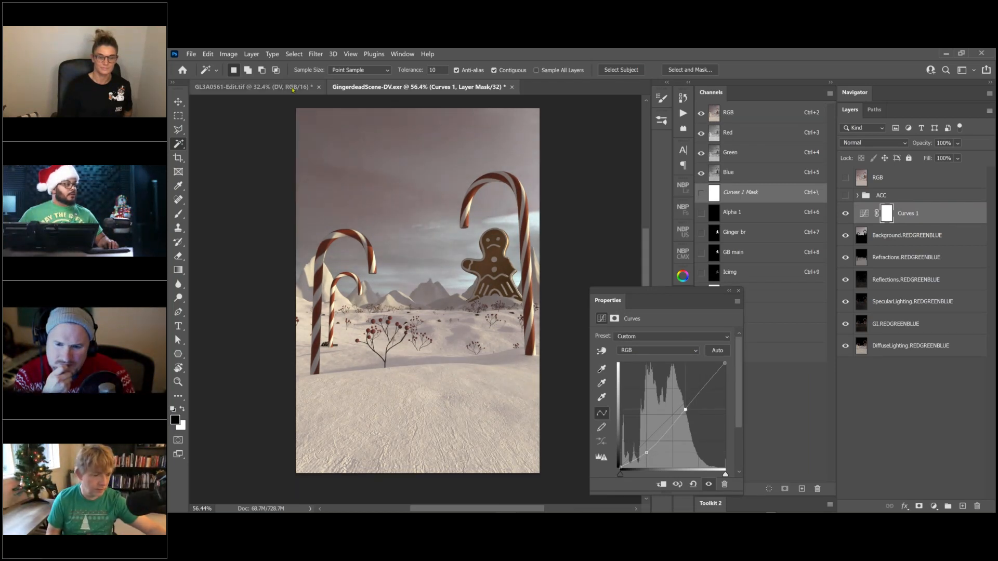
Step: Check the full figure cutout in GL3A0561-Edit.tif, and return to GingerdeadScene-DV.exr to fine-tune the shadow and upper points of the curve
mouse_move(381, 262)
left_mouse_down()
mouse_move(404, 266)
mouse_move(429, 251)
mouse_move(398, 267)
left_mouse_up()
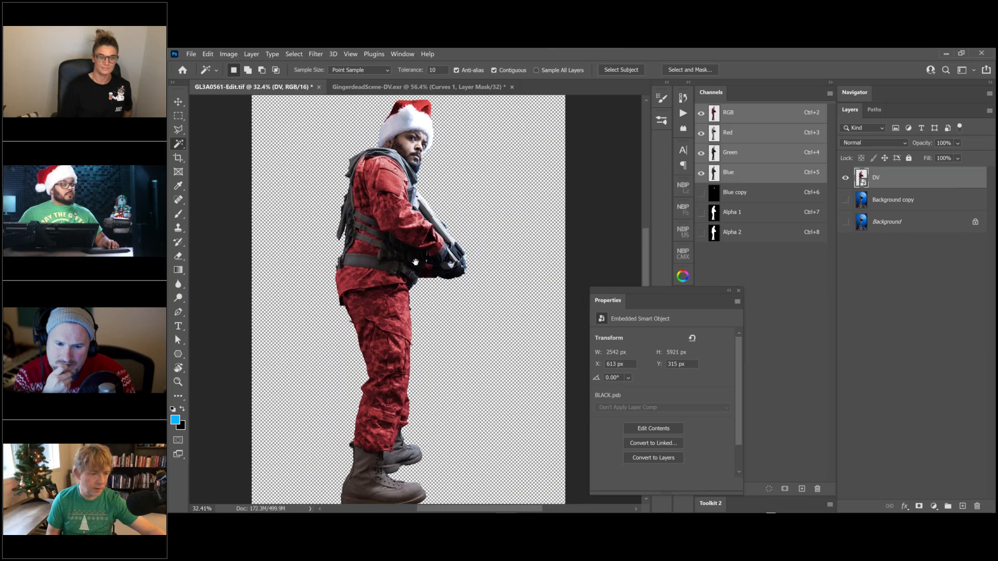
left_click_drag(419, 259, 410, 236, "ctrl")
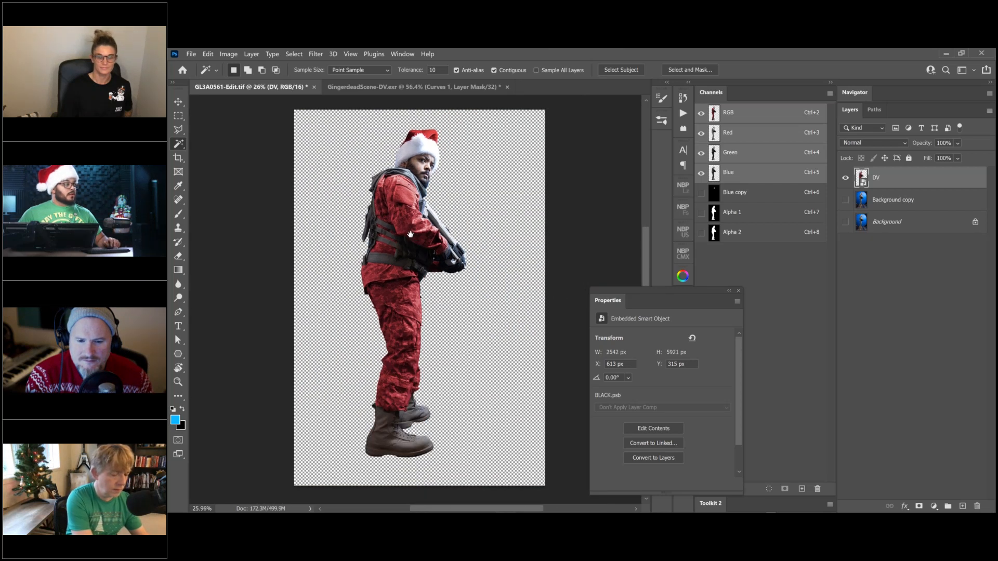
key("ctrl+Tab")
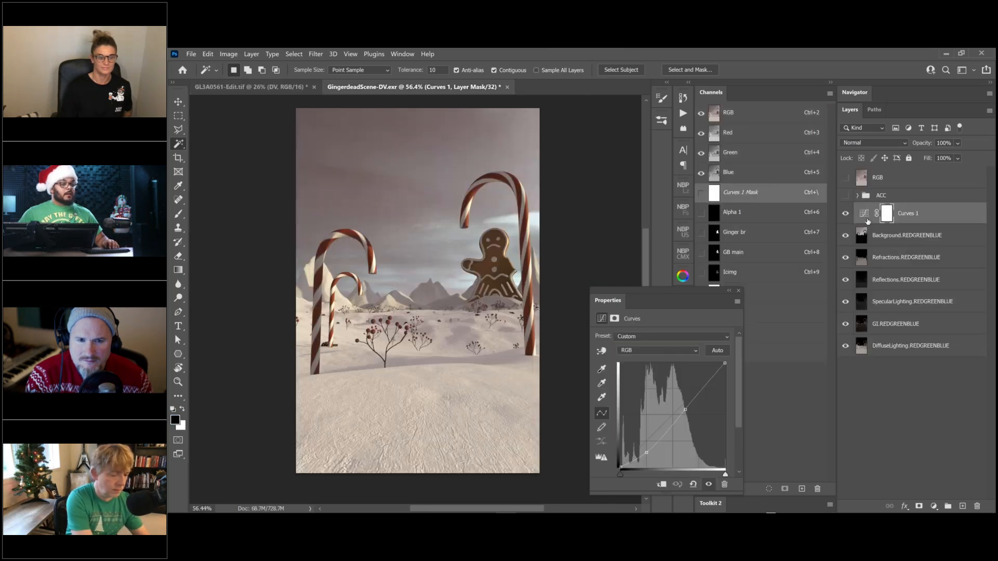
left_click_drag(645, 455, 645, 454)
left_click_drag(685, 410, 684, 408)
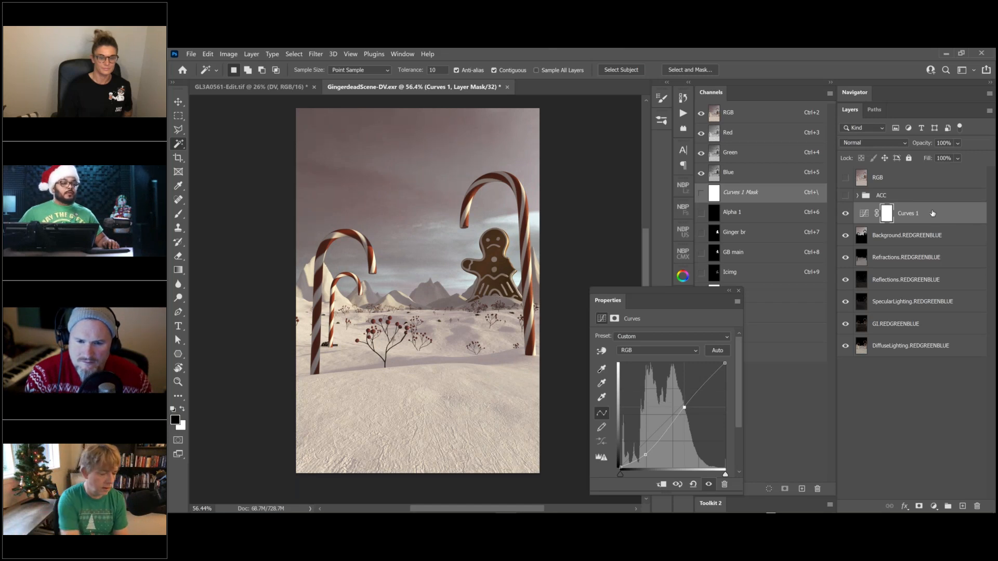
Step: Isolate the Refractions and Reflections passes to compare them, and show all render passes again with the Curves adjustment hidden
left_click(905, 237)
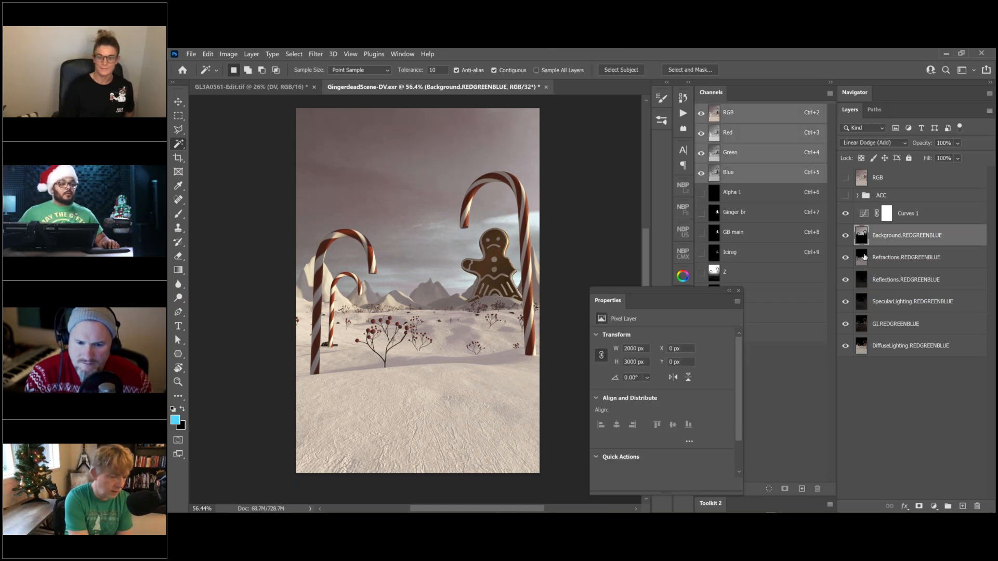
left_click(864, 269)
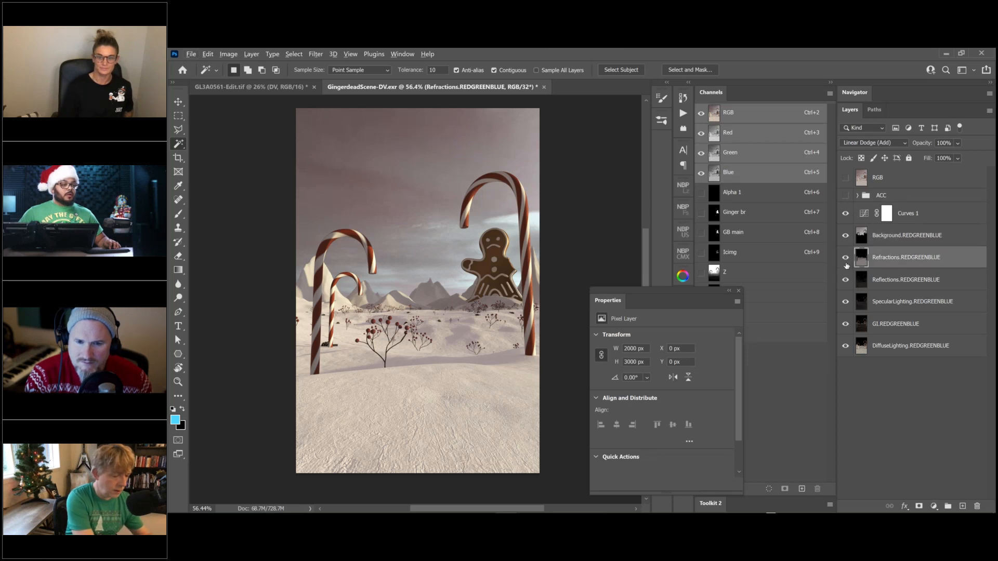
left_click(845, 258, "alt")
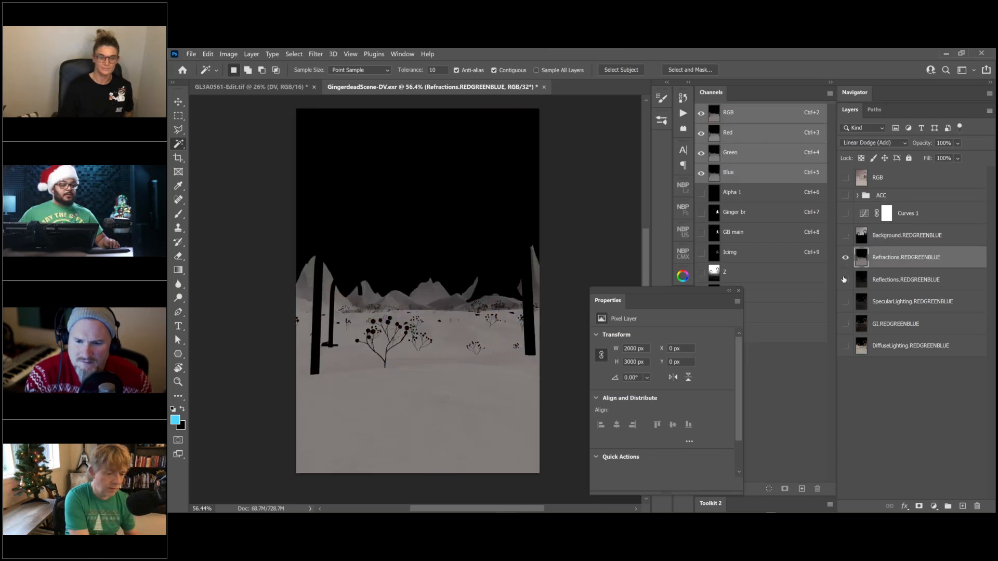
left_click(846, 279, "alt")
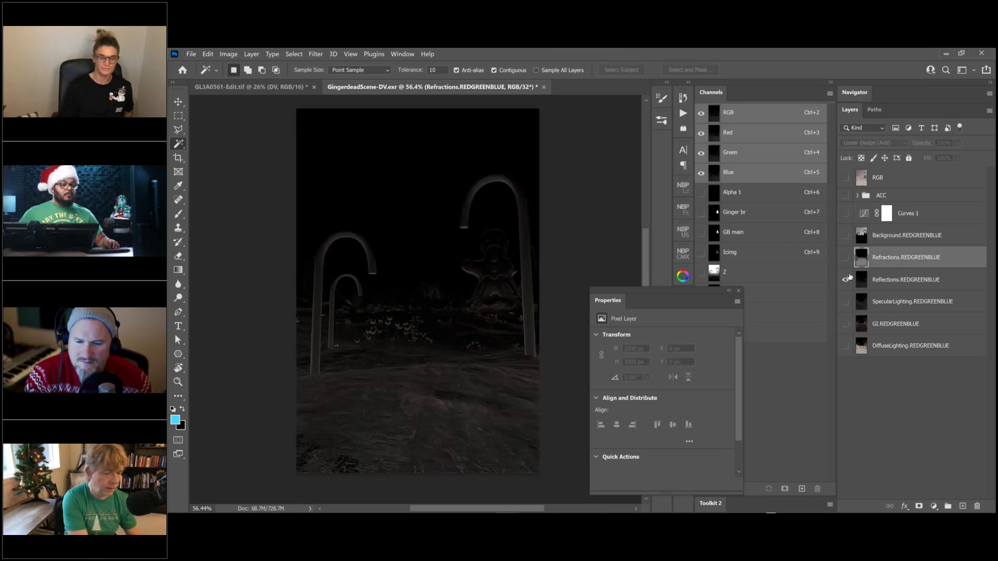
left_click(846, 258)
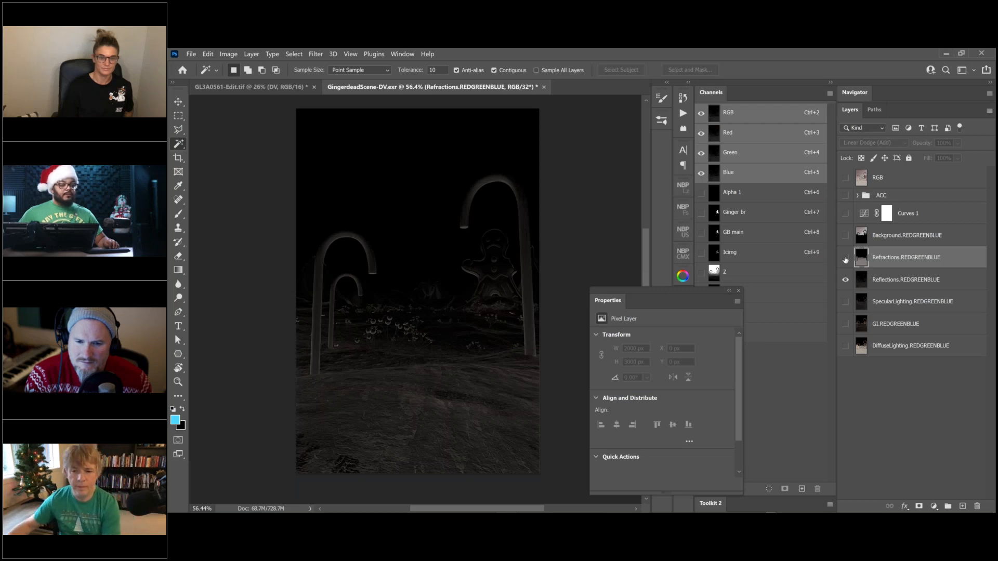
left_click(846, 280)
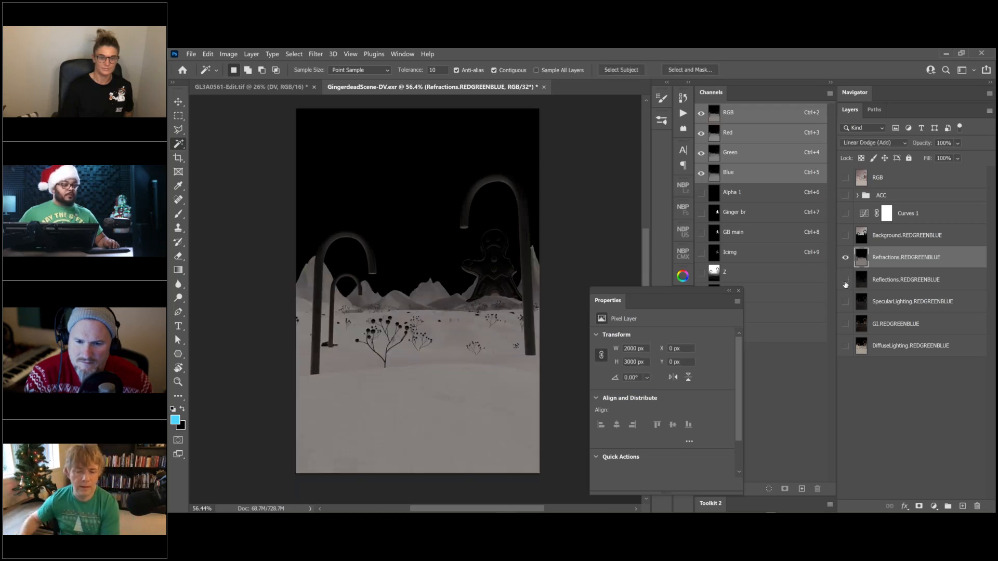
left_click(845, 280)
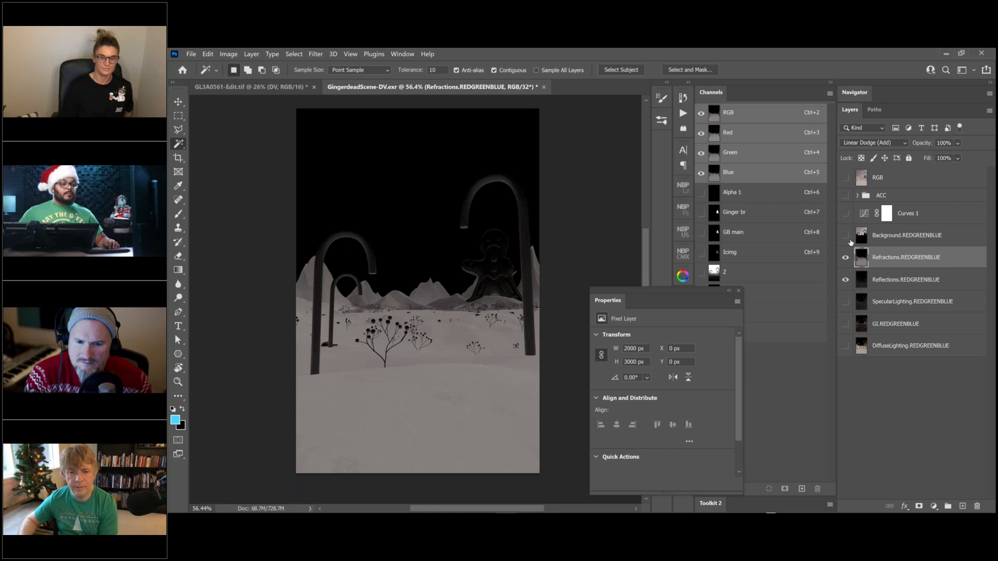
left_click_drag(845, 241, 846, 349)
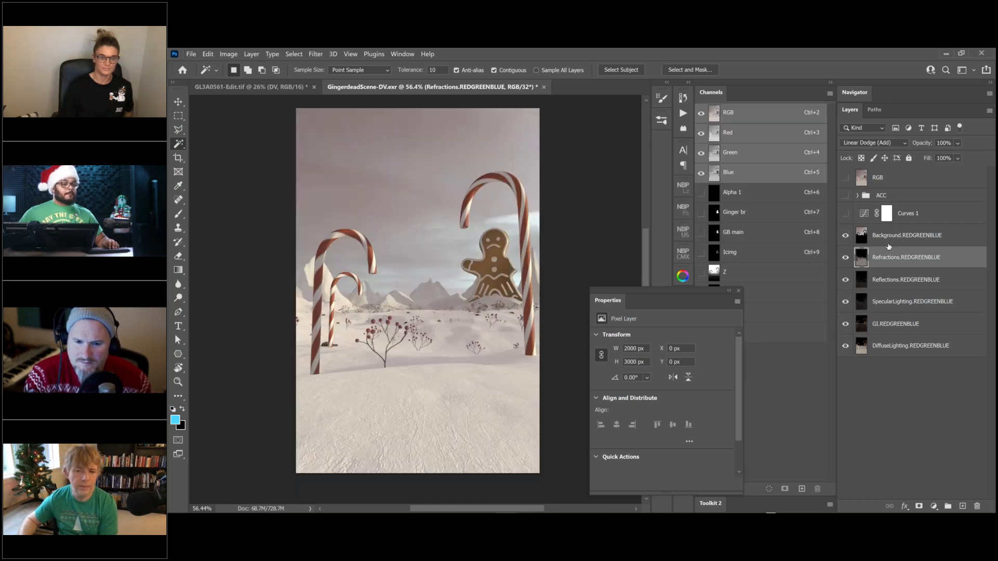
Step: Lower the Refractions.REDGREENBLUE layer's opacity to 46%, and move the floating layer properties out of the way
left_click(892, 244)
left_click(904, 257)
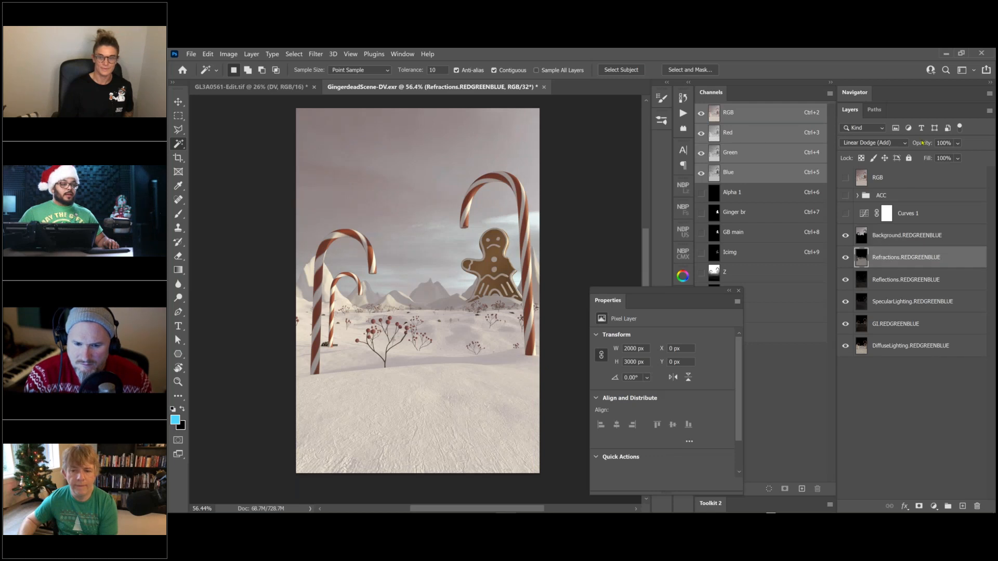
left_click_drag(920, 146, 891, 152)
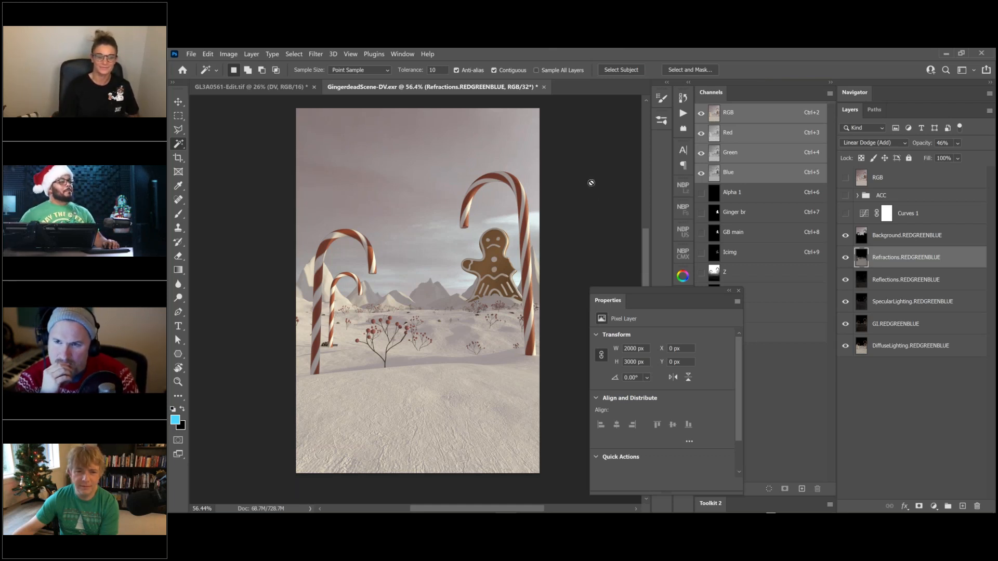
left_click_drag(698, 294, 638, 375)
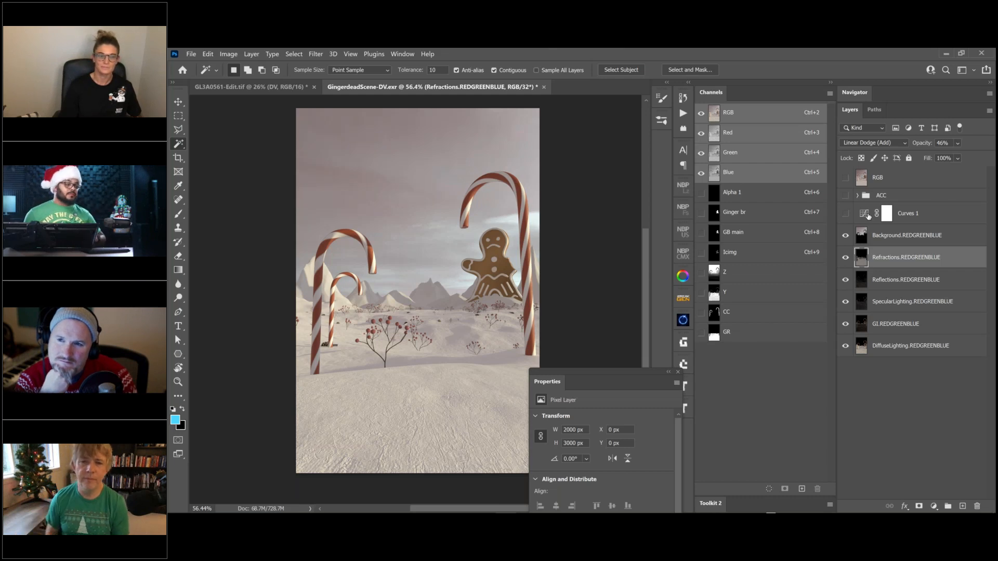
Step: Convert the document from 32 to 16 bits per channel, merging the layers before the depth change
left_click(886, 181)
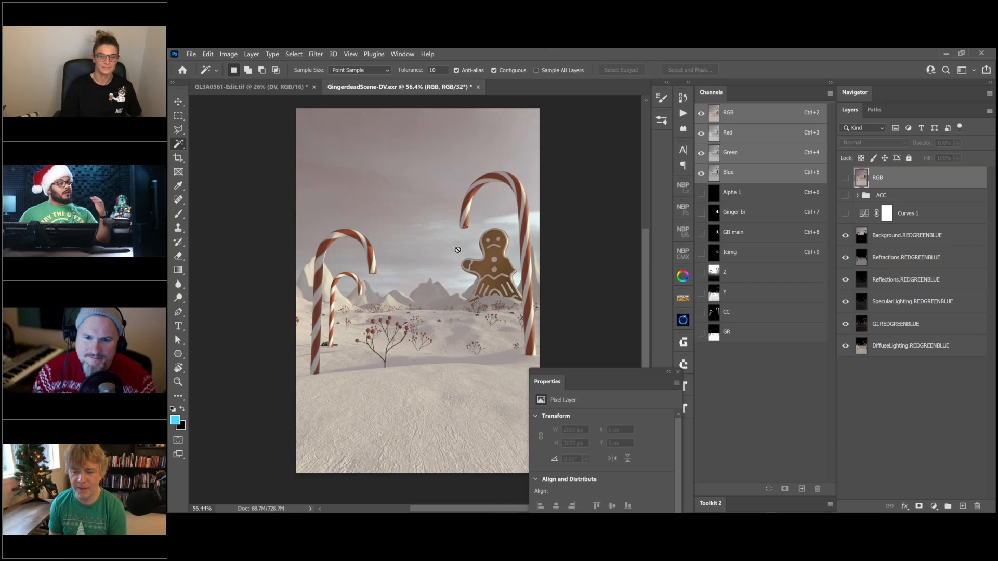
left_click(228, 54)
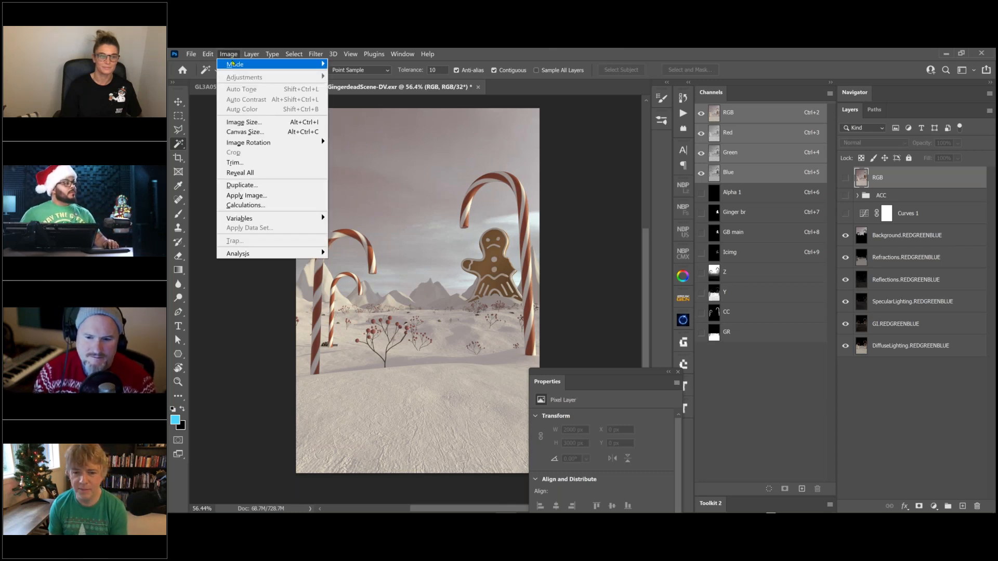
mouse_move(234, 63)
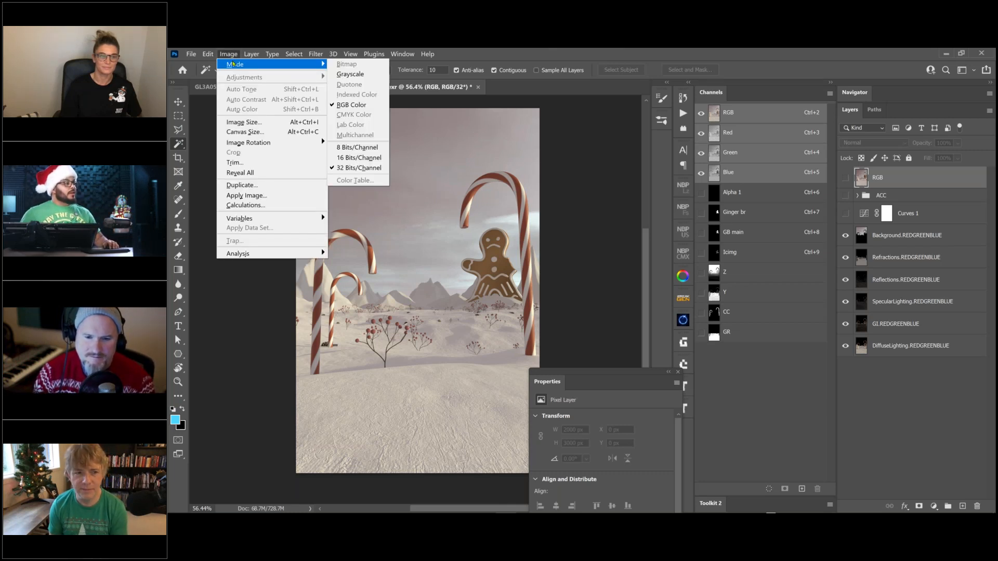
left_click(375, 158)
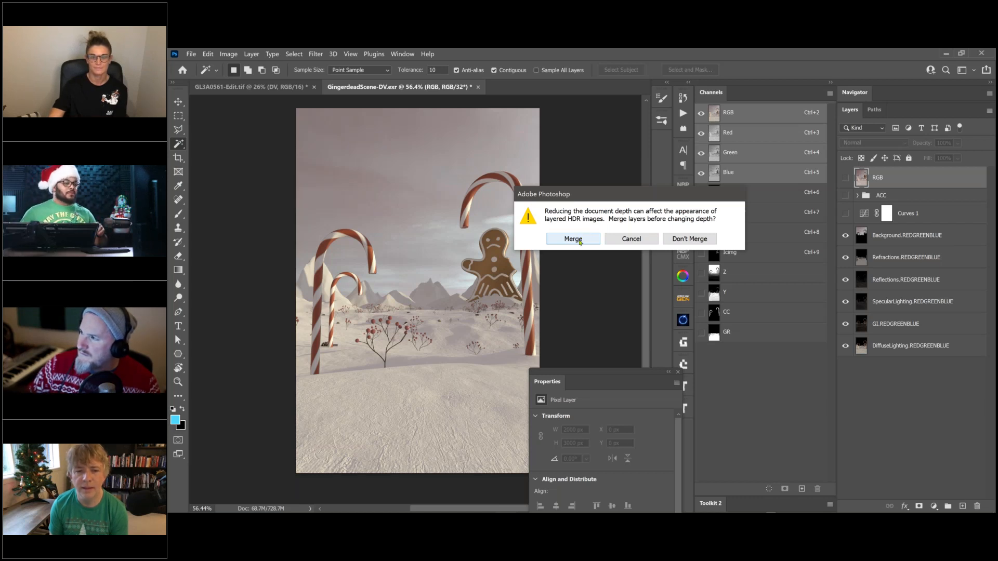
left_click(580, 239)
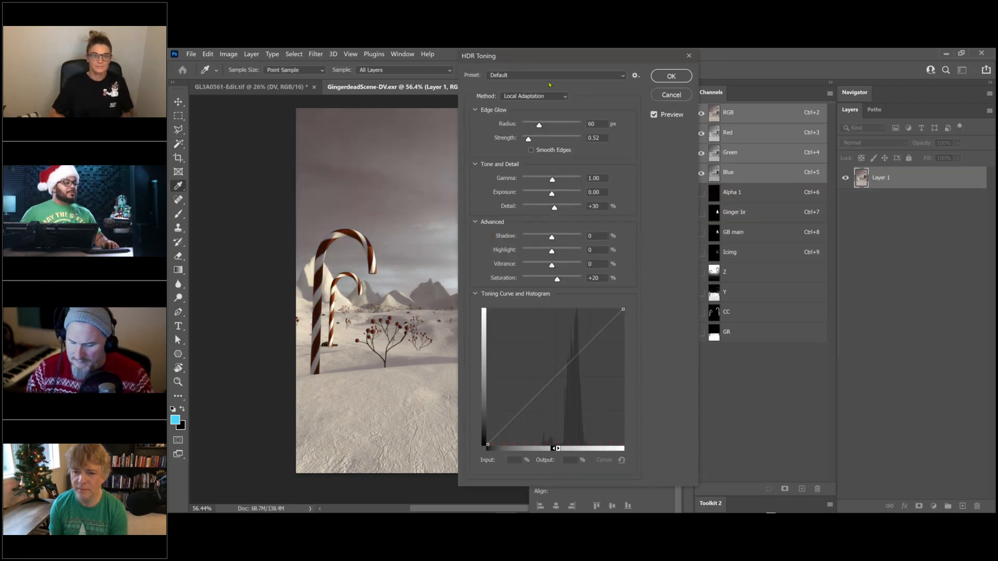
Step: Compare the HDR toning preview on and off, and apply the Exposure and Gamma method with exposure 0.00 and gamma 1.00
left_click_drag(561, 59, 754, 66)
left_click(847, 121)
left_click(847, 122)
left_click(848, 122)
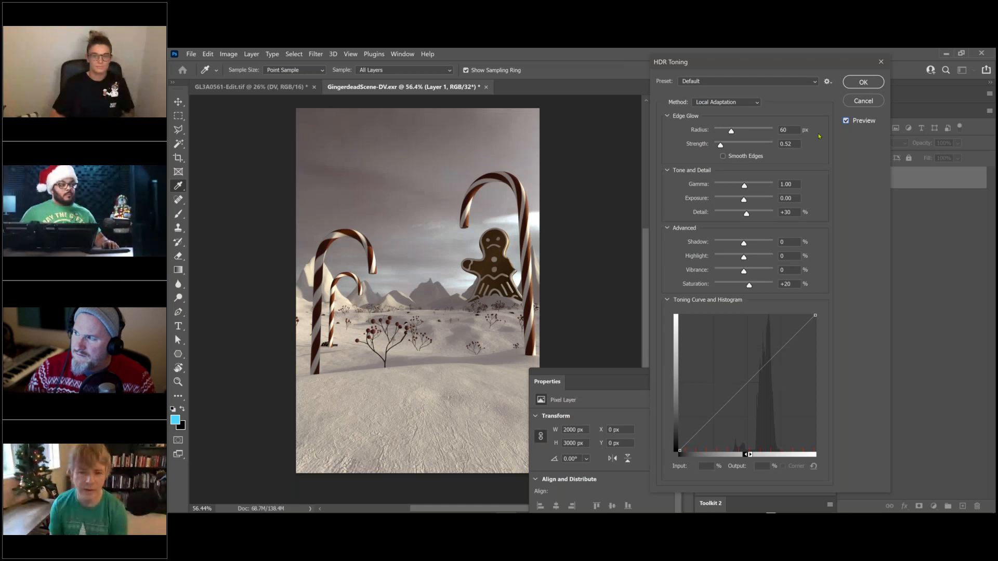
left_click(755, 104)
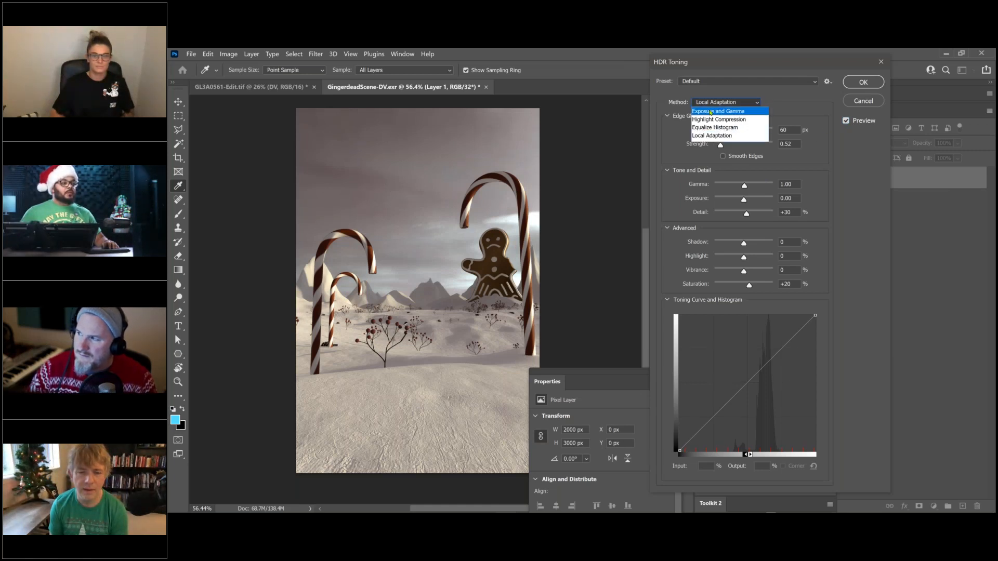
left_click(747, 112)
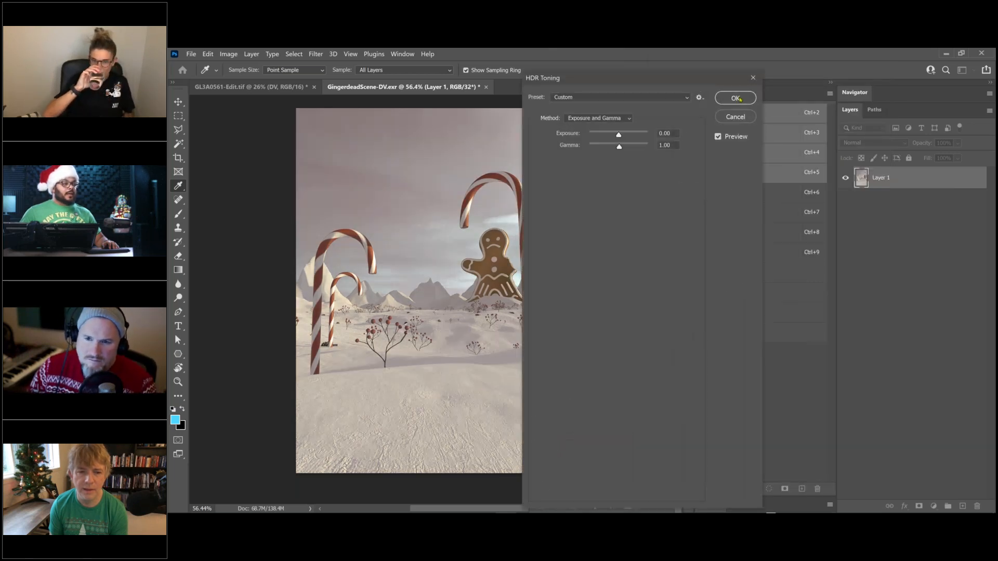
left_click(736, 98)
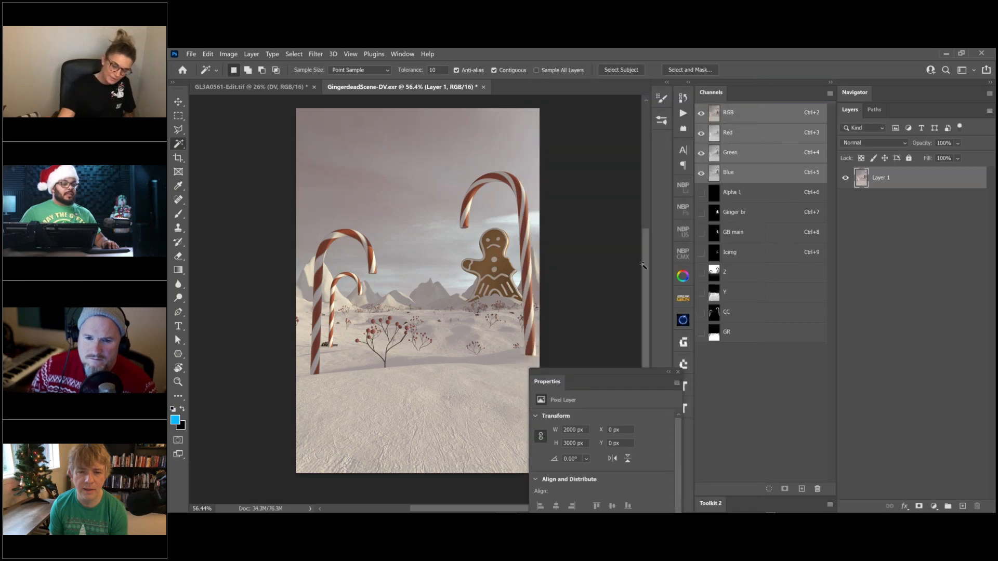
Step: Copy the DV character layer from GL3A0561-Edit.tif into the GingerdeadScene-DV.exr document
left_click_drag(510, 224, 502, 223)
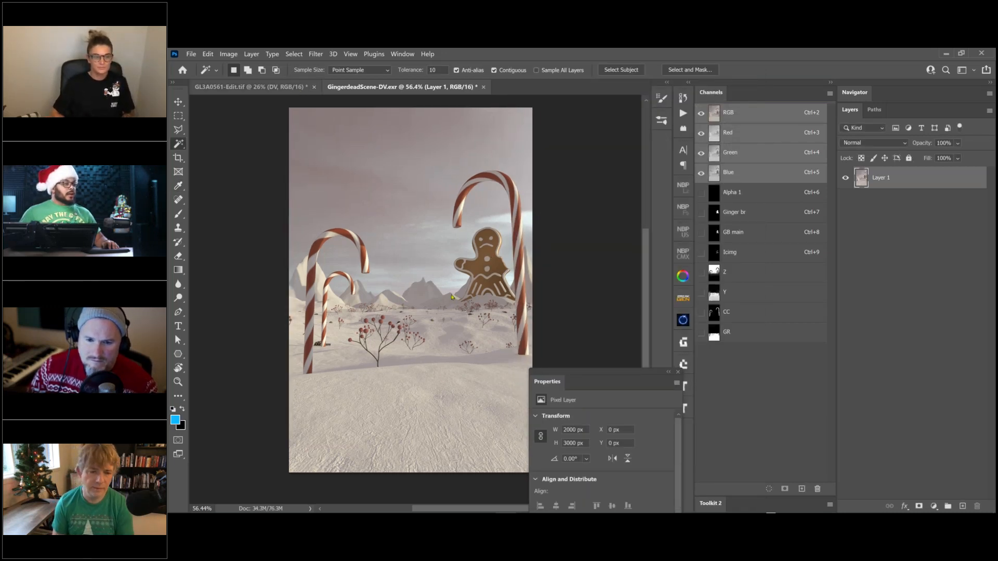
key("ctrl+Tab")
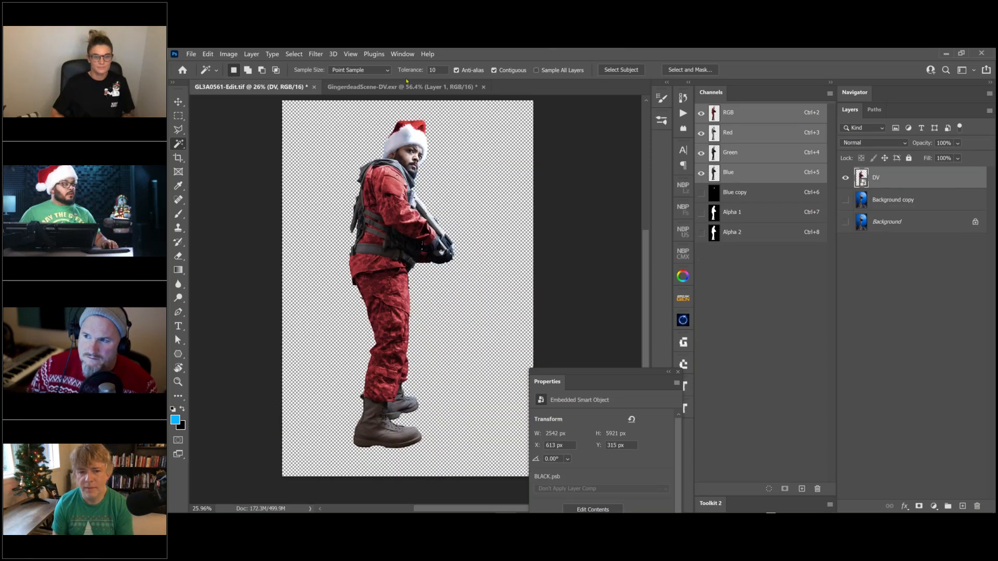
key("ctrl+Tab")
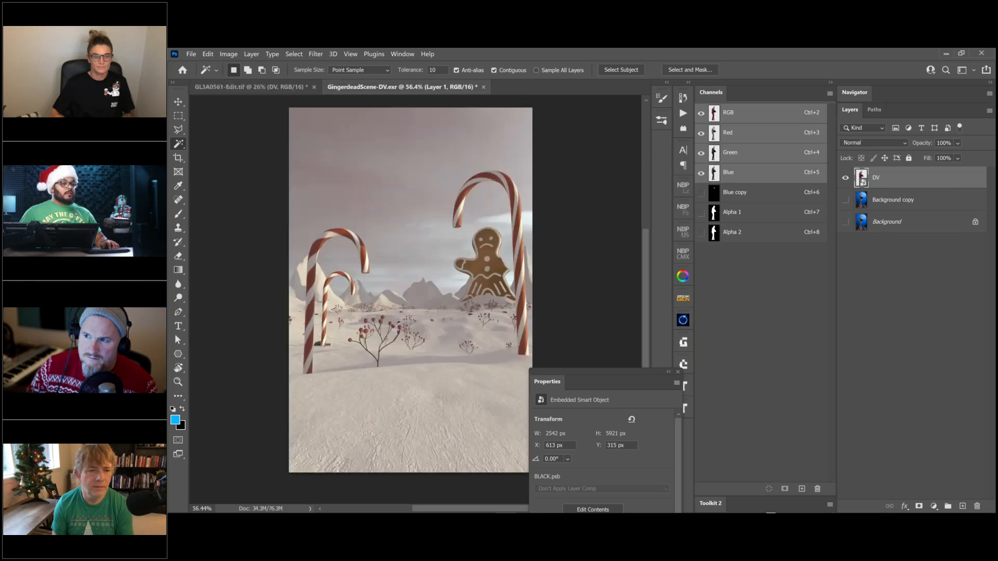
left_click_drag(777, 189, 894, 180)
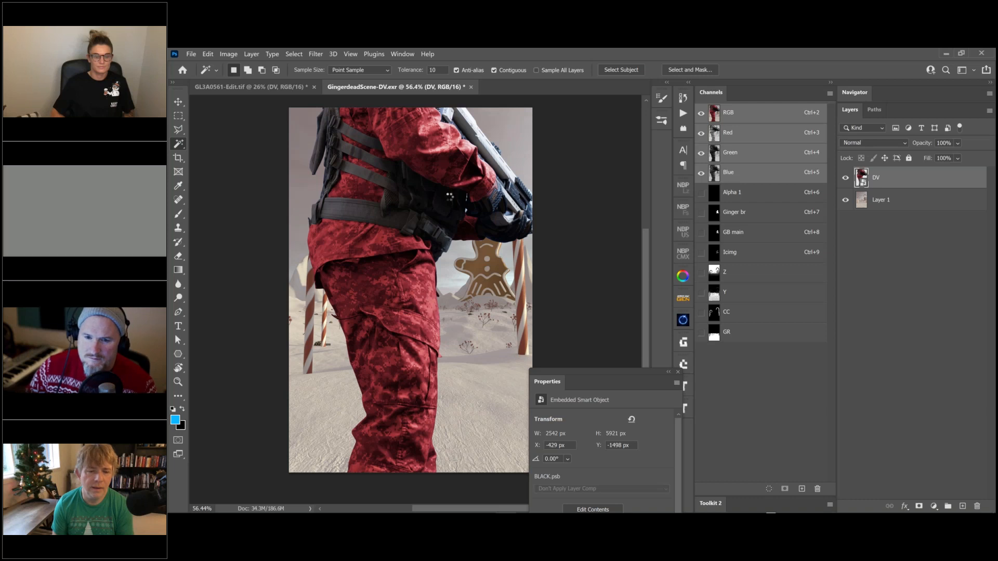
Step: Scale the DV character down to about 1257 × 2927 px so the whole figure stands against the scene's left edge
key("ctrl+t")
left_click_drag(500, 191, 401, 290)
left_click_drag(457, 136, 406, 213, "alt")
left_click_drag(465, 236, 489, 236, "ctrl")
left_click_drag(407, 195, 409, 190, "alt")
left_click_drag(467, 263, 526, 230)
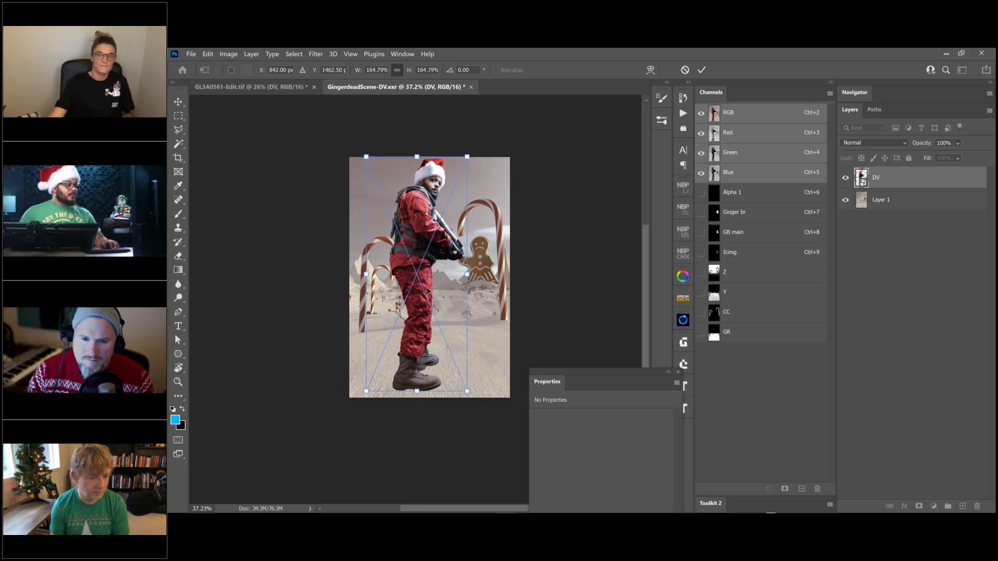
left_click_drag(428, 291, 417, 300)
scroll(408, 327, "up", 1)
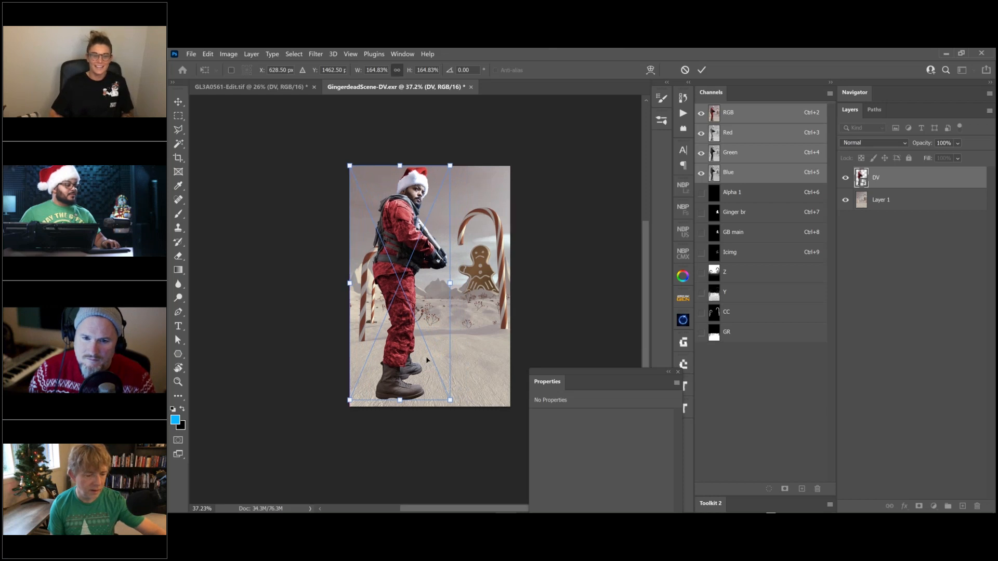
left_click_drag(409, 349, 412, 353)
key("Return")
Step: Convert Layer 1 to a smart object and rename it Render
left_click_drag(432, 279, 464, 256)
left_click_drag(434, 226, 468, 361)
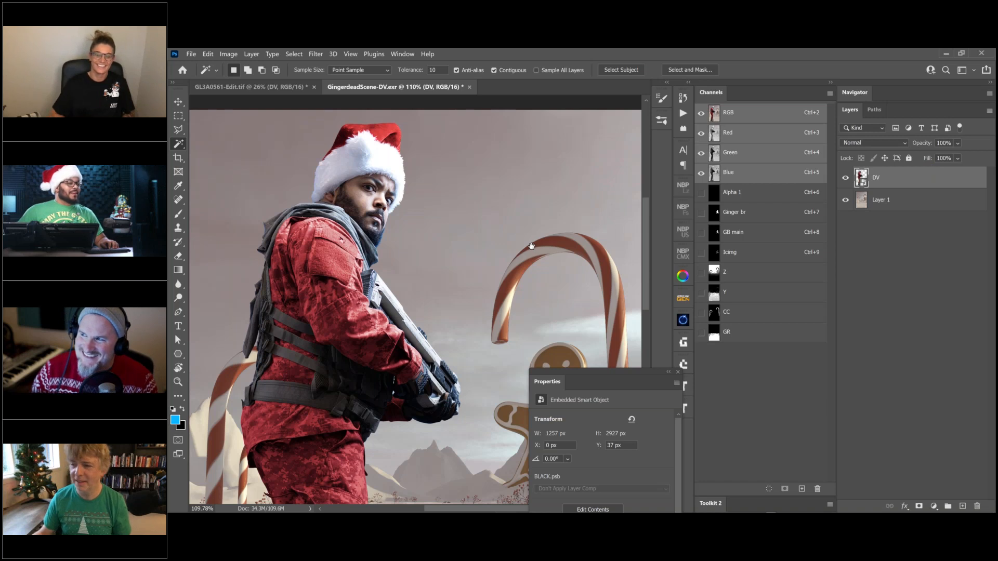
left_click_drag(528, 220, 526, 179)
left_click_drag(534, 217, 509, 167, "ctrl")
left_click(882, 181)
left_click(876, 200)
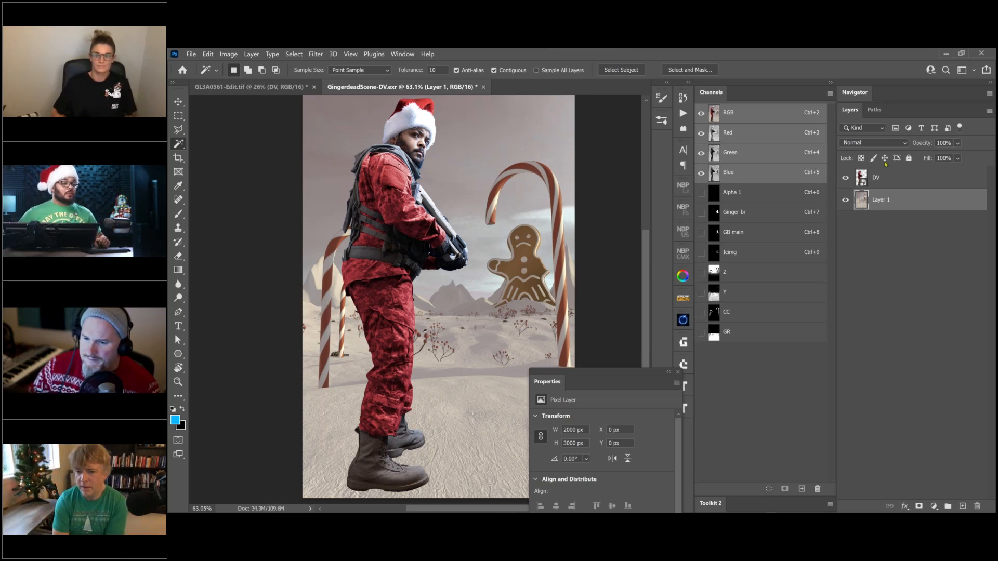
right_click(913, 202)
left_click(832, 216)
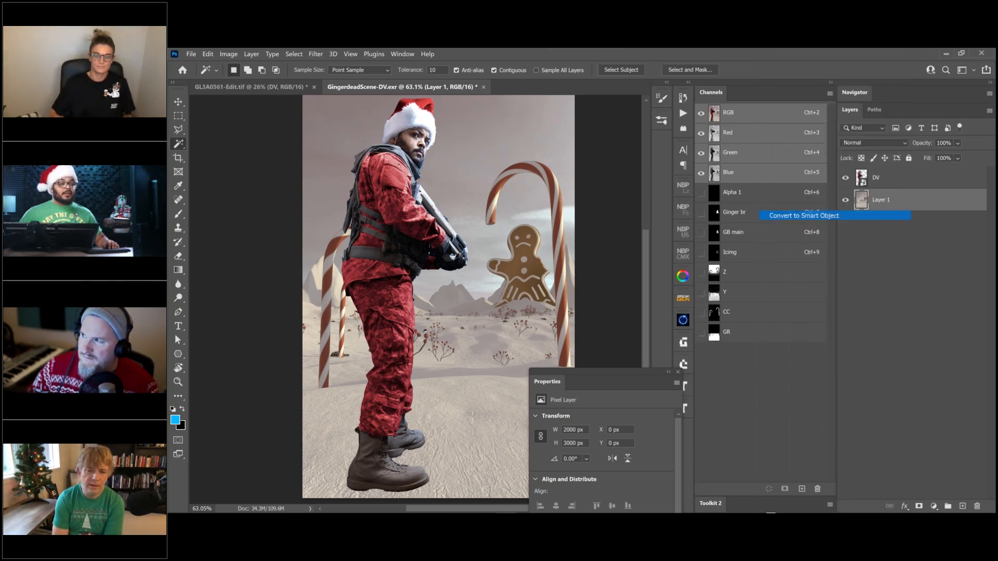
double_click(876, 207)
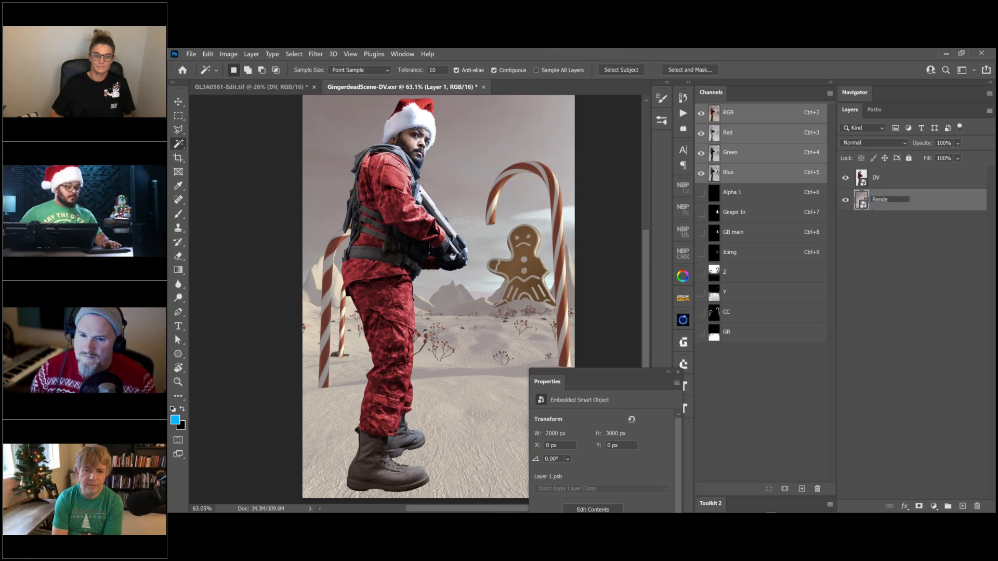
key("Return")
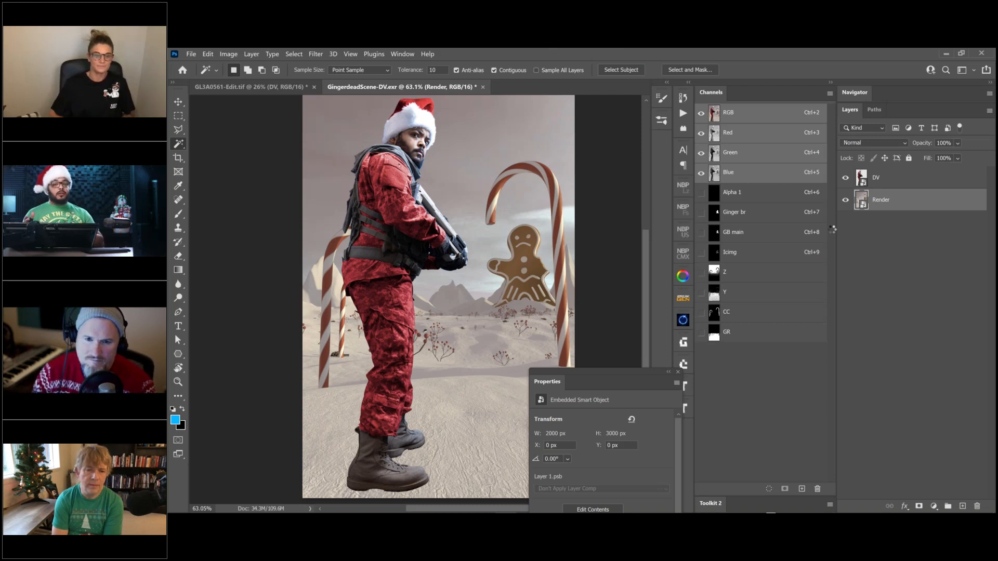
Step: Open the Render layer in the Camera Raw filter and sample the foreground snow for a white balance of Temperature -12, Tint +1
key("ctrl+shift+a")
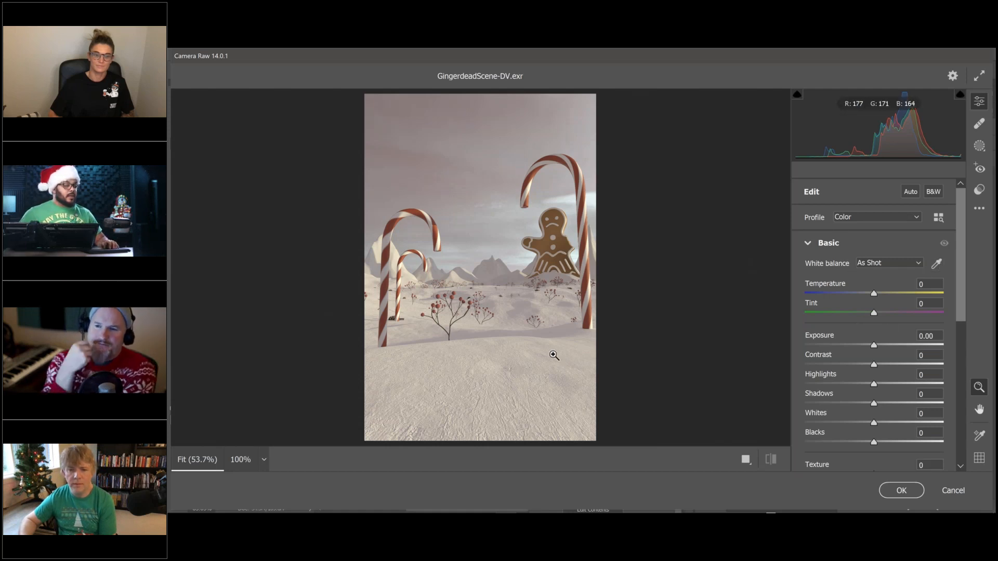
left_click(936, 263)
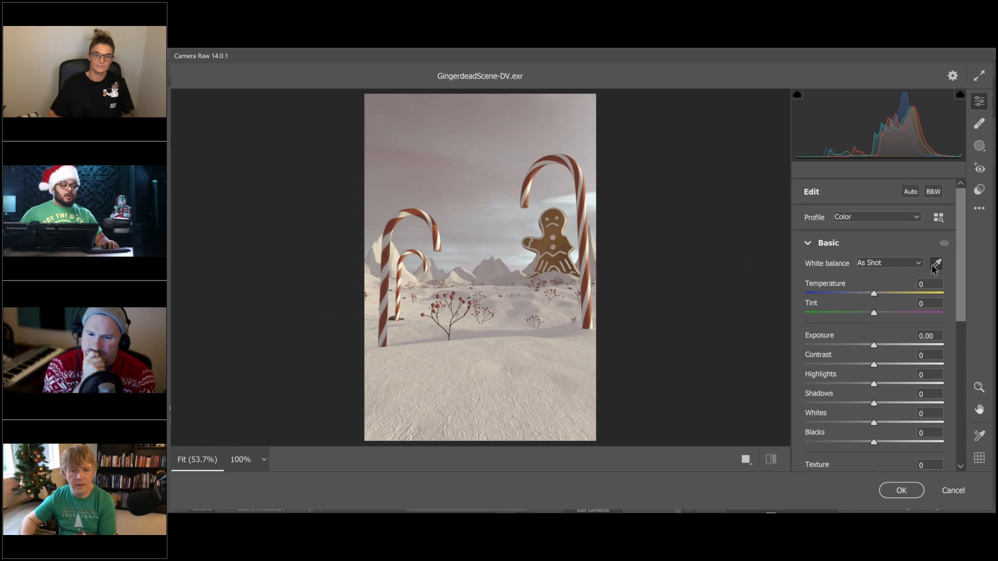
left_click(489, 362)
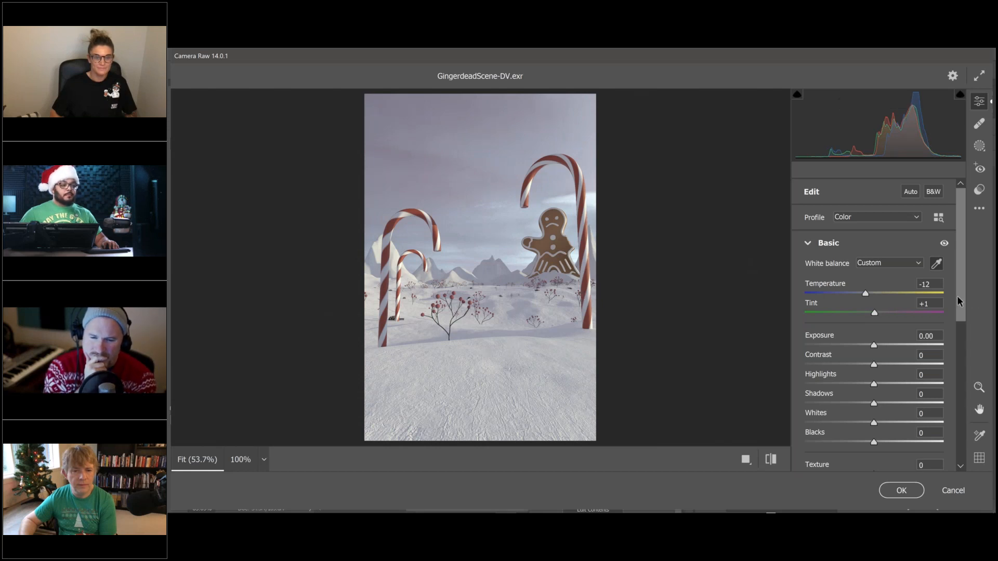
scroll(954, 335, "down", 3)
scroll(954, 338, "up", 1)
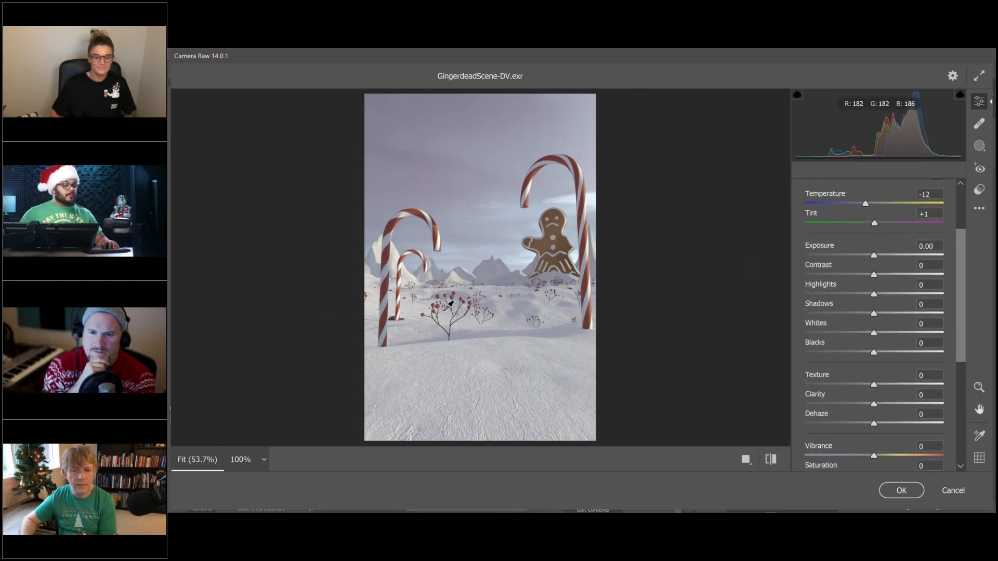
Step: Create a linear gradient mask running from the image's bottom edge up to the mountains
left_click(973, 147)
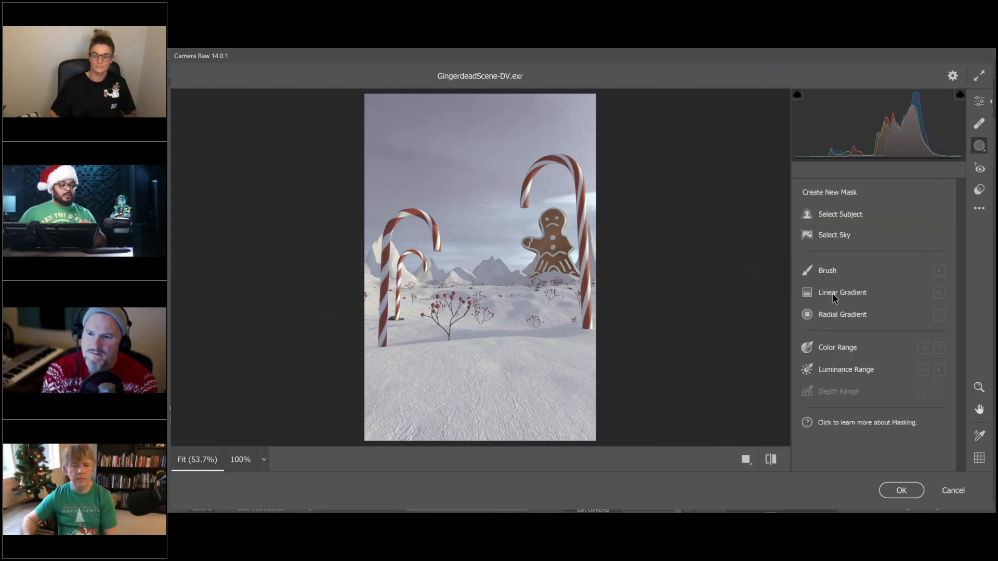
left_click(819, 294)
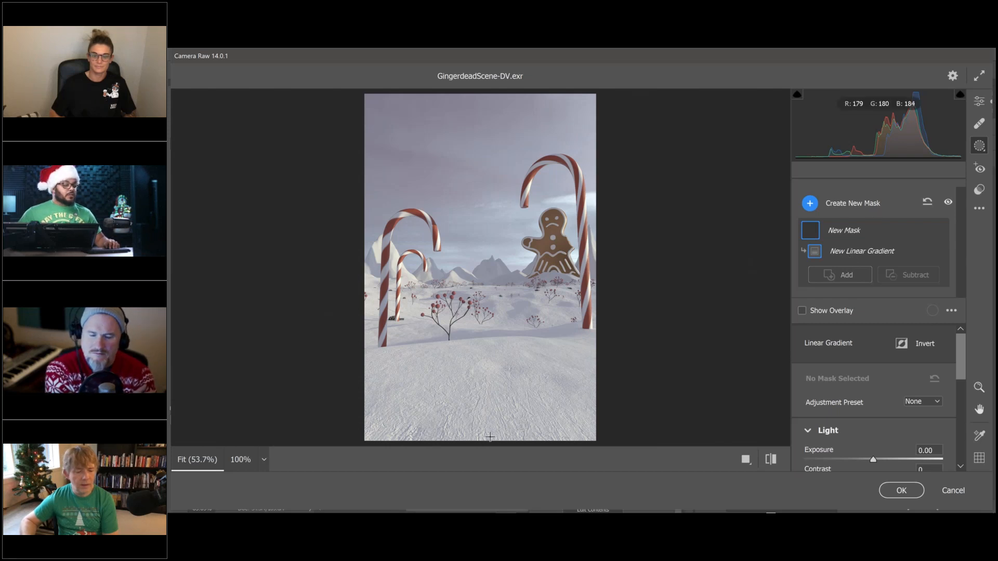
mouse_move(490, 442)
left_mouse_down()
mouse_move(487, 252)
mouse_move(487, 263)
left_mouse_up()
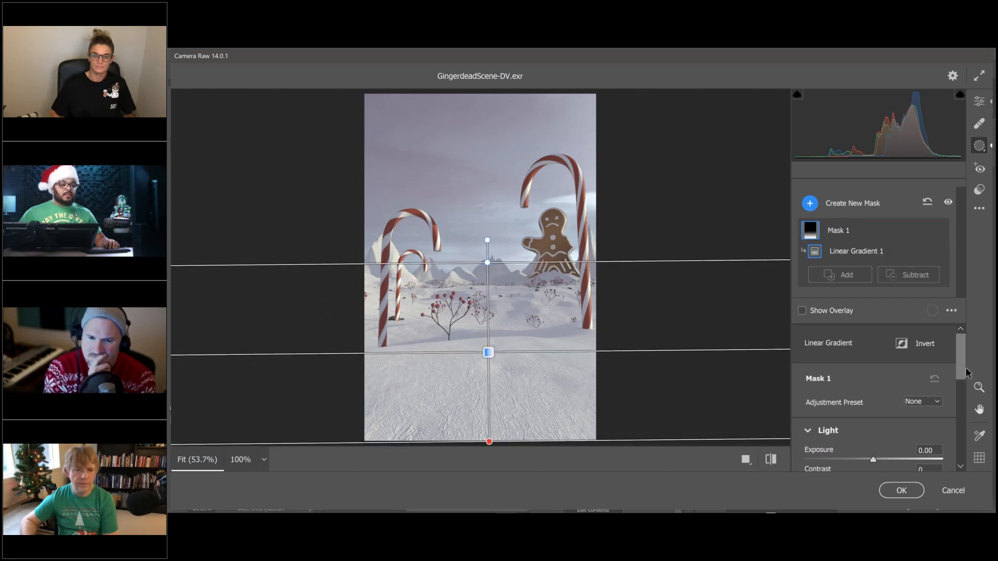
Step: Set the gradient mask's Shadows to +24 and Clarity to -83, and extend the gradient higher above the mountains
left_click_drag(963, 363, 890, 392)
left_click_drag(959, 391, 952, 441)
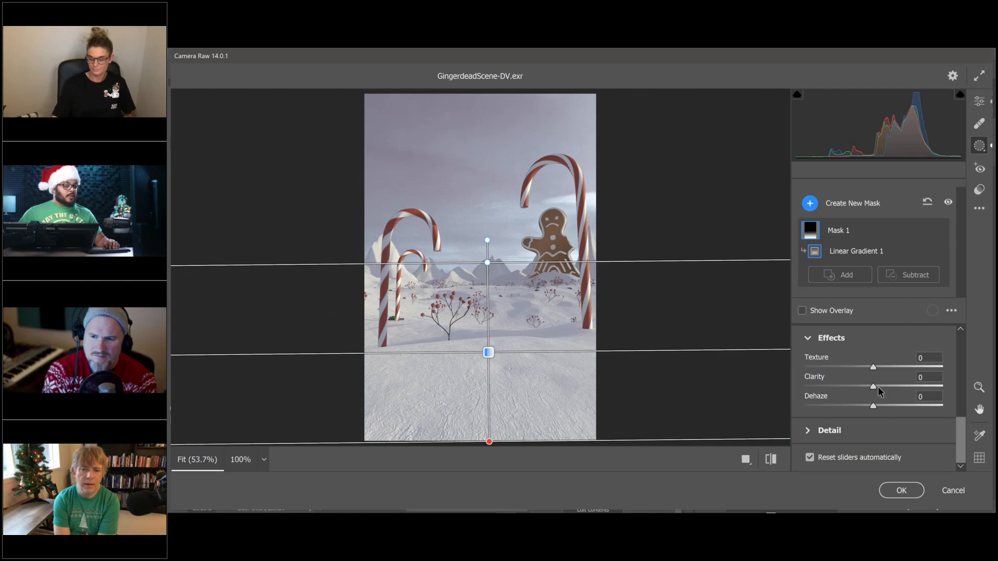
left_click_drag(878, 387, 818, 386)
left_click_drag(487, 264, 488, 244)
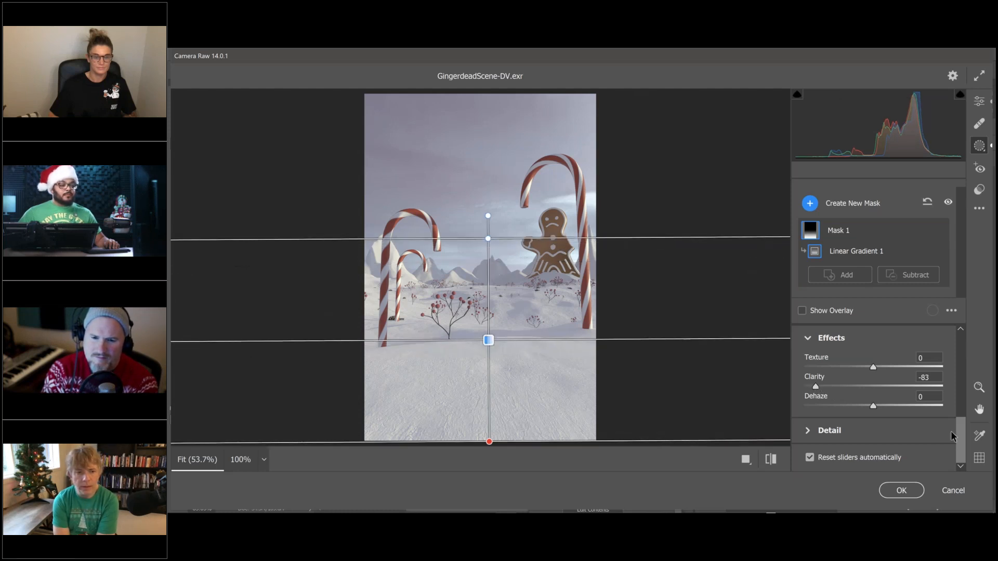
Step: Set the linear gradient mask's Blacks to -22
left_click_drag(962, 423, 968, 343)
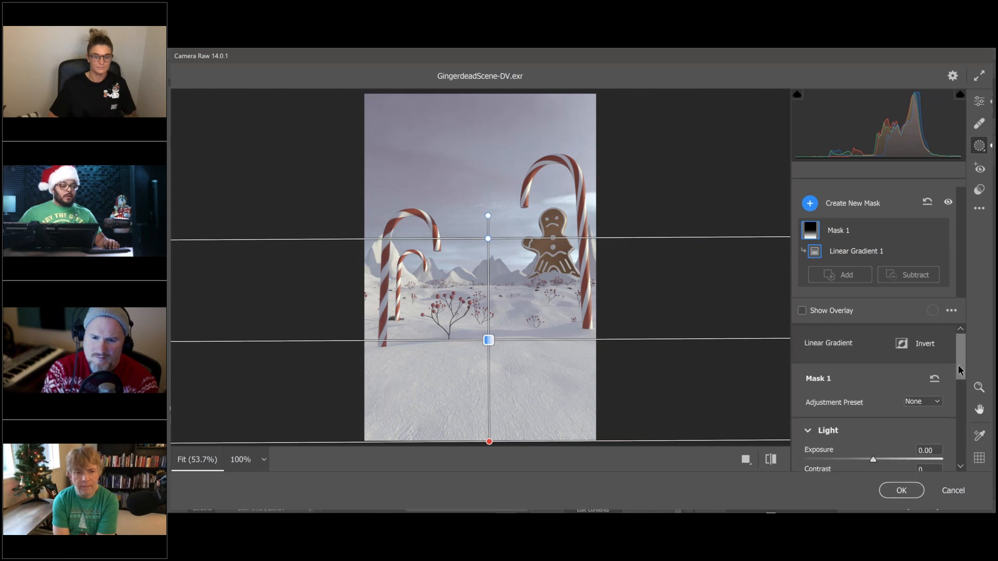
left_click_drag(958, 367, 952, 395)
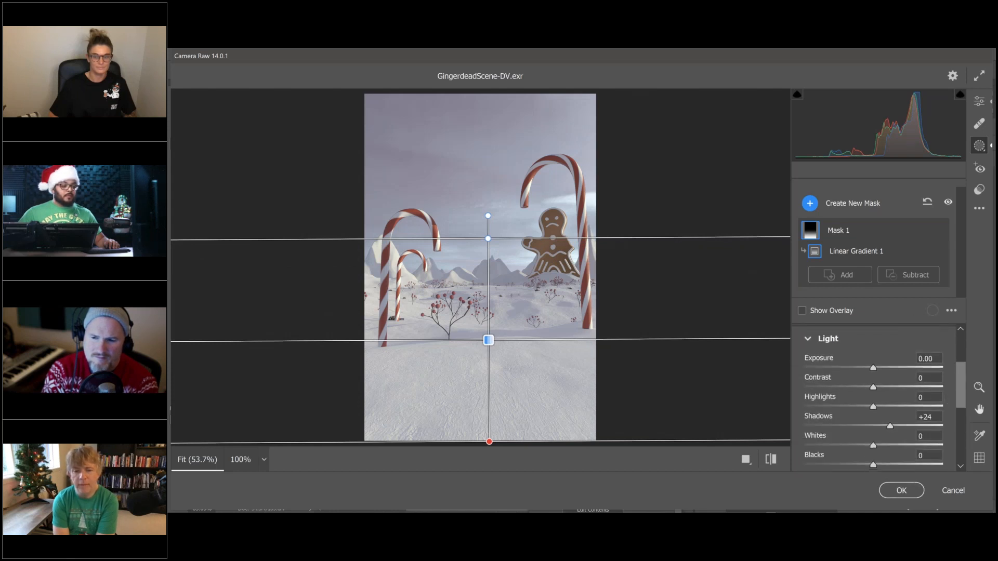
left_click_drag(873, 465, 858, 468)
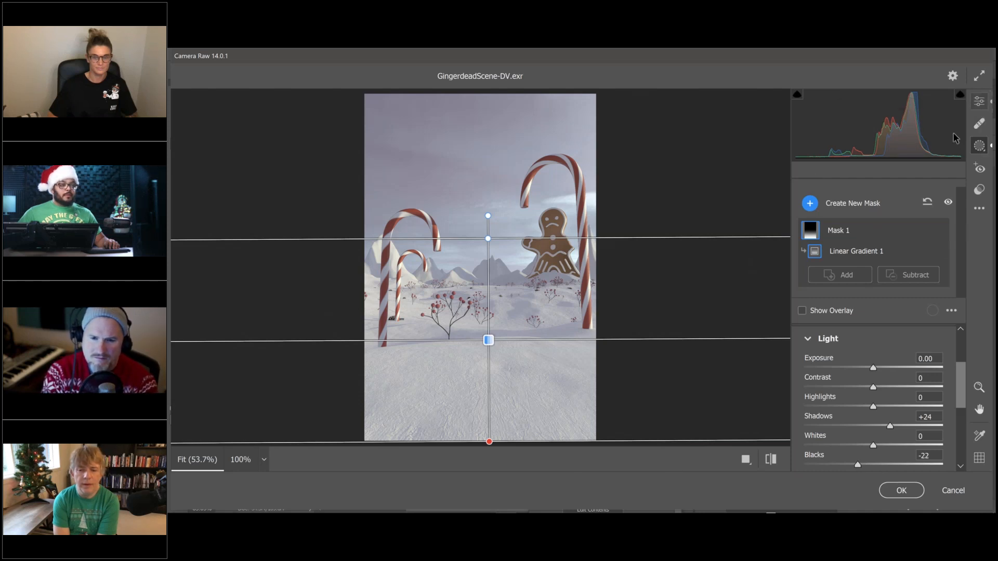
Step: Set the global Blacks to -55 and Shadows to -17, raise Highlights slightly, and apply the Camera Raw filter
key("e")
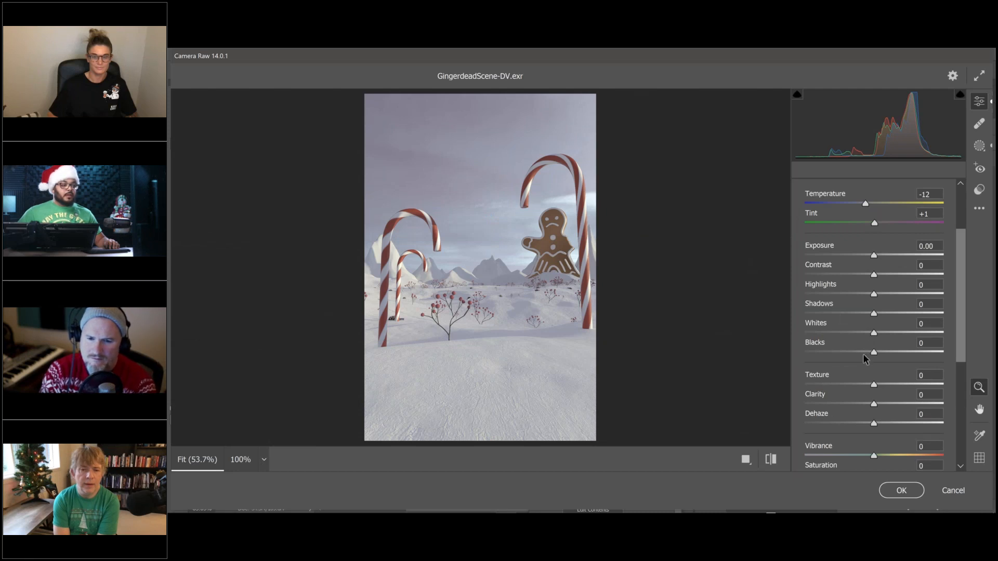
left_click_drag(869, 354, 836, 361)
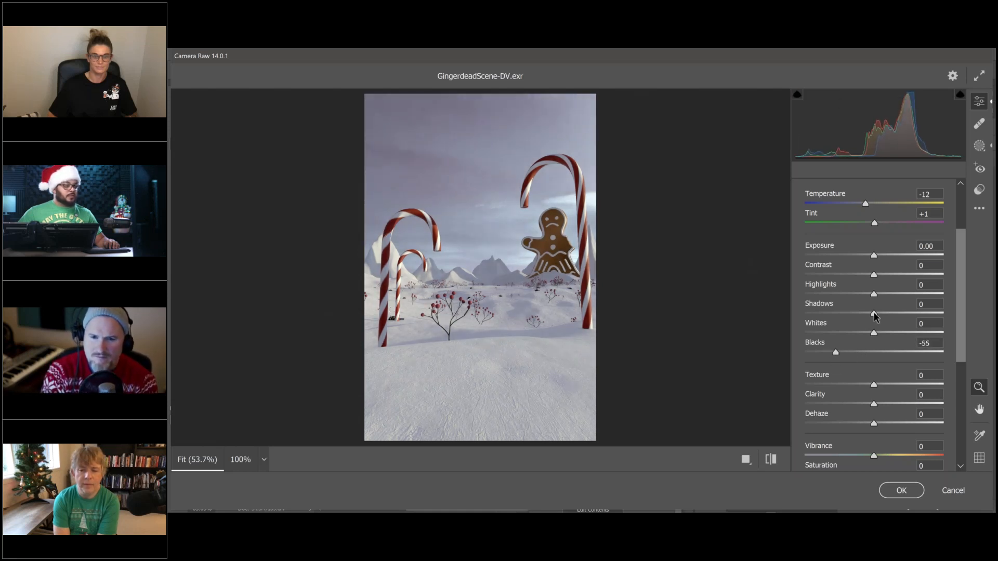
left_click_drag(874, 314, 862, 318)
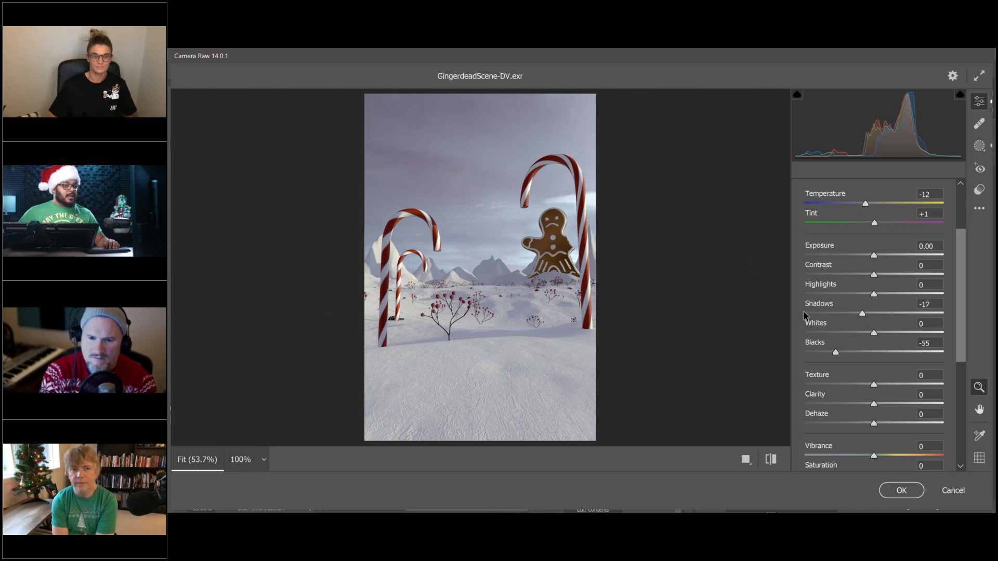
left_click_drag(875, 297, 890, 297)
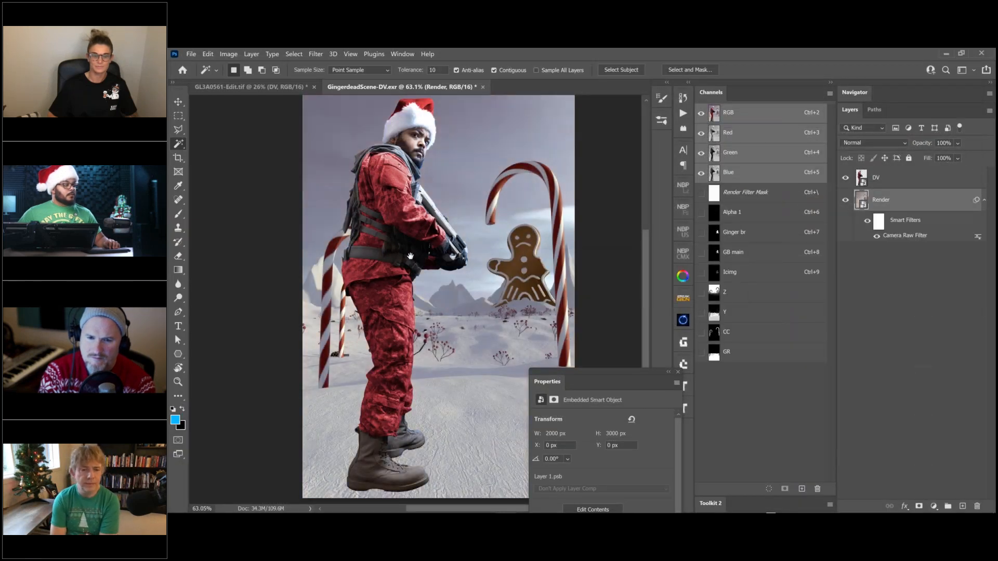
Step: Collapse the Render layer's smart filters, and put the DV layer in a group named SUB
scroll(410, 254, "down", 3, "alt")
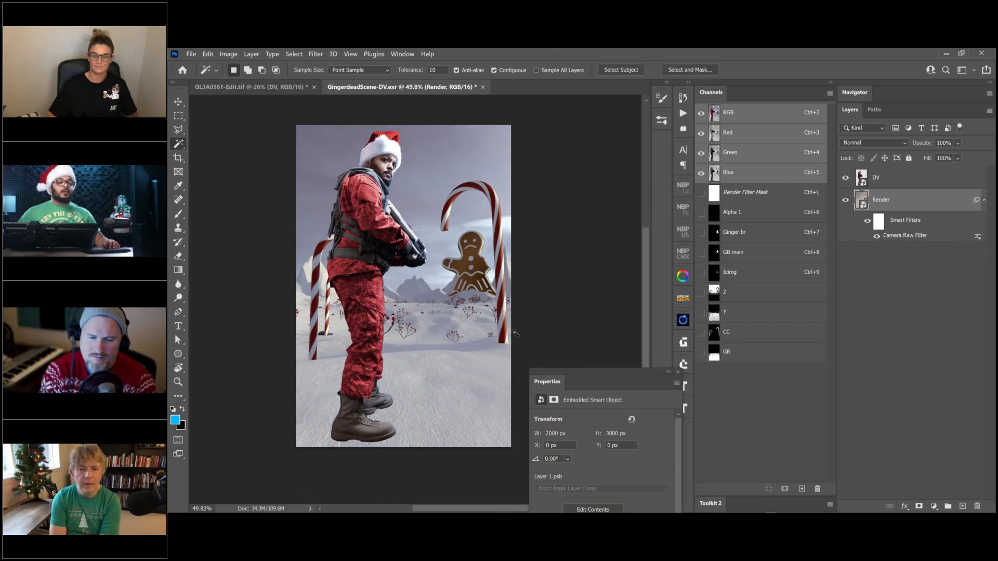
left_click(984, 200)
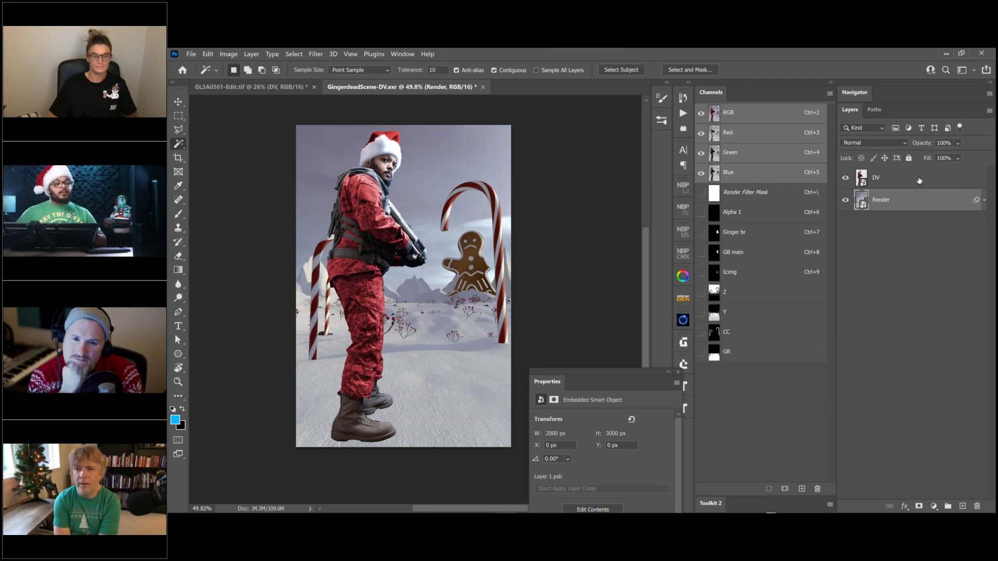
left_click(893, 177)
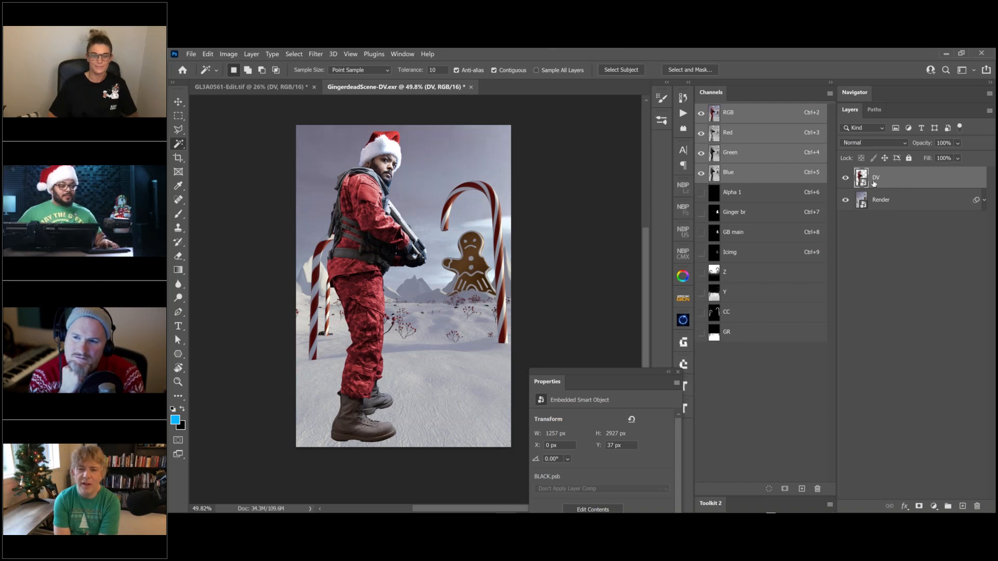
key("ctrl+g")
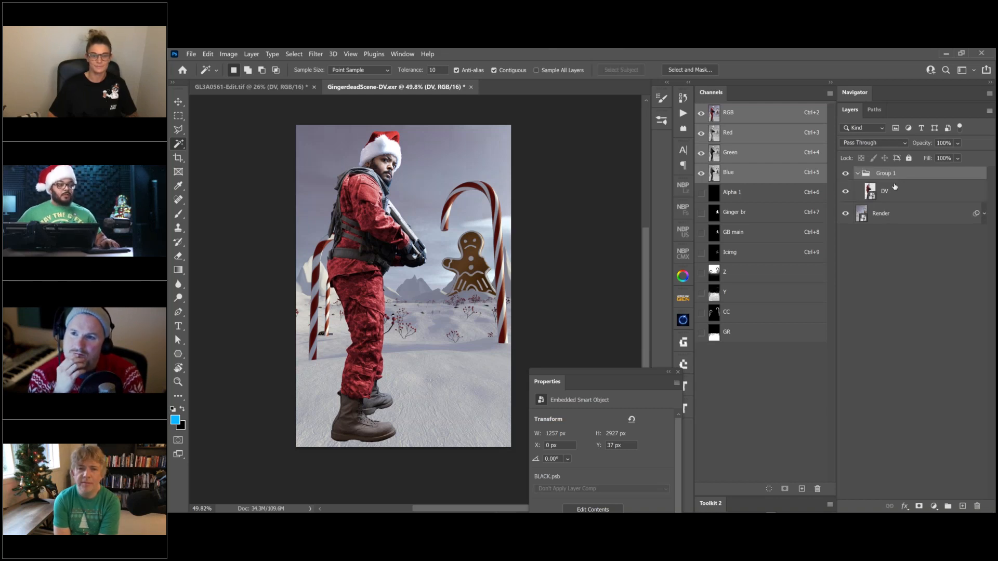
double_click(885, 174)
type("SUB")
key("Return")
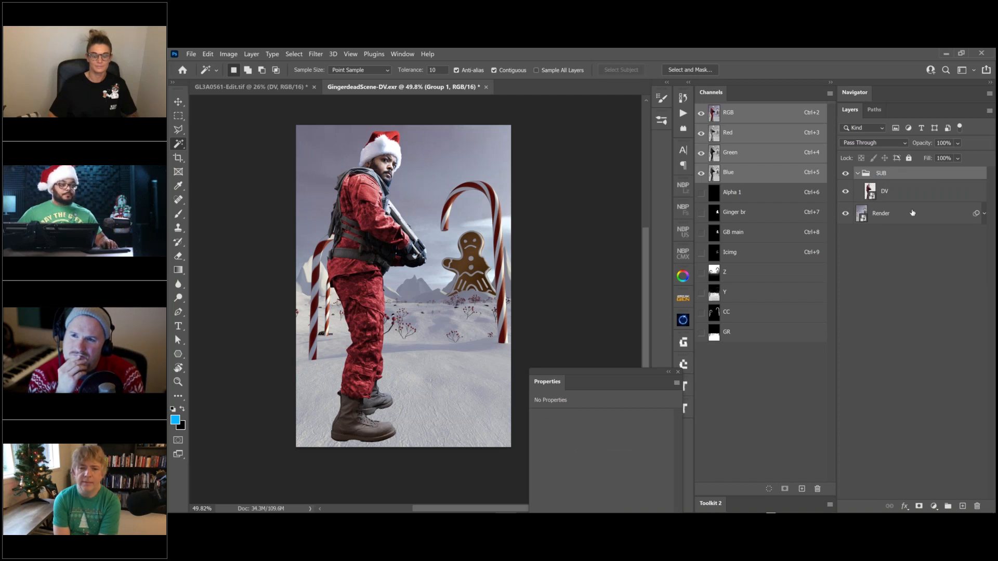
Step: Add a Curves adjustment layer above the DV layer inside the SUB group
left_click(917, 201)
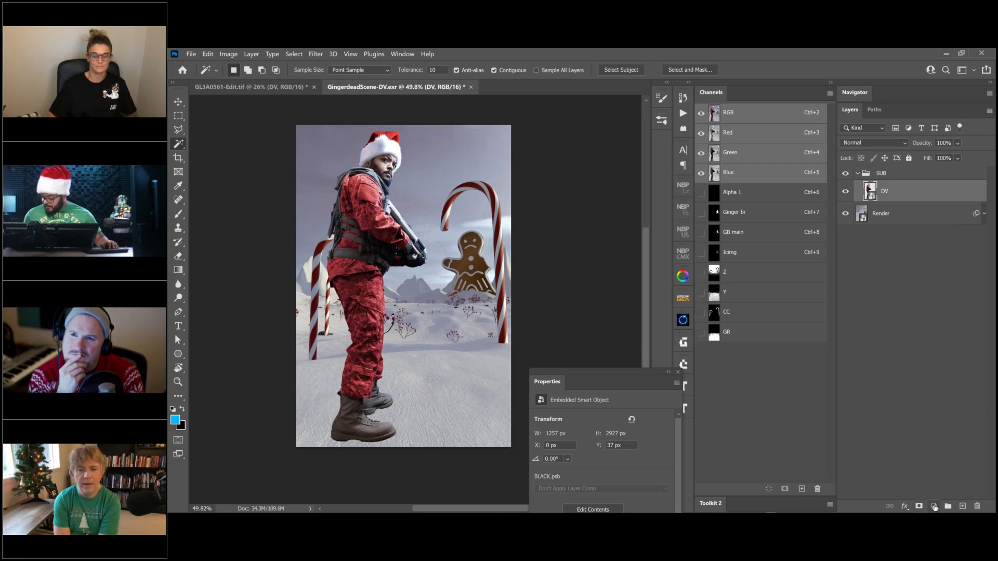
left_click(934, 506)
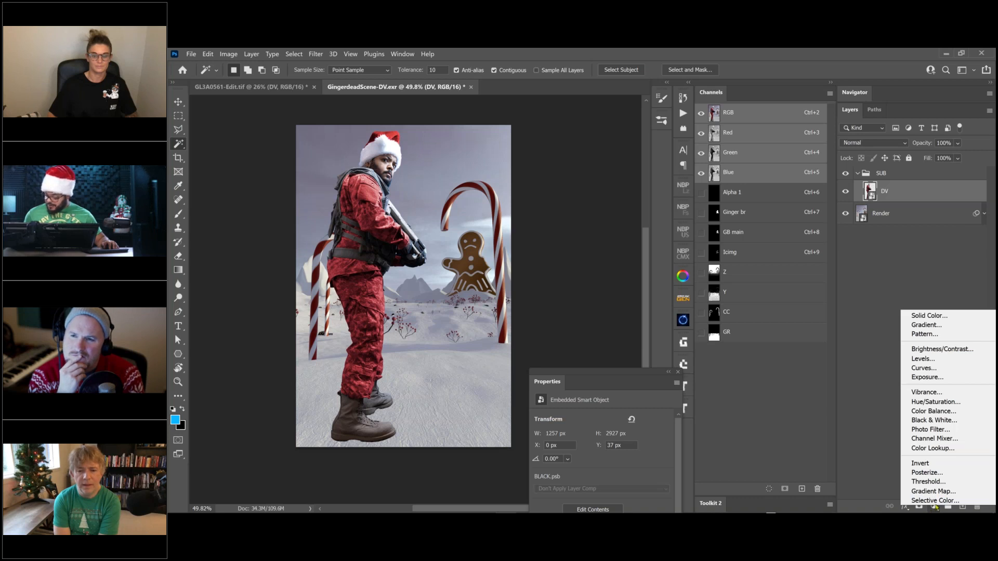
left_click(924, 368)
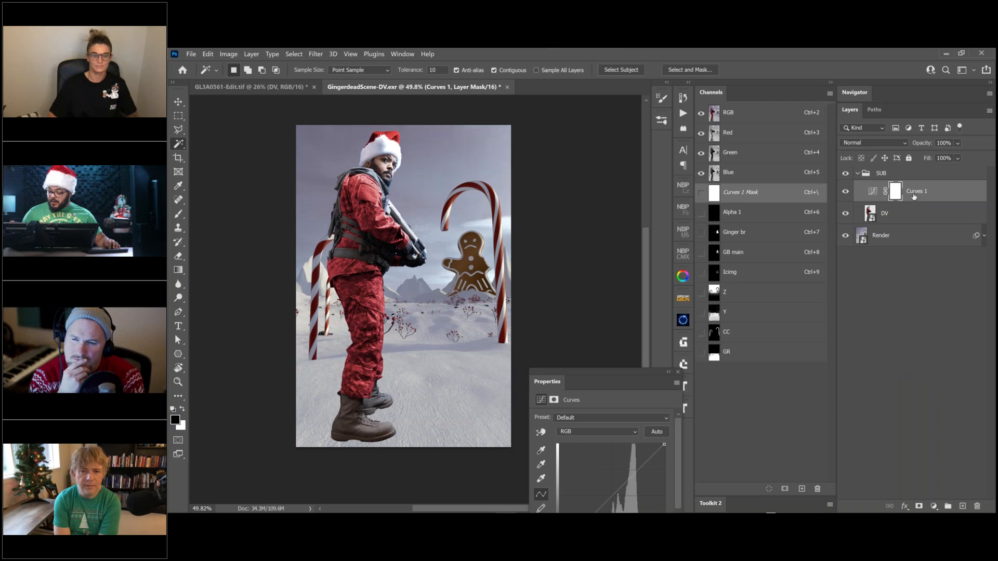
Step: Target the Curves adjustment itself instead of its mask, and clip the Curves layer to the DV layer
key("ctrl+2")
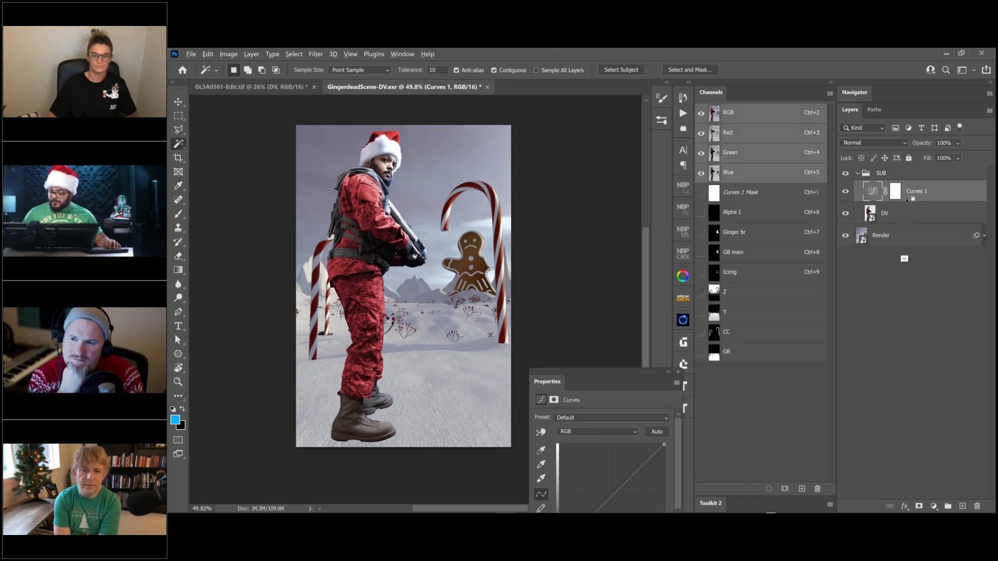
left_click(913, 201, "alt")
left_click(913, 202, "alt")
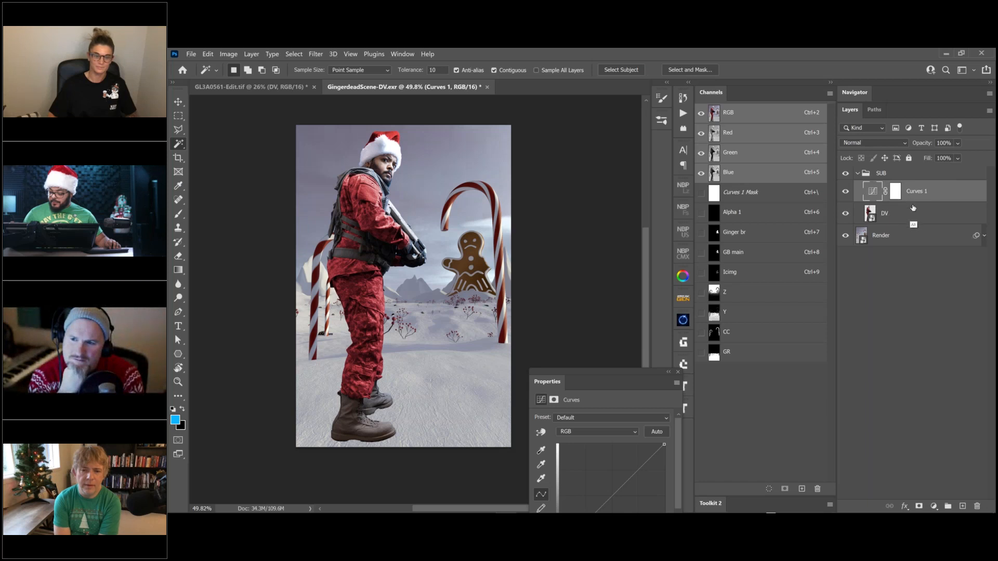
left_click(911, 215, "alt")
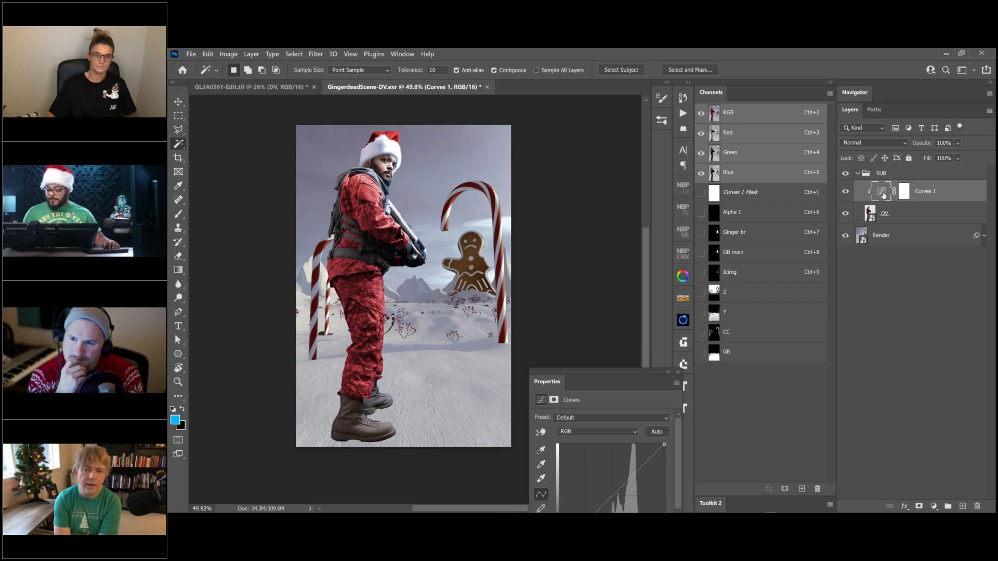
Step: Open the Curves adjustment's Auto Color Correction Options and choose the Find Dark & Light Colors algorithm
left_click_drag(642, 340, 661, 241)
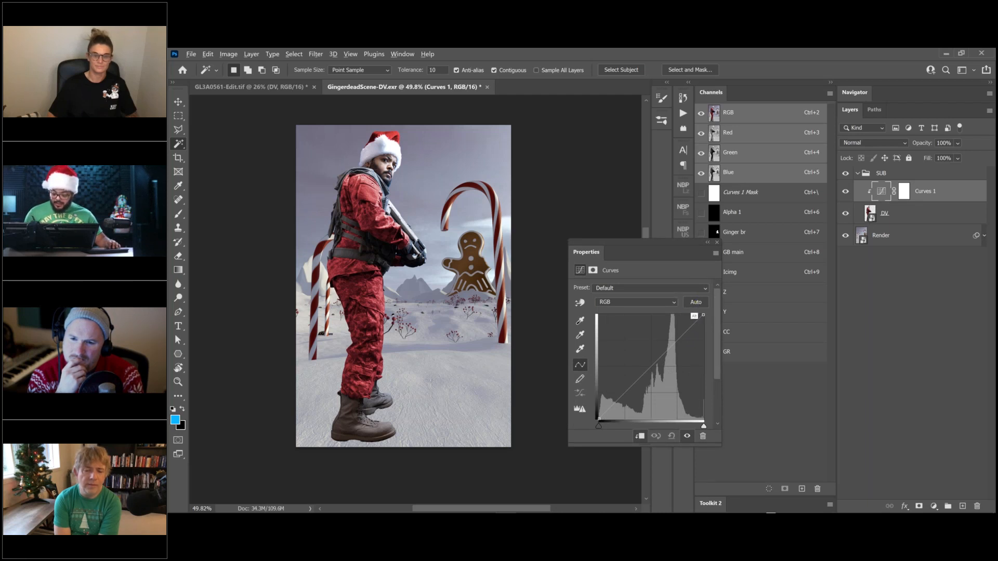
left_click(696, 302, "alt")
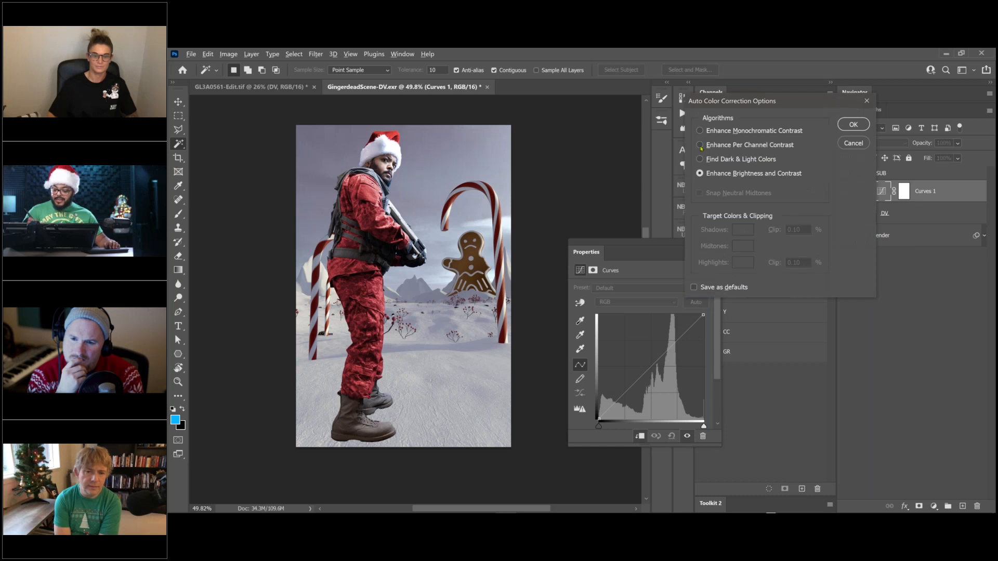
left_click_drag(734, 114, 633, 122)
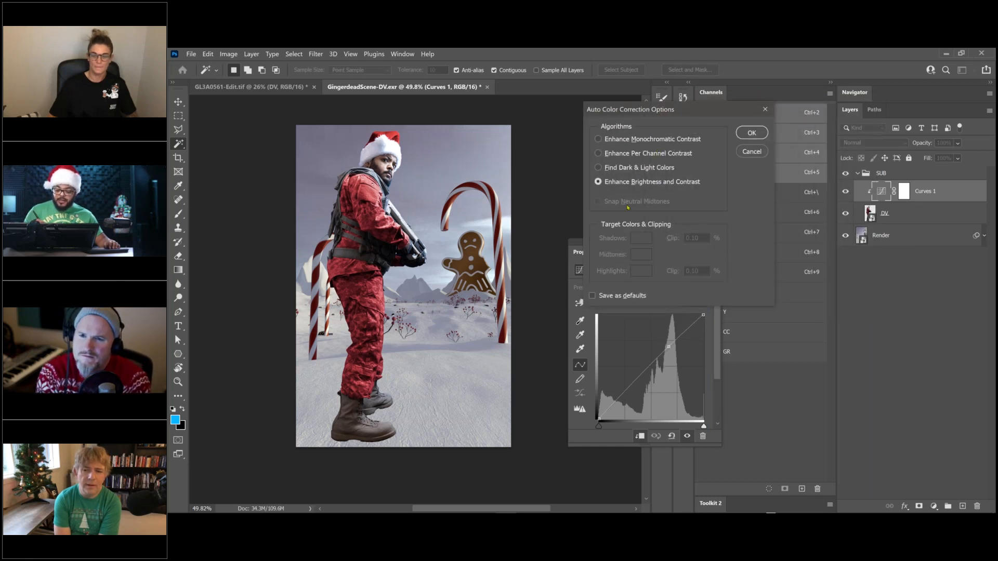
left_click(615, 168)
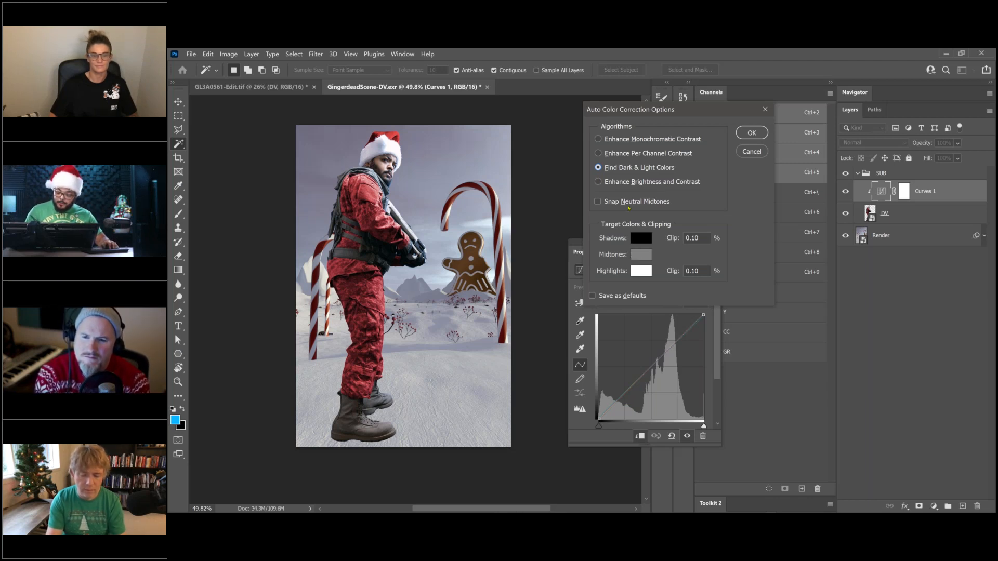
Step: Set the auto correction's target shadow color to the near-black brown 16100b sampled from the image
left_click(640, 239)
left_click_drag(728, 218, 607, 280)
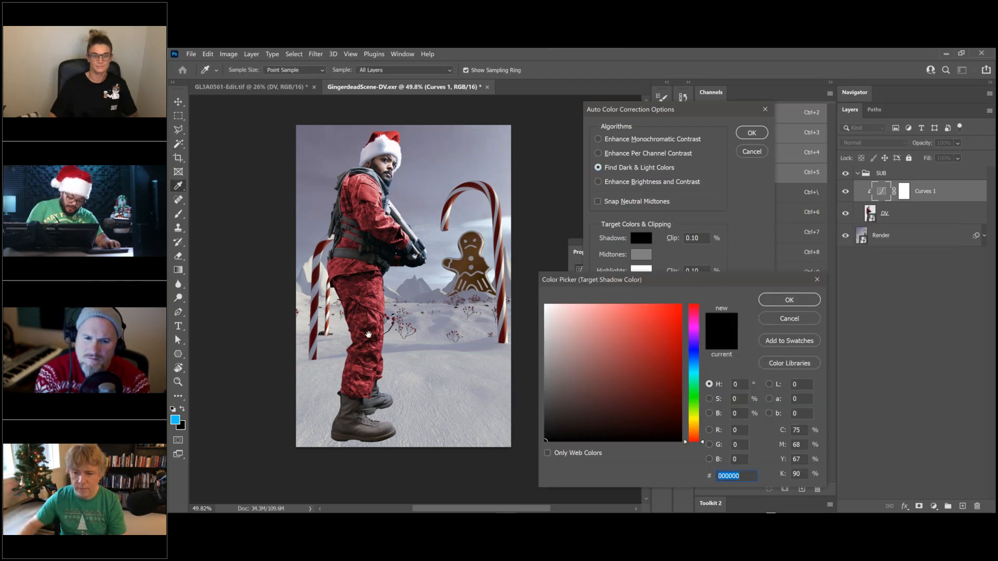
left_click_drag(336, 328, 357, 310, "ctrl")
left_click_drag(357, 309, 357, 310, "ctrl")
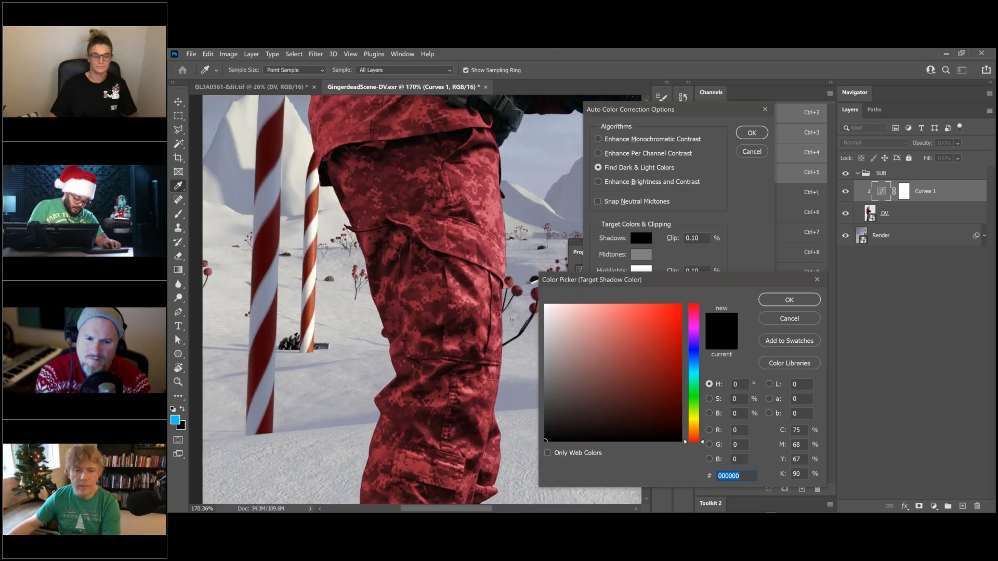
left_click(421, 332)
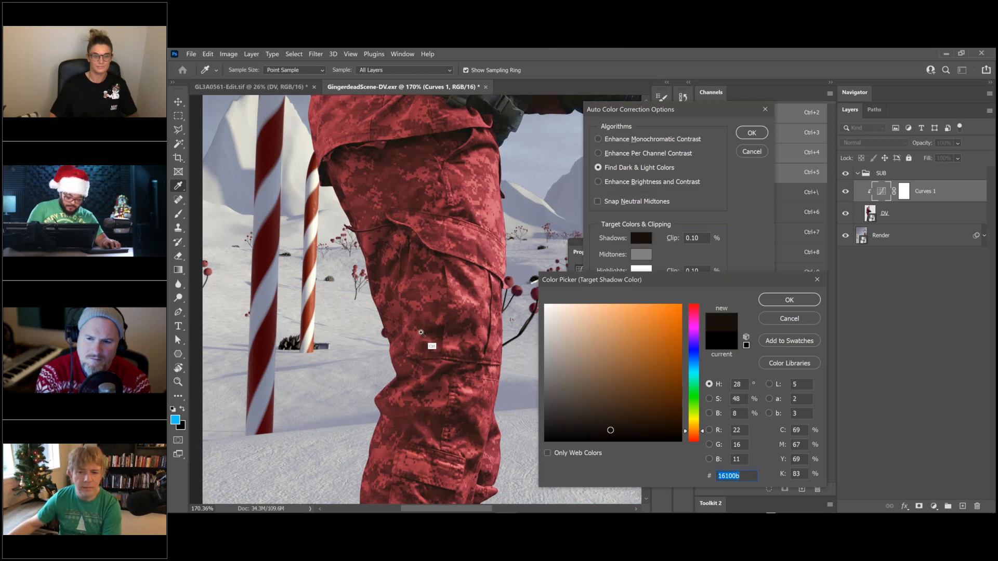
left_click_drag(421, 333, 352, 343, "ctrl")
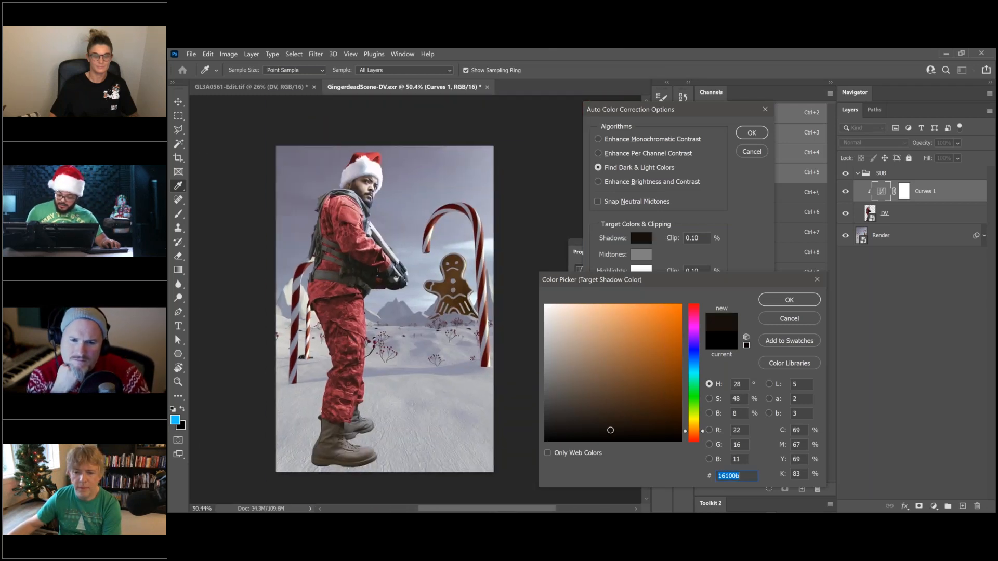
left_click(789, 301)
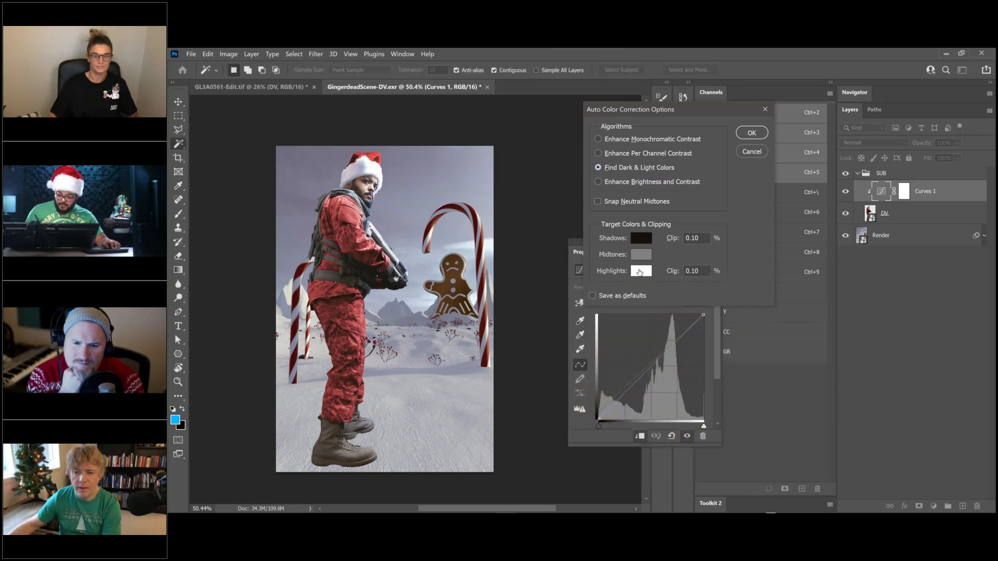
Step: Set the Curves auto-correction target highlight colour to off-white e7e7d9 sampled from the scene, without saving the target colours as defaults
left_click(641, 270)
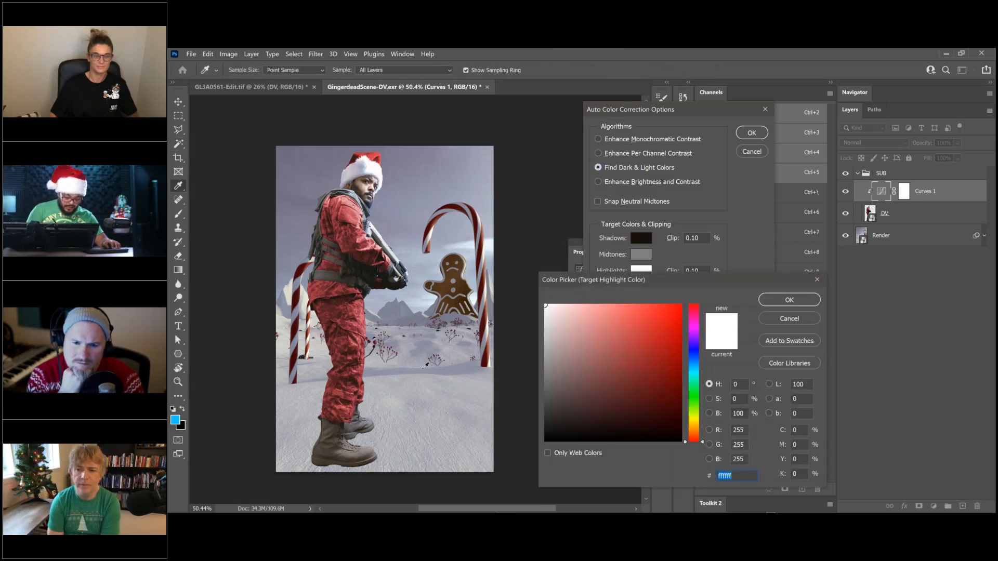
mouse_move(306, 287)
left_mouse_down("ctrl")
mouse_move(325, 289)
mouse_move(313, 304)
left_mouse_up("ctrl")
left_click(314, 300)
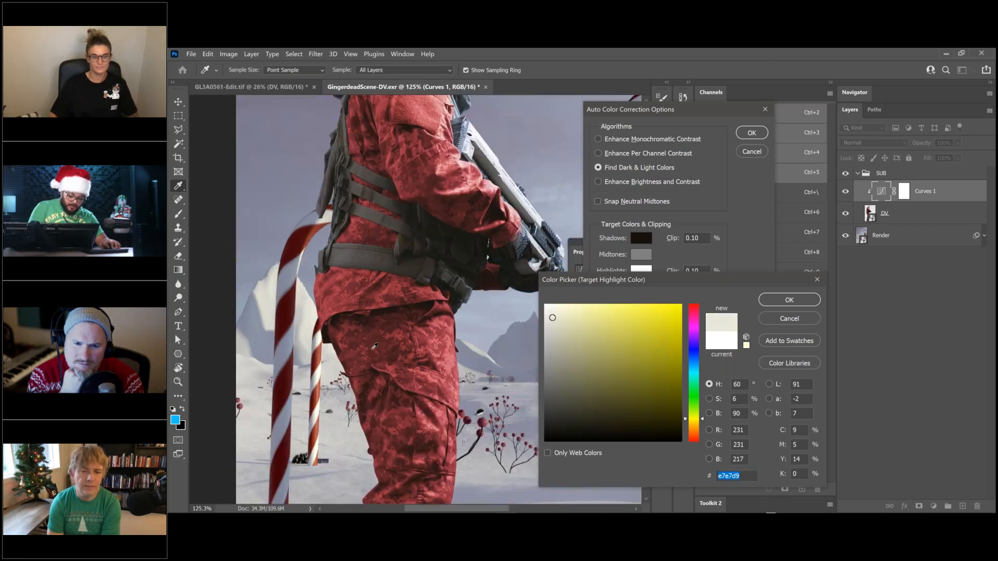
left_click_drag(484, 303, 393, 314)
left_click(808, 306)
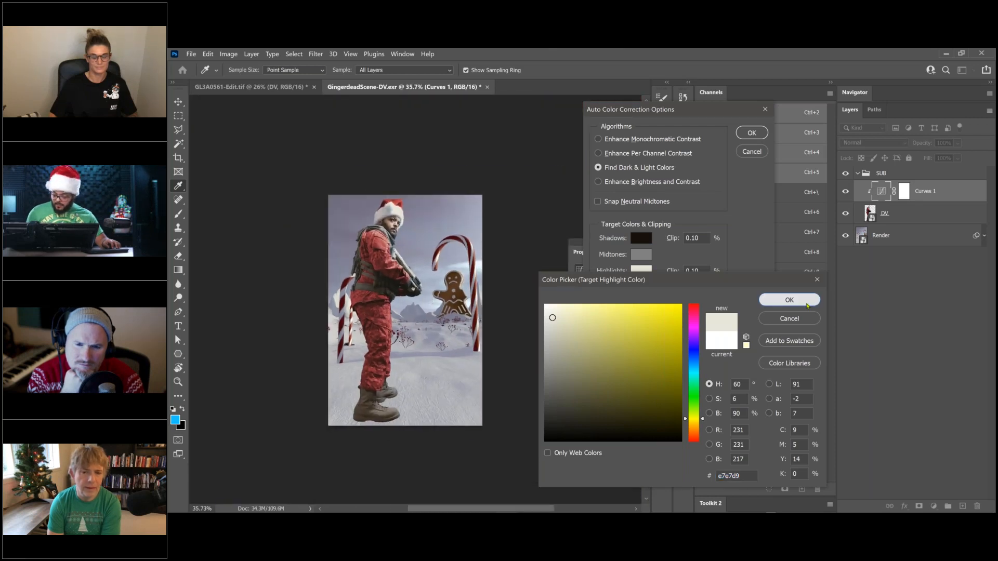
left_click(751, 133)
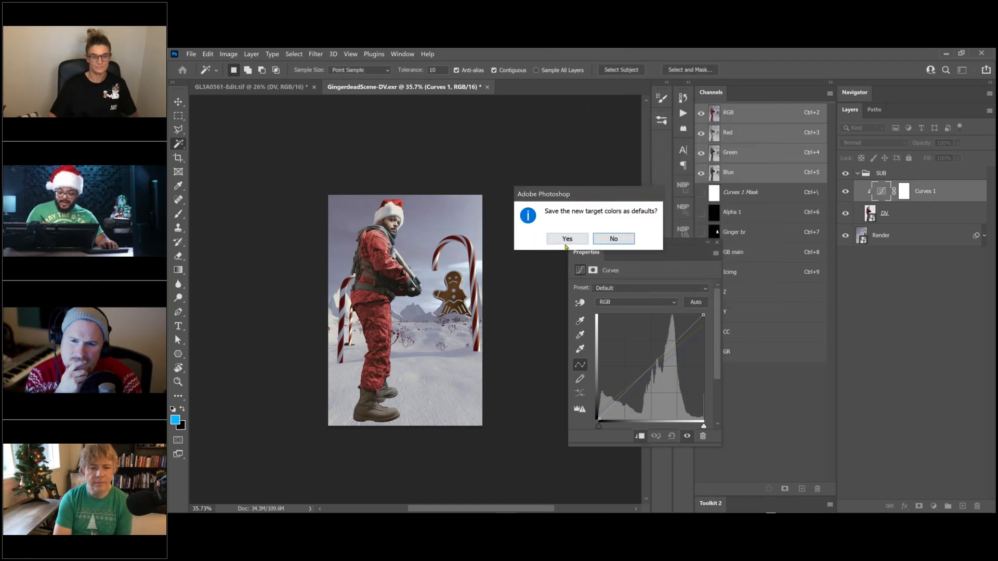
left_click(615, 239)
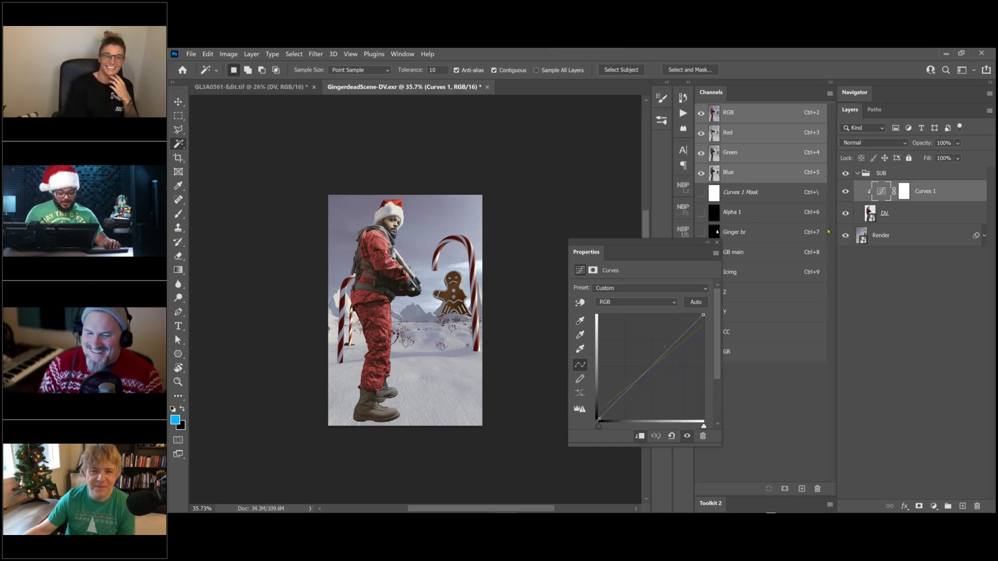
Step: Collapse the SUB group and add a new layer named Fog directly above the Render layer
left_click_drag(463, 345, 491, 325)
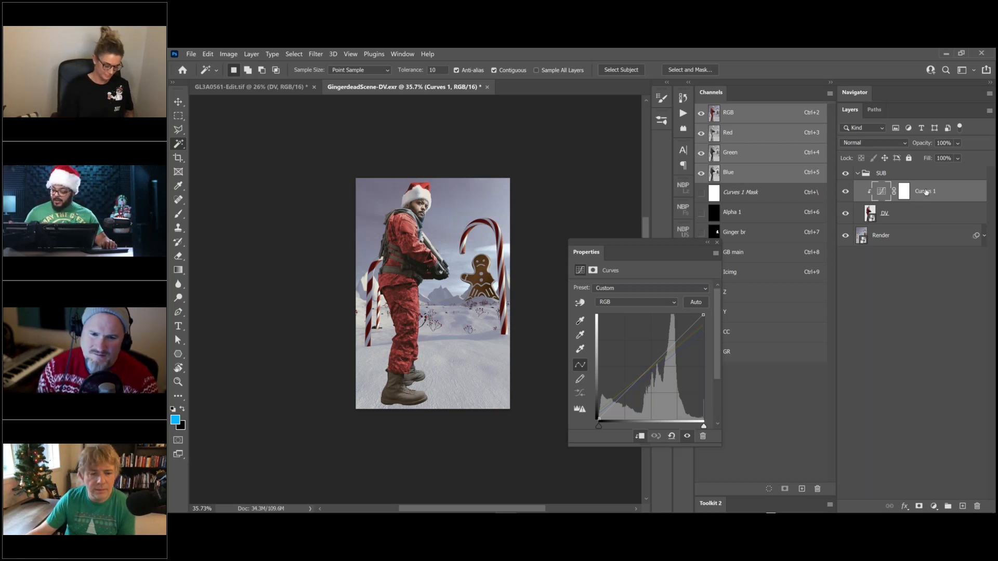
left_click(859, 174)
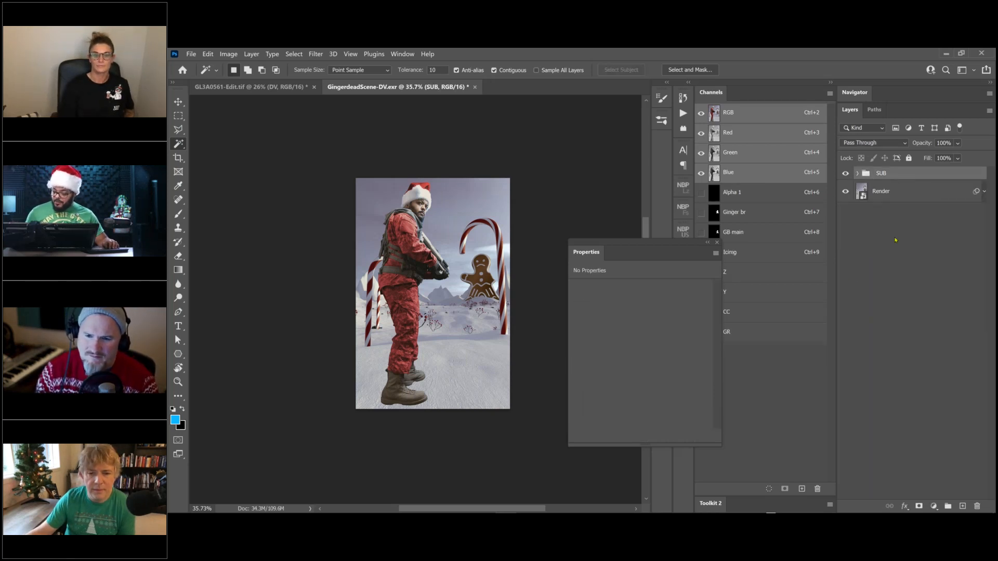
left_click(897, 193)
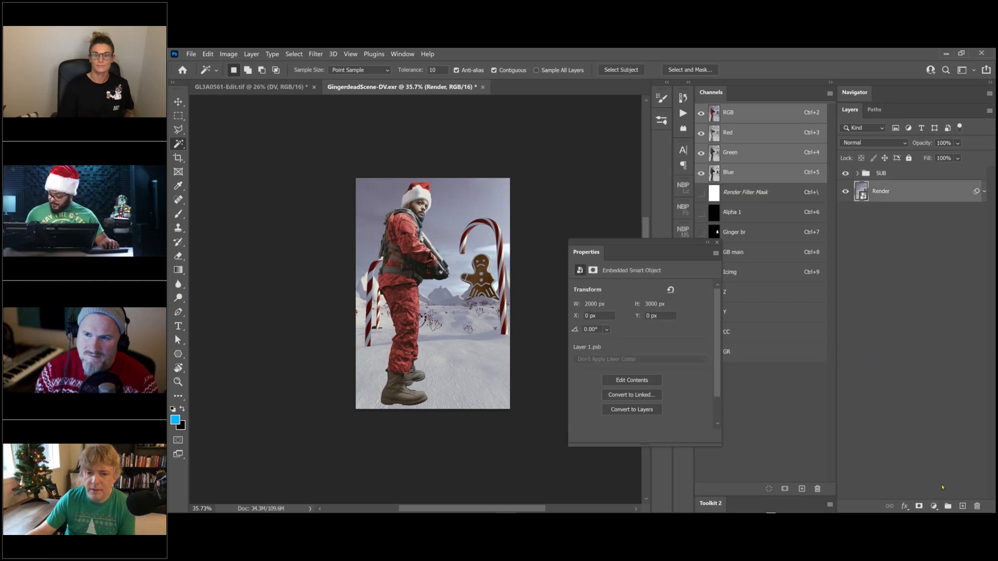
left_click(962, 506)
double_click(880, 191)
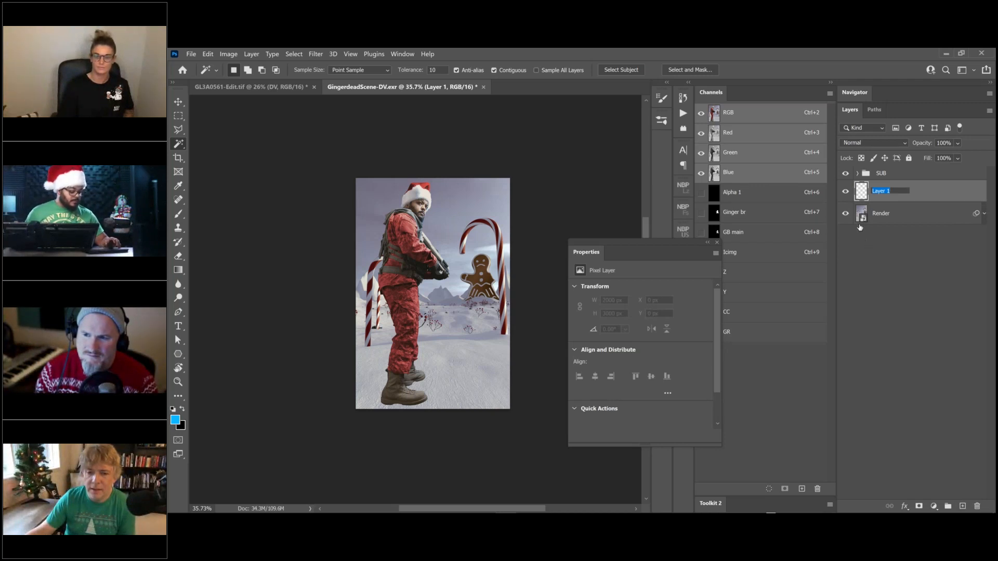
type("F")
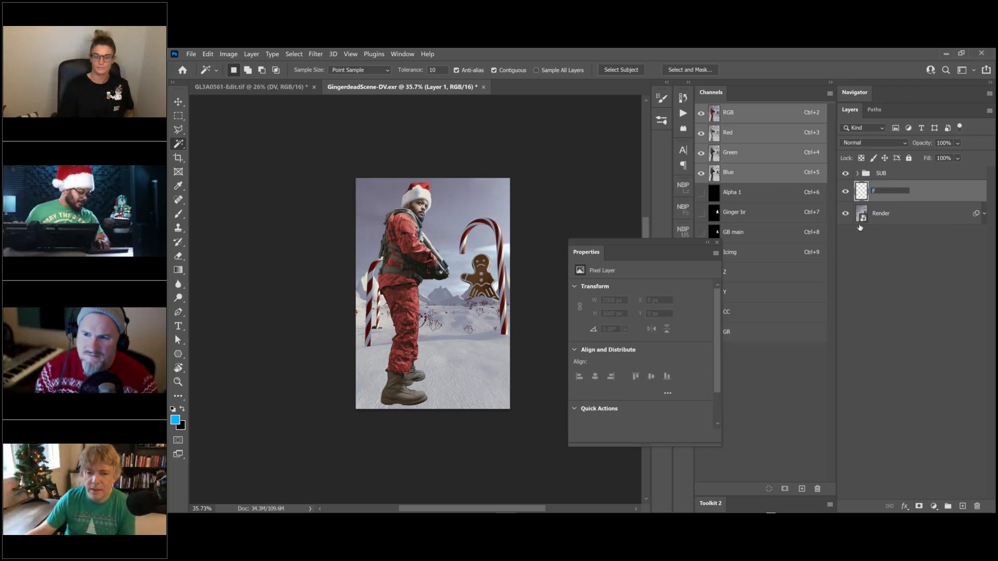
type("og")
key("Return")
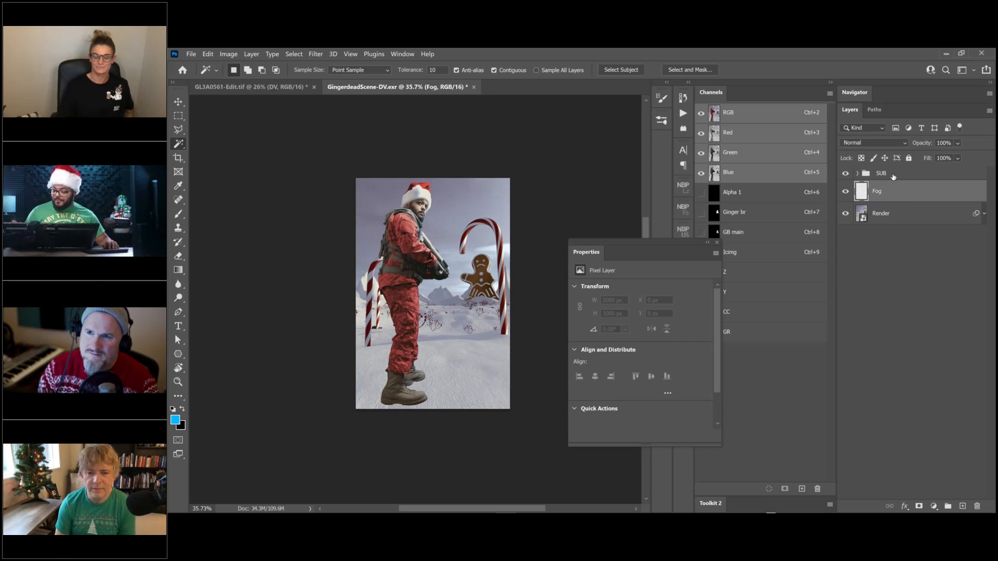
Step: Duplicate the empty Fog layer to the top of the stack, above the SUB group
left_click(892, 174)
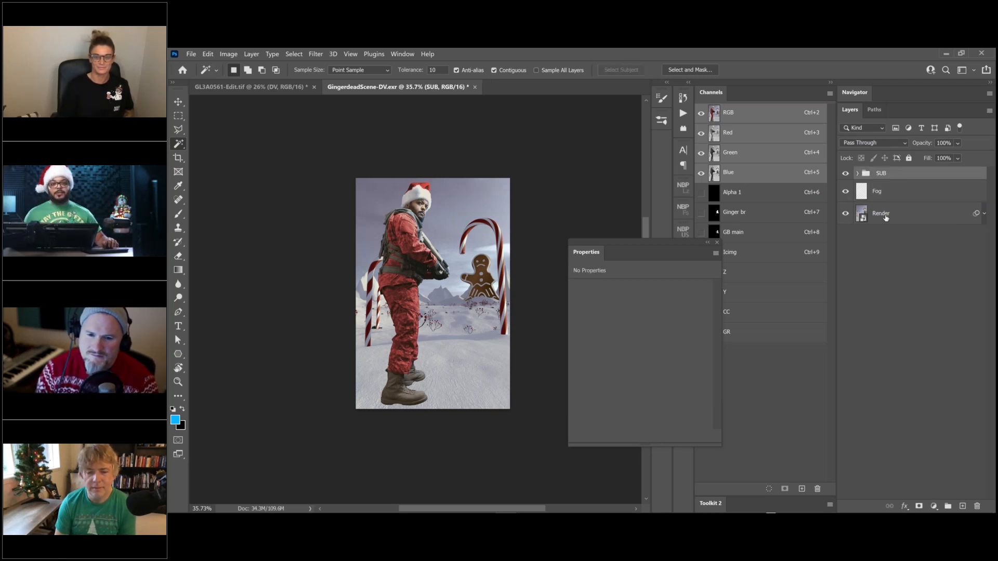
left_click(886, 216)
left_click_drag(887, 191, 896, 170)
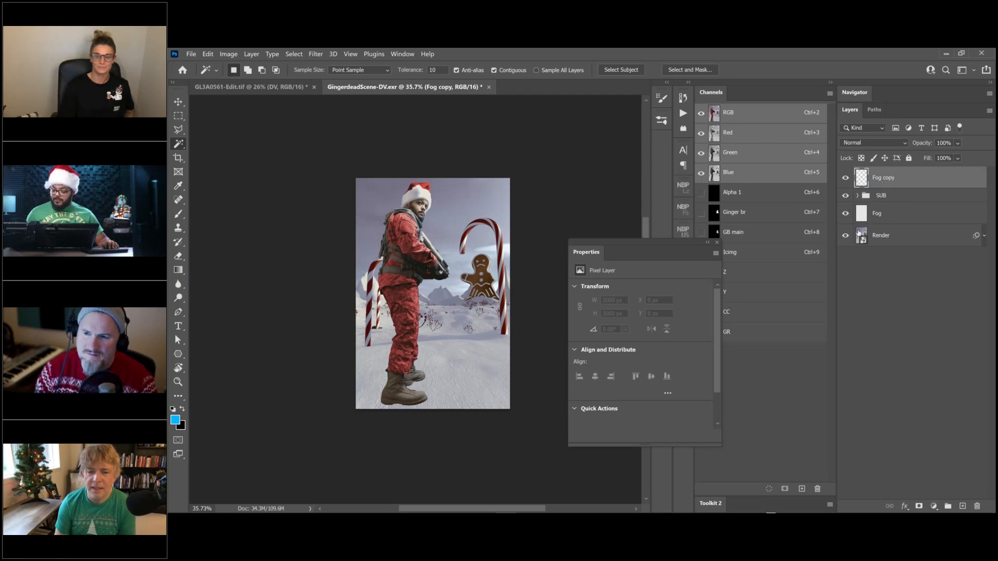
Step: Prepare the Brush on the lower Fog layer with an off-white colour sampled from the image and the DV Smoke 1 preset
left_click(879, 214)
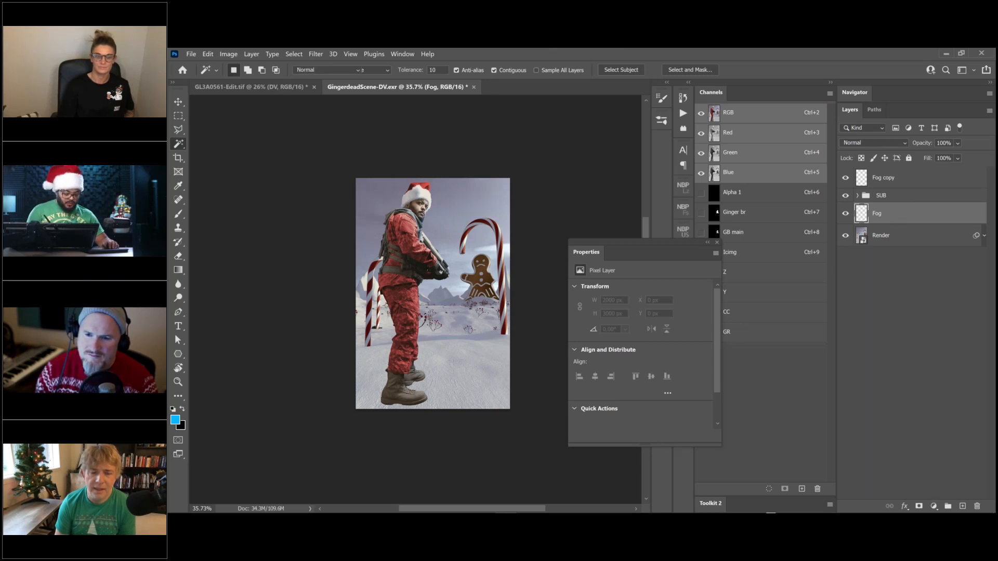
key("b")
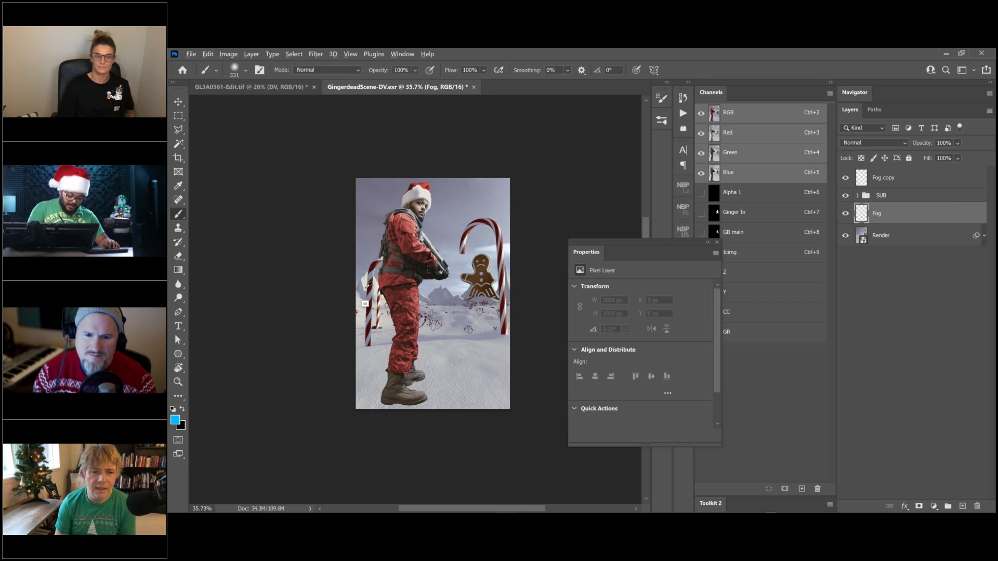
left_click(395, 361, "alt")
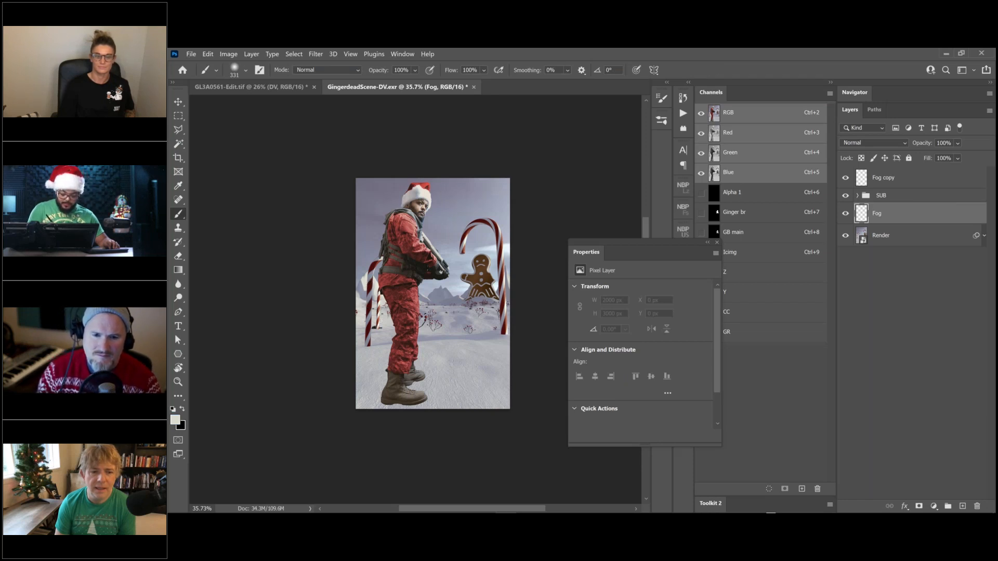
right_click(478, 301)
left_click(565, 309)
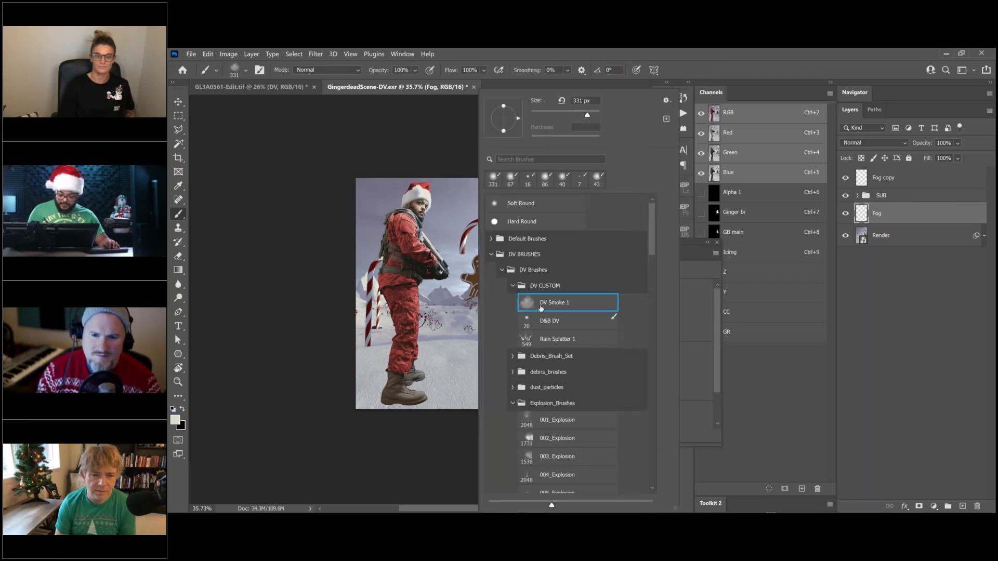
key("Return")
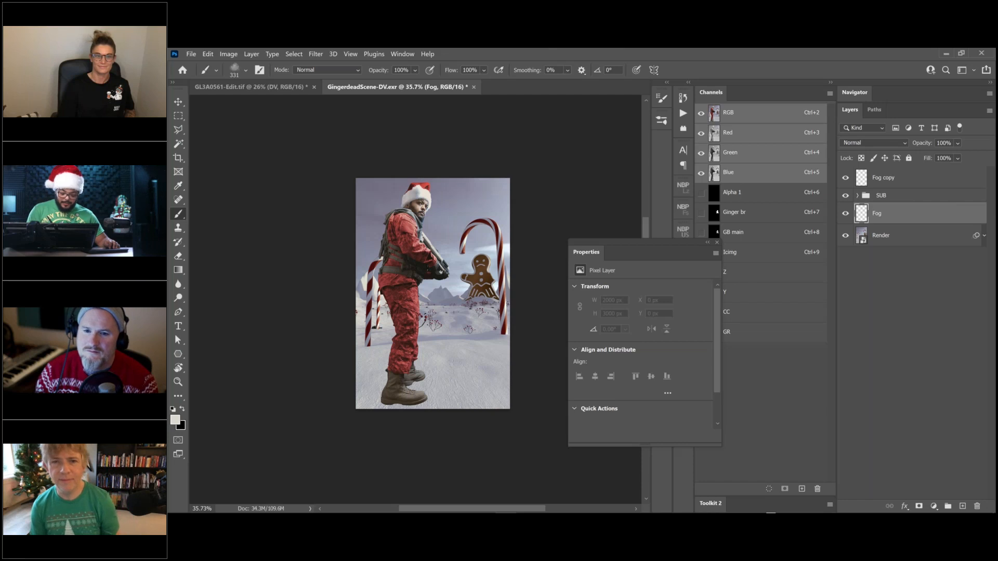
Step: Enlarge the brush to 474 px and paint dense fog behind the soldier over the snowy ground, candy canes and lower gingerbread man
right_click_drag(488, 312, 514, 312, "alt")
left_click_drag(497, 325, 451, 355)
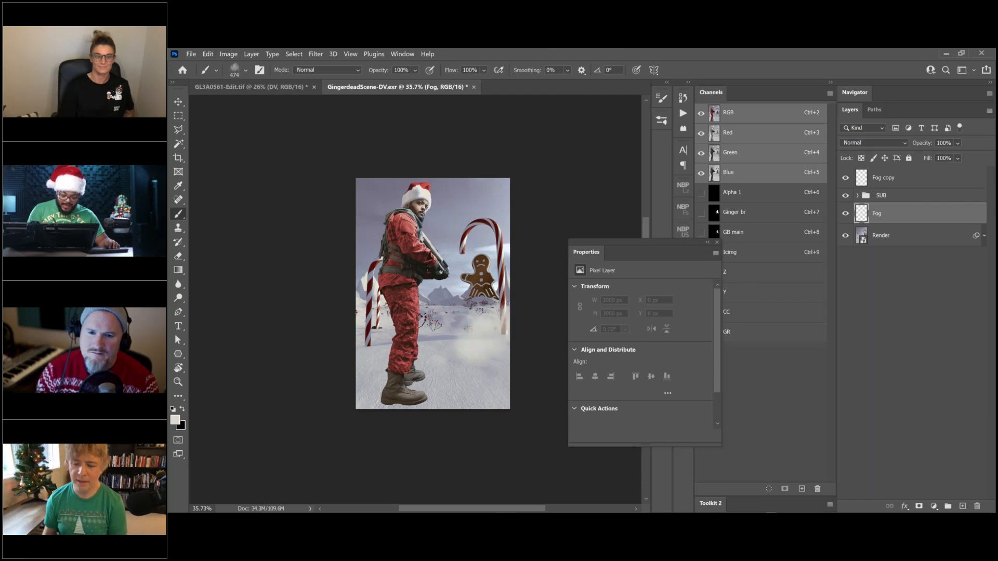
left_click_drag(347, 392, 491, 363)
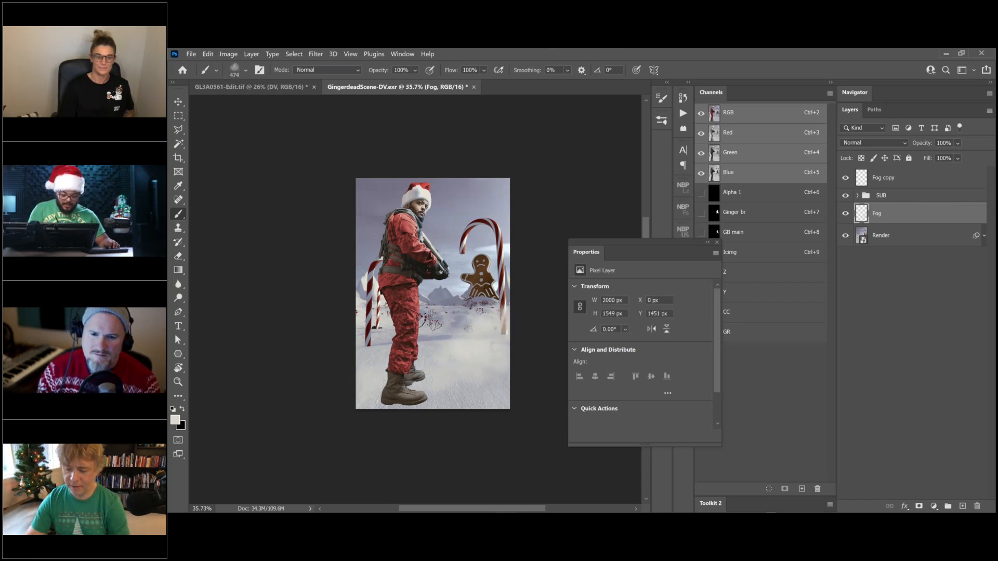
mouse_move(376, 333)
left_mouse_down()
mouse_move(481, 323)
mouse_move(373, 304)
mouse_move(451, 325)
left_mouse_up()
mouse_move(416, 371)
left_mouse_down()
mouse_move(492, 385)
mouse_move(432, 403)
mouse_move(543, 377)
mouse_move(462, 397)
left_mouse_up()
mouse_move(503, 335)
left_mouse_down()
mouse_move(455, 309)
mouse_move(505, 270)
left_mouse_up()
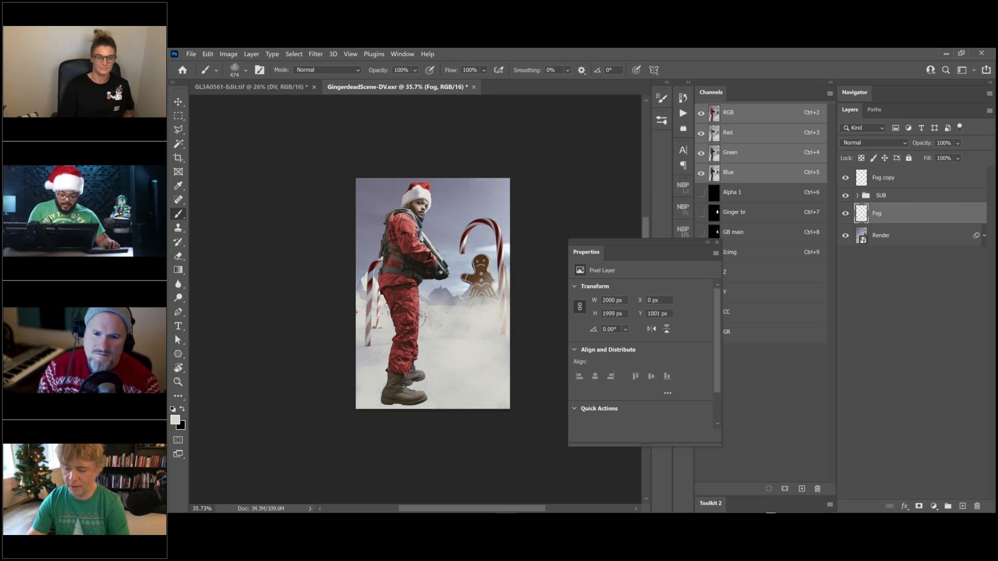
mouse_move(411, 314)
left_mouse_down()
mouse_move(349, 269)
mouse_move(439, 301)
mouse_move(366, 267)
mouse_move(485, 275)
left_mouse_up()
mouse_move(375, 325)
left_mouse_down()
mouse_move(449, 343)
mouse_move(496, 333)
mouse_move(372, 350)
mouse_move(428, 389)
mouse_move(487, 401)
mouse_move(364, 390)
left_mouse_up()
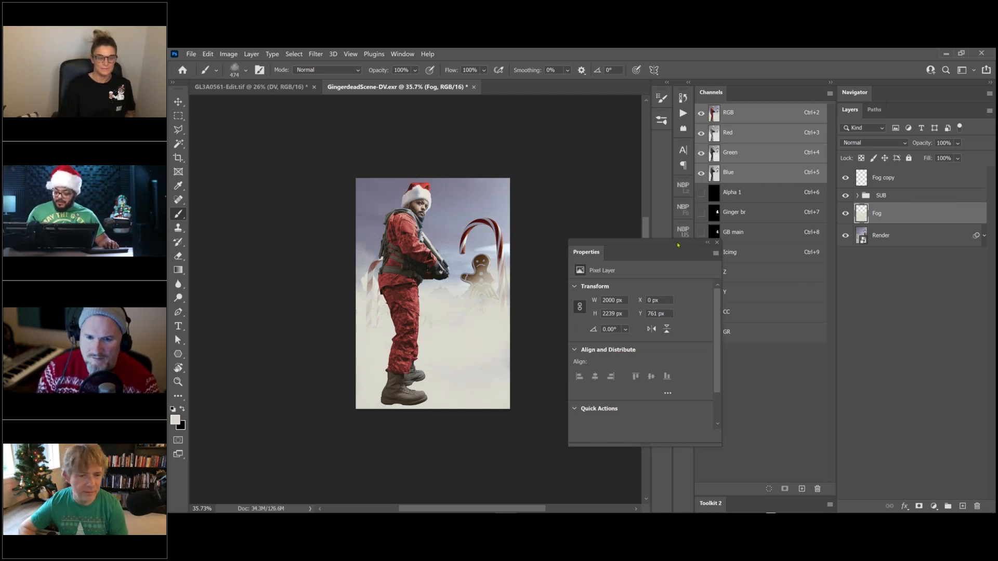
Step: Check the Z depth channel, load it as a selection and apply it as a layer mask on the Fog layer
left_click_drag(677, 243, 629, 309)
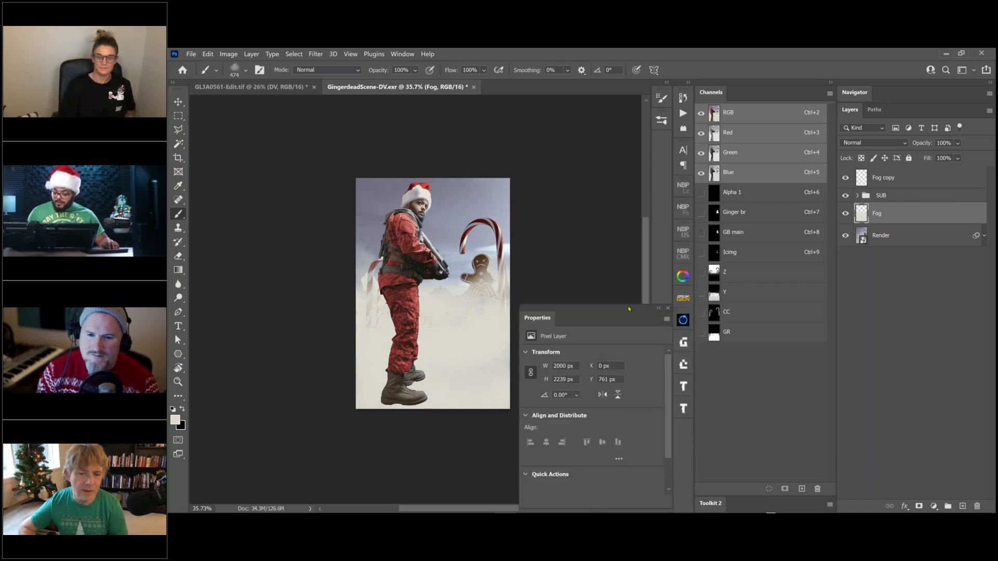
left_click(730, 277)
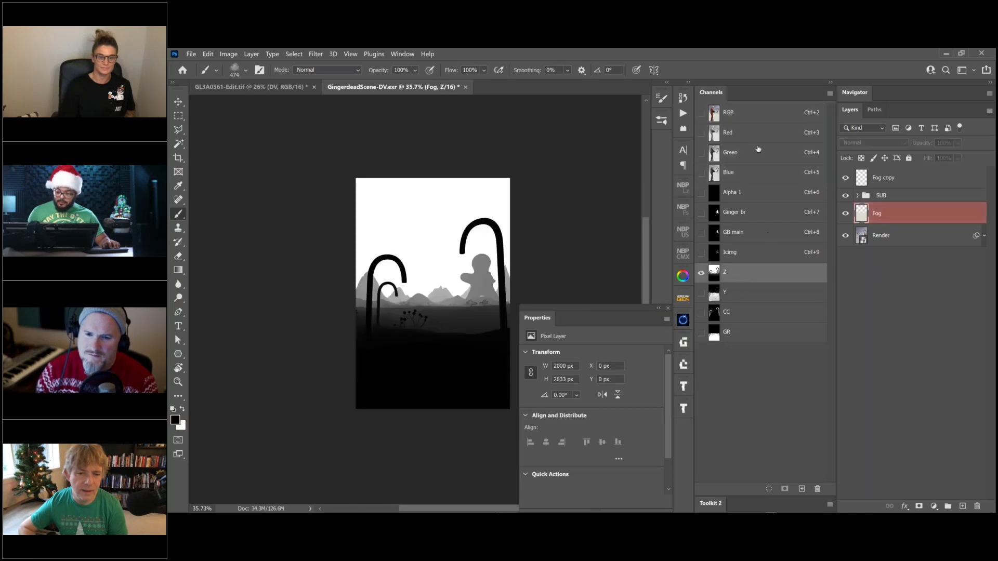
key("ctrl+2")
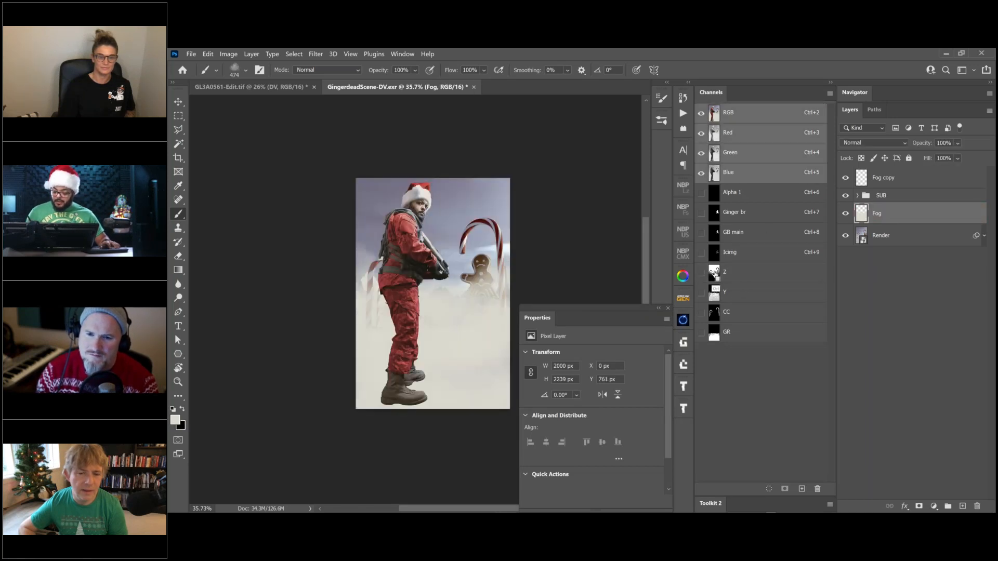
left_click(740, 313, "ctrl")
left_click(919, 506)
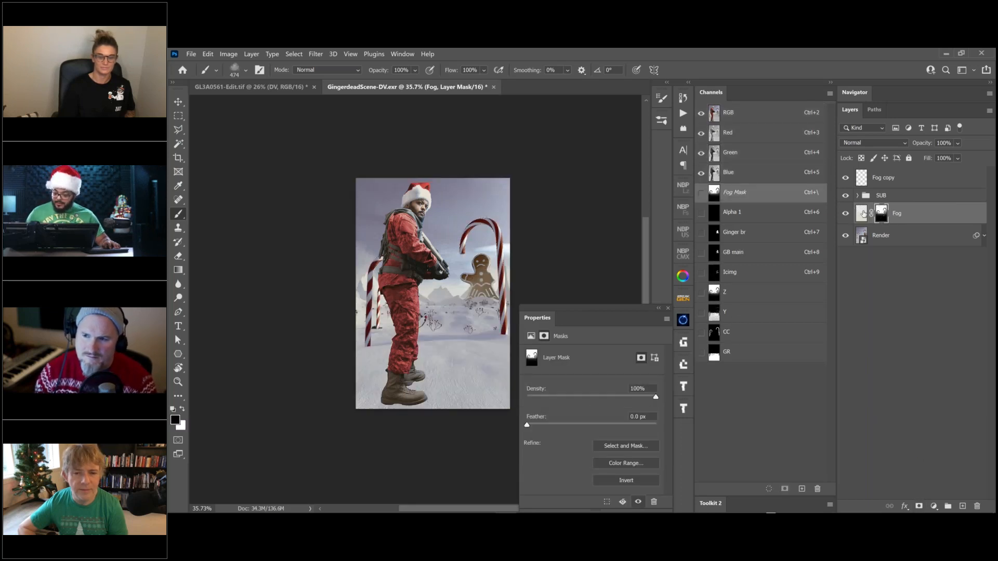
key("ctrl+2")
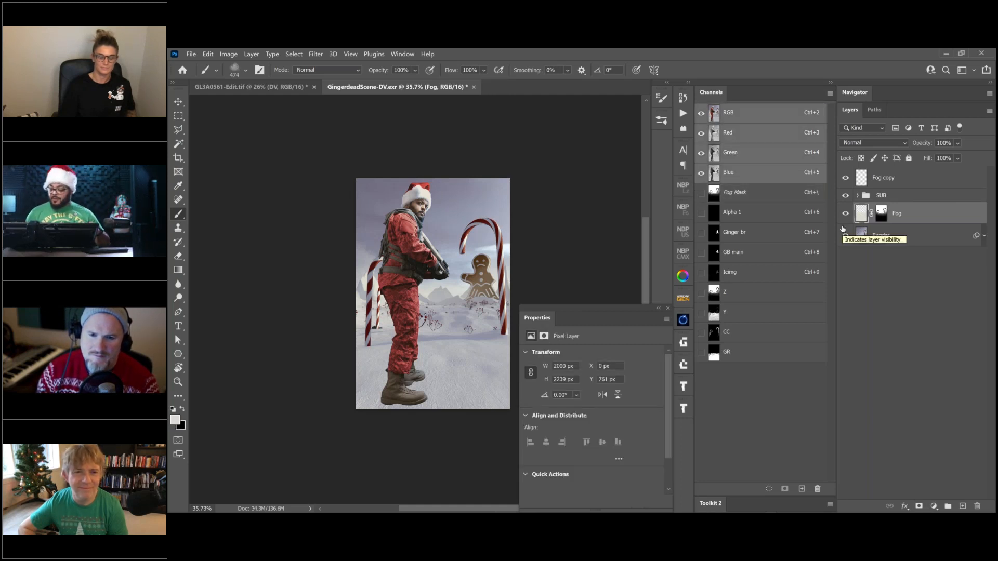
key("ctrl+backslash")
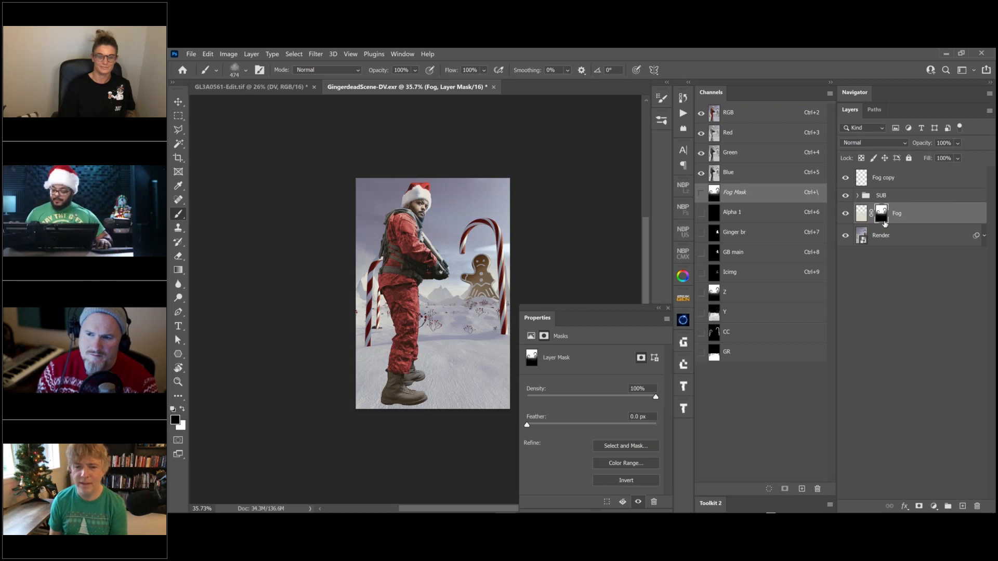
key("l")
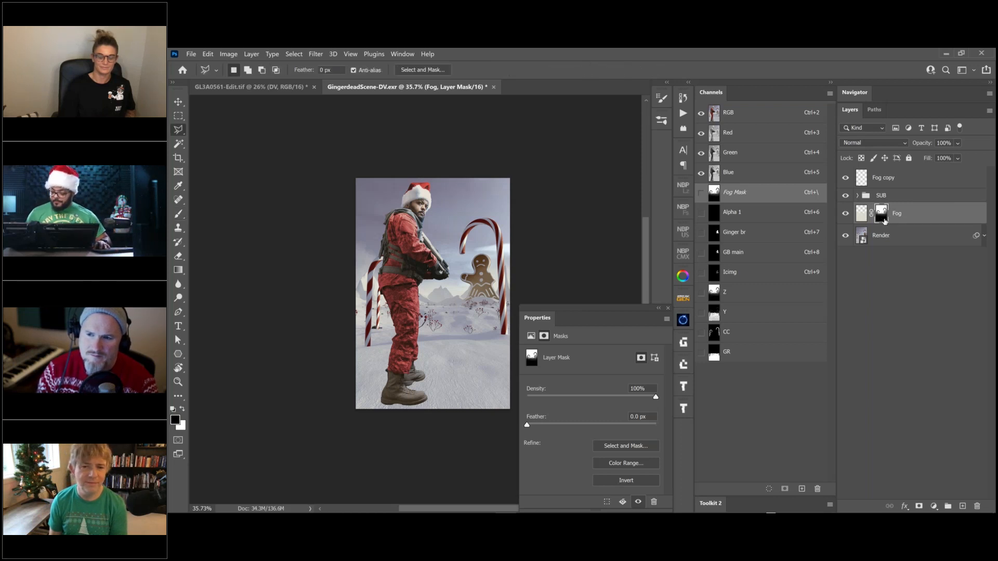
left_click_drag(885, 221, 886, 237)
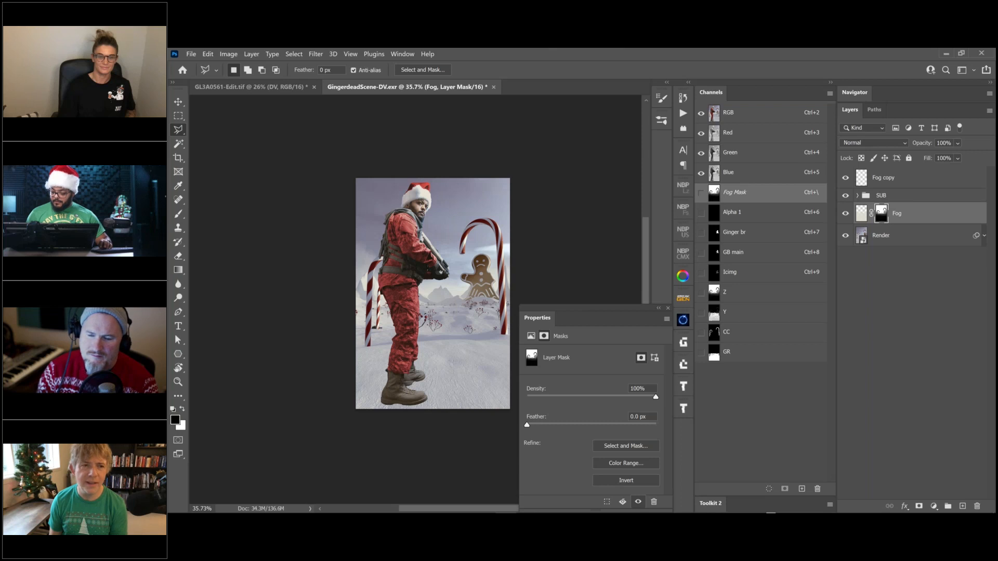
key("ctrl+l")
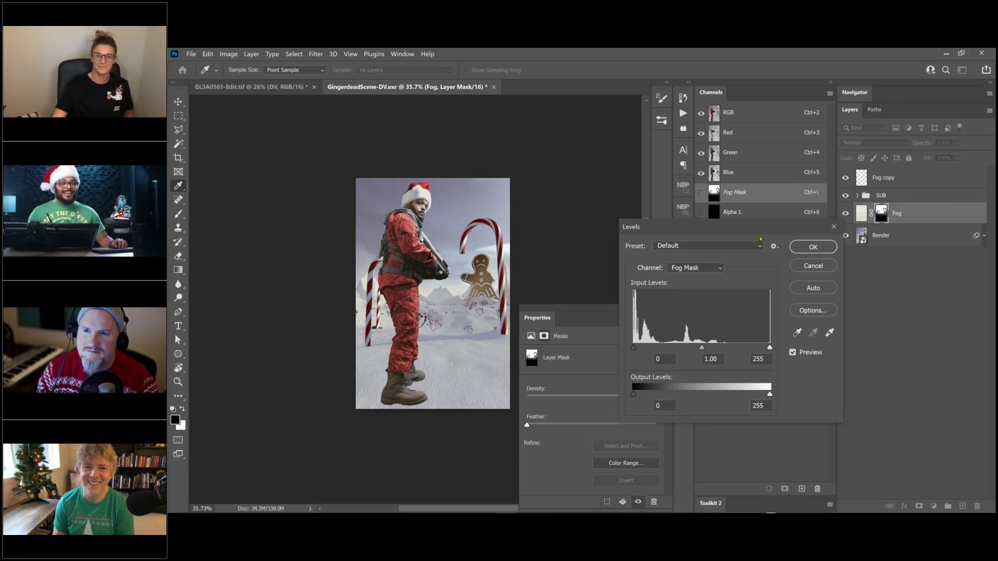
left_click_drag(777, 231, 735, 237)
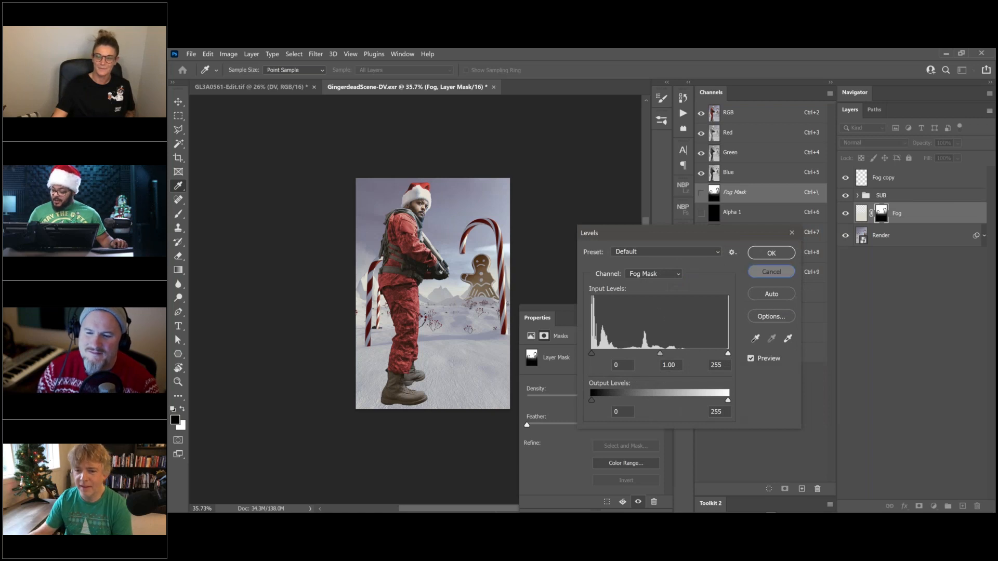
left_click(772, 271)
key("l")
key("ctrl+2")
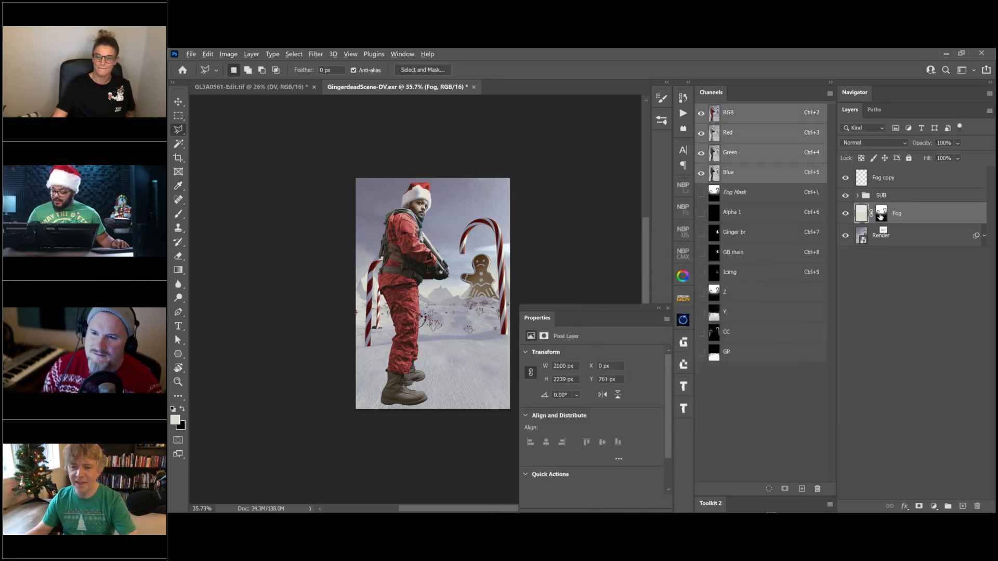
Step: Display the Fog layer's mask on its own in the canvas to examine its depth gradient
left_click(880, 218, "alt")
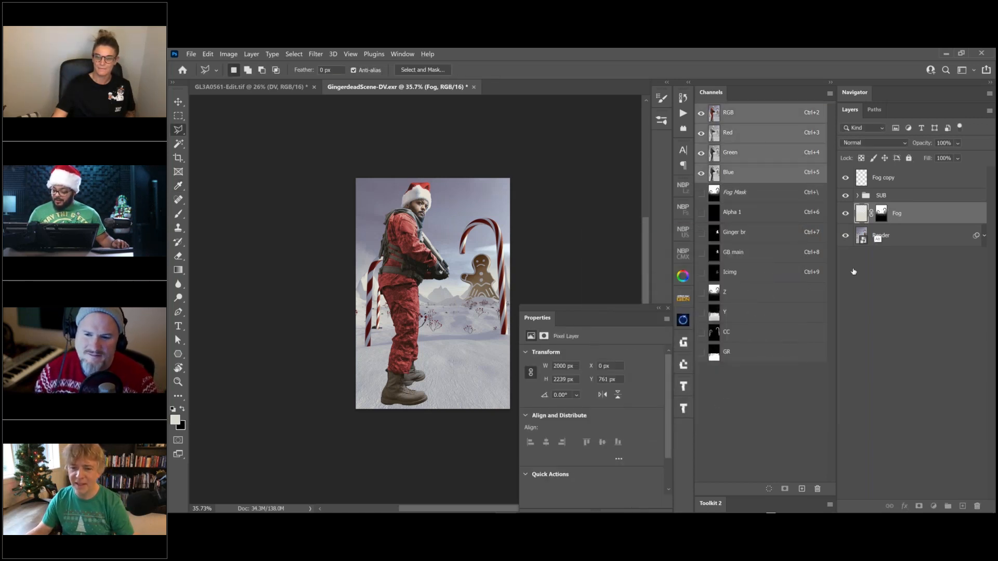
left_click(876, 217, "alt")
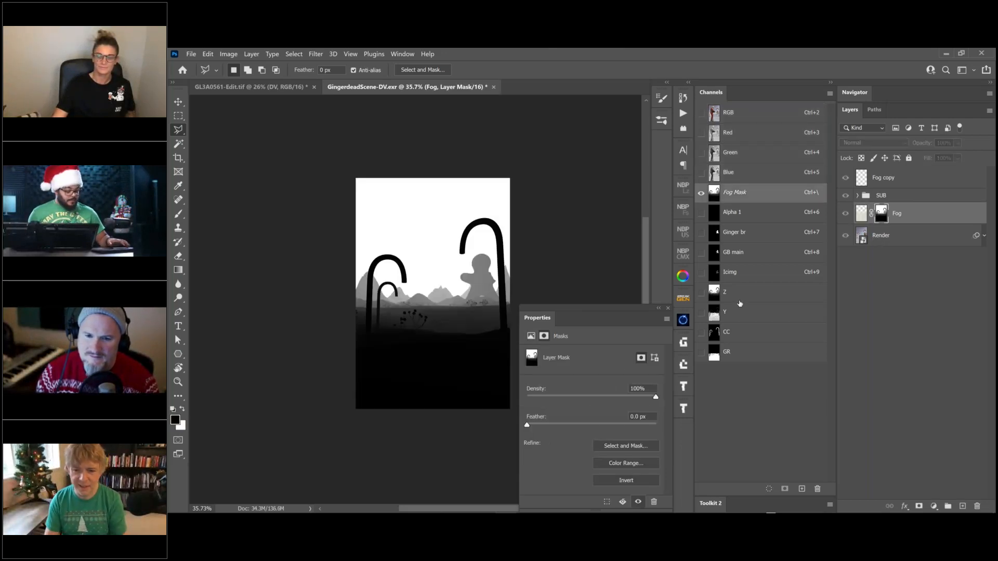
Step: Lighten the Fog layer mask with Levels by setting the midtone input to 2.24, and compare the composite with the Fog layer hidden and shown
key("ctrl+l")
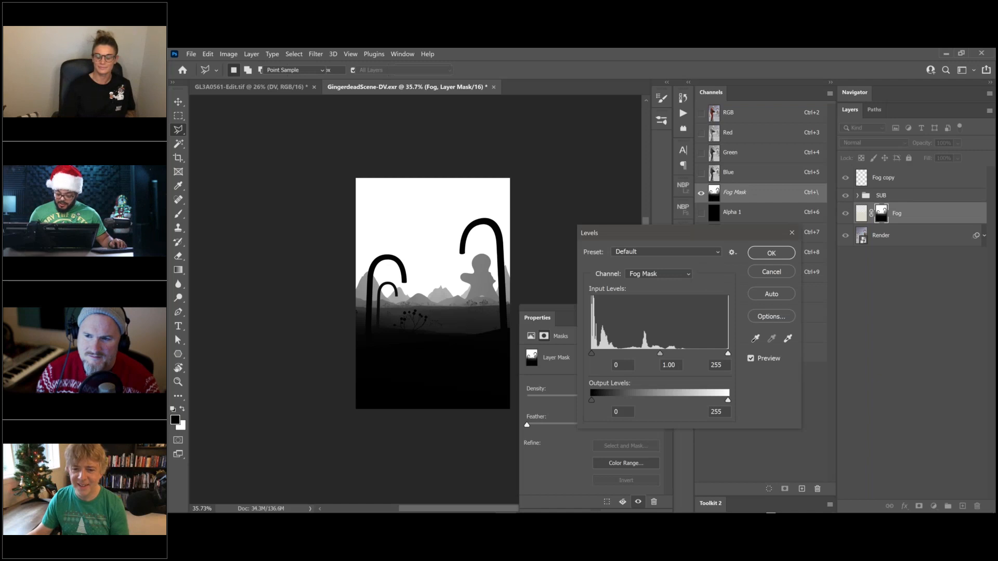
left_click_drag(660, 353, 620, 353)
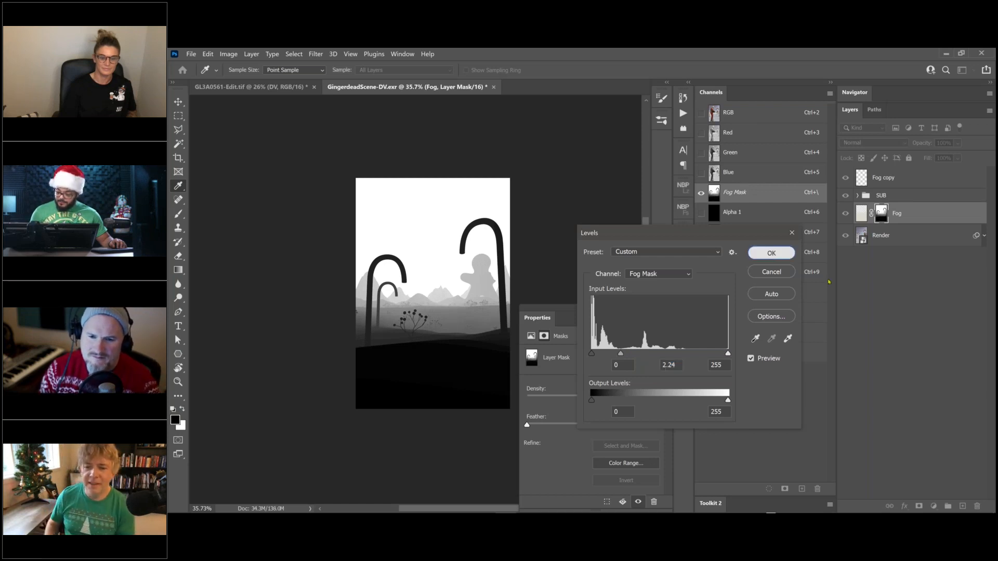
left_click(772, 253)
left_click(864, 221)
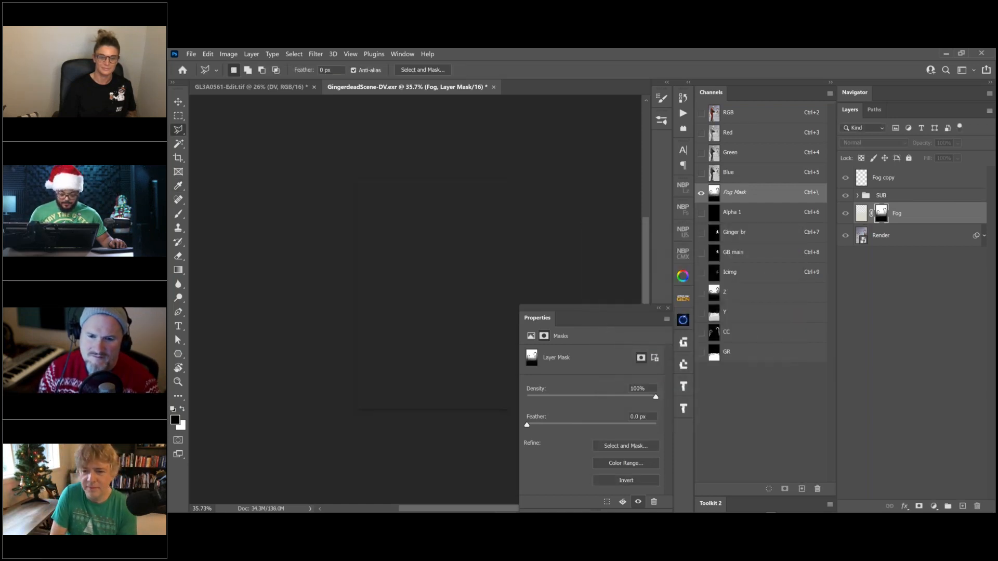
left_click(846, 215)
left_click(846, 215)
left_click(845, 213)
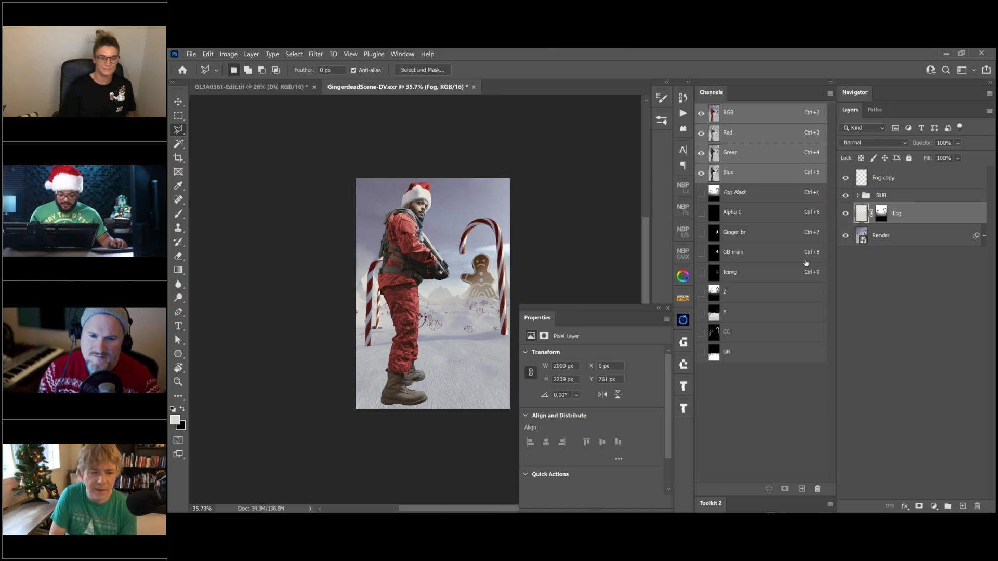
Step: Select the Fog copy layer and paint fog over the soldier's lower legs and surrounding snow with a 382 px Brush
left_click(890, 182)
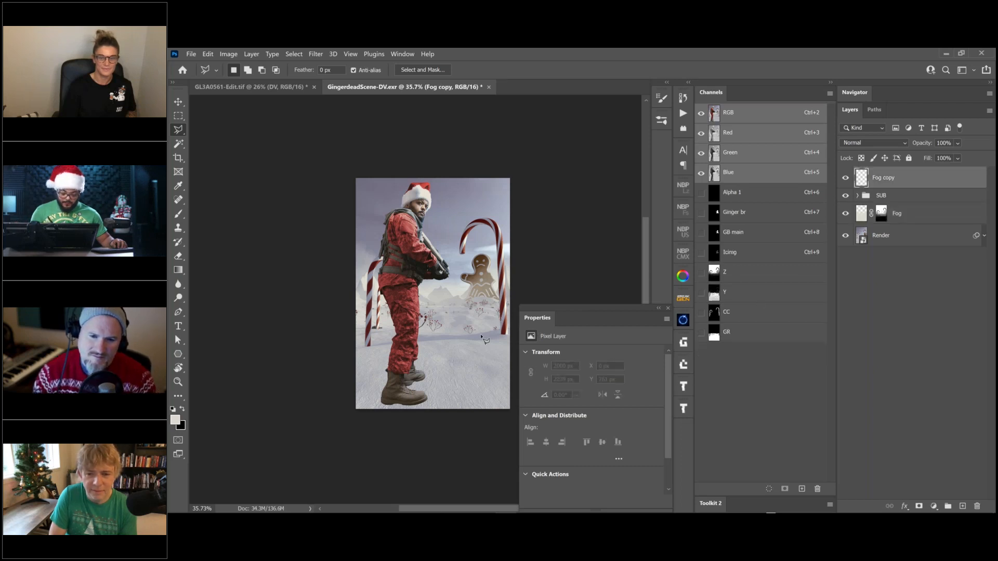
key("b")
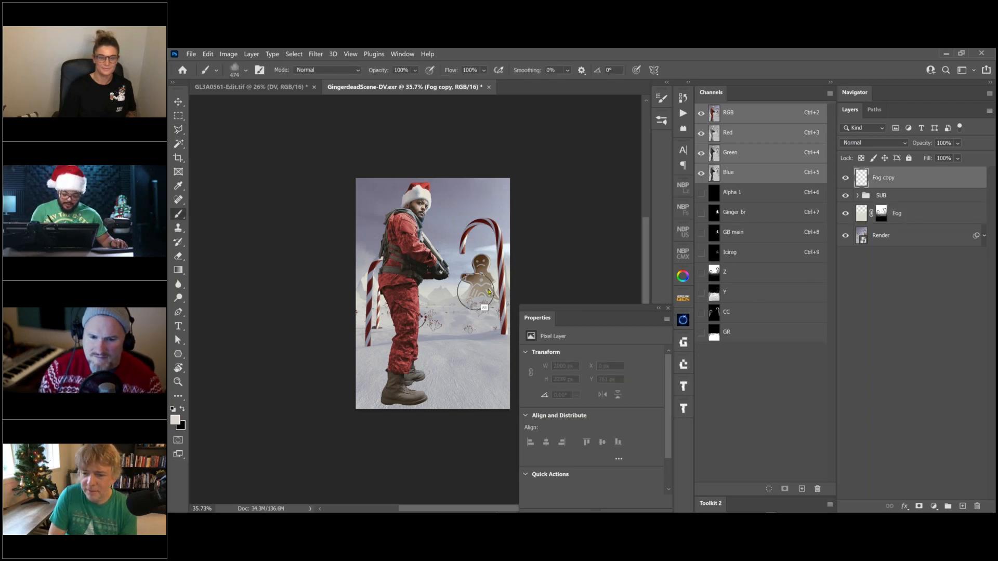
right_click_drag(475, 292, 467, 292, "alt")
mouse_move(364, 307)
left_mouse_down()
mouse_move(480, 367)
mouse_move(364, 381)
left_mouse_up()
left_click_drag(494, 372, 364, 383)
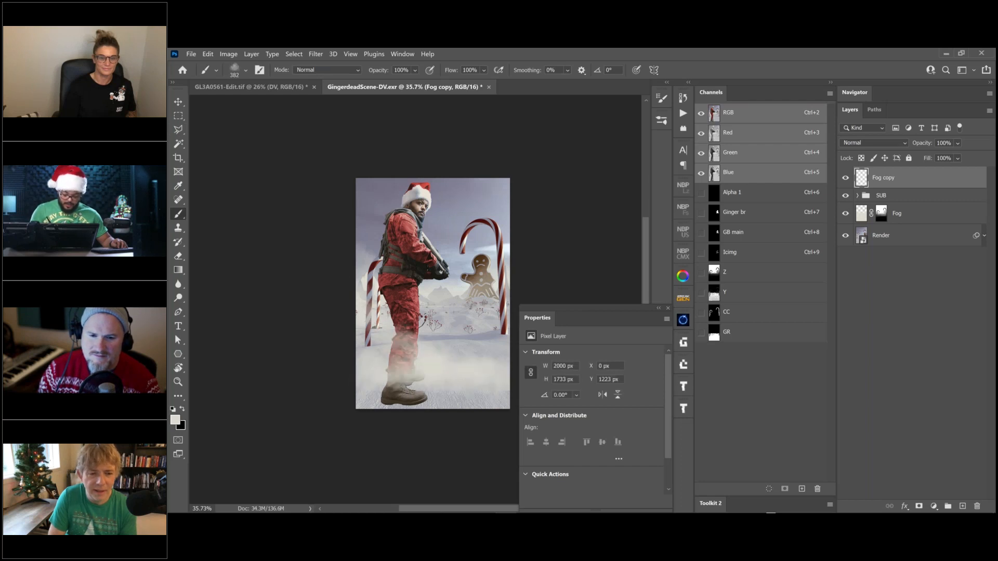
Step: Enlarge the brush to 807 px, enable pen pressure for opacity and undo the last fog strokes over the legs
right_click_drag(504, 348, 545, 350, "alt")
left_click_drag(504, 349, 440, 331)
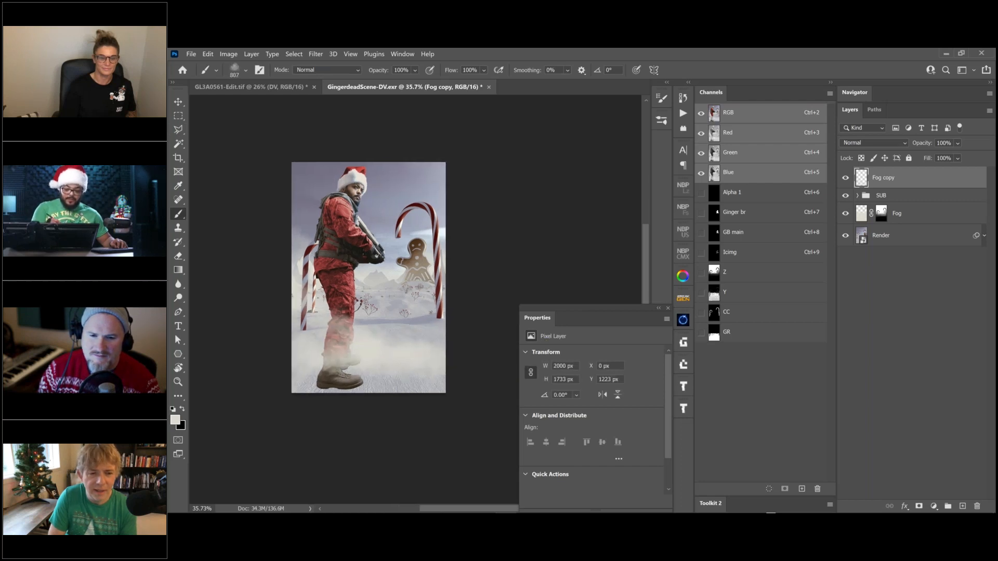
left_click(430, 70)
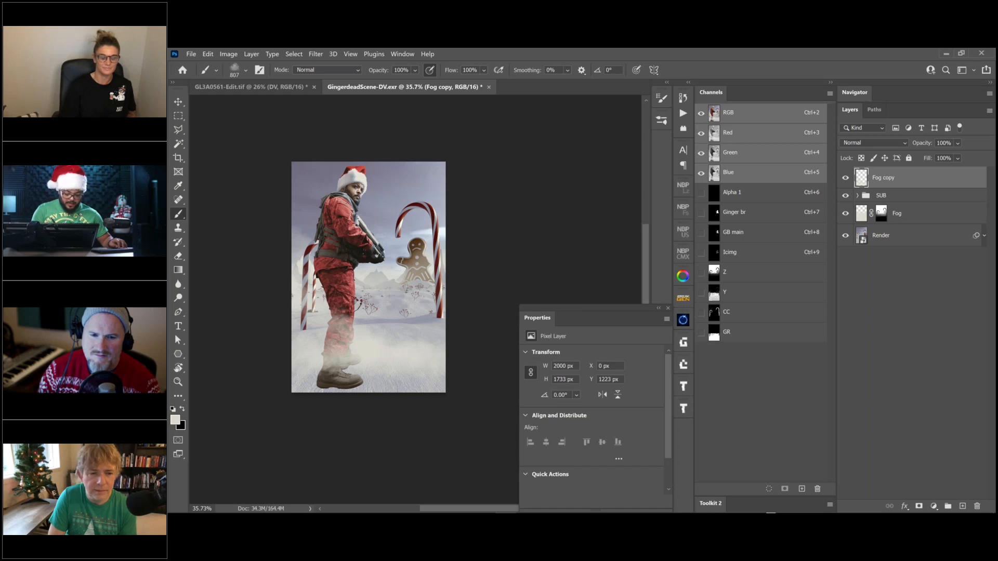
key("ctrl+z")
key("ctrl+z")
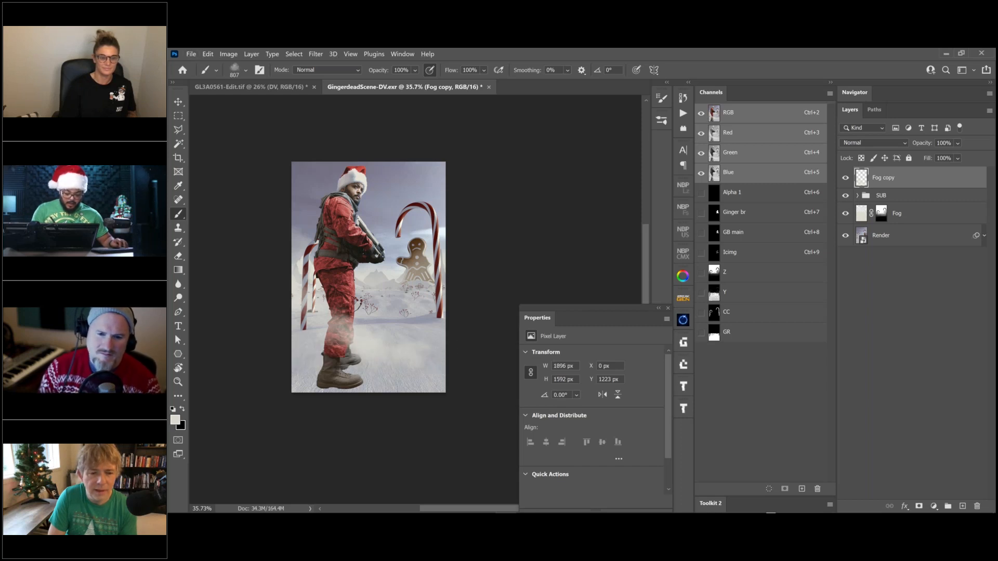
Step: Paint soft foreground fog on the Fog copy layer across the boots, snowy ground and the soldier's legs
left_click_drag(272, 370, 463, 369)
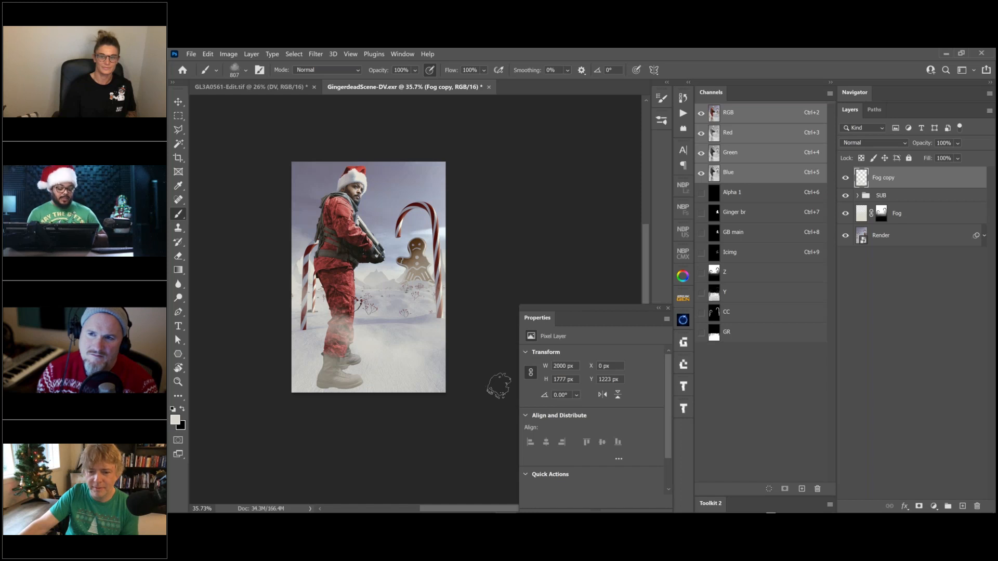
left_click(327, 347)
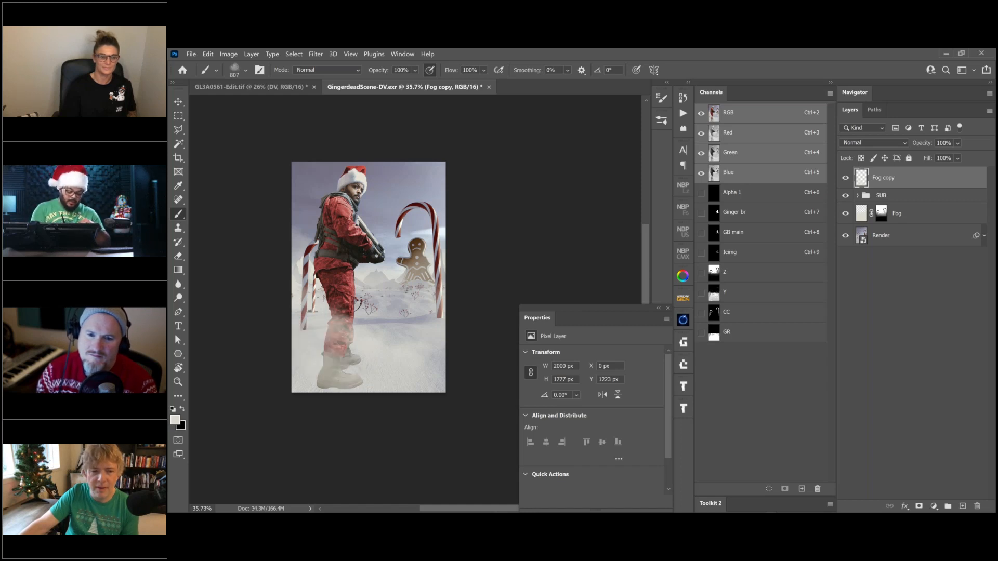
left_click(324, 340)
left_click(316, 273)
left_click(382, 317)
left_click(412, 320)
left_click(352, 332)
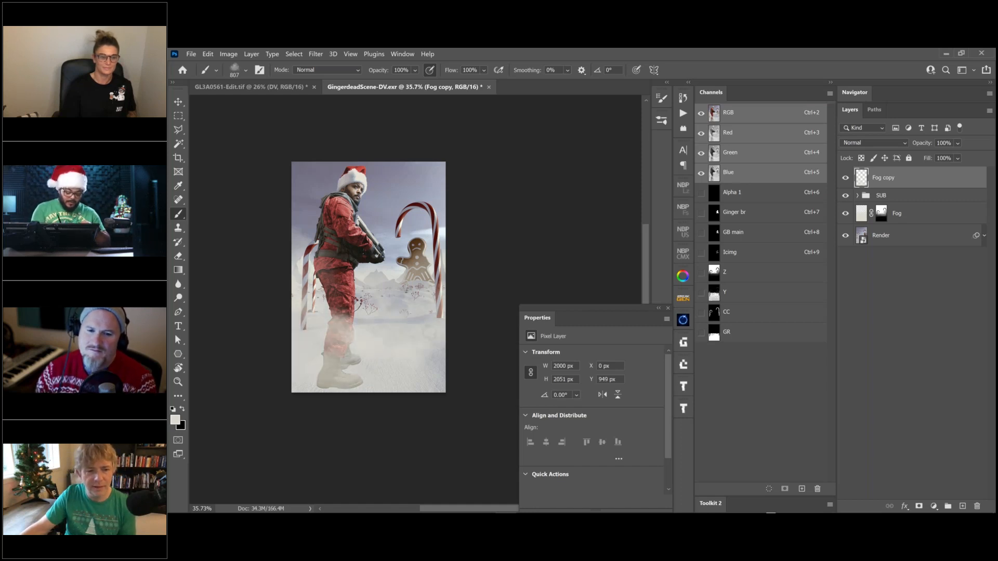
left_click(347, 316)
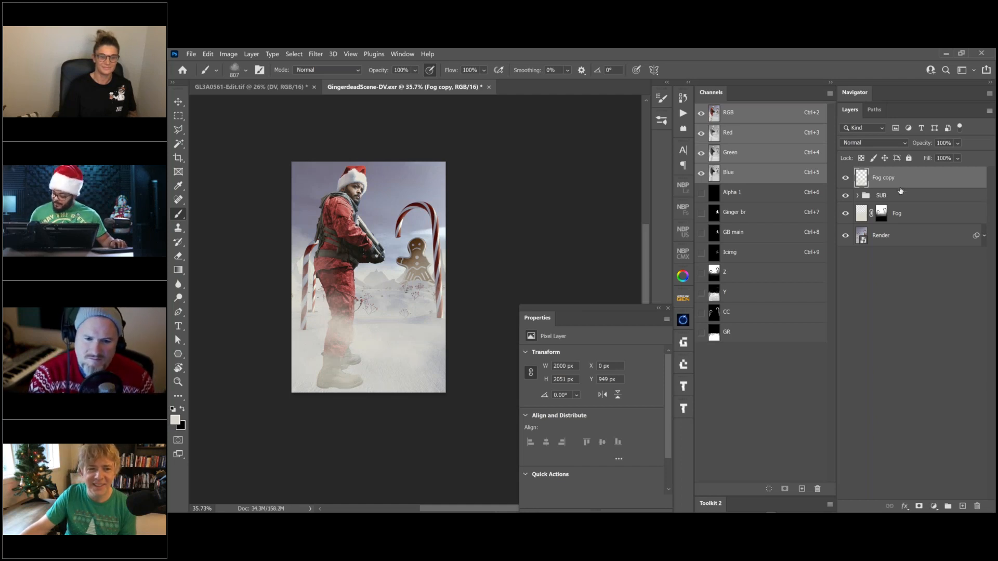
Step: Add a layer mask to Fog copy, thin the fog over the shins in black, restore some in white and retarget the layer's pixels
left_click(918, 506)
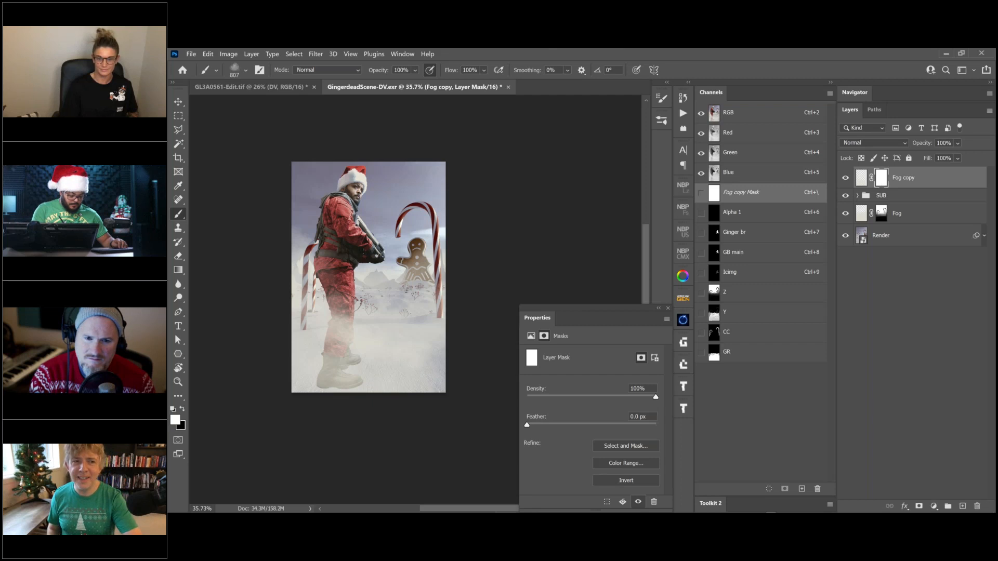
left_click(343, 332)
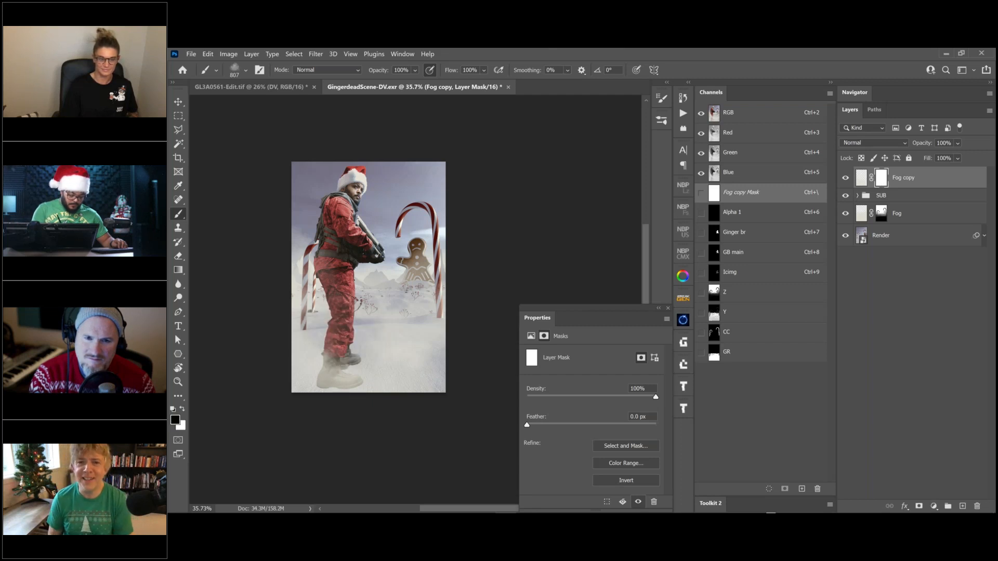
key("x")
left_click(339, 338)
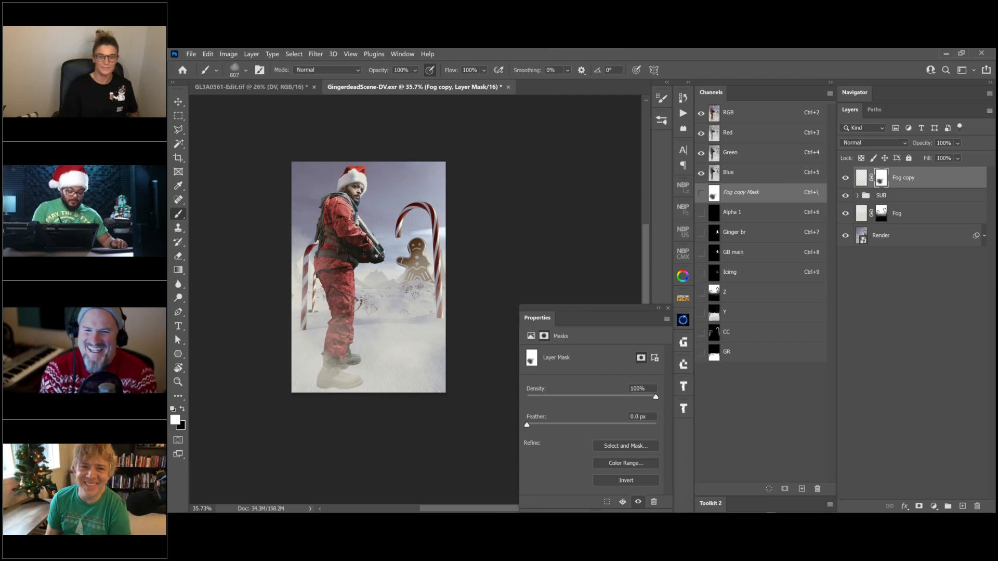
left_click(341, 341)
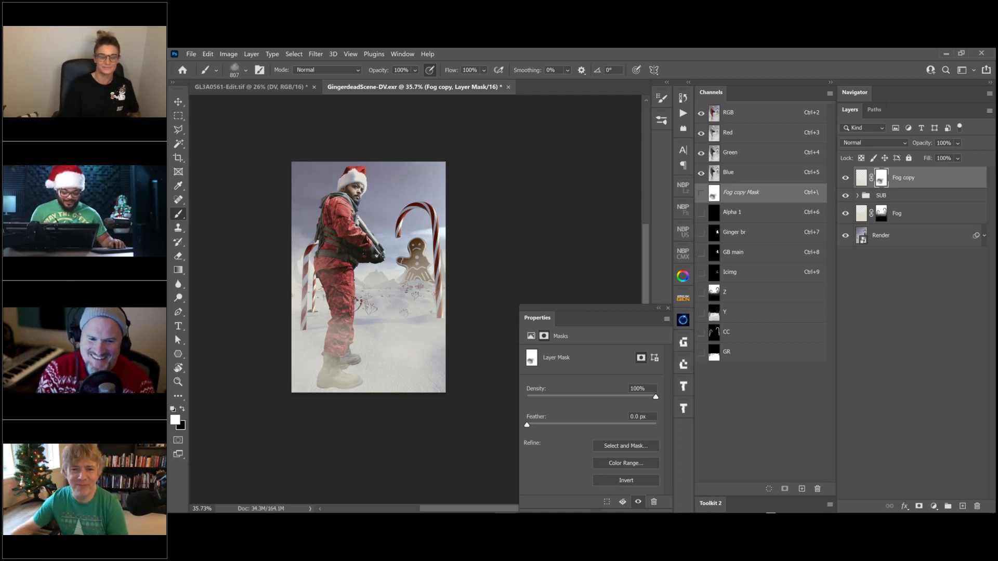
key("ctrl+2")
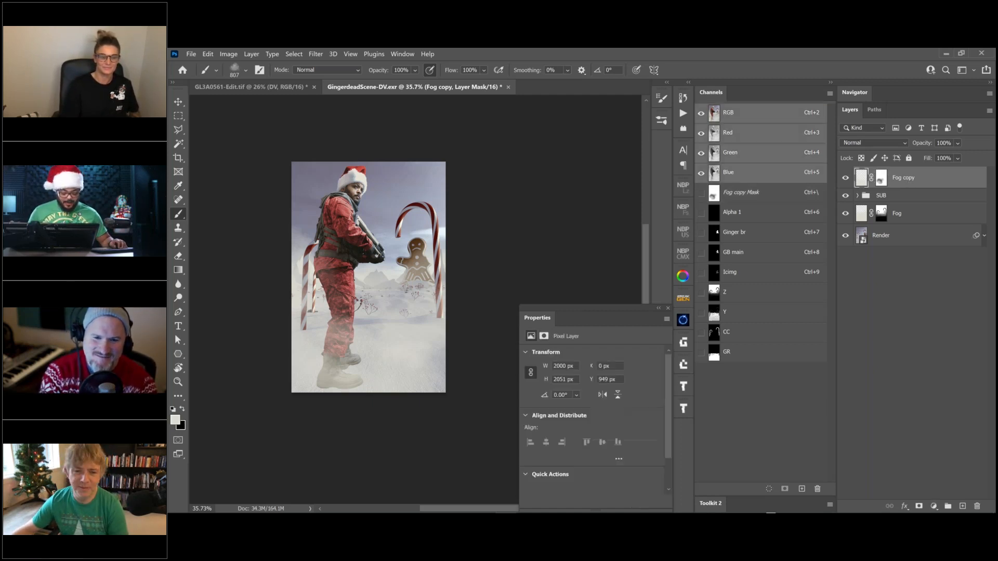
left_click_drag(425, 339, 439, 365)
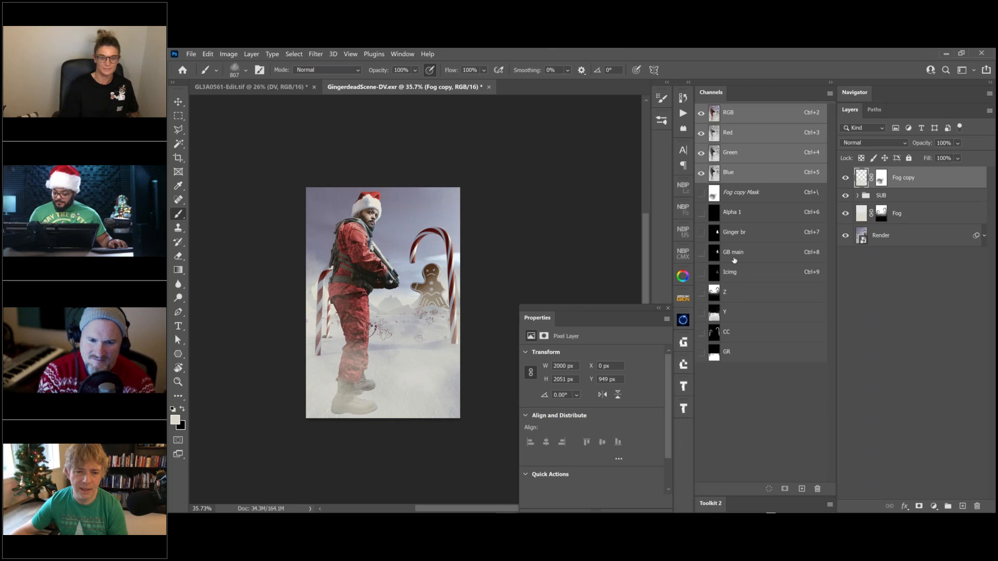
Step: Load the CC channel as a selection and brighten the candy canes with a Curves adjustment layer by raising the midtones
left_click(715, 333, "ctrl")
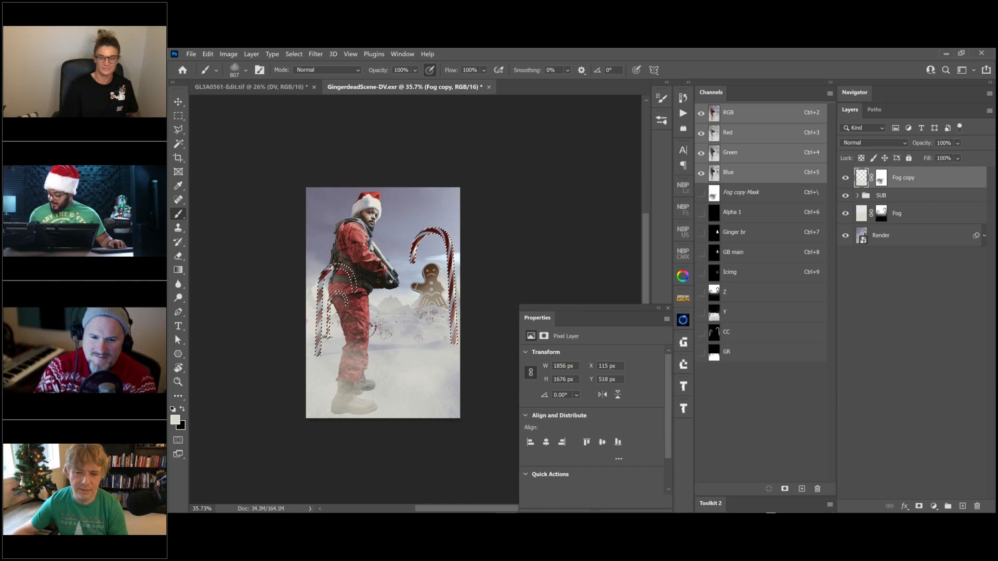
left_click(933, 505)
left_click(925, 374)
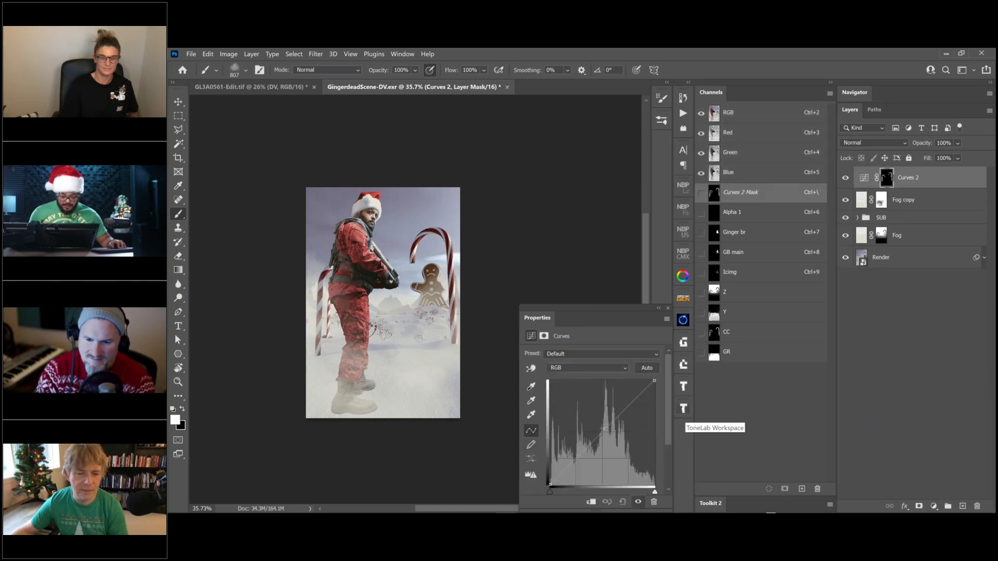
left_click_drag(597, 438, 597, 420)
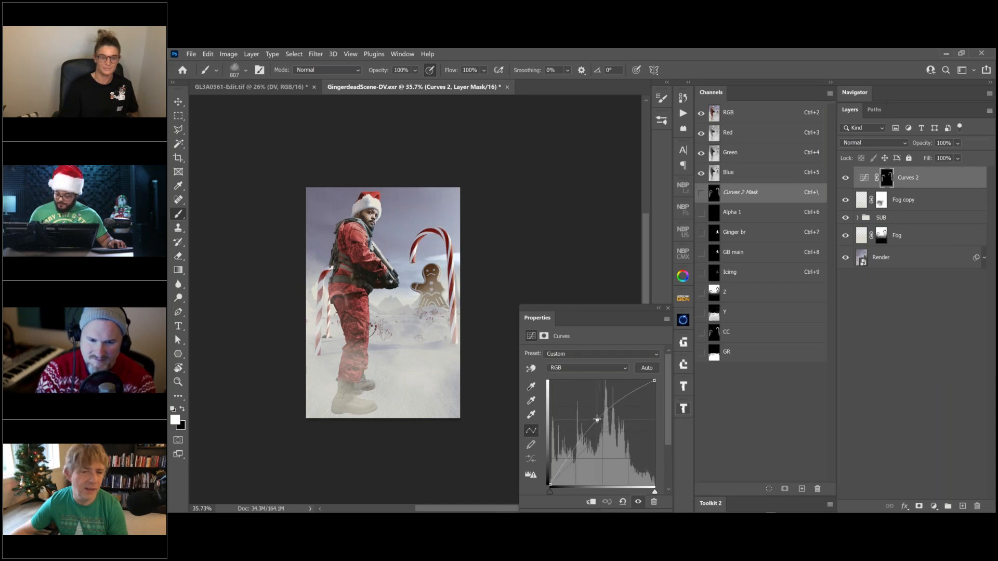
Step: Move the Fog copy layer and SUB group above the candy cane Curves layer, and compare the image with that Curves layer off and on
left_click(895, 215)
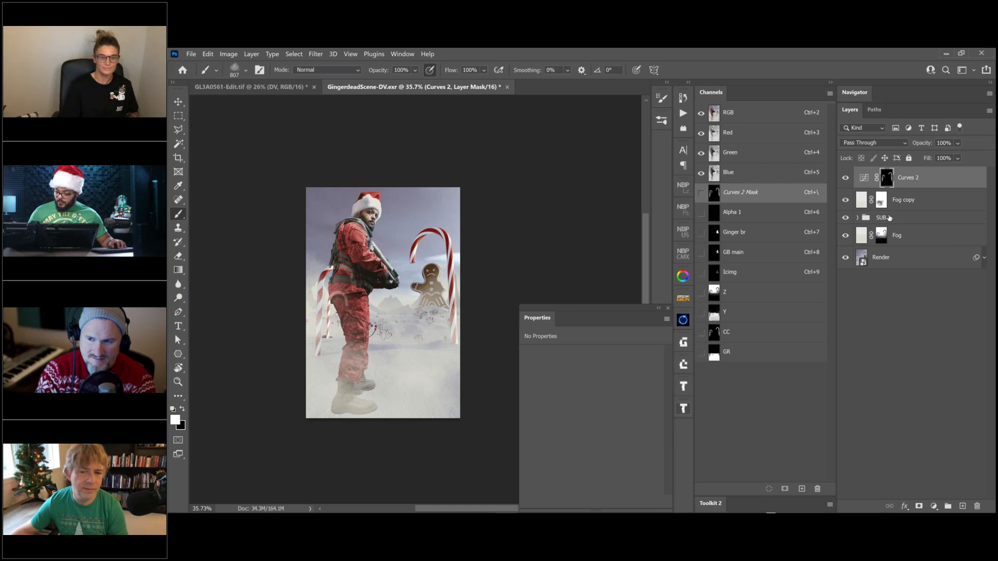
left_click(896, 206, "shift")
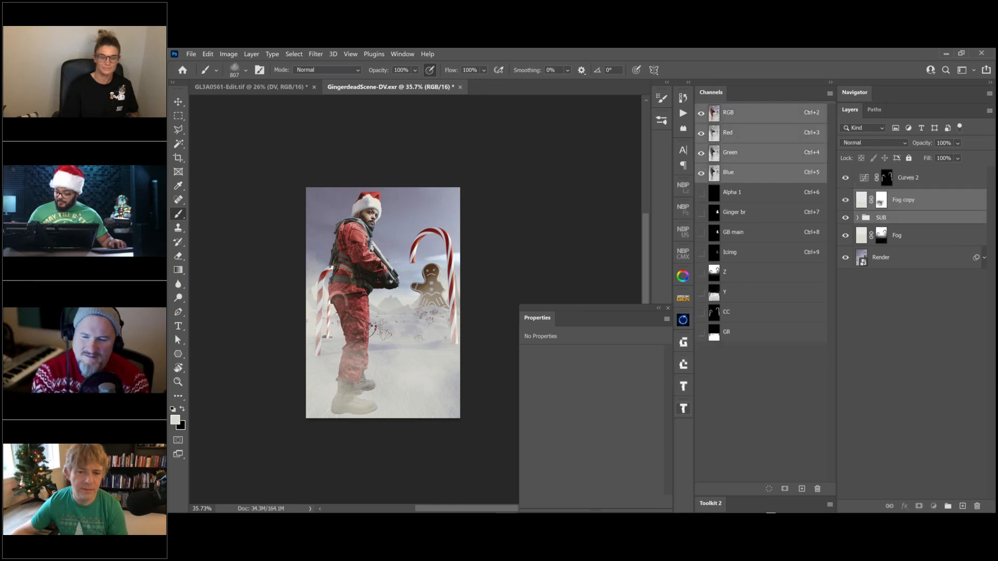
key("ctrl+bracketright")
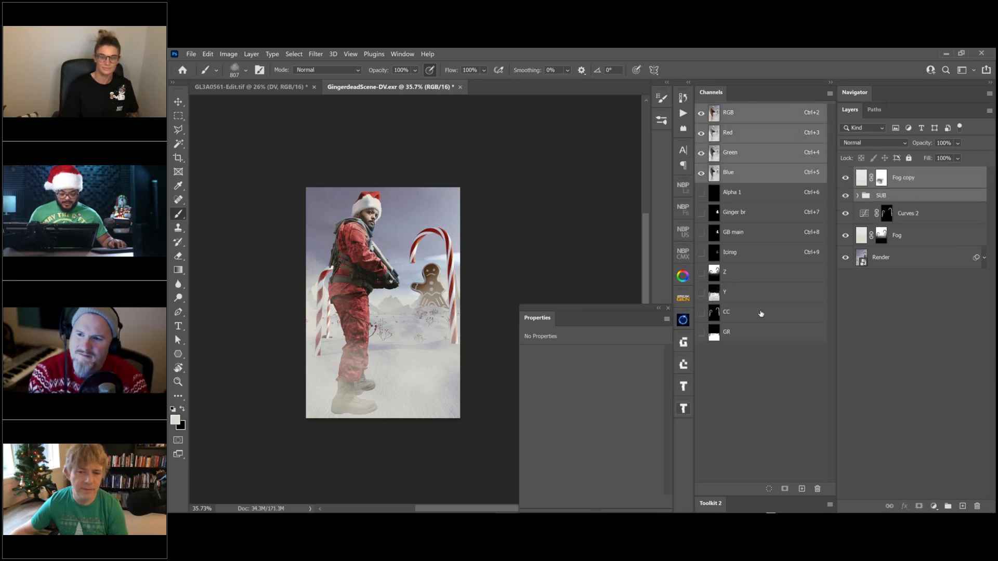
left_click(916, 217)
left_click(845, 213)
left_click(846, 215)
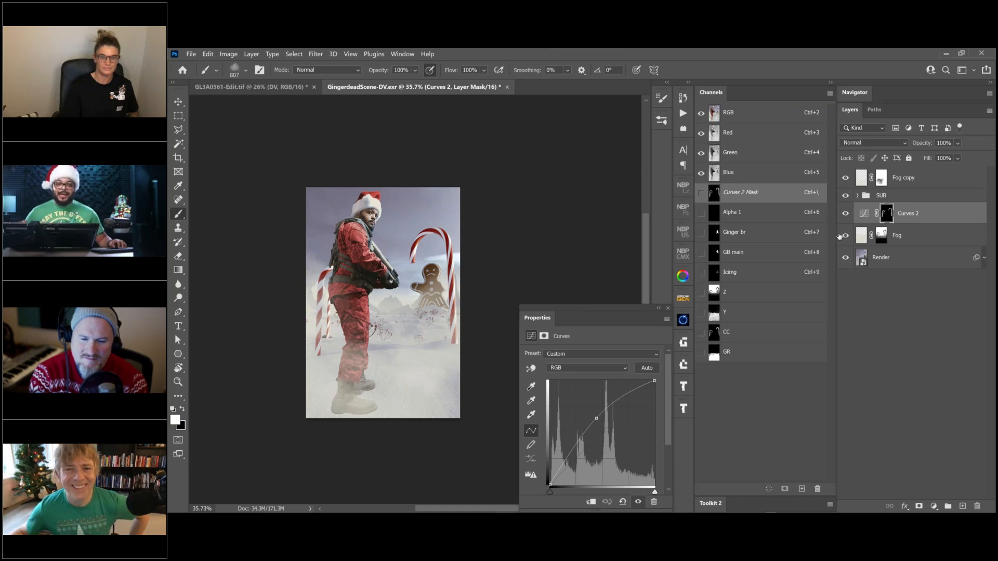
left_click(925, 213)
left_click_drag(447, 335, 469, 331)
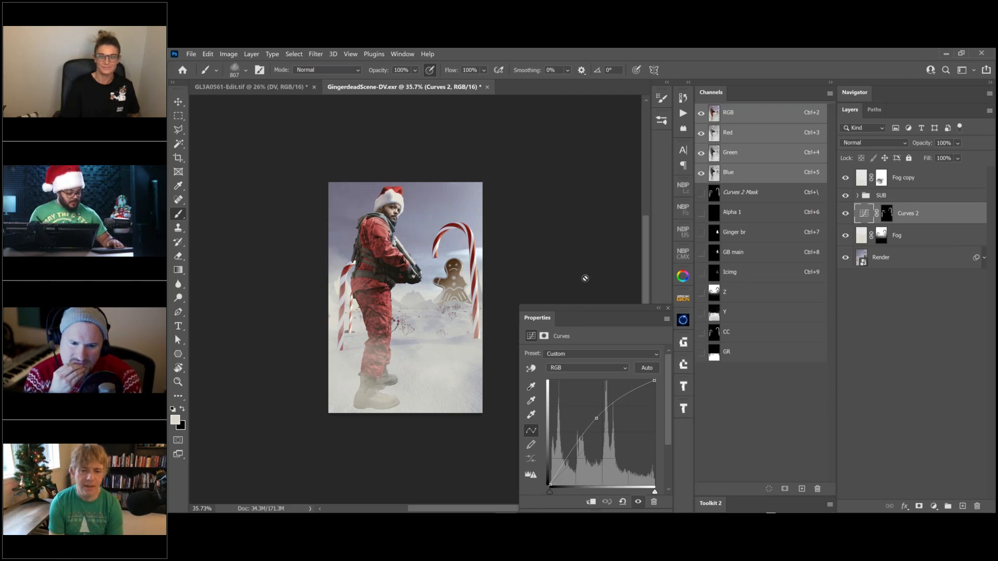
Step: Switch to Adobe Bridge, place the snow overlay 2.png into the scene beneath the SUB group and move it up to Y 0 px
key("super+Tab")
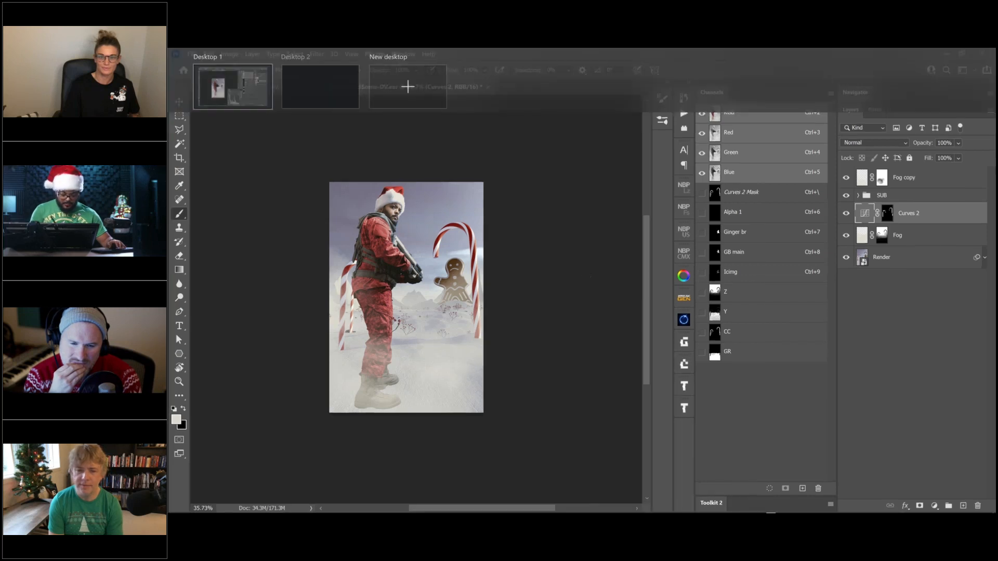
left_click(460, 314)
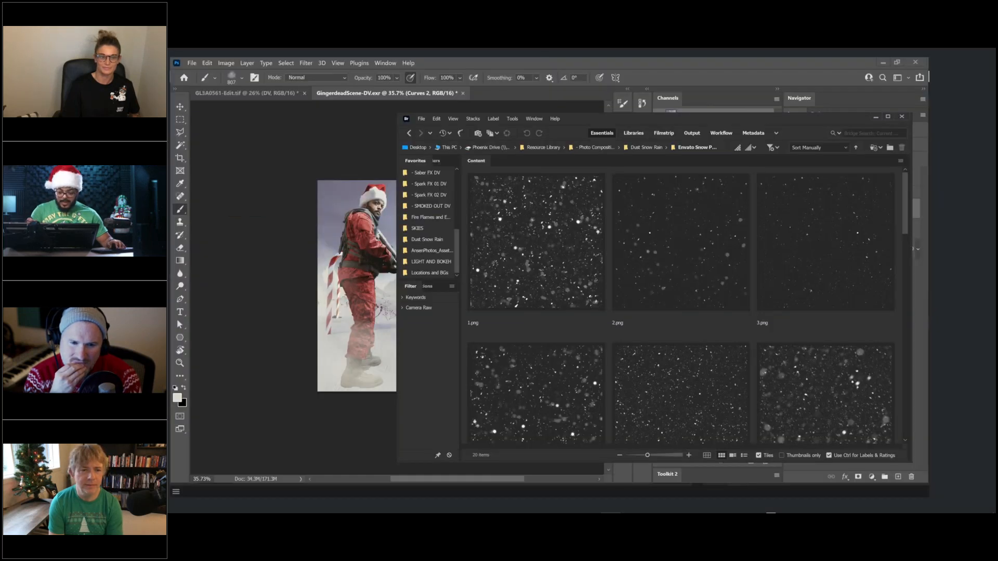
left_click_drag(709, 104, 759, 82)
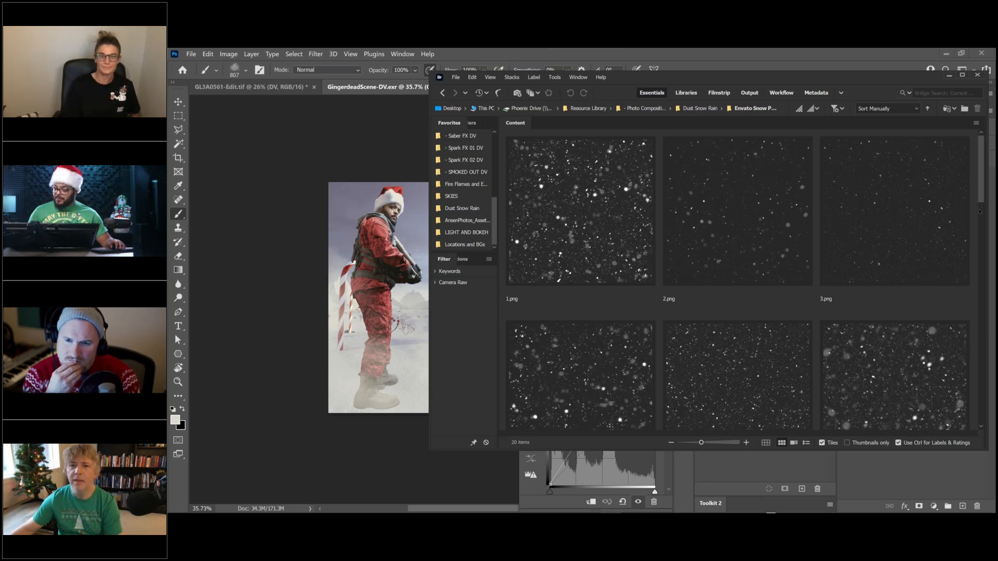
scroll(979, 211, "down", 2)
scroll(978, 218, "up", 2)
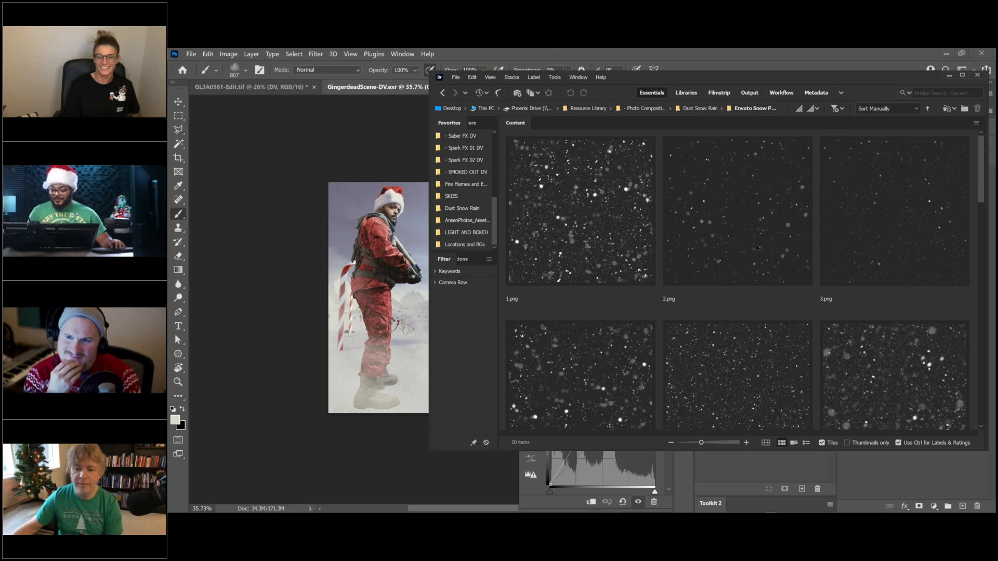
left_click_drag(757, 247, 383, 276)
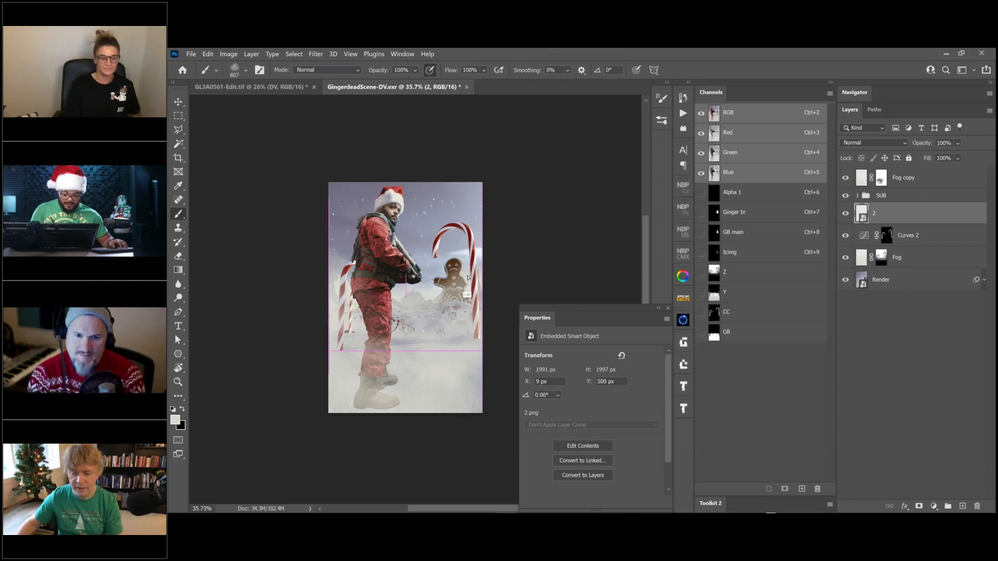
left_click_drag(468, 266, 468, 266, "ctrl")
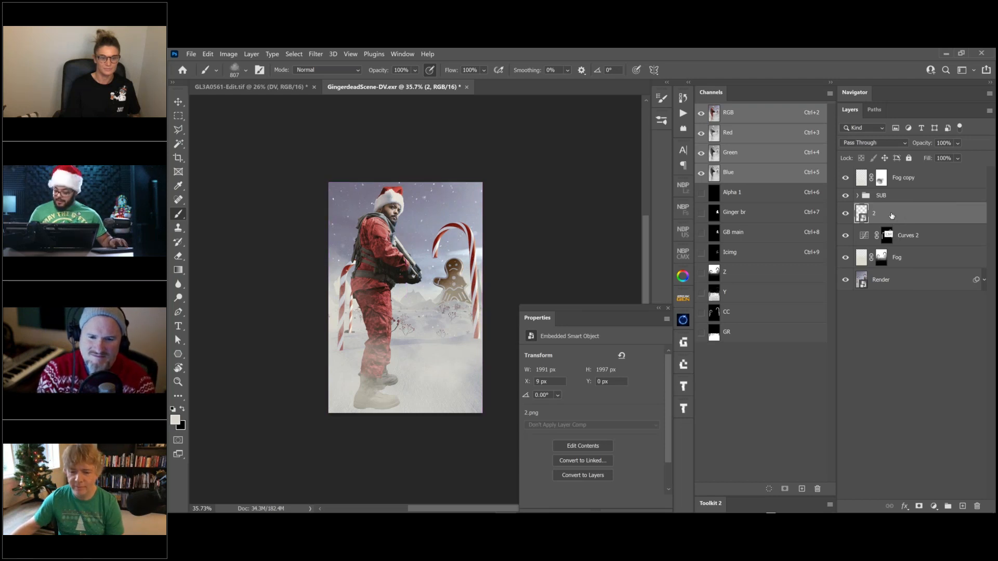
Step: Group the snow overlay layer and name the group BG S
key("ctrl+g")
double_click(884, 209)
type("BG S")
key("Return")
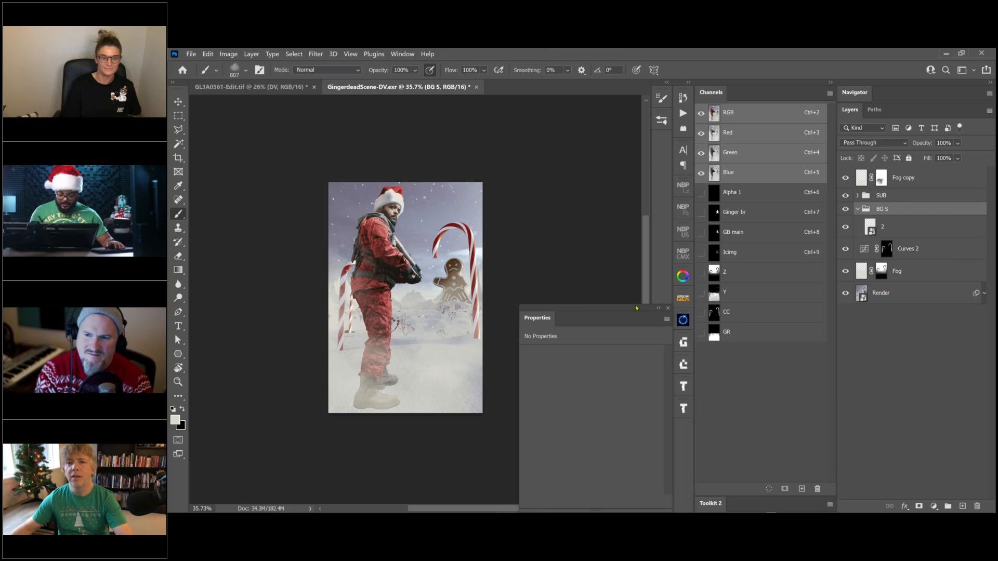
Step: Switch to Adobe Bridge and place the dense snow overlay 18.png into the scene between the SUB and BG S groups
key("super+Tab")
key("Return")
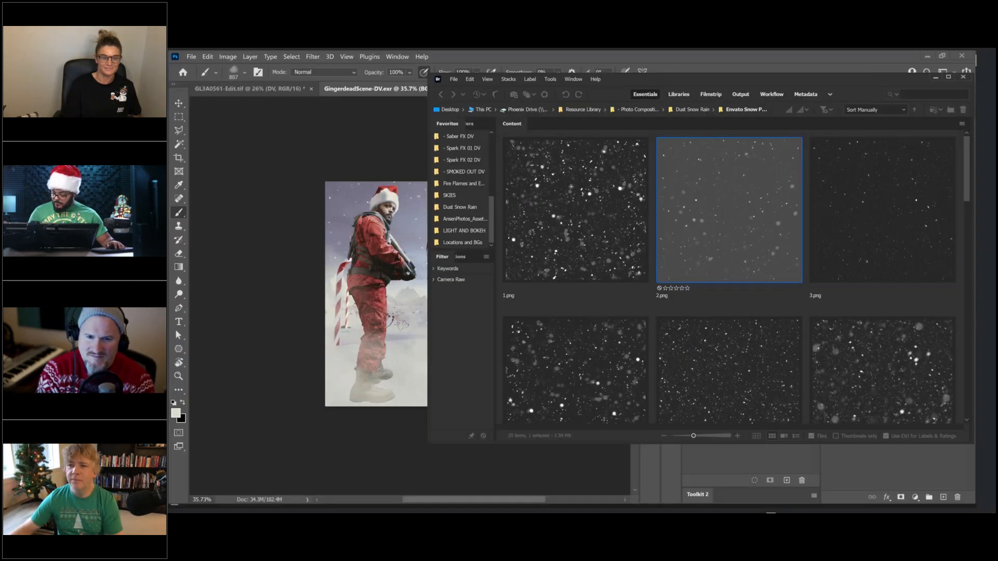
scroll(952, 304, "down", 8)
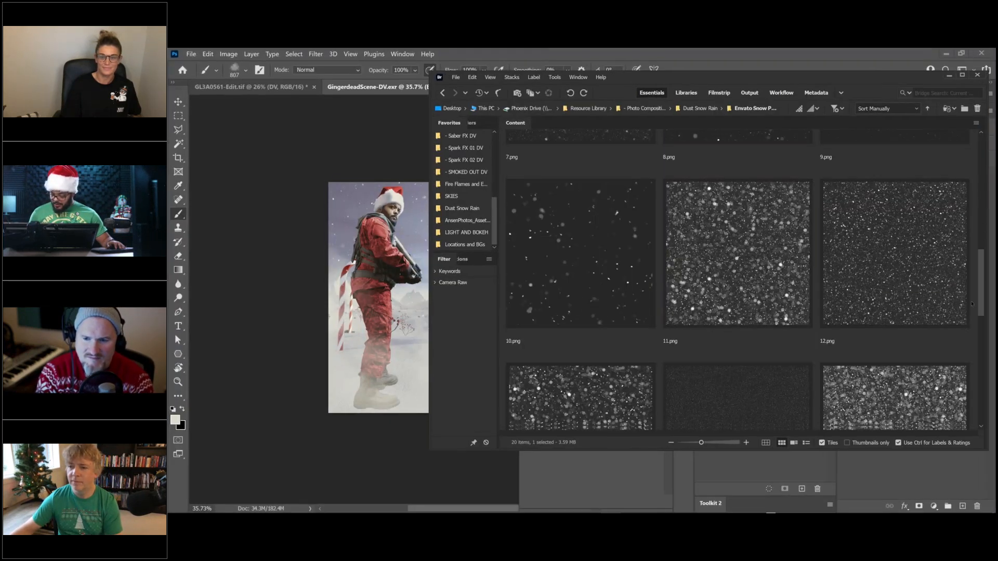
scroll(972, 304, "down", 6)
scroll(968, 373, "down", 1)
left_click_drag(915, 338, 391, 322)
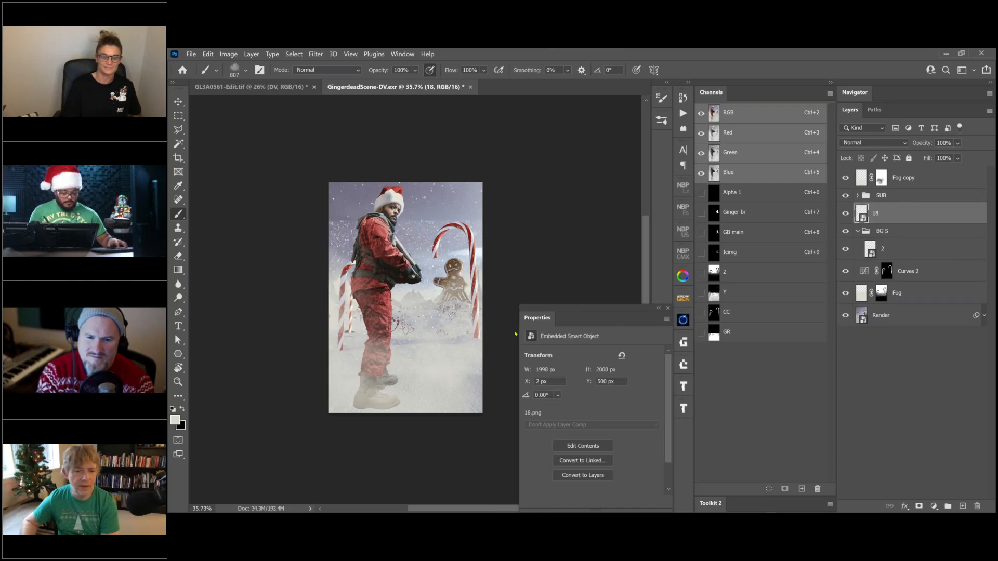
Step: Scale the 18 snow overlay to 46.44% and position it at X -116 px, Y 0 px
key("ctrl+t")
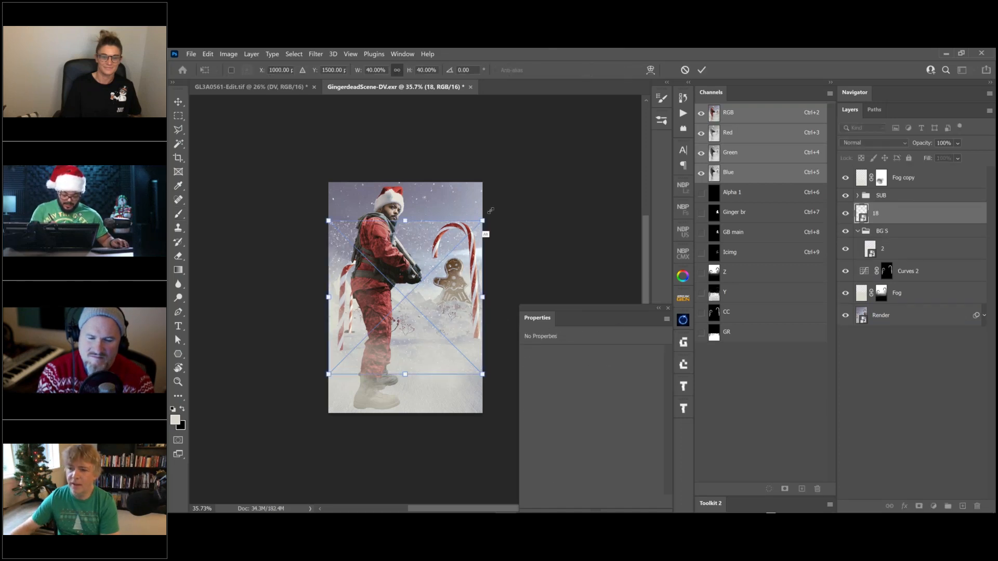
left_click_drag(494, 206, 500, 200, "alt")
left_click_drag(464, 293, 467, 267)
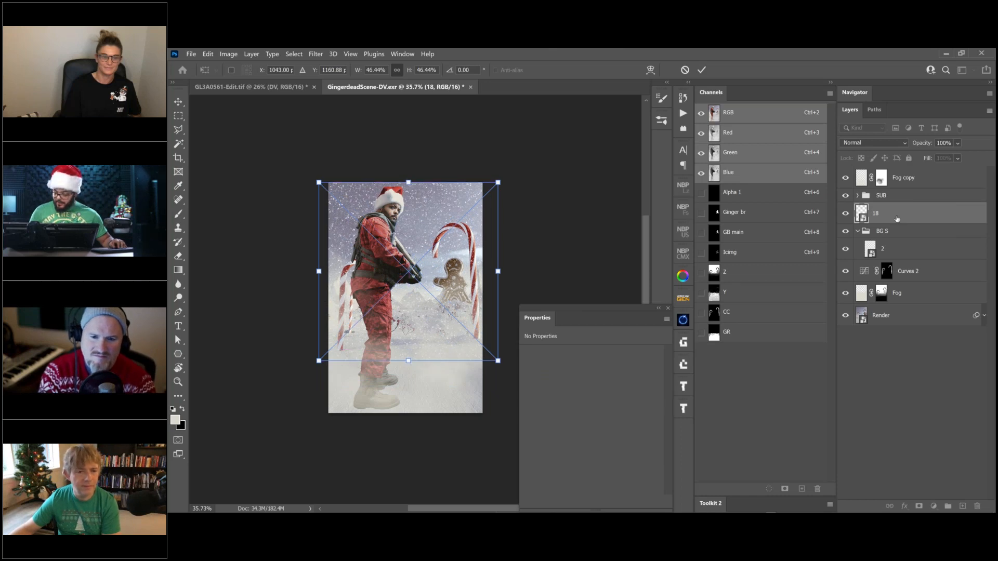
key("Return")
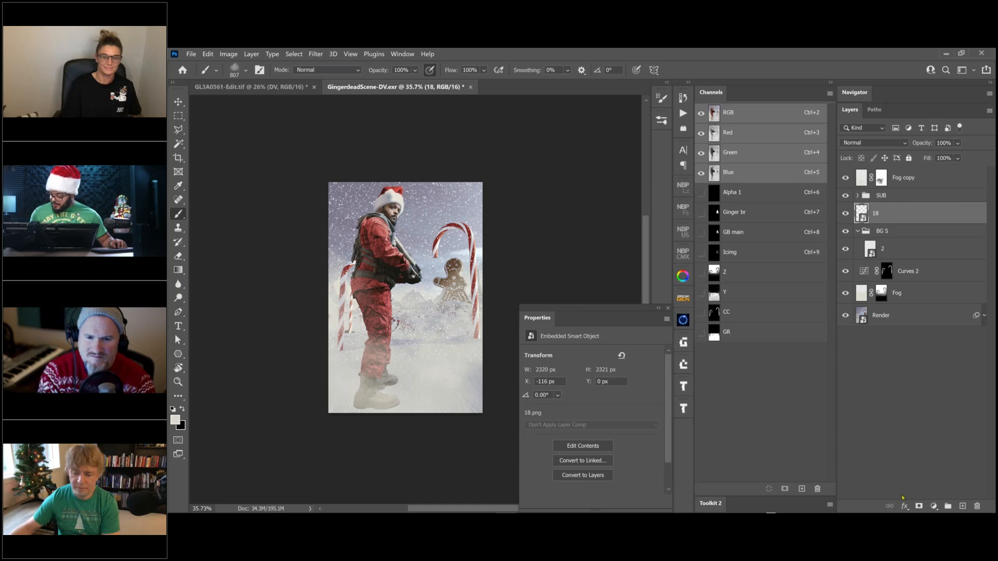
Step: Add a layer mask to the 18 snow layer and paint black across its lower part to fade the snow near the ground
left_click(919, 507)
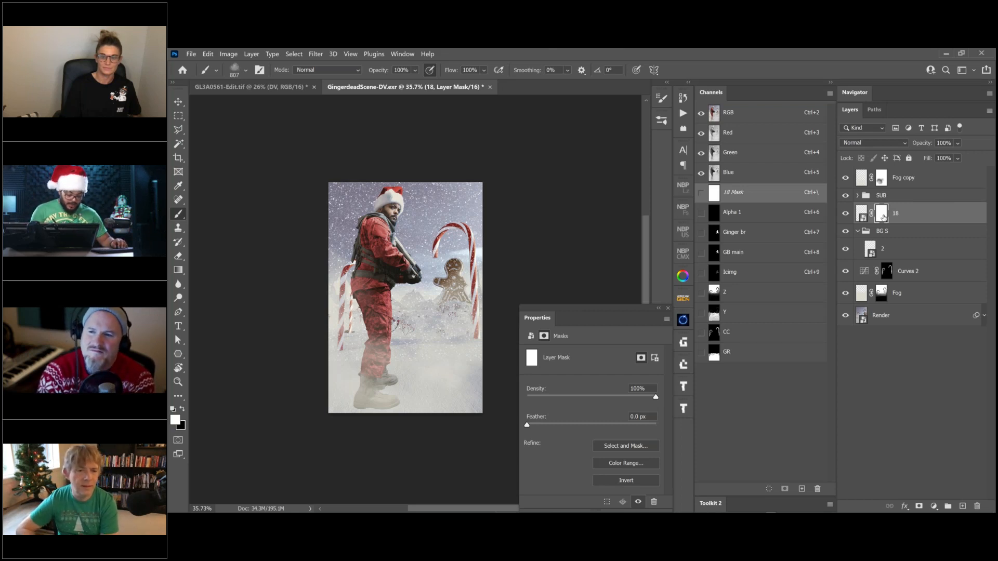
key("x")
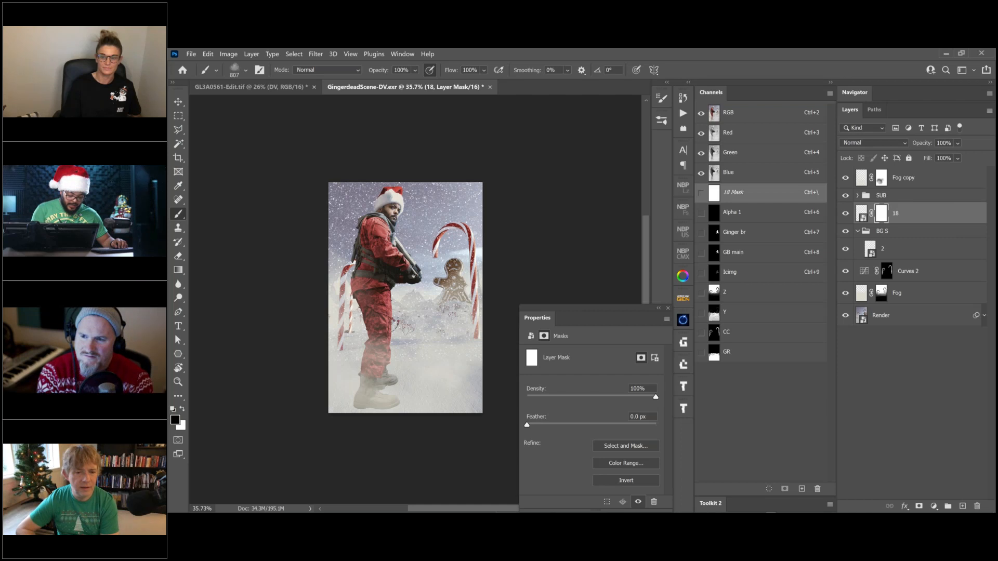
mouse_move(371, 360)
left_mouse_down()
mouse_move(489, 364)
mouse_move(362, 378)
mouse_move(489, 374)
left_mouse_up()
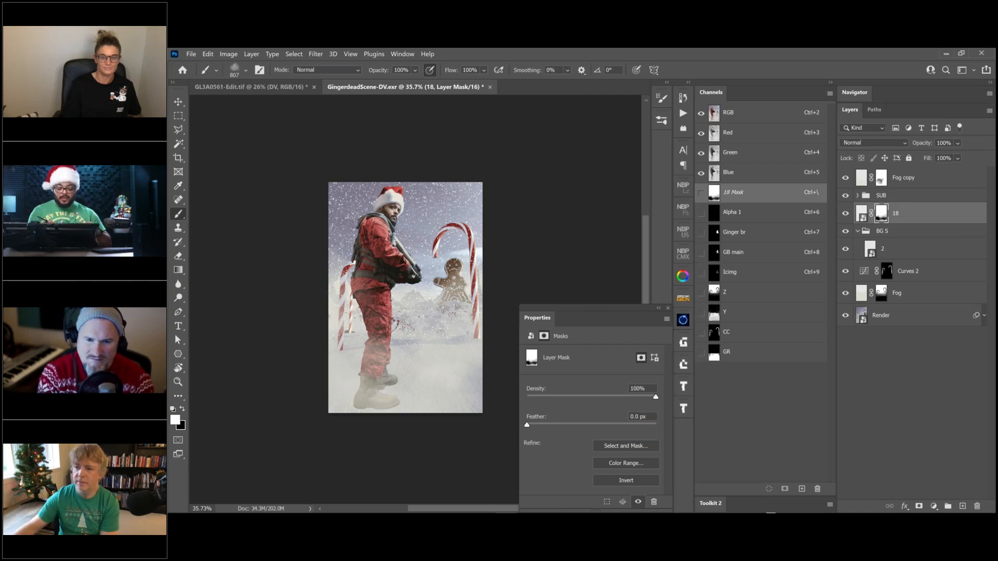
left_click(912, 217)
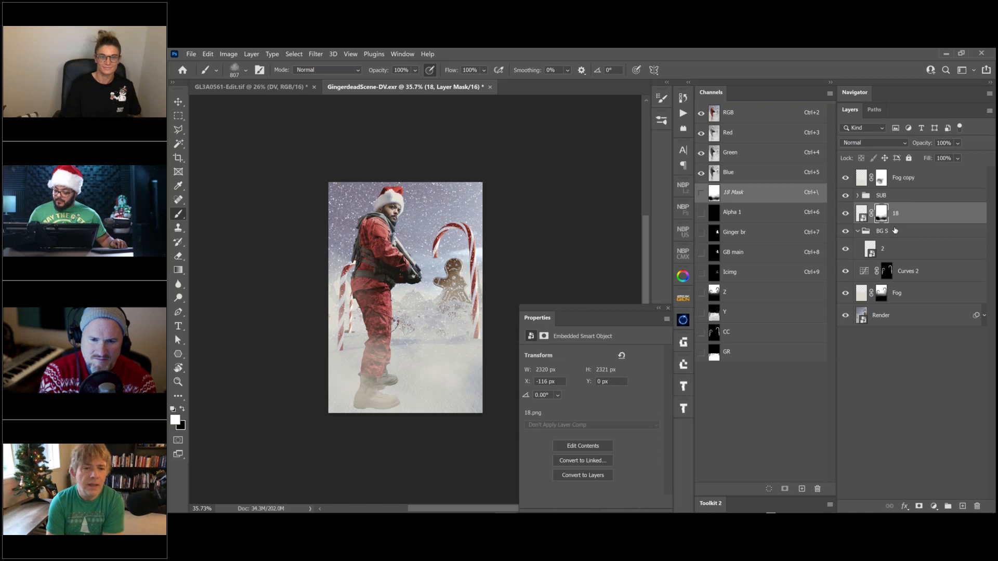
left_click(865, 215)
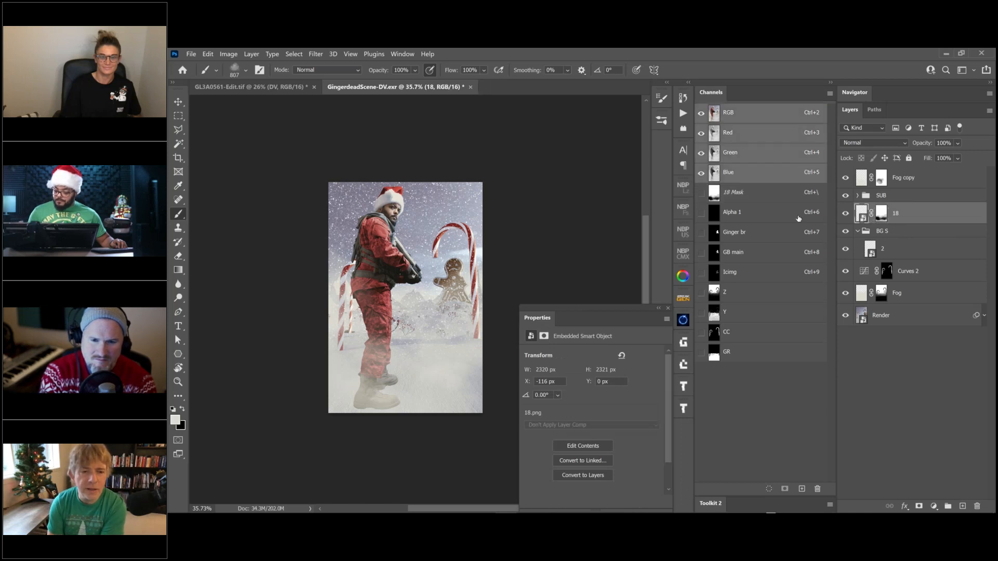
Step: Load the Z channel as a selection and create a Solid Color fill layer masked by it above the 18 snow layer
left_click_drag(468, 285, 554, 248, "ctrl")
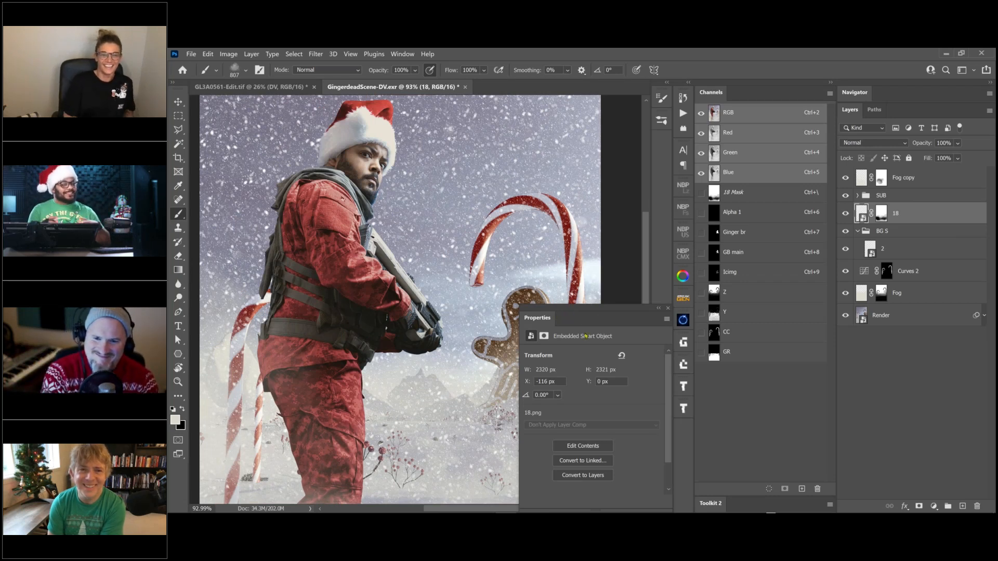
left_click_drag(600, 343, 632, 458)
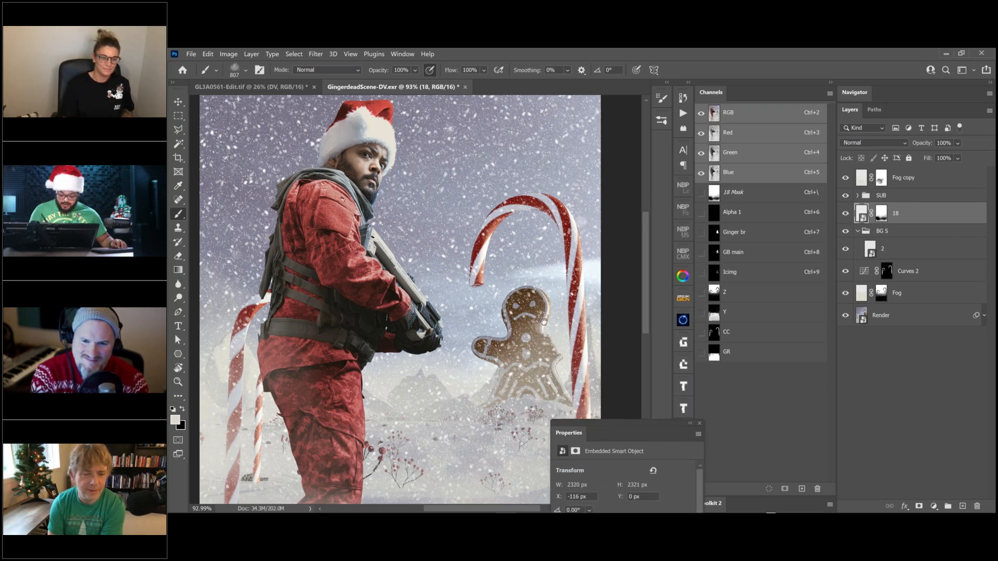
left_click_drag(543, 322, 566, 333)
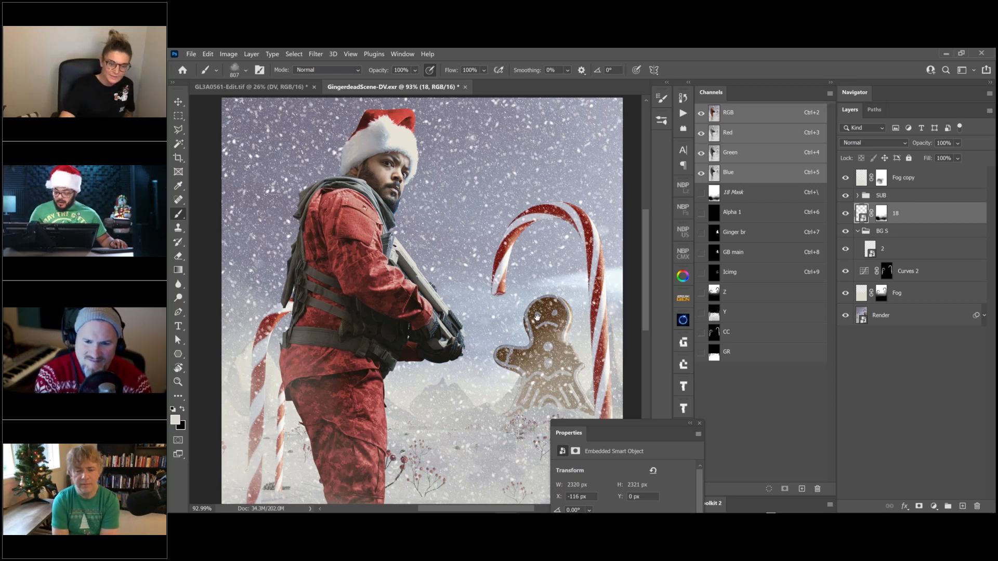
left_click_drag(536, 318, 525, 323)
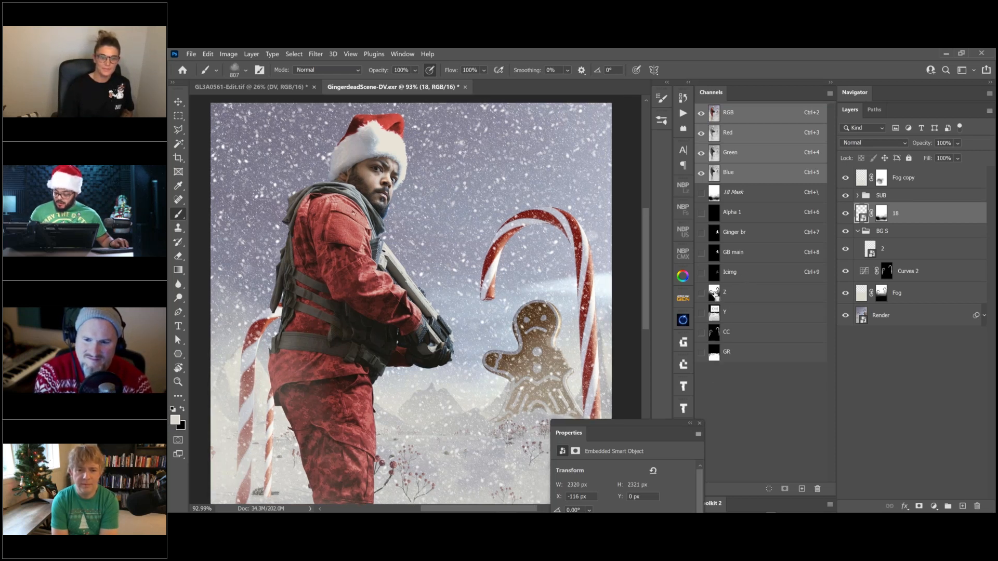
left_click(725, 293, "ctrl")
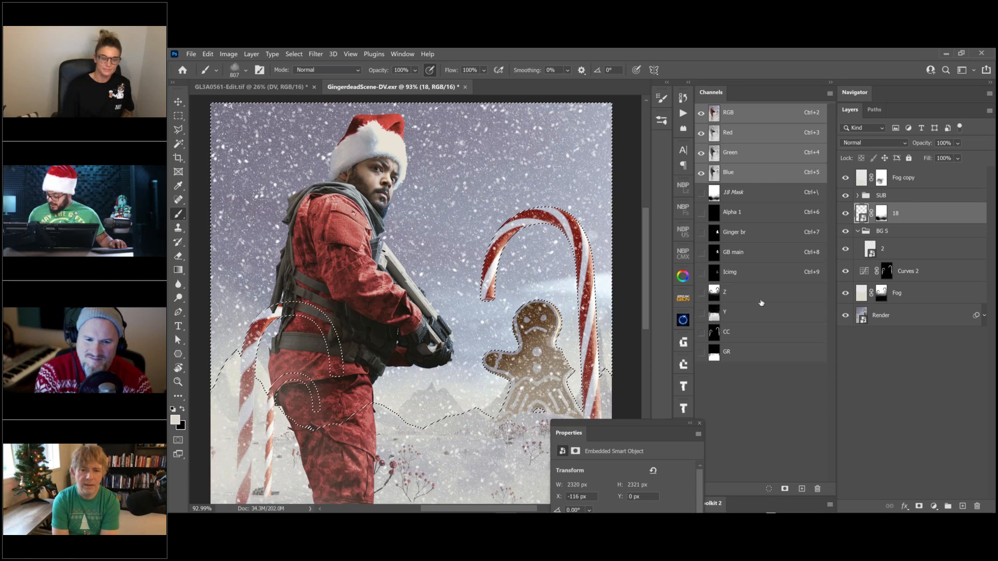
left_click(934, 507)
left_click(934, 318)
left_click_drag(681, 279, 709, 185)
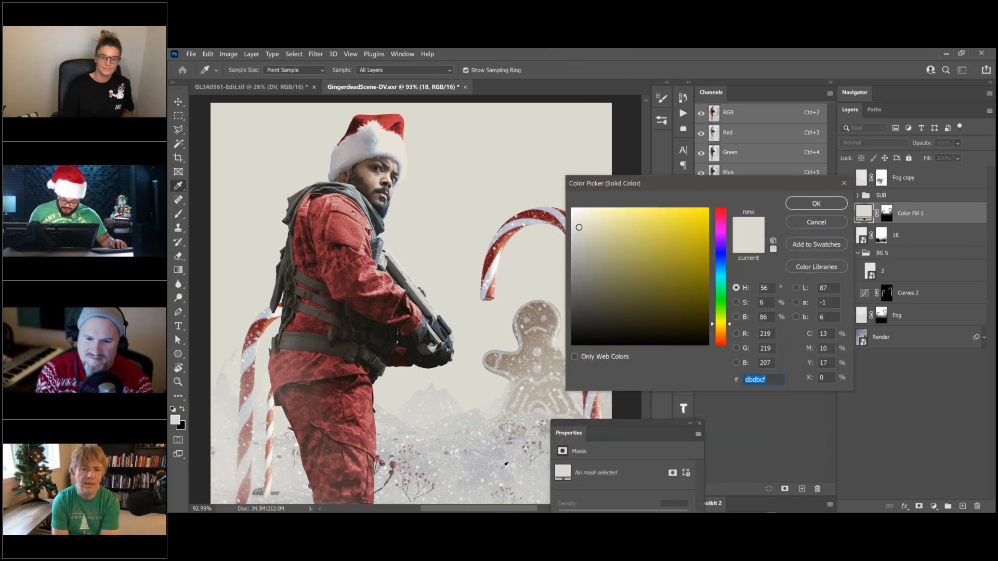
Step: Sample the fill colour from the snowy ground and lighten it to d4d4d7
left_click(504, 462)
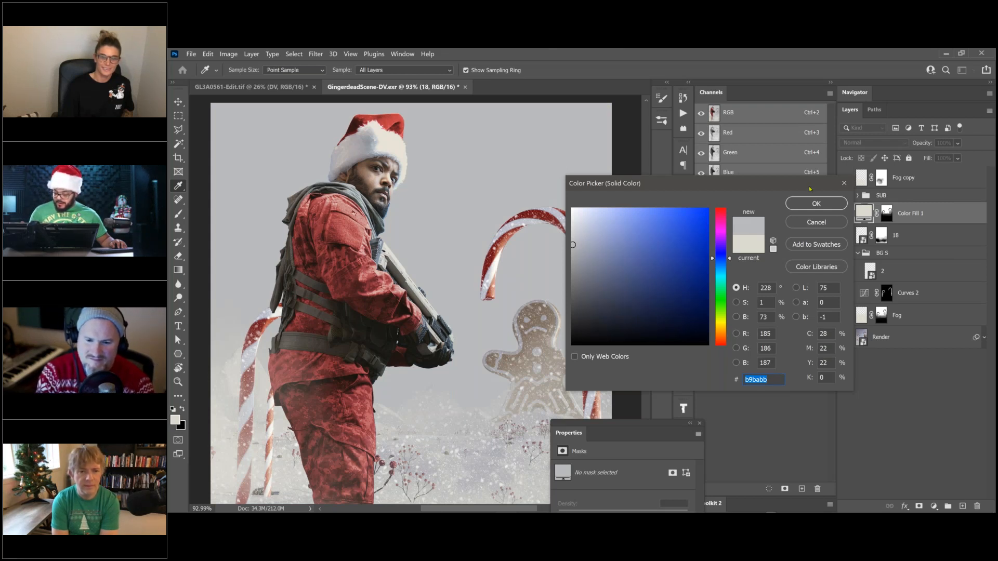
left_click_drag(809, 188, 807, 200)
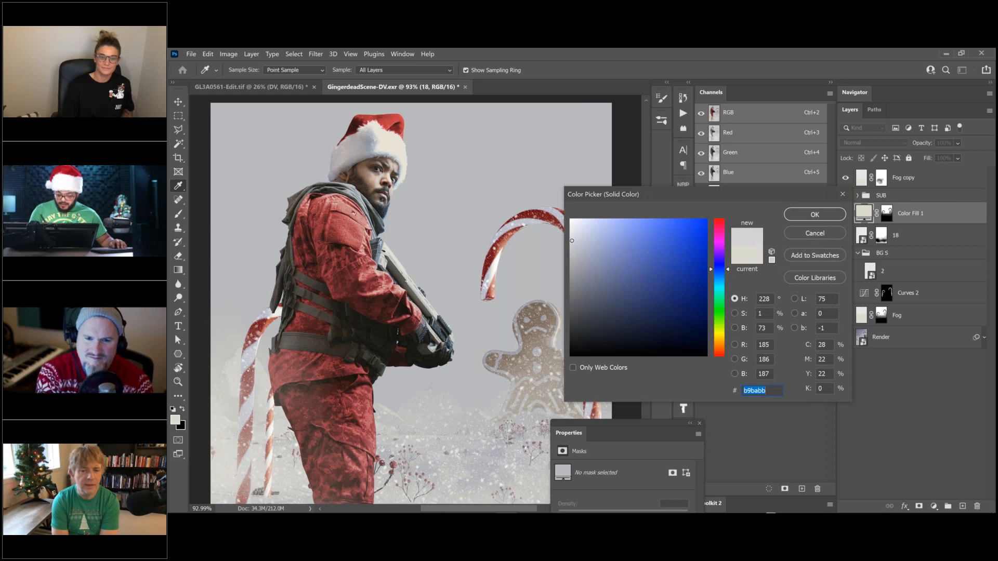
left_click(571, 241)
left_click(814, 215)
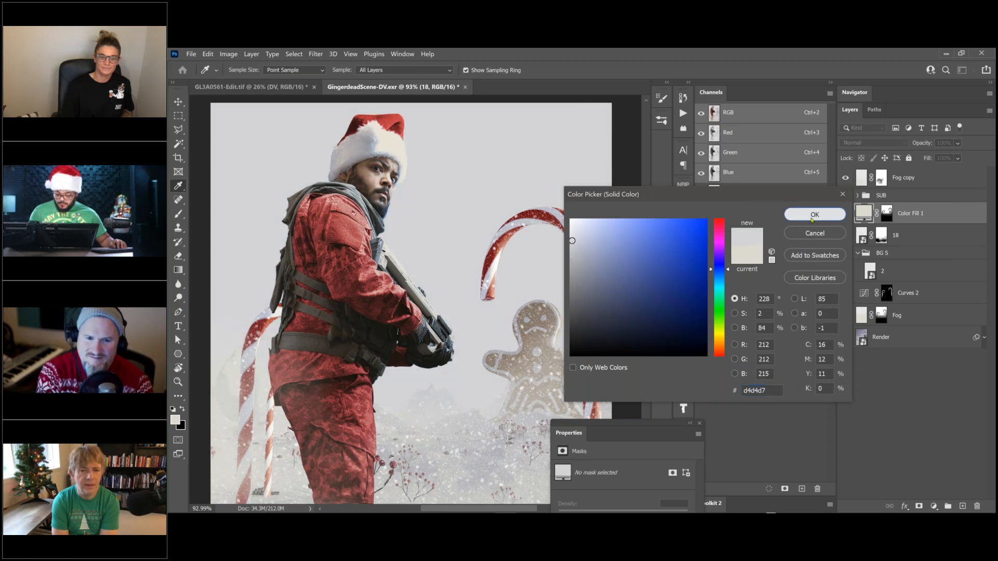
mouse_move(556, 300)
left_mouse_down()
mouse_move(560, 288)
mouse_move(549, 298)
left_mouse_up()
left_click_drag(549, 298, 526, 306)
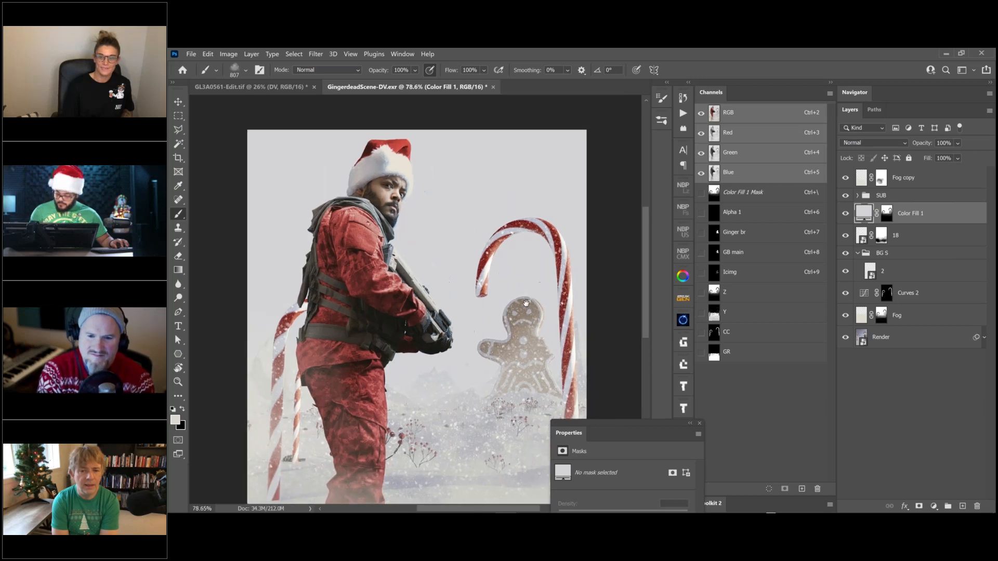
Step: Compare the image with the solid colour fill layer hidden and shown
left_click(888, 215)
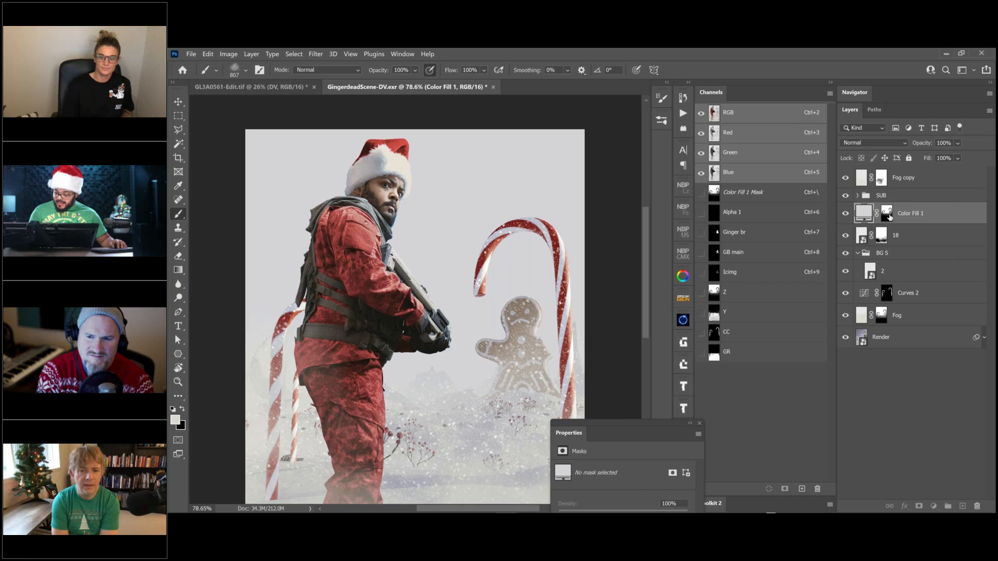
left_click(845, 214)
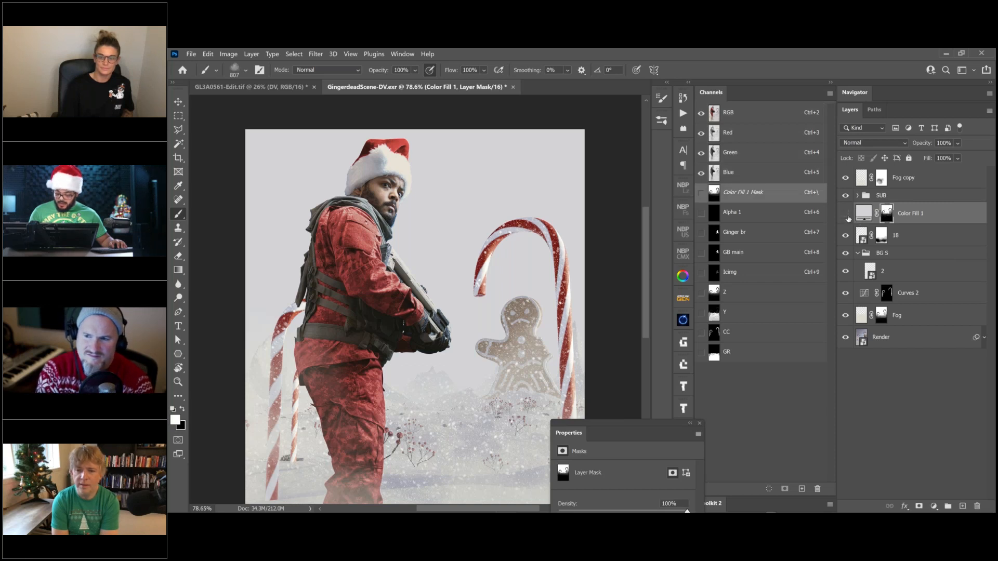
left_click(846, 214)
left_click(846, 214)
left_click(846, 214)
left_click(846, 214)
left_click(846, 214)
left_click(845, 215)
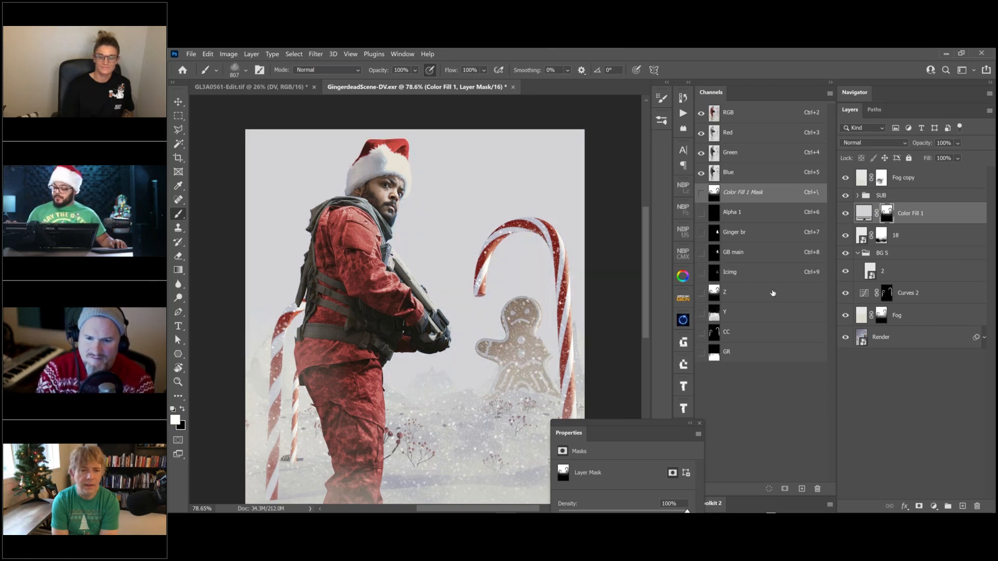
Step: Lower the solid colour fill layer's opacity to 74% and check the haze around the soldier and gingerbread man
left_click_drag(926, 146, 920, 147)
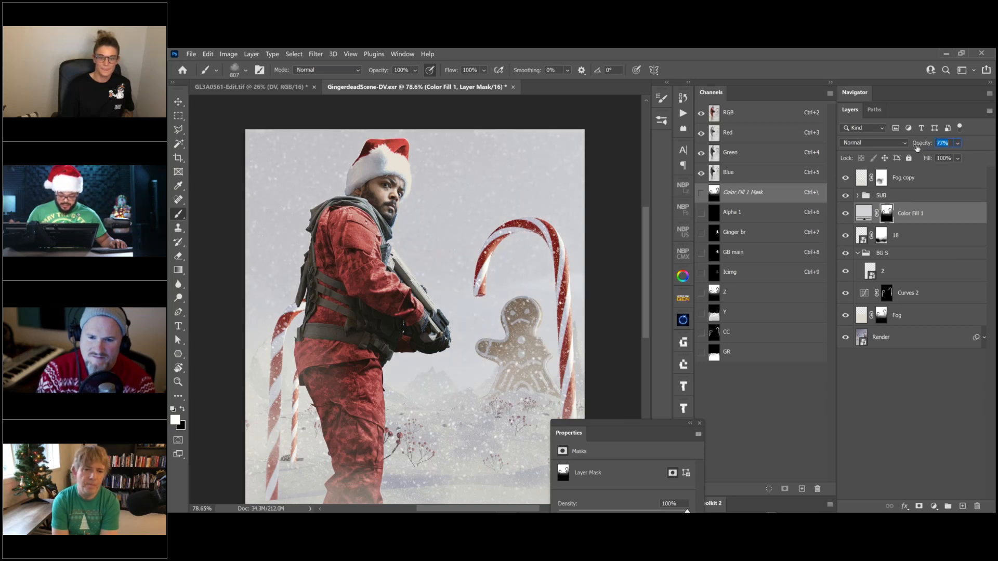
left_click_drag(917, 148, 918, 148)
left_click_drag(416, 311, 417, 299)
left_click_drag(544, 293, 507, 292, "ctrl")
left_click_drag(507, 292, 538, 290)
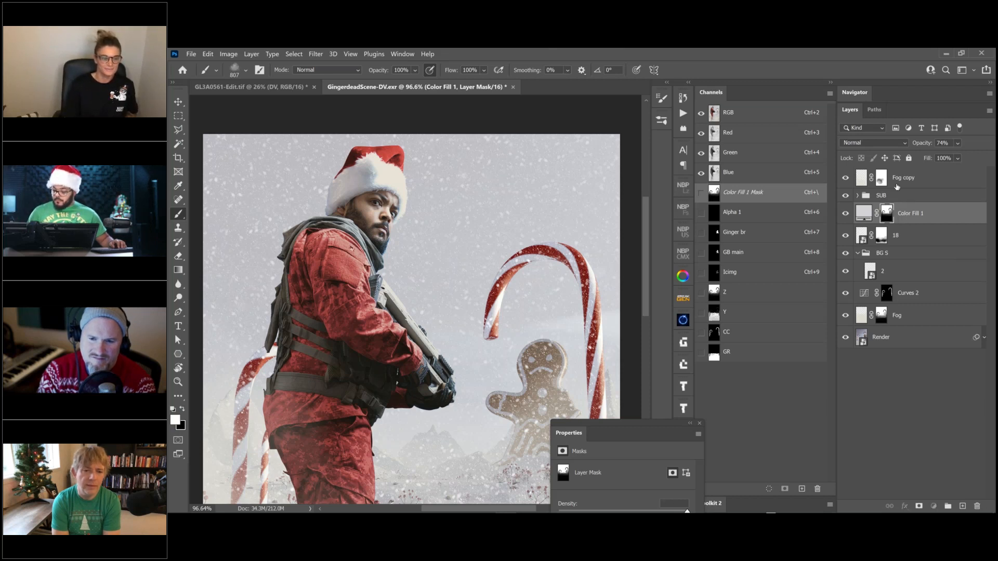
key("ctrl+2")
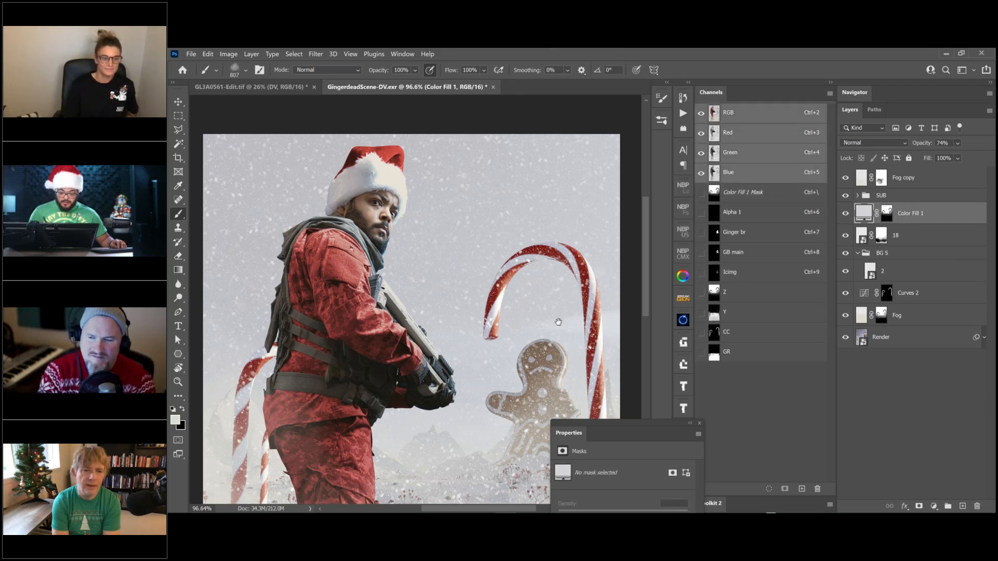
scroll(559, 308, "down", 2)
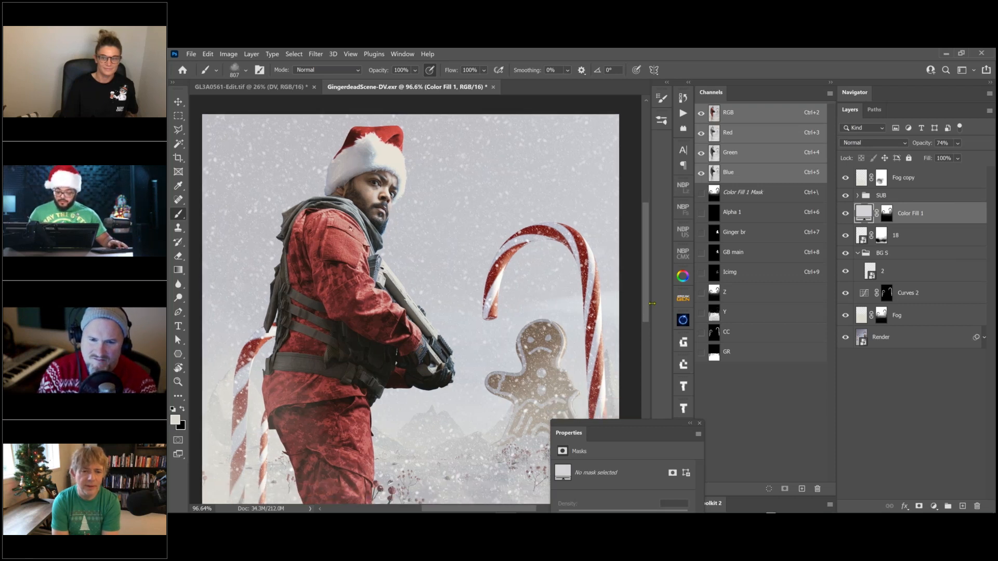
Step: Switch to Adobe Bridge and place the sparse snow overlay 3.png into the scene above the solid colour fill layer
key("super+Tab")
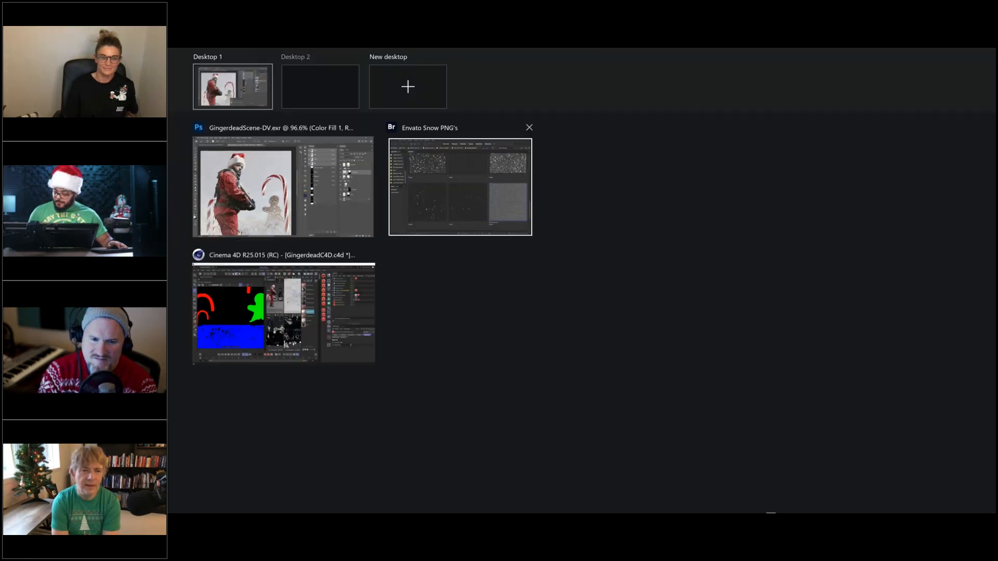
left_click(460, 187)
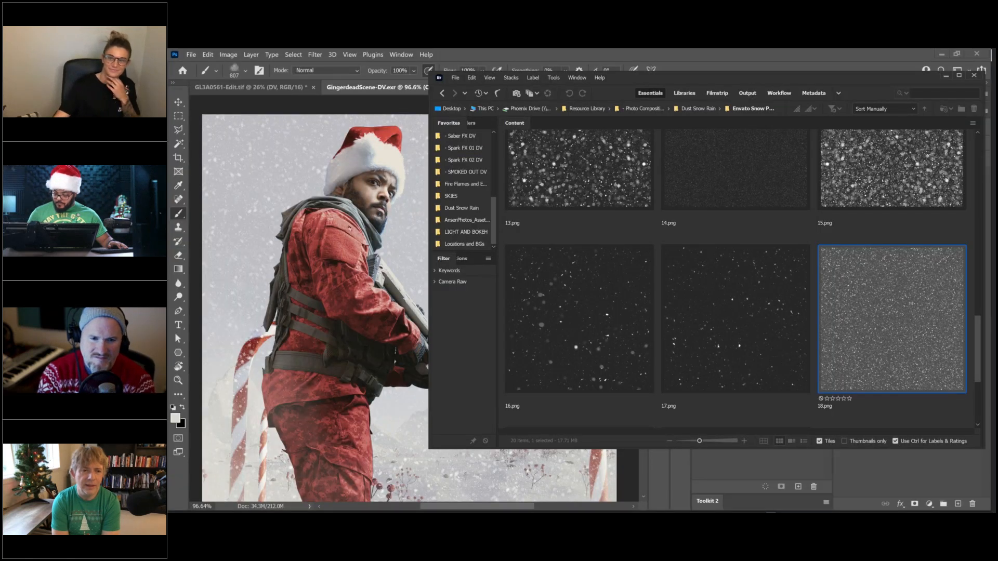
scroll(980, 210, "up", 6)
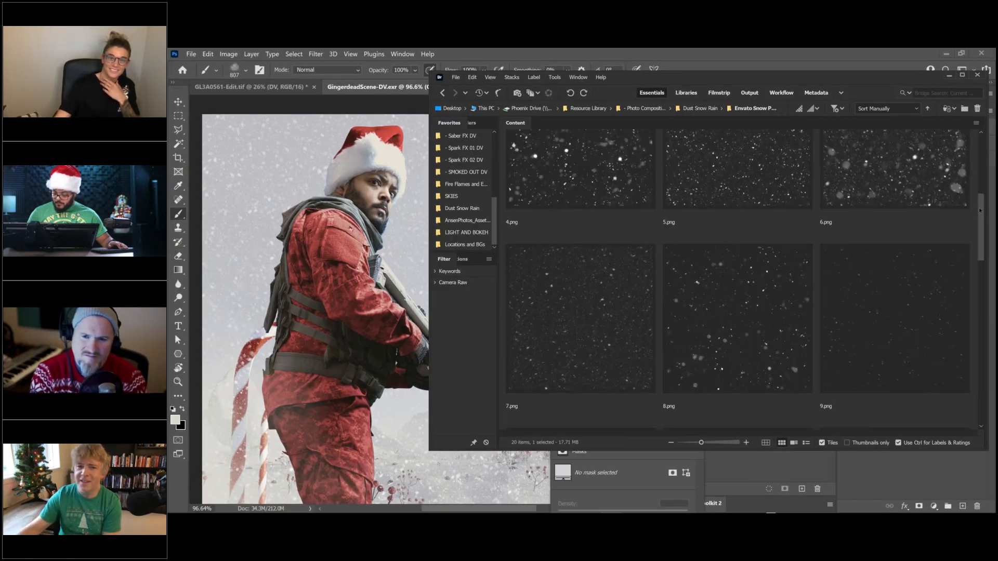
scroll(979, 210, "up", 3)
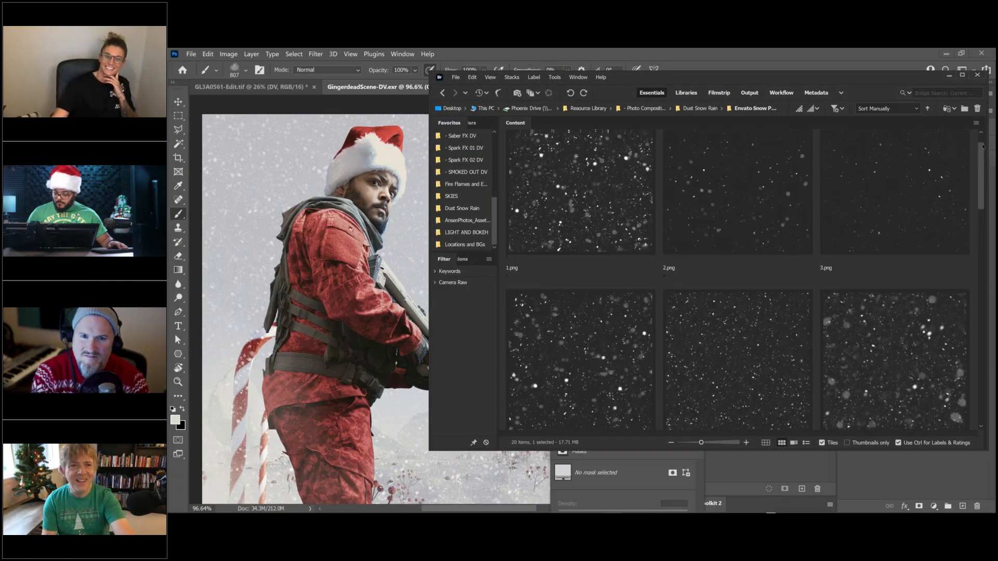
left_click_drag(894, 219, 380, 368)
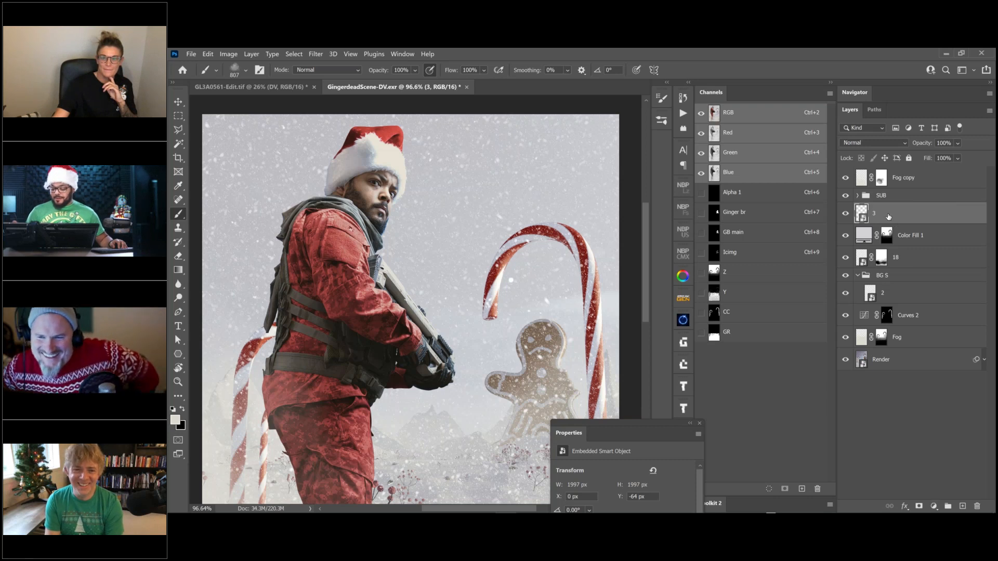
Step: Close the layer 3 blending options without changes and bring that snow overlay to the top of the layer stack
double_click(920, 213)
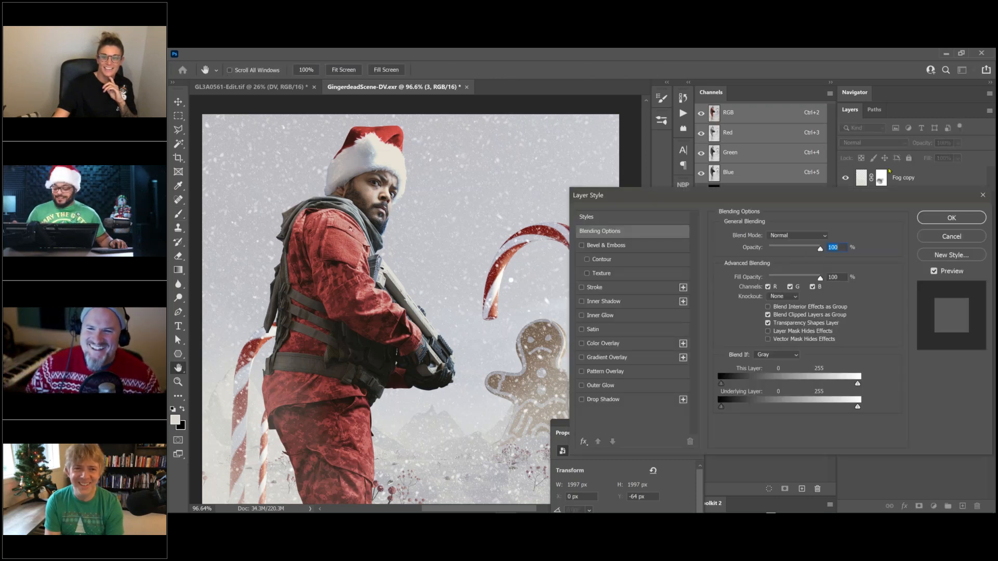
left_click(951, 237)
key("ctrl+shift+bracketright")
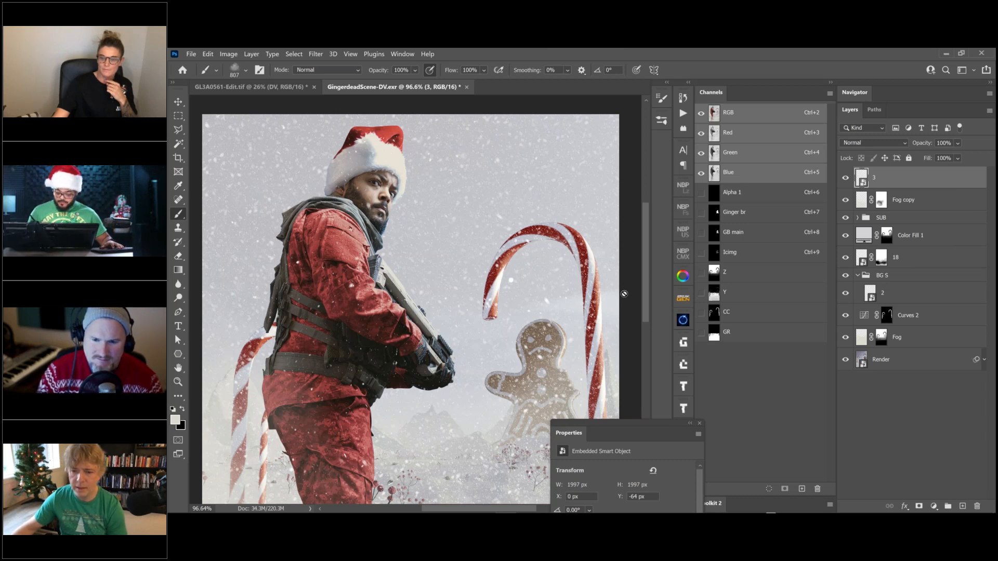
Step: Switch to Adobe Bridge and place the heavy snow overlay 6.png into the scene above layer 3
key("super+Tab")
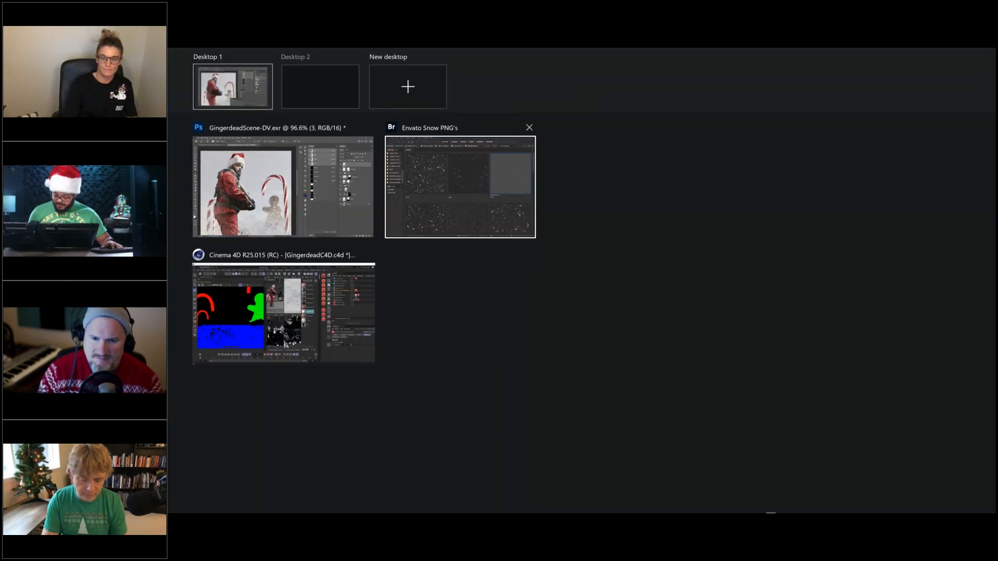
key("Return")
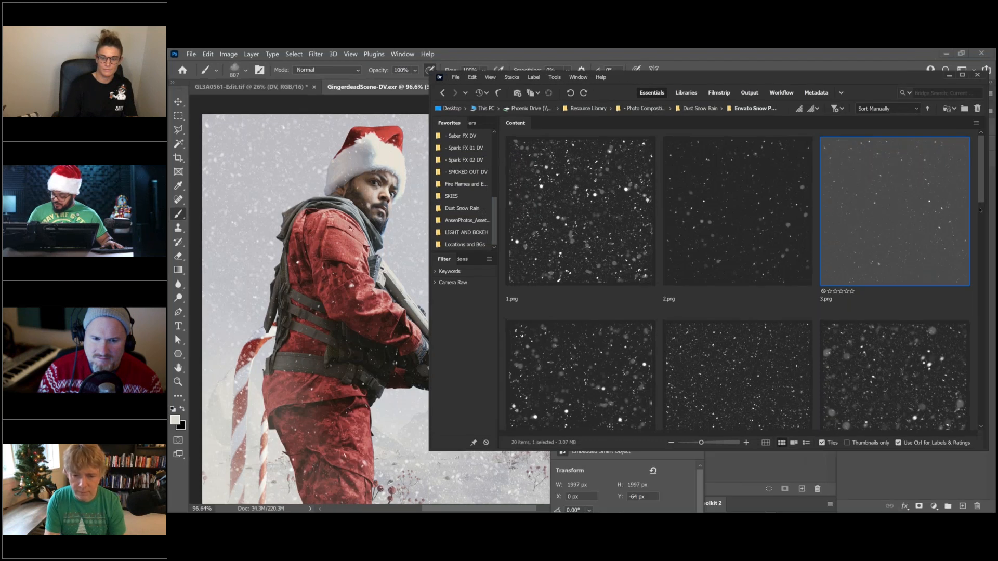
scroll(980, 209, "down", 3)
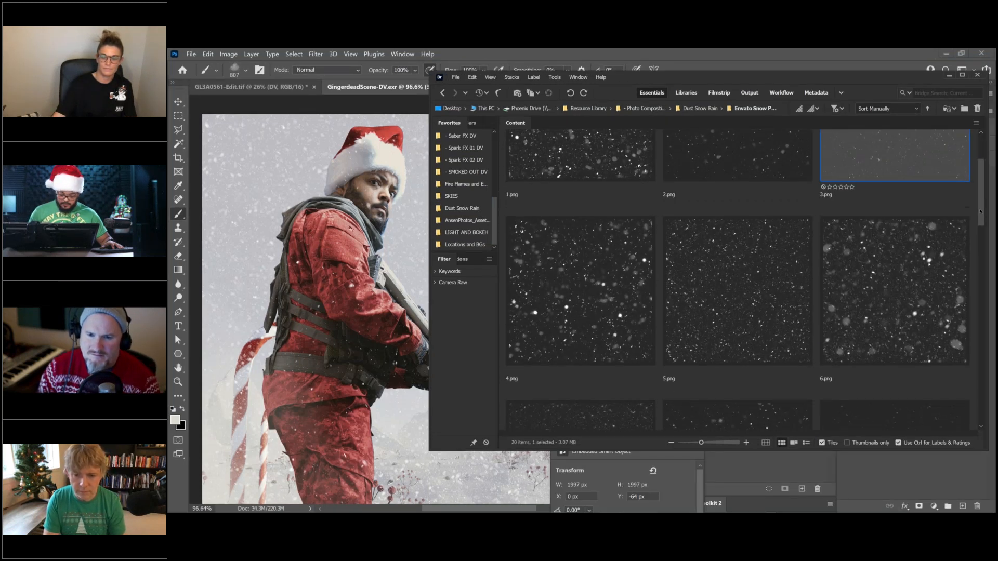
left_click_drag(894, 297, 364, 286)
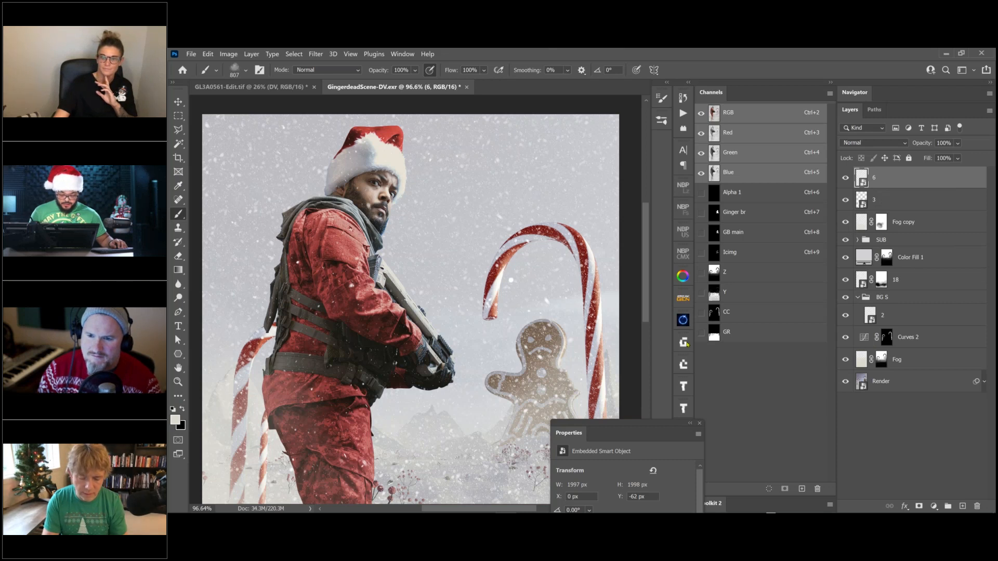
Step: Merge the snow overlay layers 6 and 3 into a single layer
left_click_drag(556, 281, 558, 218)
scroll(559, 217, "down", 5, "alt")
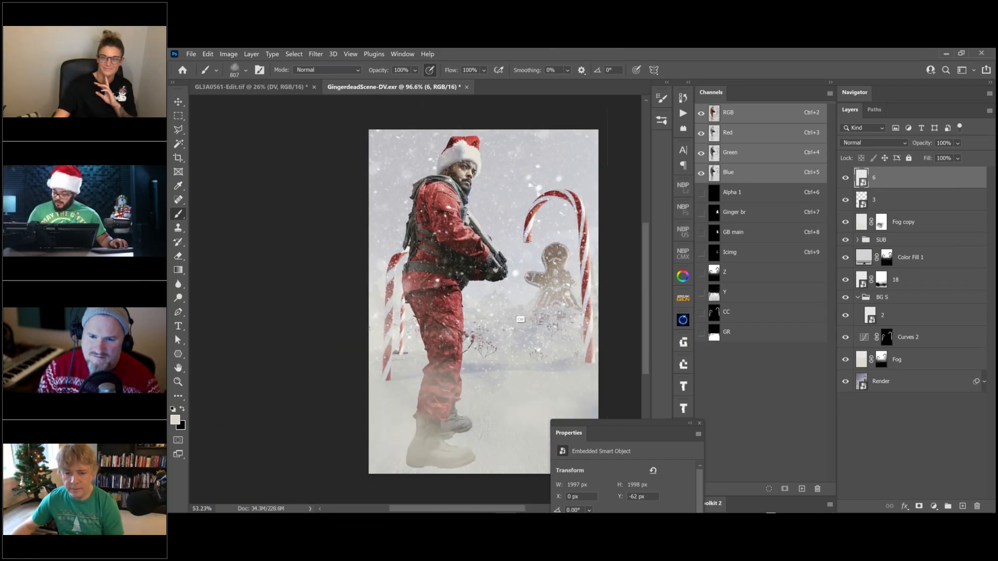
left_click(878, 199, "shift")
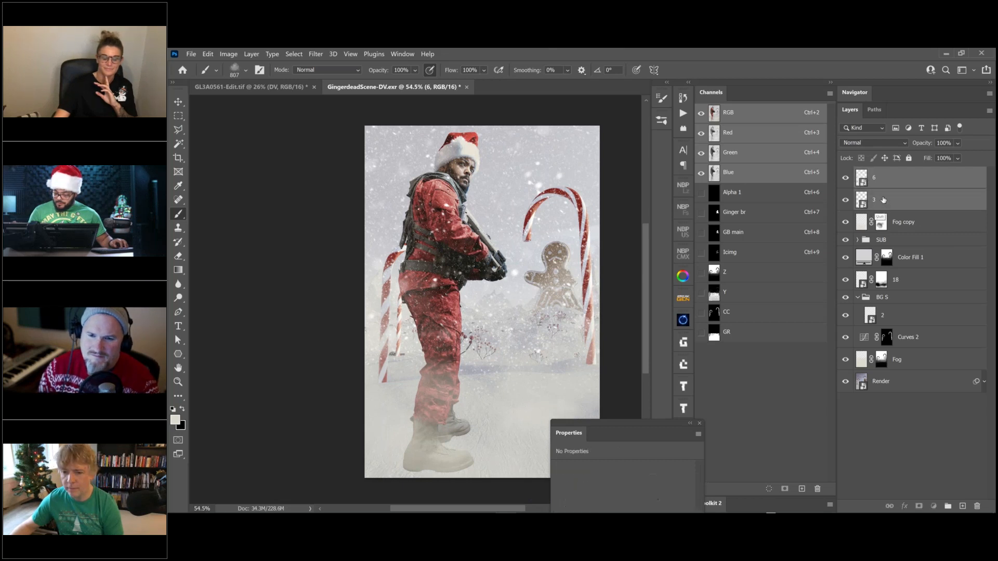
key("ctrl+e")
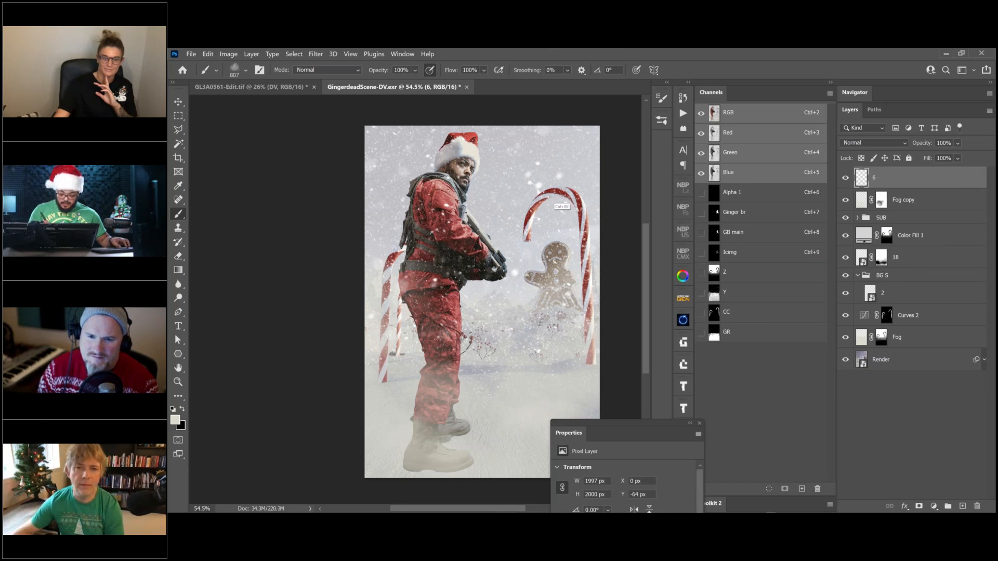
Step: Duplicate the merged snow layer and move the copy down to a Y position of about 1631 px, covering the lower part of the scene
key("ctrl+alt")
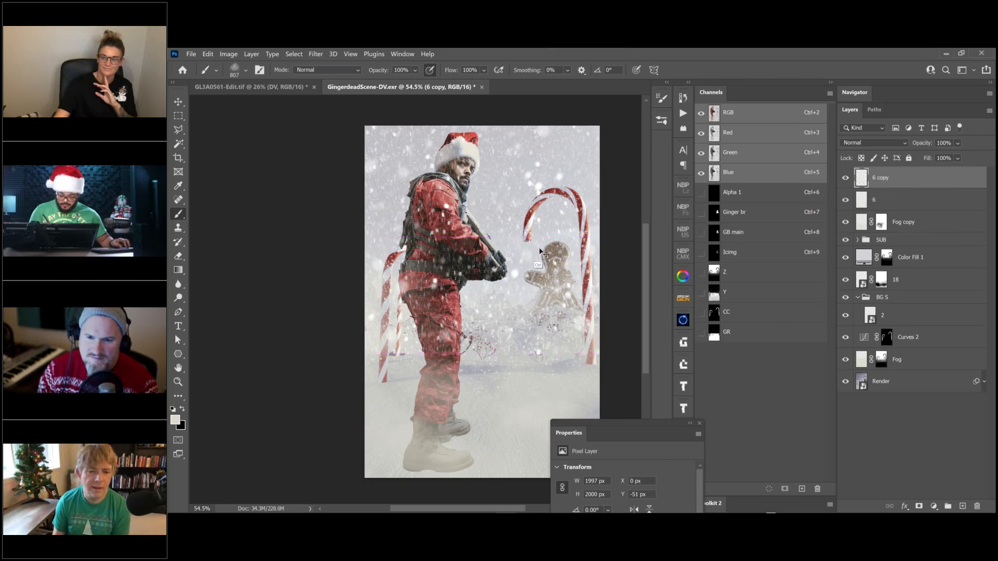
left_click_drag(538, 277, 537, 450, "ctrl")
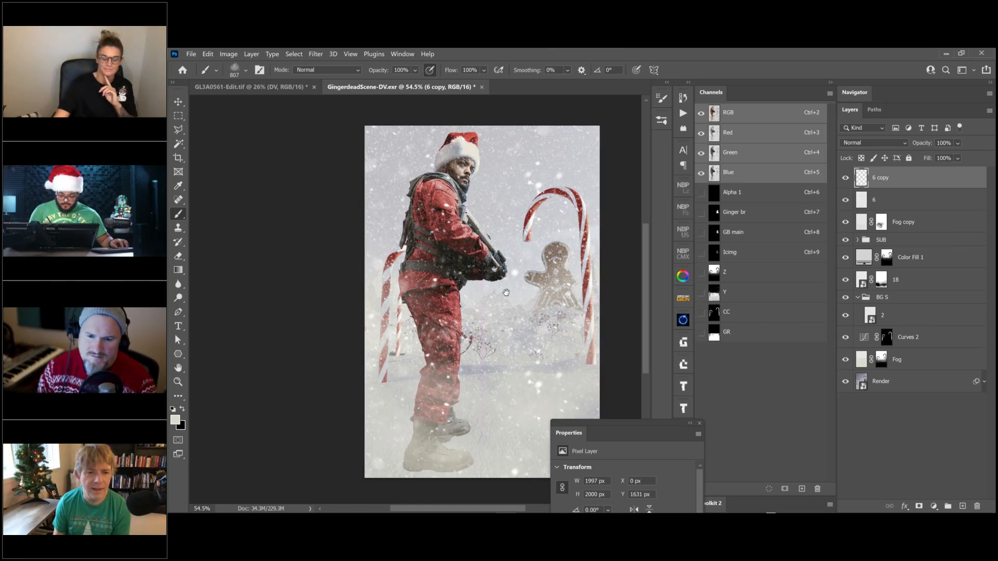
left_click_drag(529, 282, 509, 305)
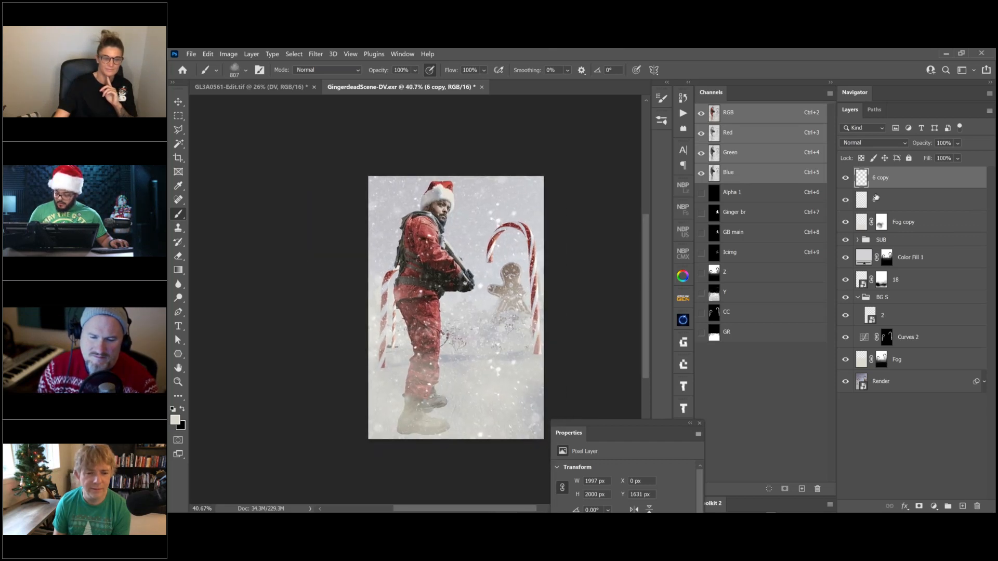
Step: Merge the snow layer with its copy and add a layer mask to the result
left_click(860, 229, "shift")
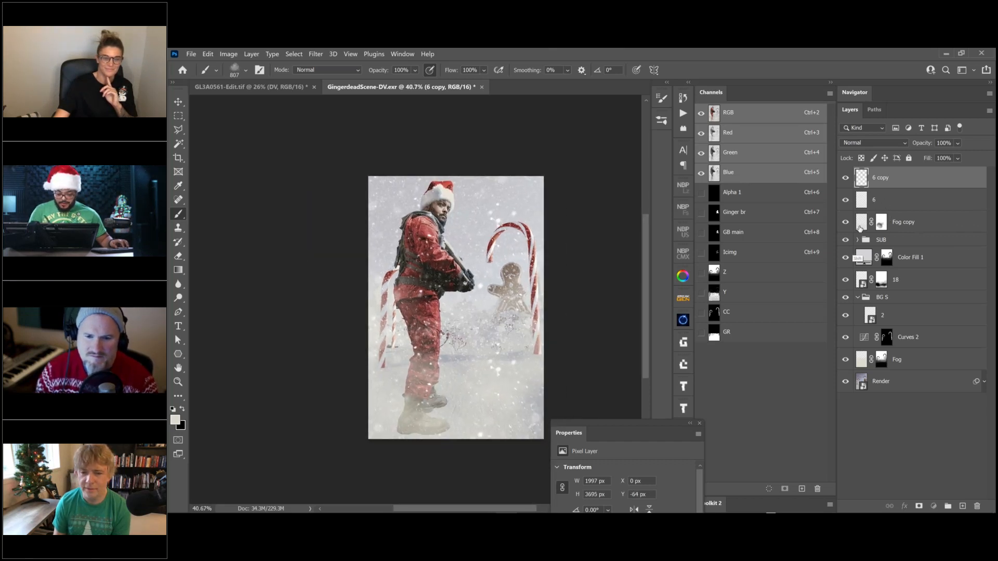
left_click_drag(503, 239, 618, 271, "ctrl")
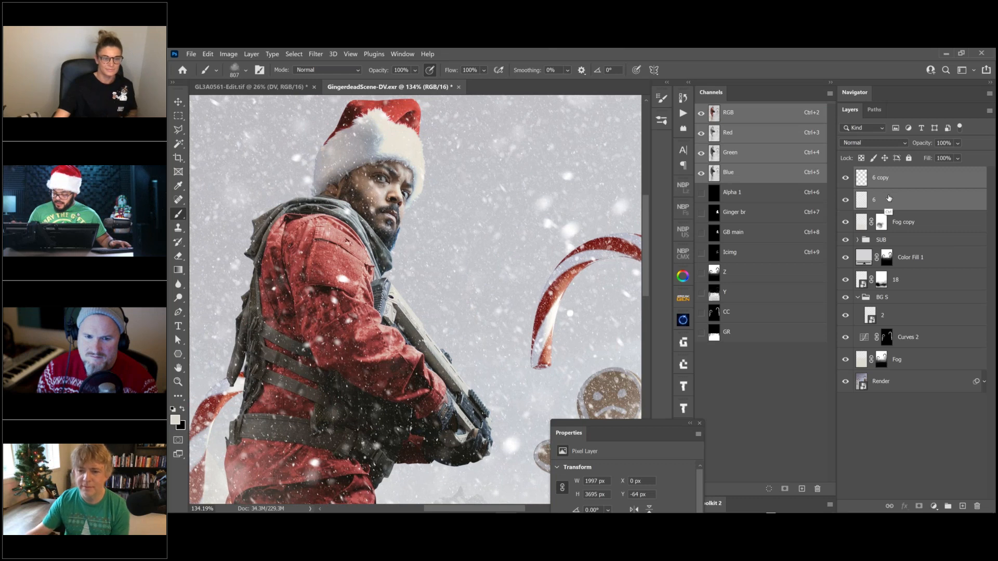
key("ctrl+e")
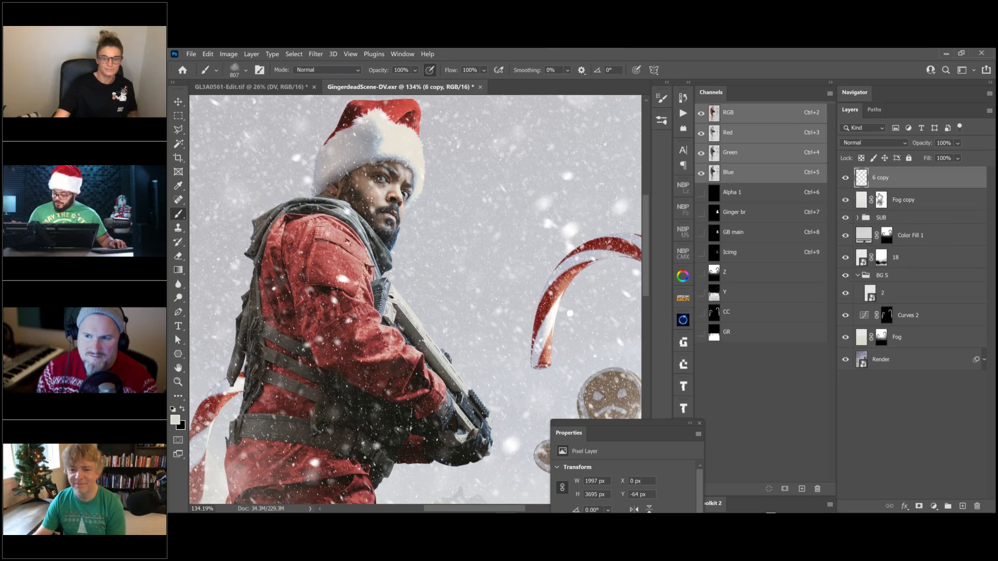
left_click(919, 507)
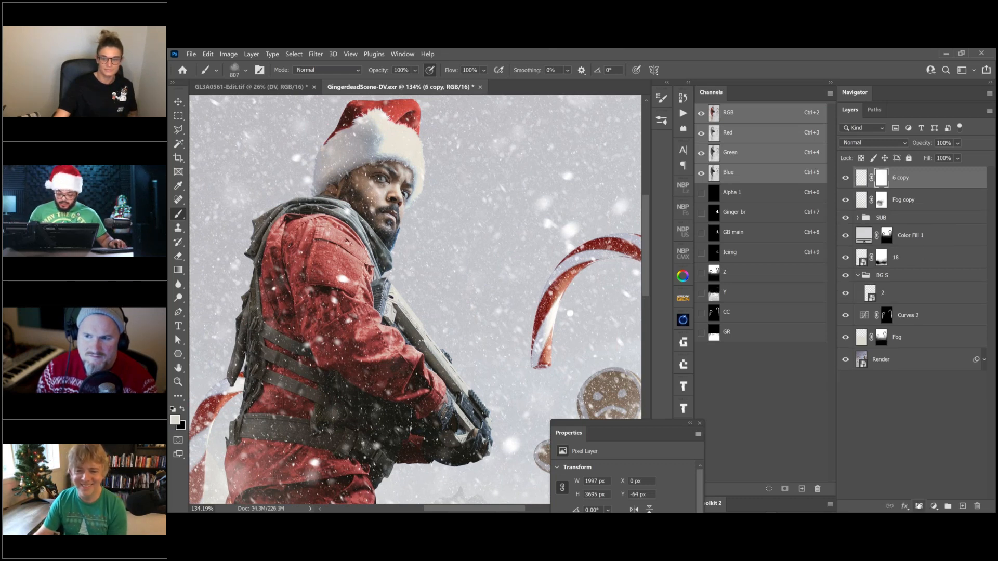
Step: Paint black on the snow layer's mask with a brush of about 363 px to clear flakes from the soldier's face, torso and arms
left_click_drag(425, 192, 470, 223)
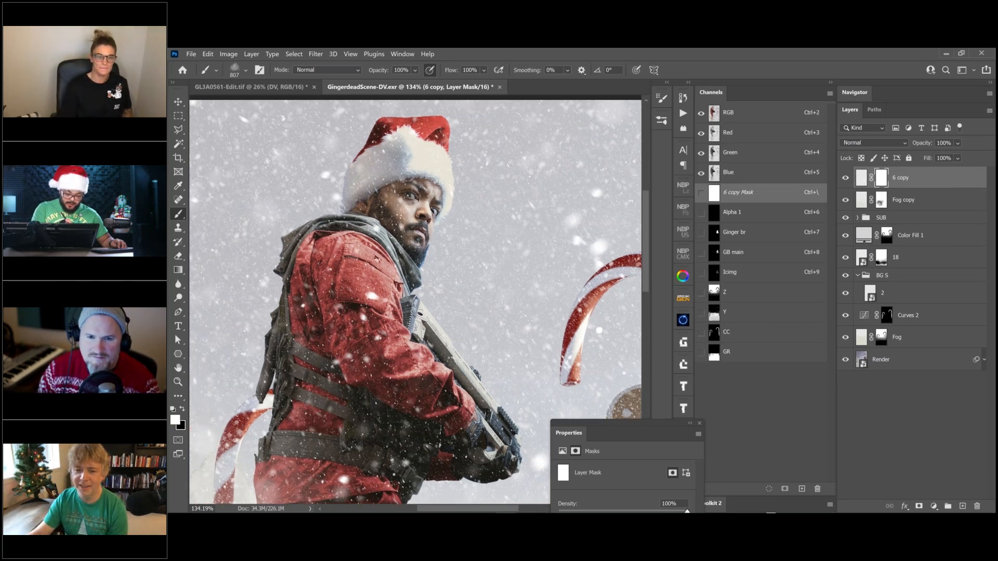
key("x")
left_click(431, 213)
right_click_drag(431, 213, 383, 201, "alt")
left_click(401, 213)
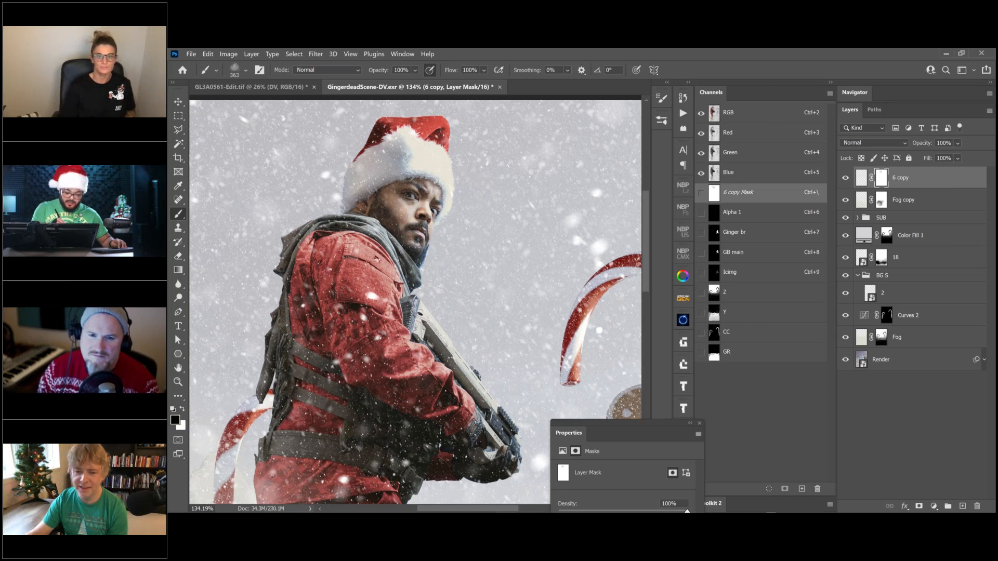
left_click_drag(359, 252, 381, 336)
left_click_drag(483, 355, 419, 274)
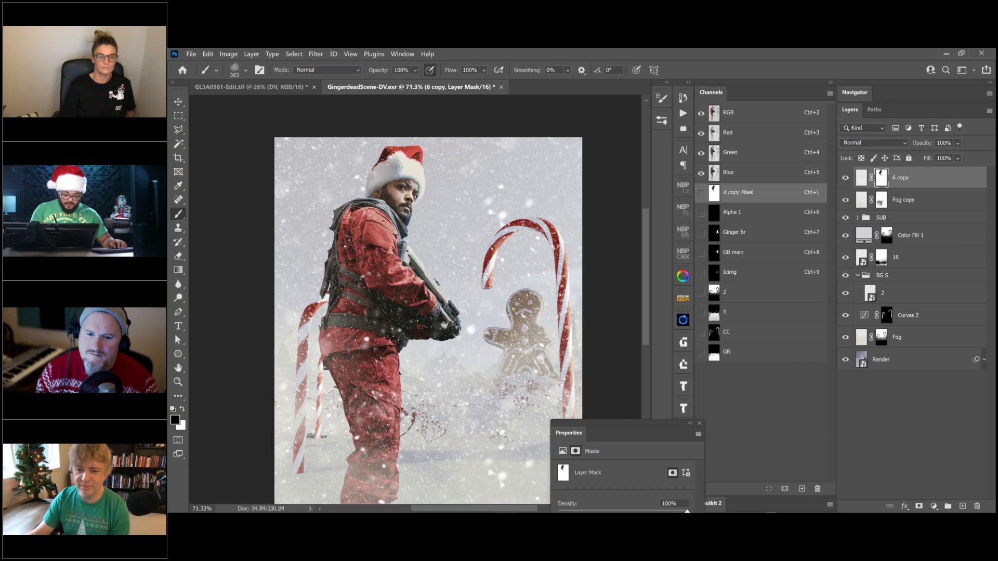
left_click_drag(541, 347, 519, 353)
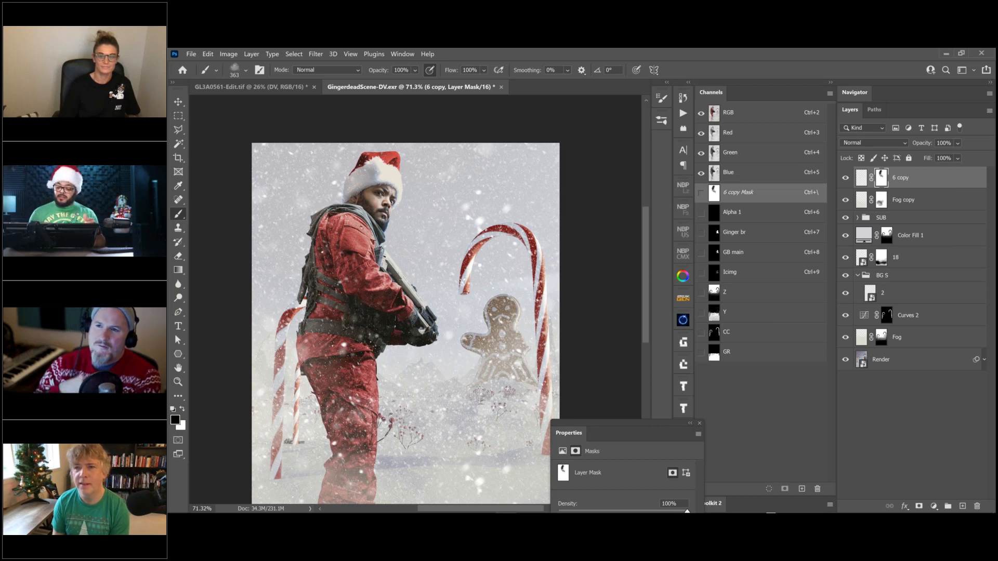
Step: Target the snow layer's pixels instead of its mask and examine the snowy composite as a whole and around the figures
left_click(857, 218)
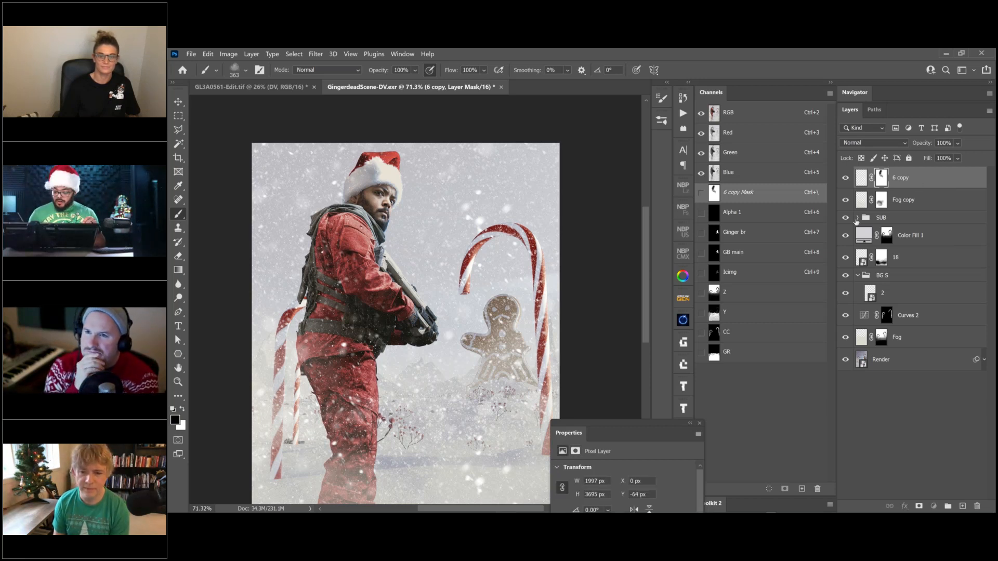
key("ctrl+2")
key("x")
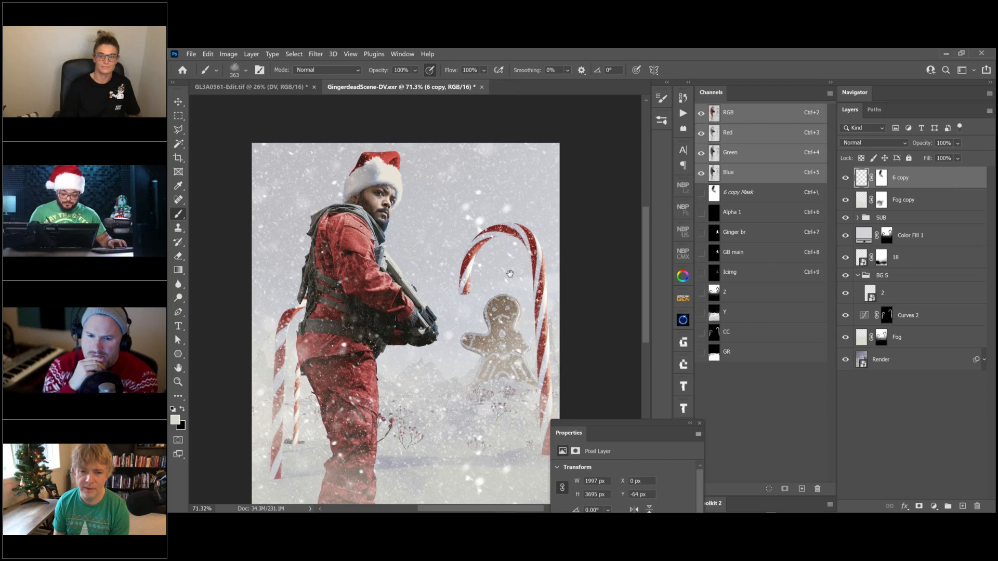
left_click_drag(510, 273, 506, 245)
scroll(503, 260, "down", 3, "alt")
left_click_drag(495, 288, 487, 266)
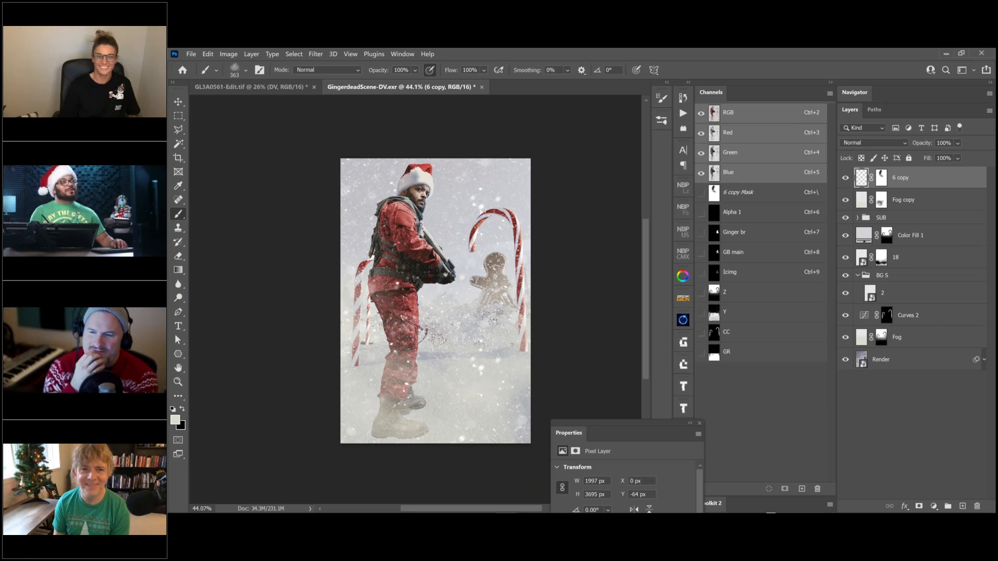
left_click_drag(501, 282, 490, 261)
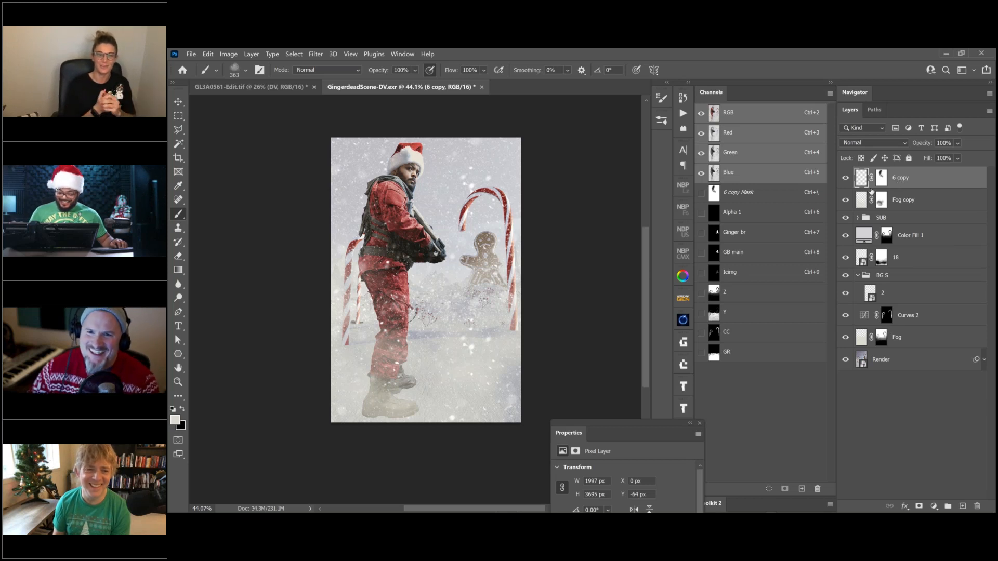
left_click_drag(491, 303, 493, 319)
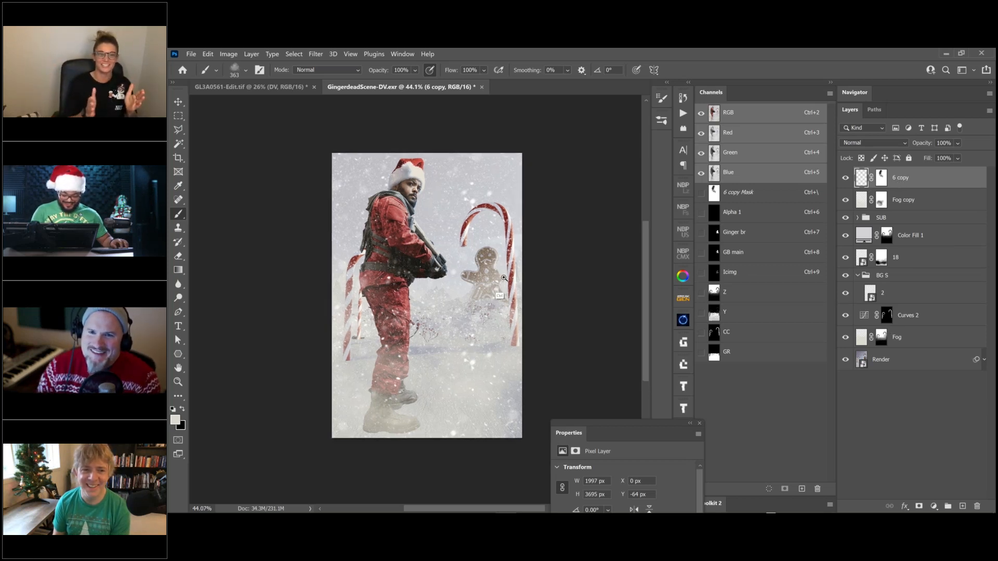
left_click_drag(492, 279, 526, 330, "ctrl")
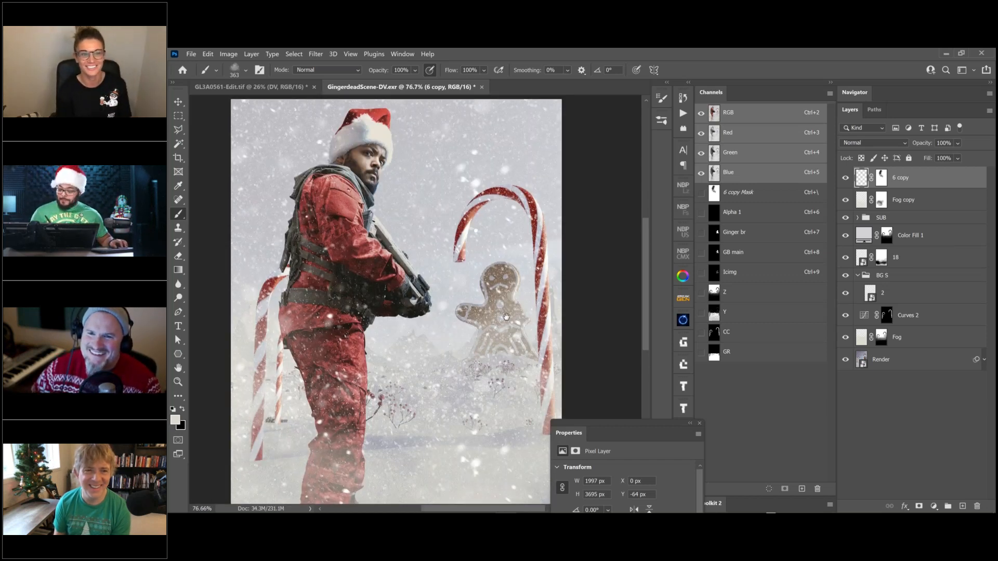
left_click_drag(500, 315, 496, 314)
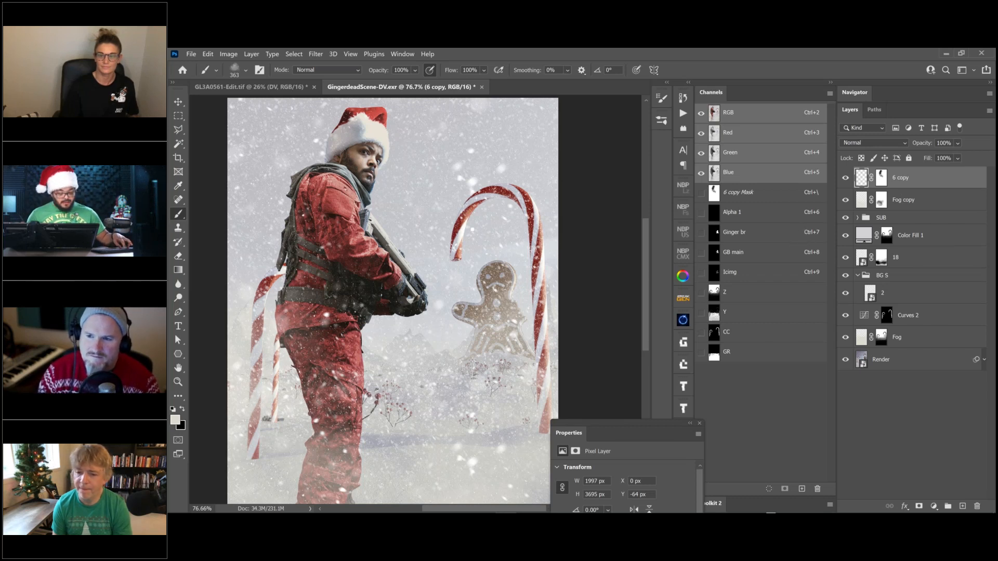
Step: Stamp all visible layers into a new layer at the top of the stack and convert it to a smart object
key("ctrl+shift+alt+e")
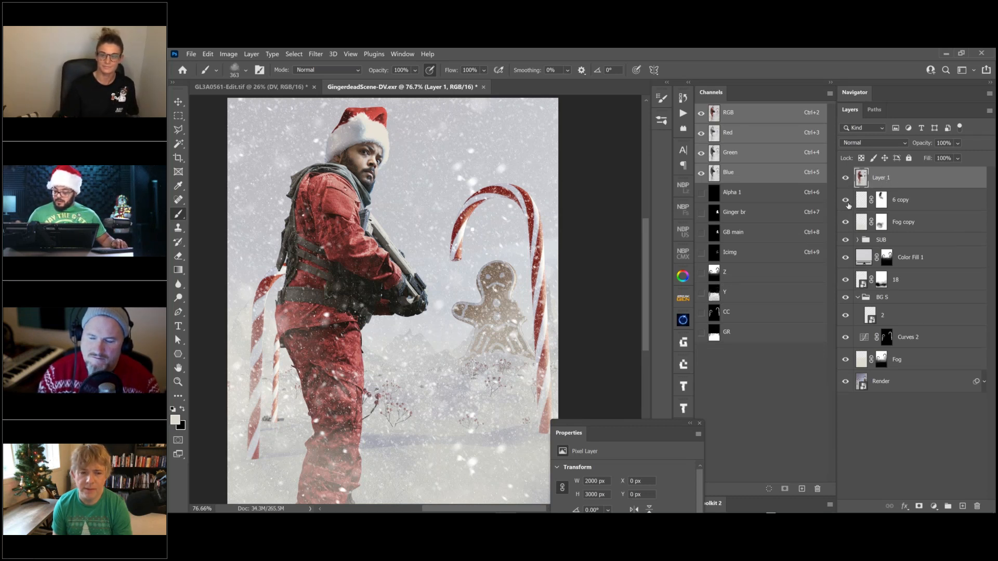
key("ctrl+shift+a")
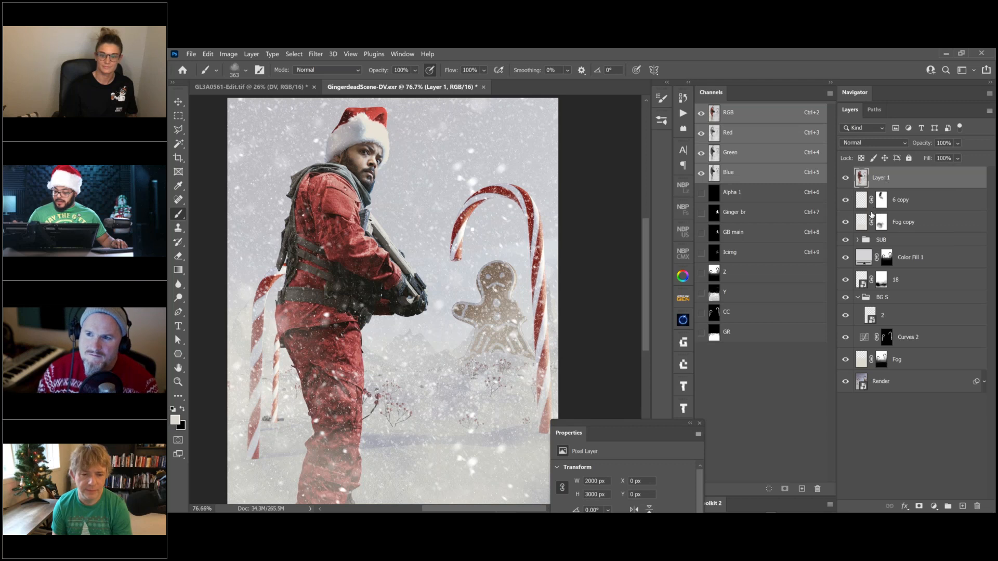
right_click(910, 183)
left_click(839, 216)
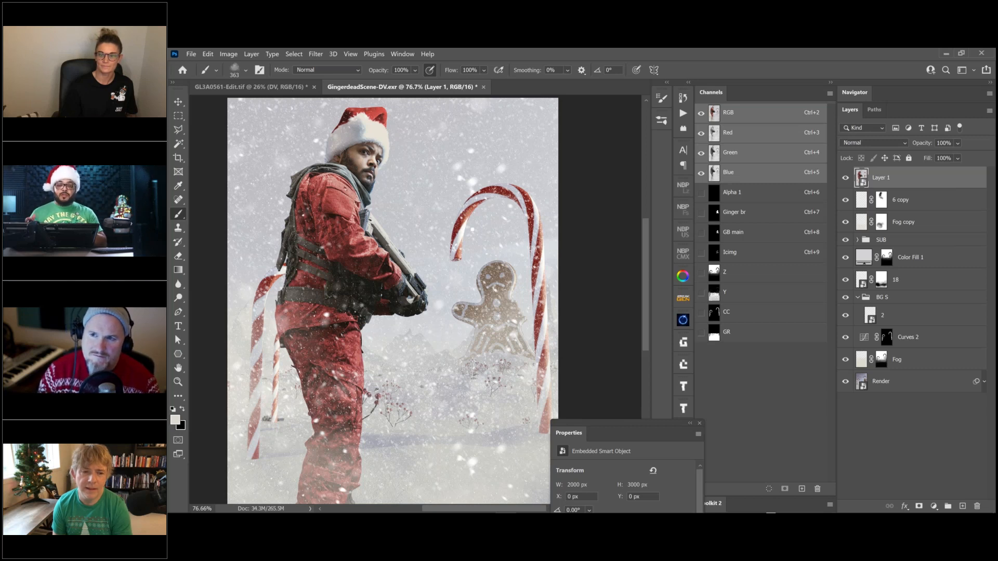
Step: Open the Camera Raw Filter on the stamped smart object and set the exposure to -1.05
key("ctrl+shift+a")
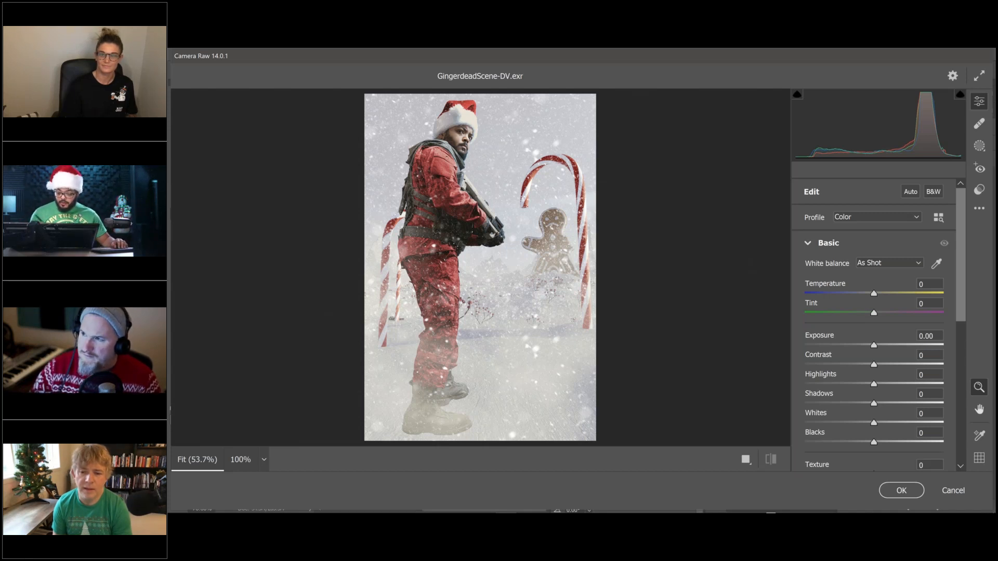
mouse_move(957, 240)
left_mouse_down()
mouse_move(951, 299)
mouse_move(960, 233)
left_mouse_up()
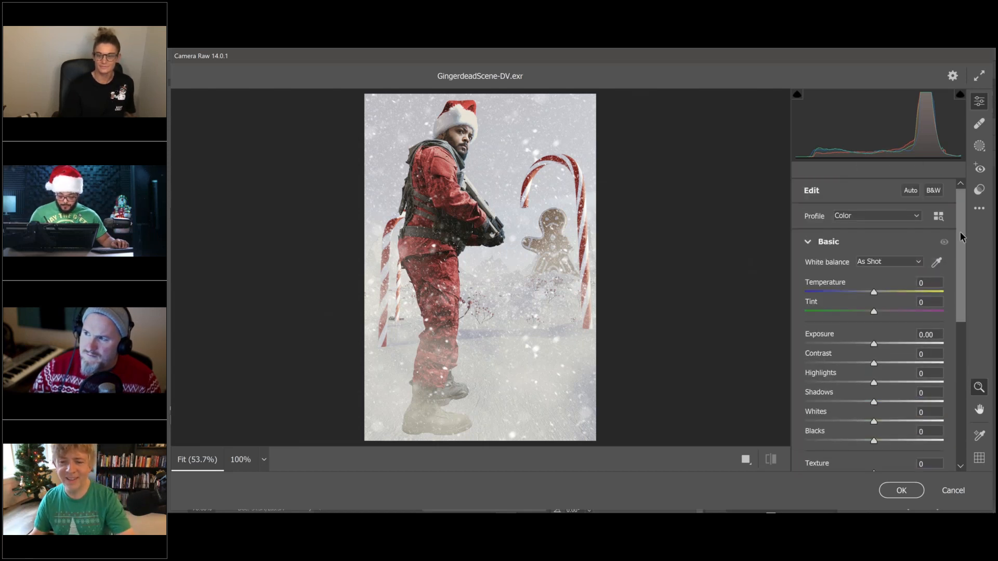
key("space")
left_click_drag(544, 319, 547, 341)
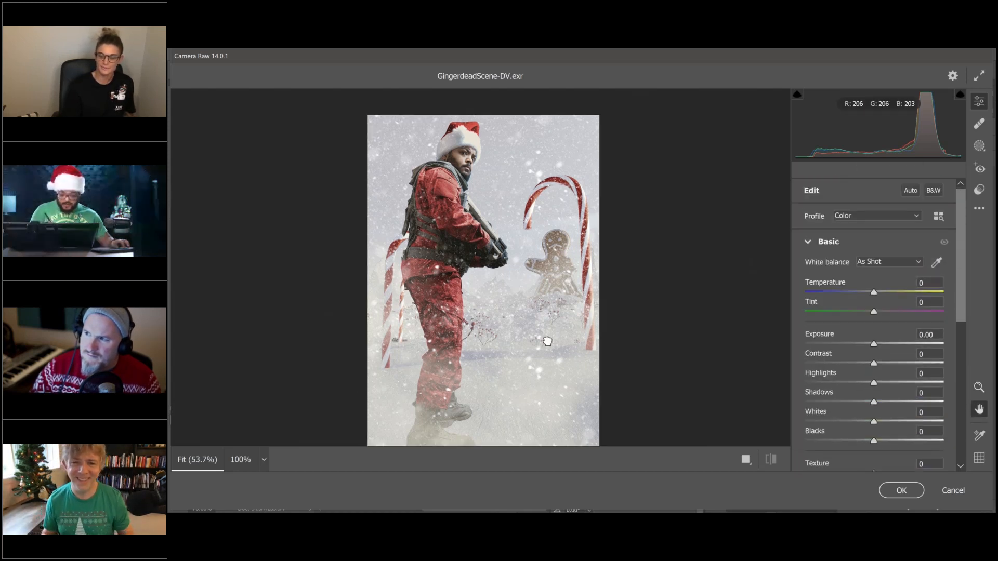
left_click(513, 229, "ctrl")
mouse_move(513, 229)
left_mouse_down("ctrl")
mouse_move(507, 238)
mouse_move(506, 230)
left_mouse_up("ctrl")
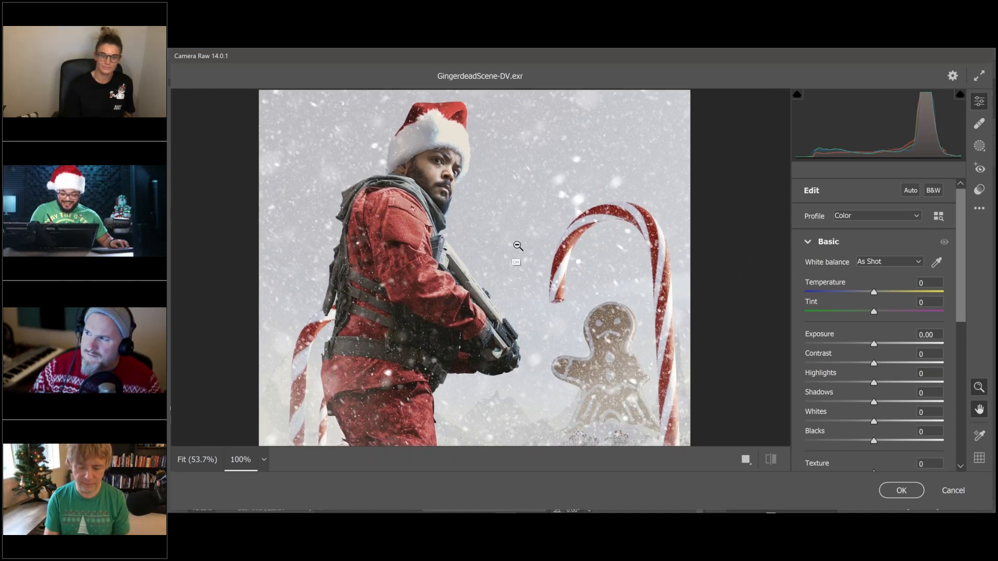
left_click_drag(522, 239, 517, 216)
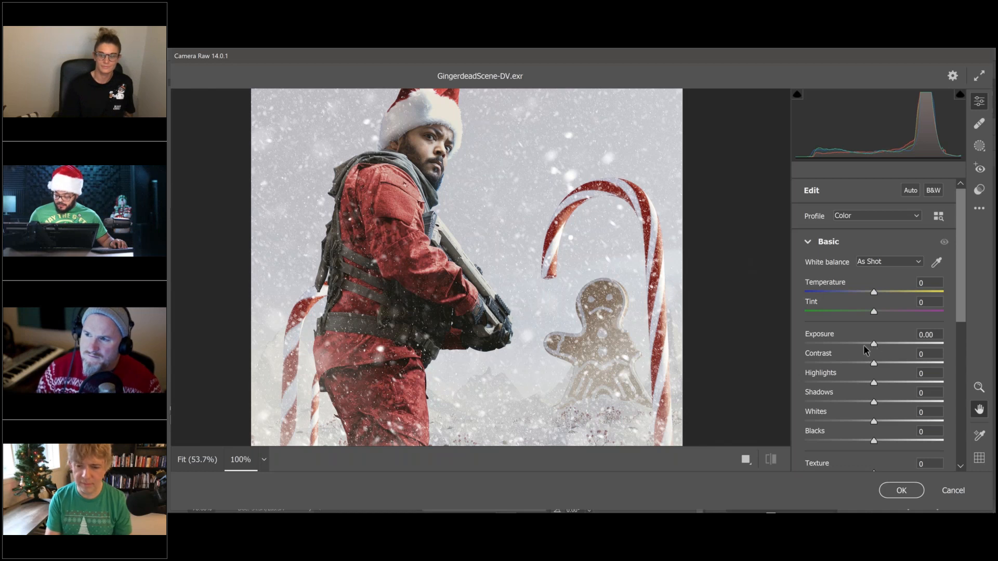
mouse_move(863, 344)
left_mouse_down()
mouse_move(874, 344)
mouse_move(856, 350)
left_mouse_up()
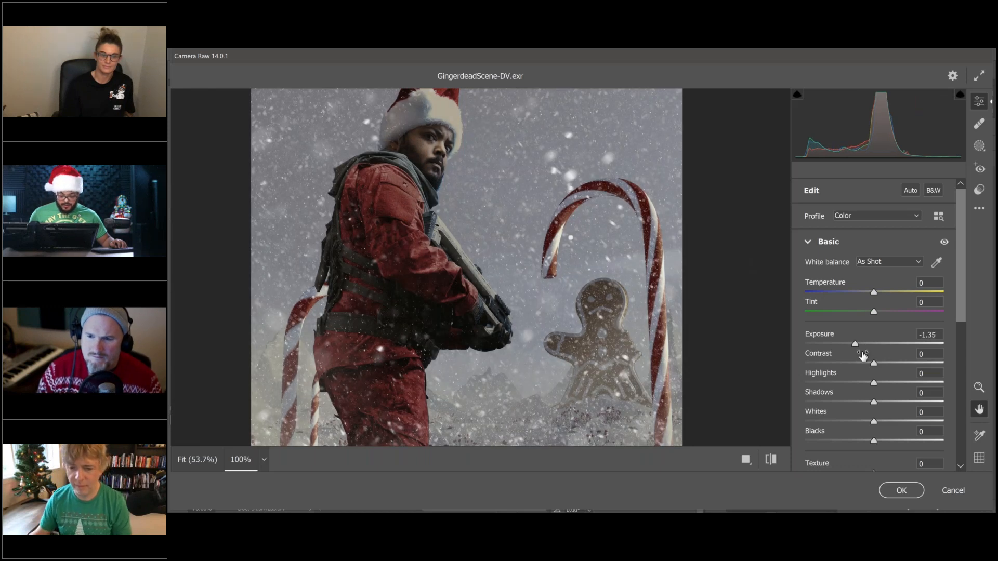
left_click(861, 344)
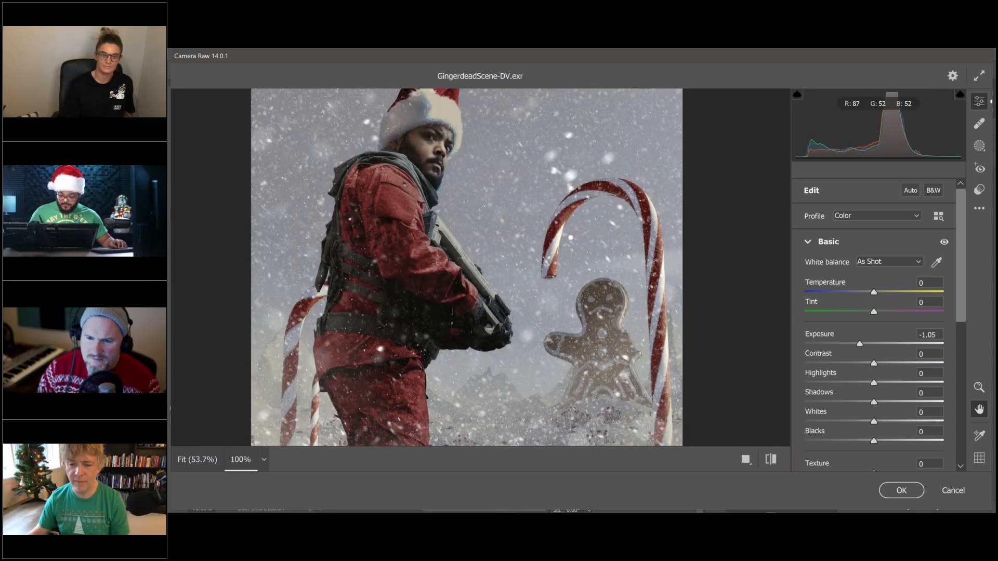
Step: Add grain of 22 in the Camera Raw effects and check it across the figures at 100%
left_click_drag(598, 364, 587, 286)
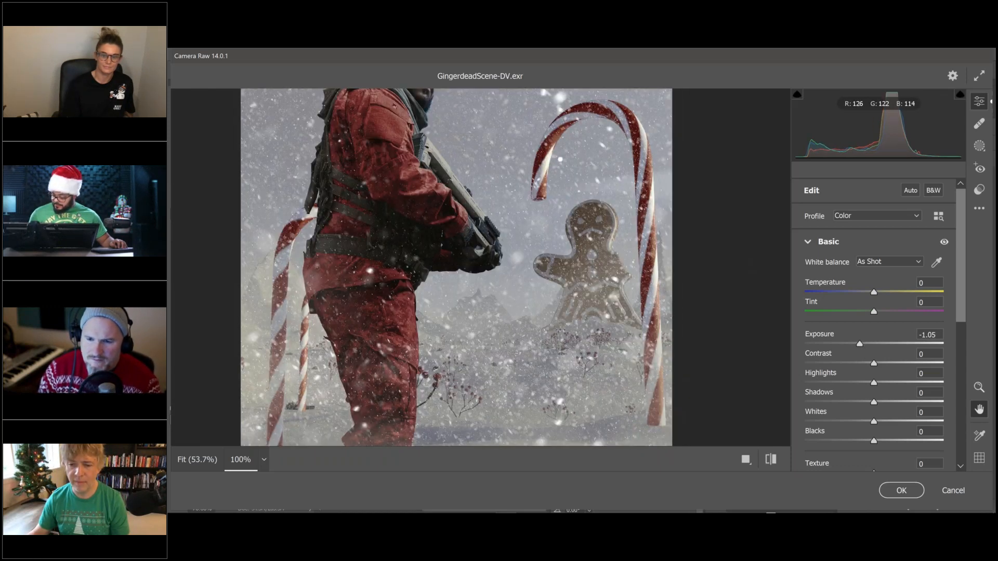
scroll(956, 409, "down", 8)
left_click_drag(956, 416, 955, 461)
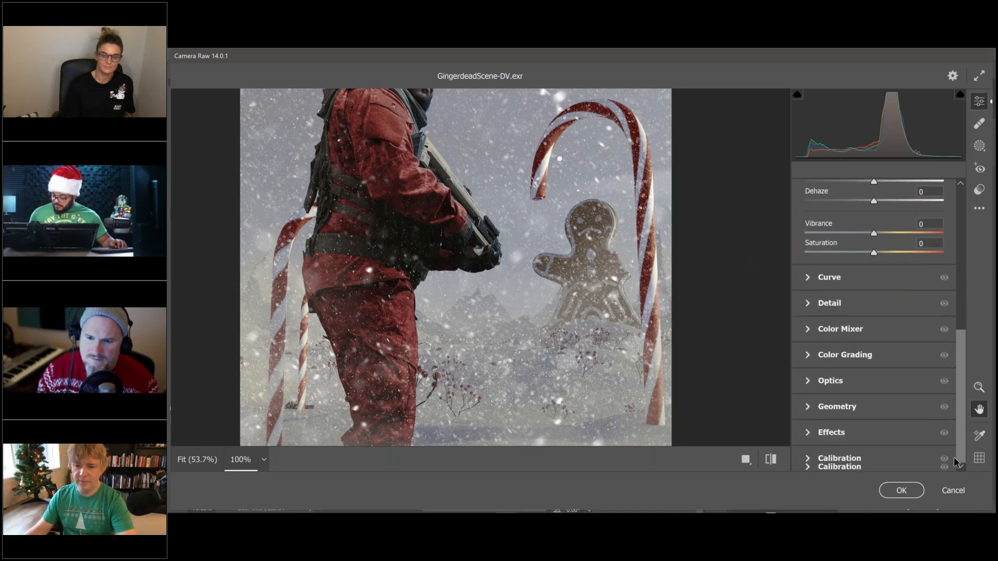
left_click(807, 432)
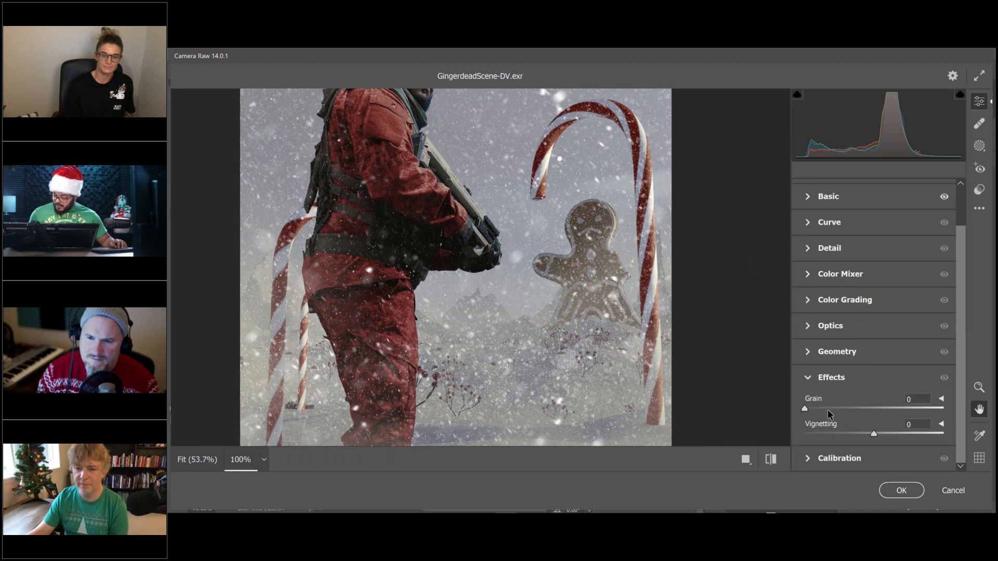
left_click(824, 409)
left_click(835, 408)
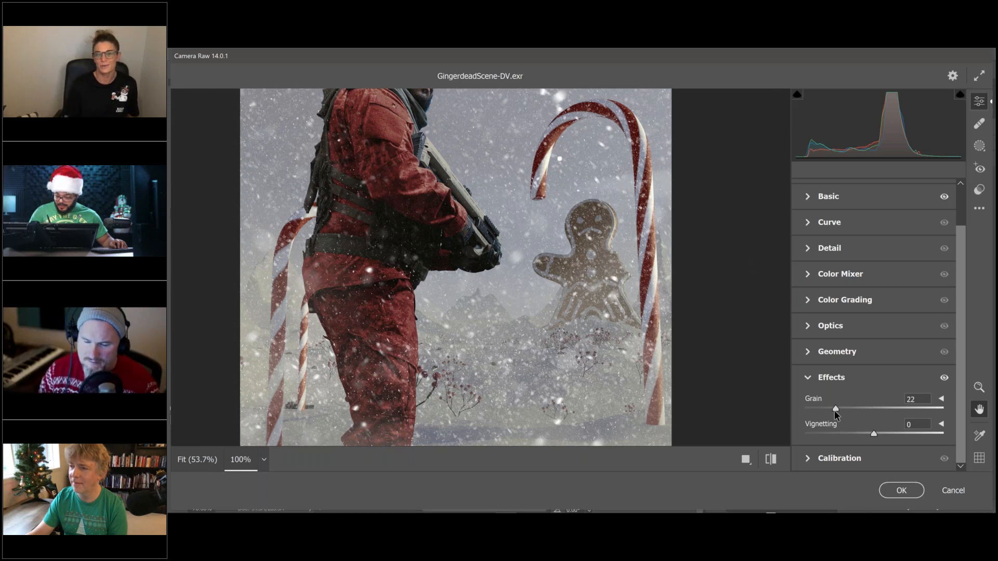
left_click_drag(548, 343, 553, 415)
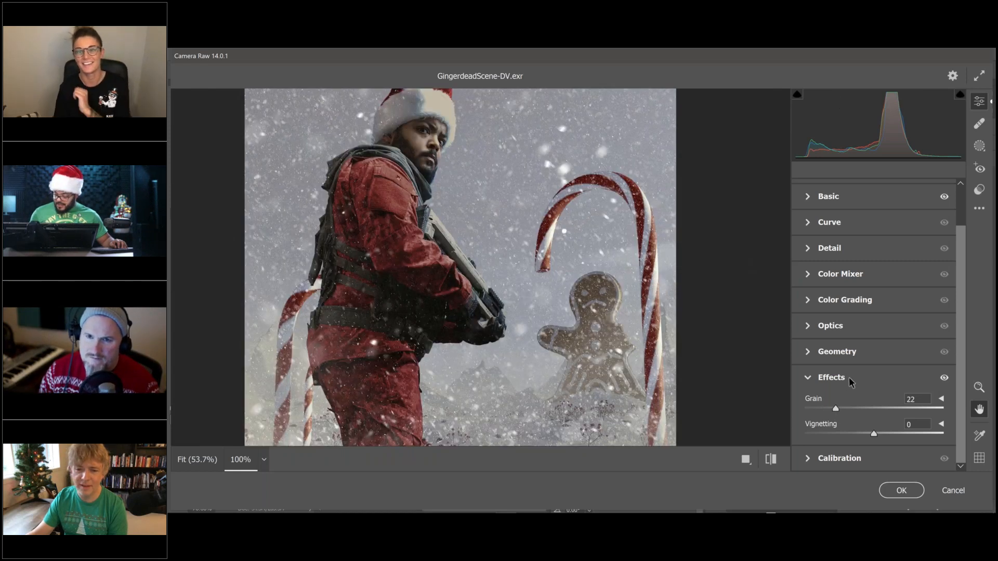
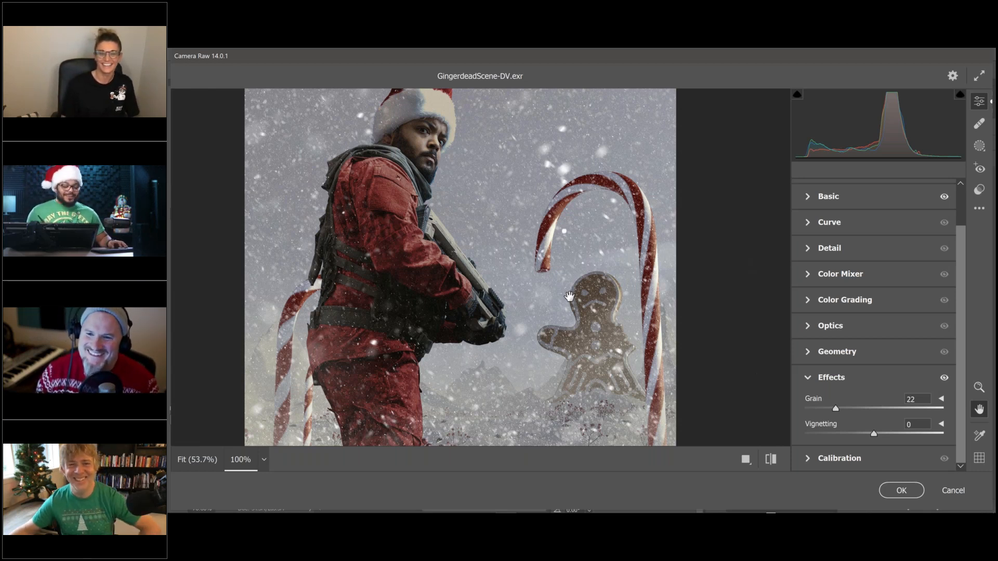
left_click_drag(564, 231, 565, 263)
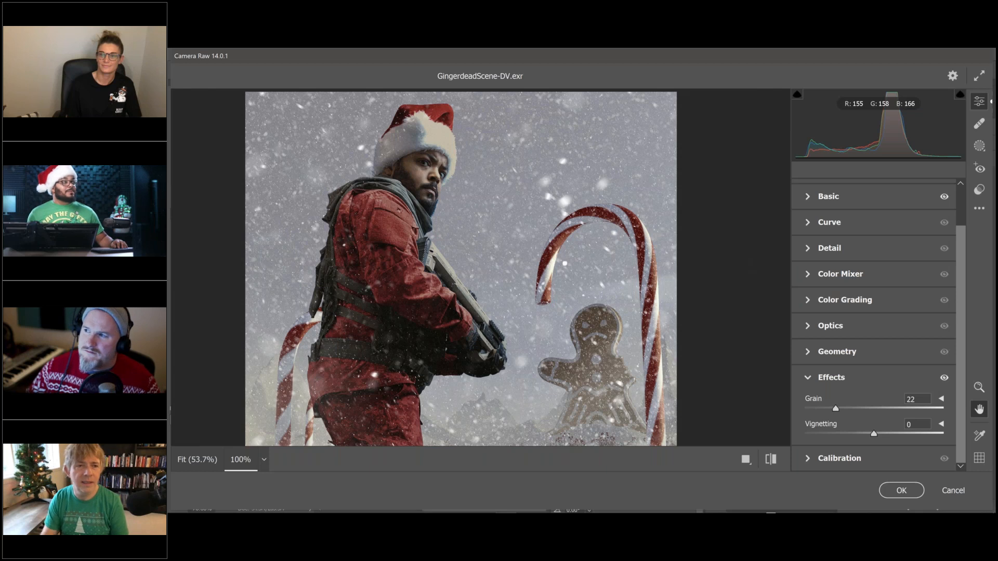
mouse_move(596, 339)
left_mouse_down()
mouse_move(596, 350)
mouse_move(598, 323)
left_mouse_up()
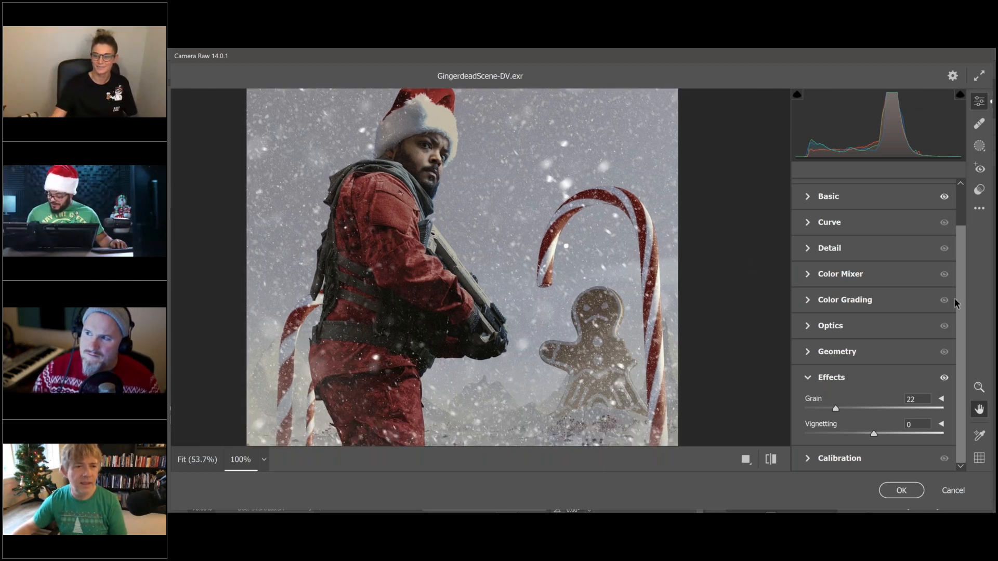
Step: Set the overall exposure to -0.60 and fit the whole composite in the preview
left_click(960, 184)
left_click(961, 183)
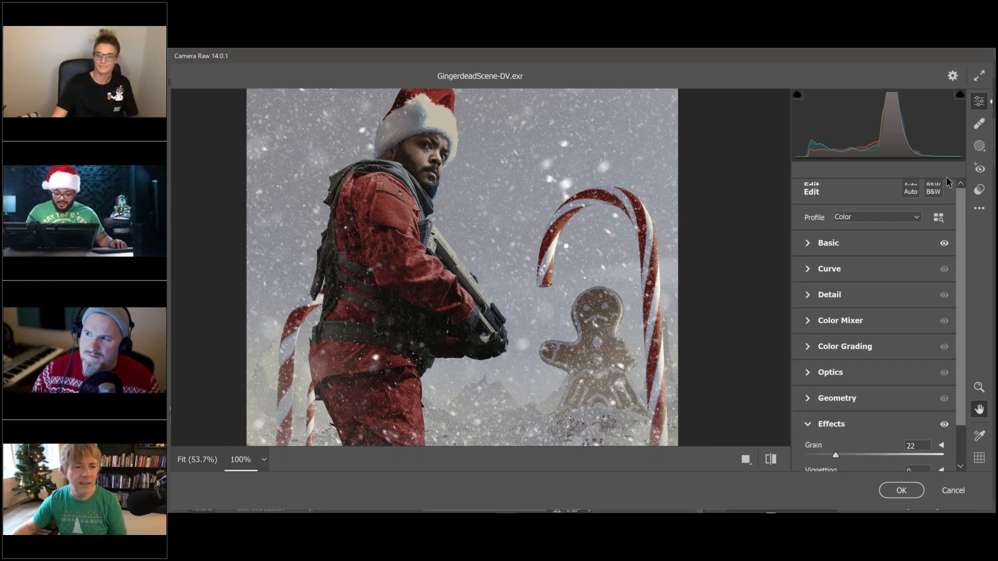
left_click(809, 242)
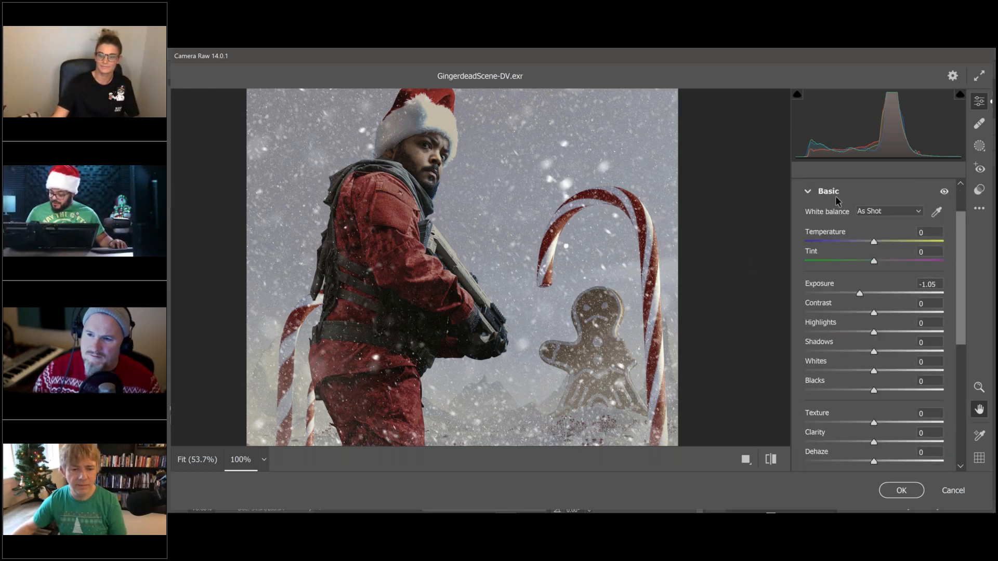
left_click(865, 293)
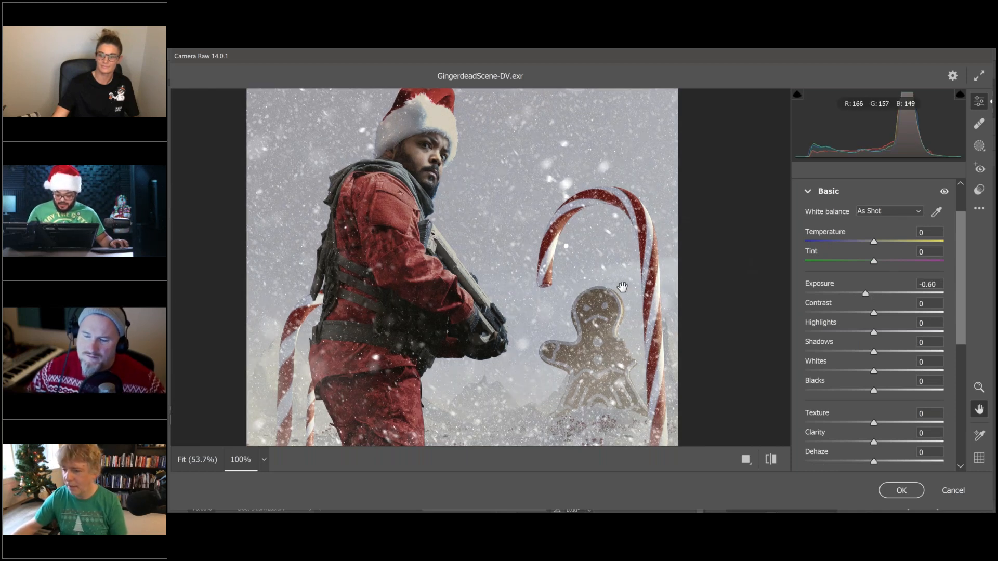
key("ctrl+0")
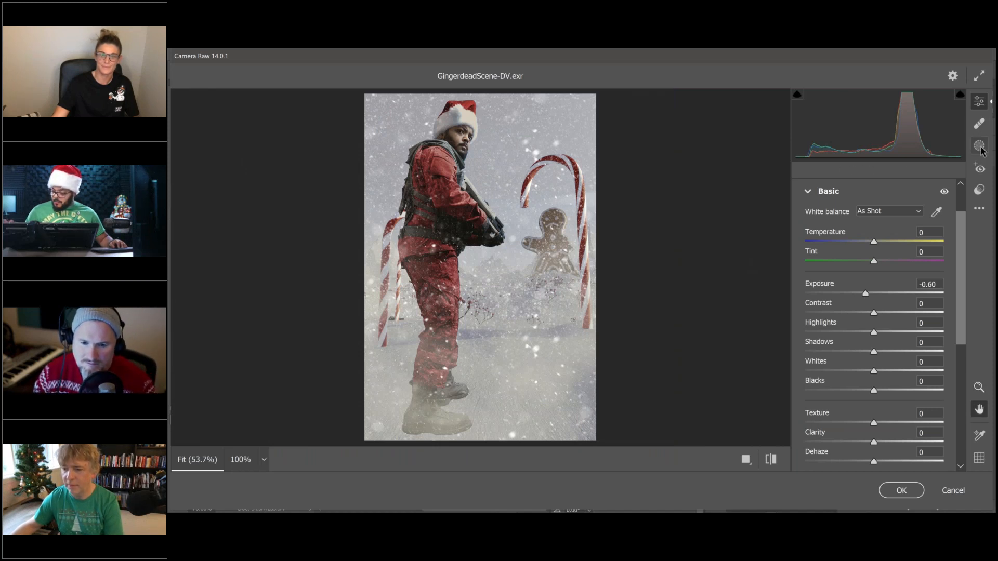
Step: Add a linear gradient mask from the image's upper-right corner, set its exposure to +0.95 and extend its fade past the soldier's waist
key("m")
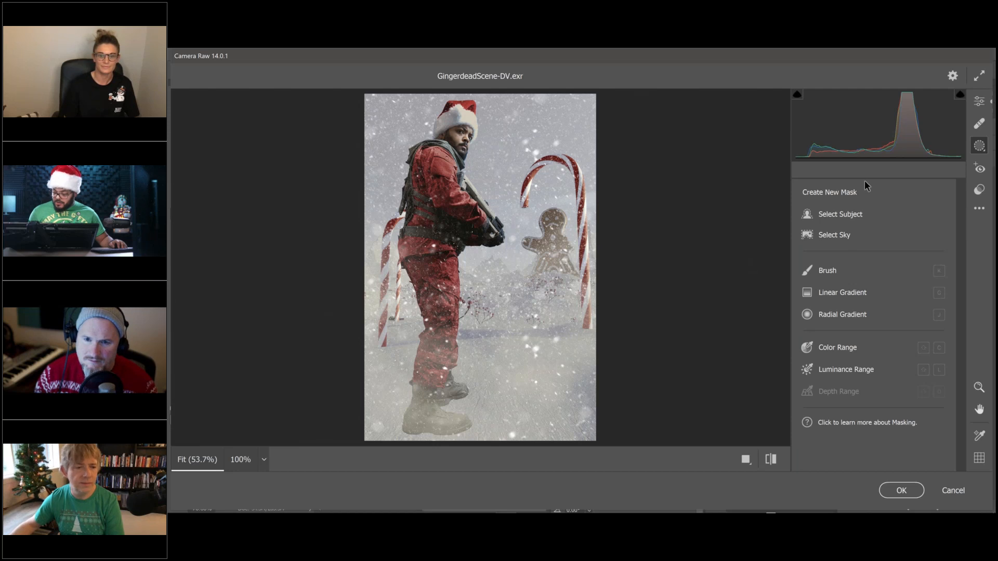
left_click(829, 294)
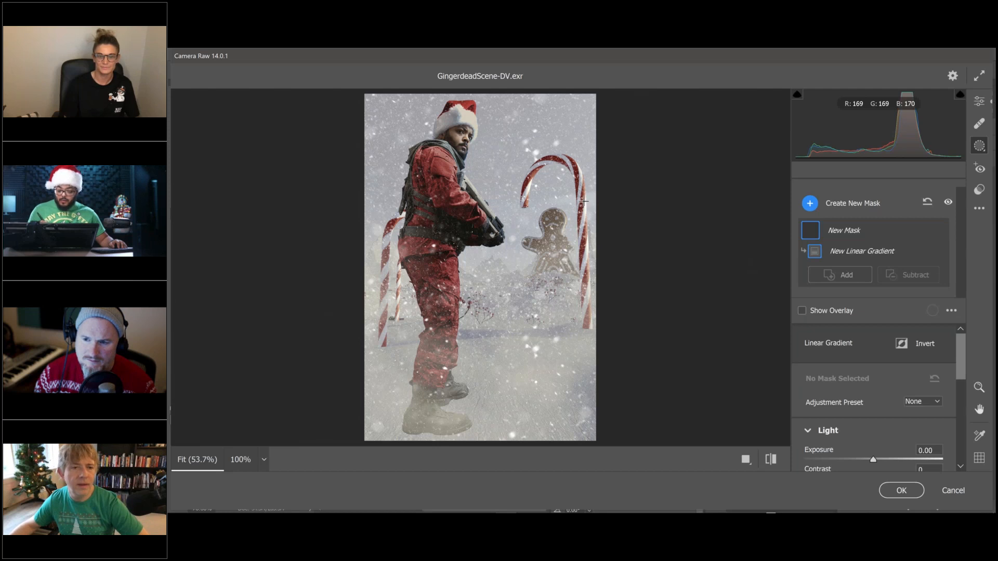
left_click_drag(613, 109, 442, 209)
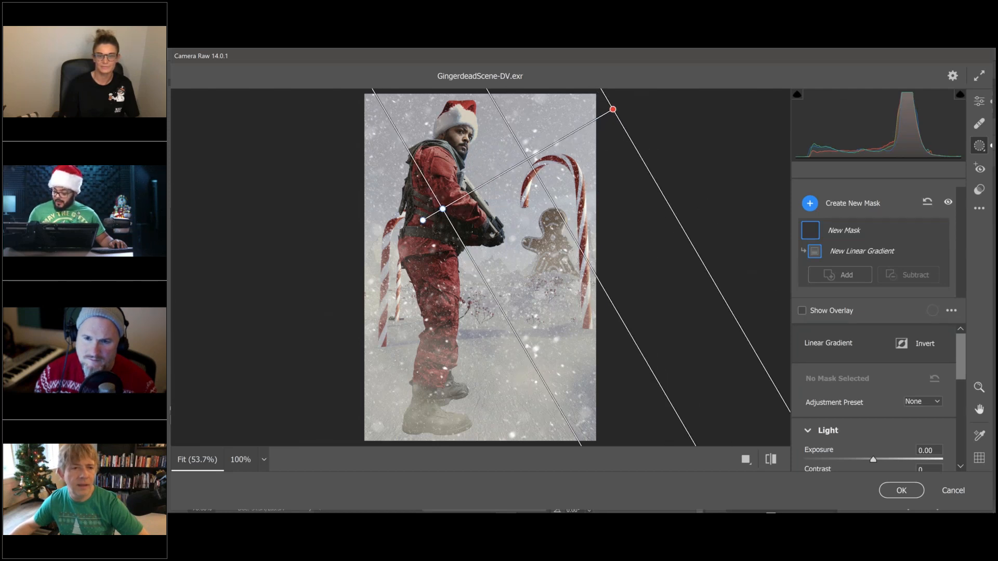
left_click_drag(962, 350, 960, 381)
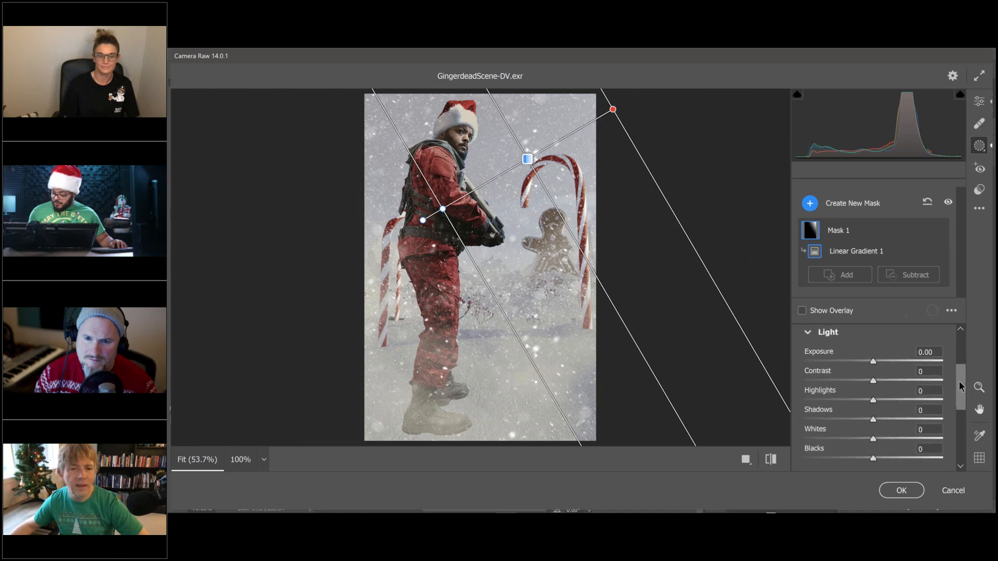
left_click_drag(878, 358, 890, 358)
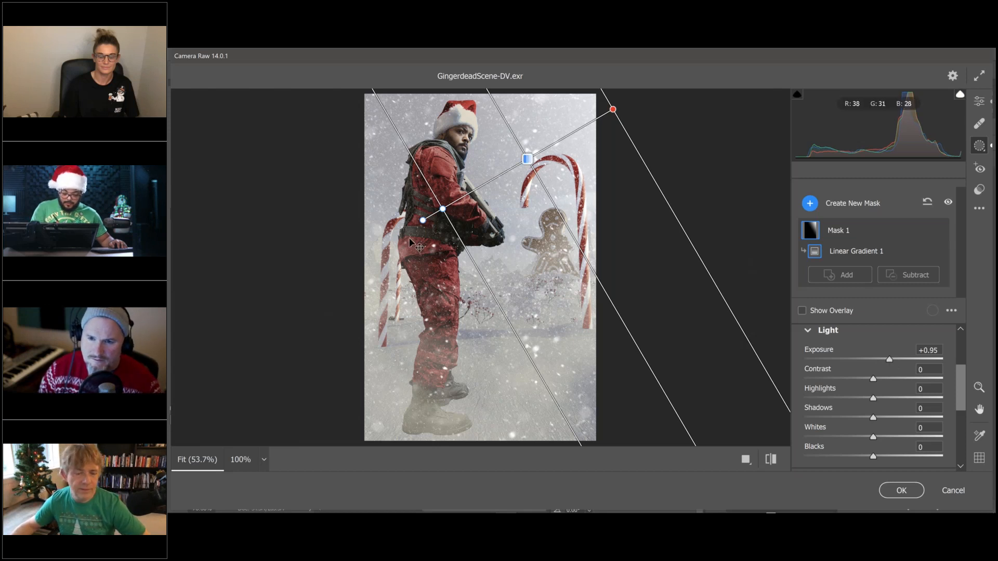
left_click_drag(423, 220, 406, 248)
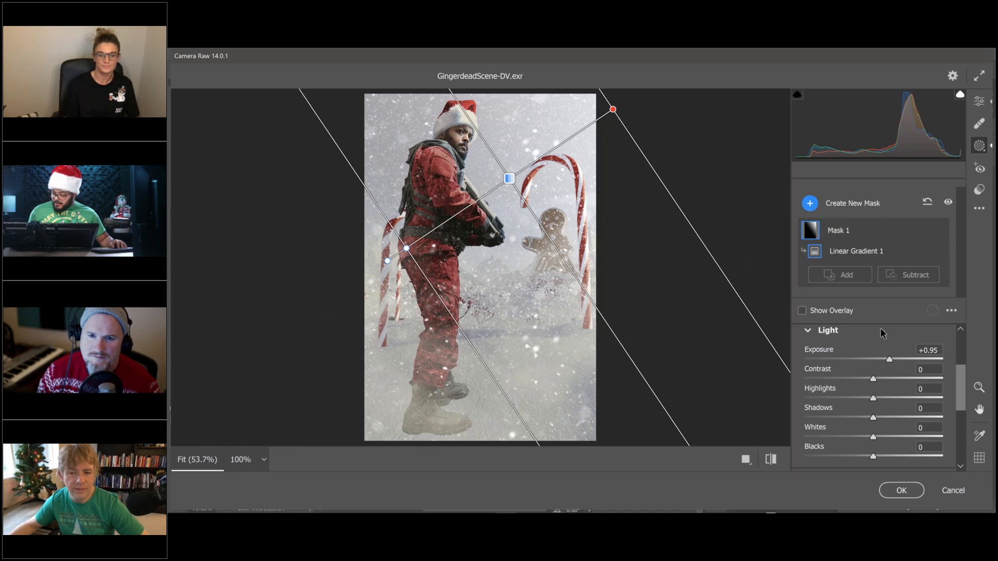
Step: Add a second linear gradient mask from the lower-left edge to the gingerbread man, with exposure -0.75 and shadows -33
left_click(811, 204)
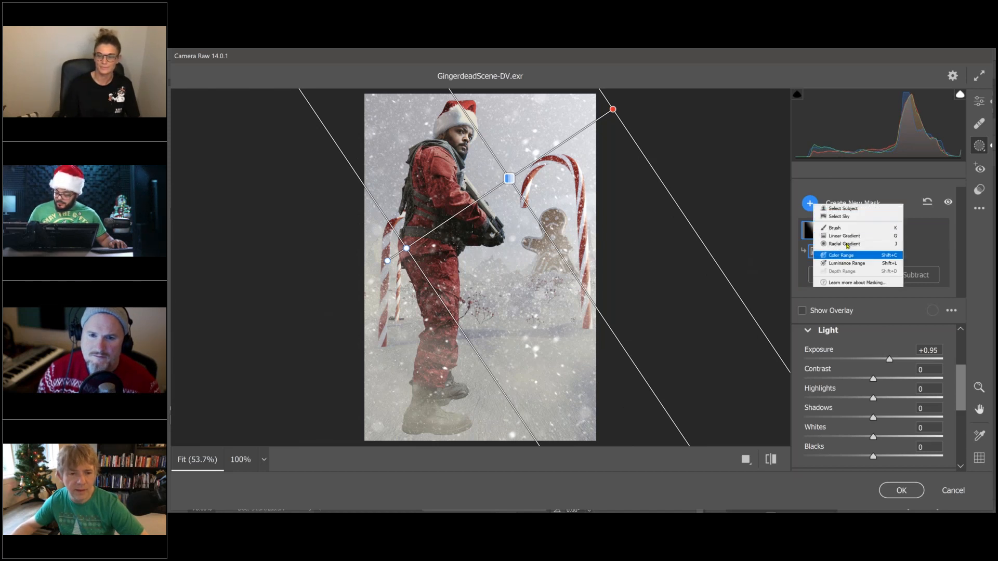
left_click(848, 236)
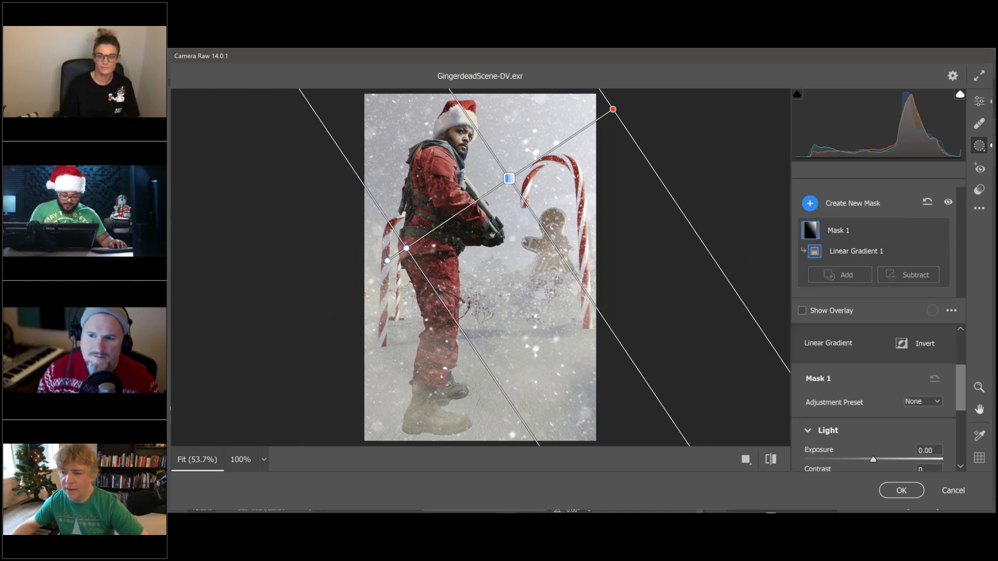
left_click_drag(365, 378, 562, 222)
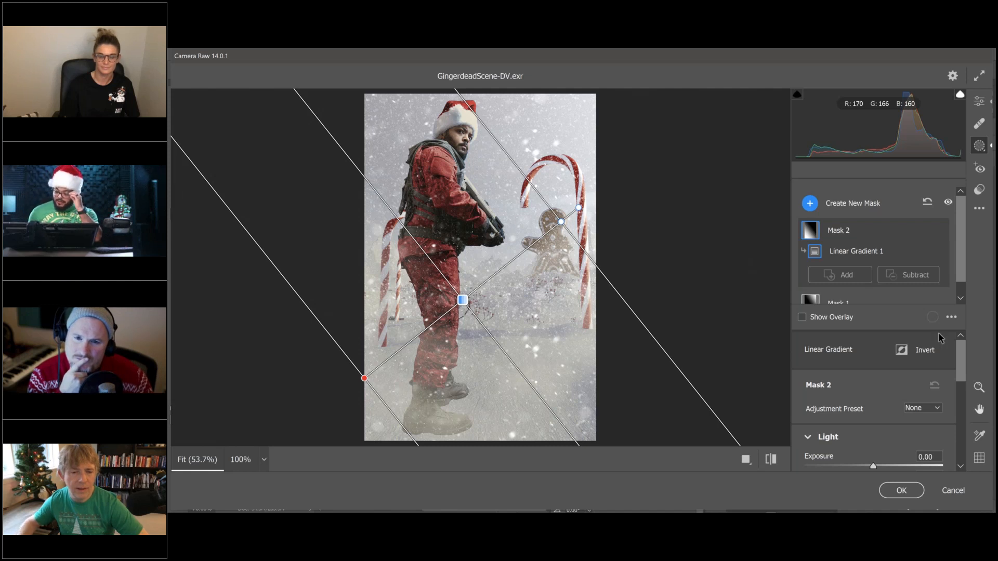
left_click_drag(960, 364, 961, 380)
scroll(960, 382, "down", 3)
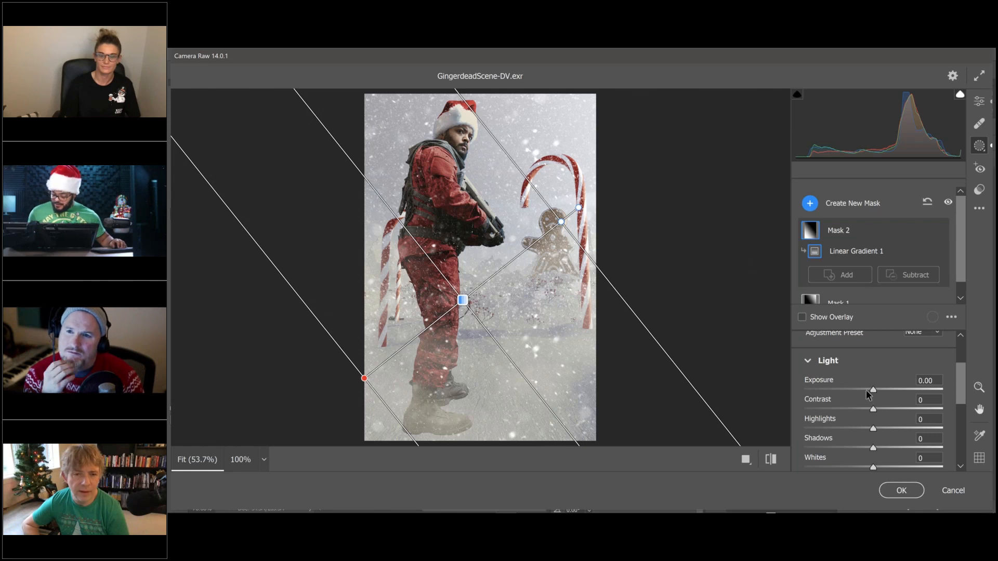
left_click_drag(867, 394, 860, 393)
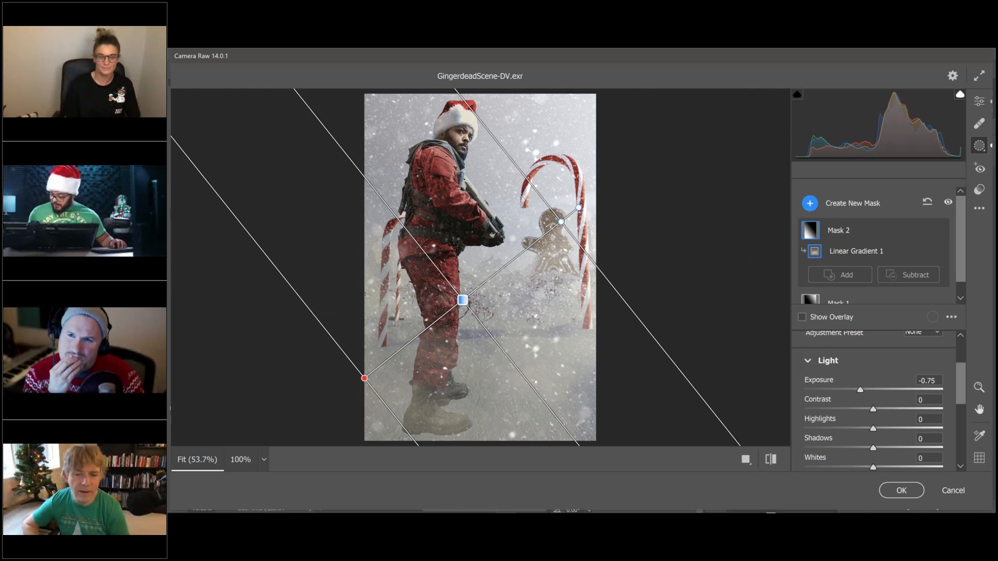
left_click_drag(856, 450, 850, 451)
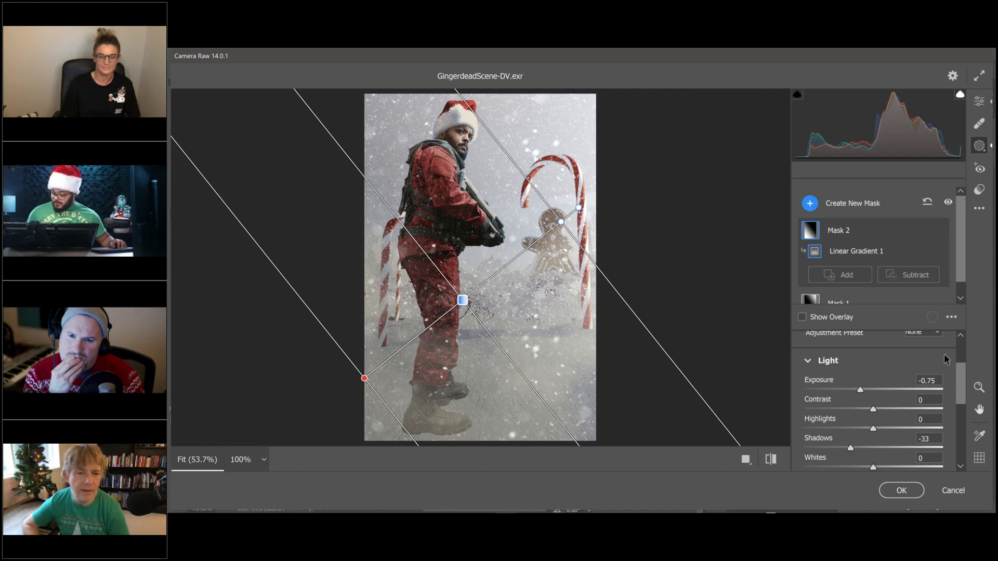
Step: Color grade the whole image by tinting the shadows blue and the midtones cyan-blue
left_click(980, 103)
left_click_drag(956, 242, 955, 379)
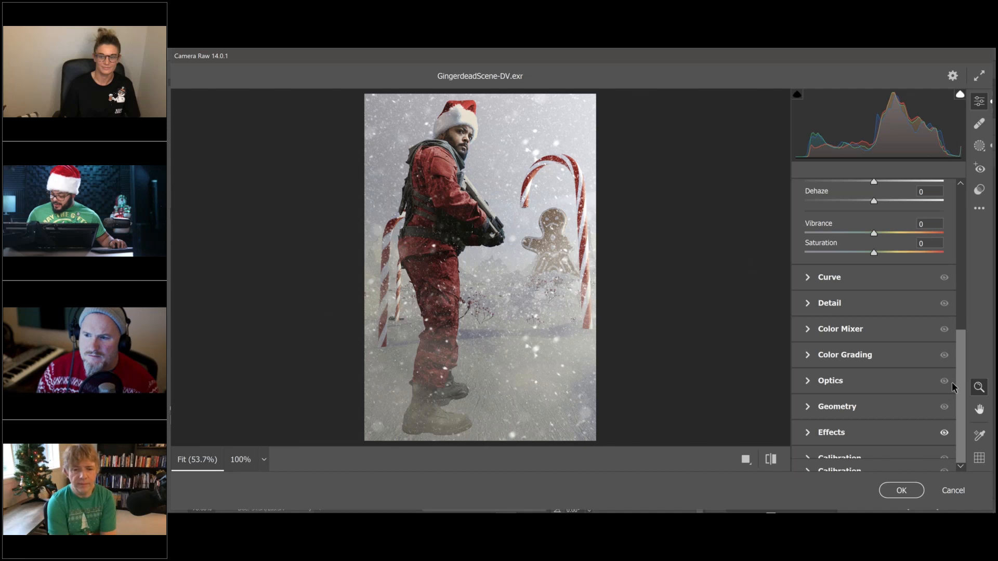
left_click(809, 357)
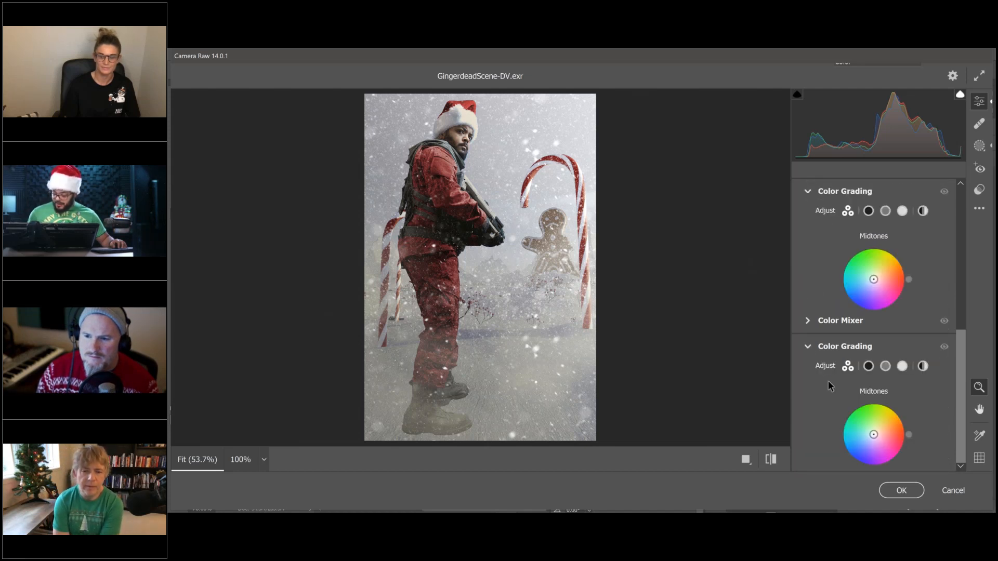
mouse_move(959, 267)
left_mouse_down()
mouse_move(959, 287)
mouse_move(959, 276)
left_mouse_up()
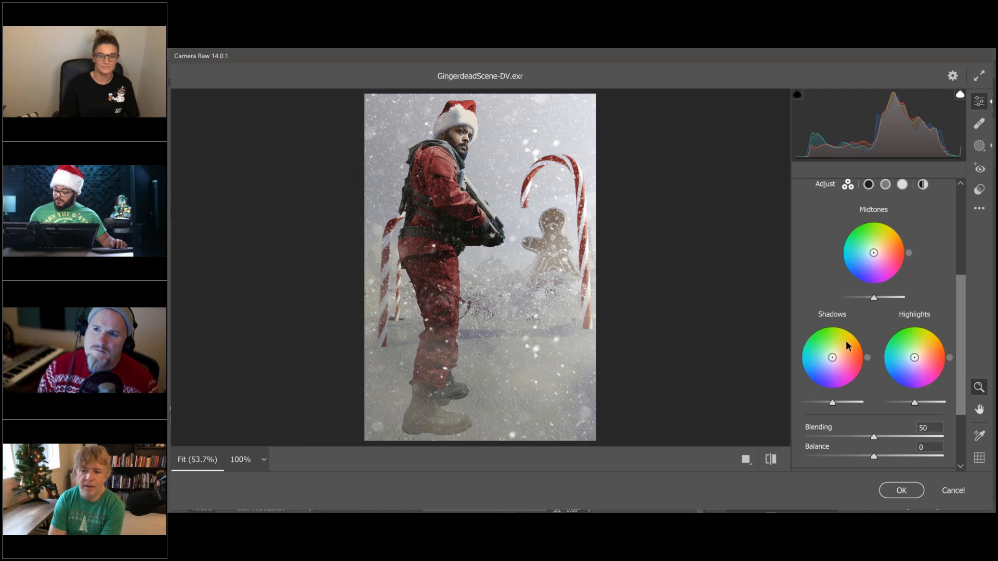
left_click_drag(837, 358, 807, 384)
left_click_drag(959, 279, 959, 271)
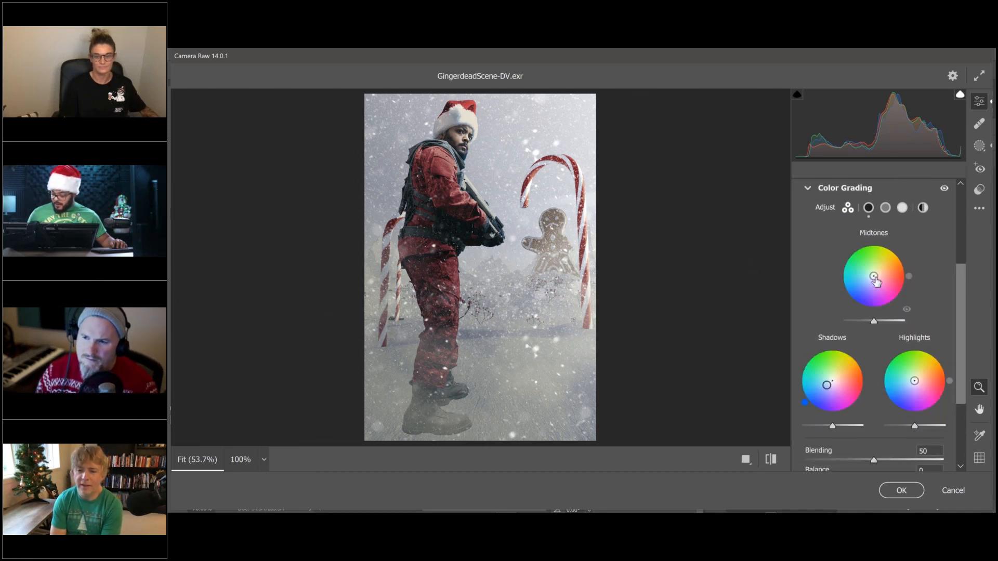
left_click_drag(874, 276, 867, 279)
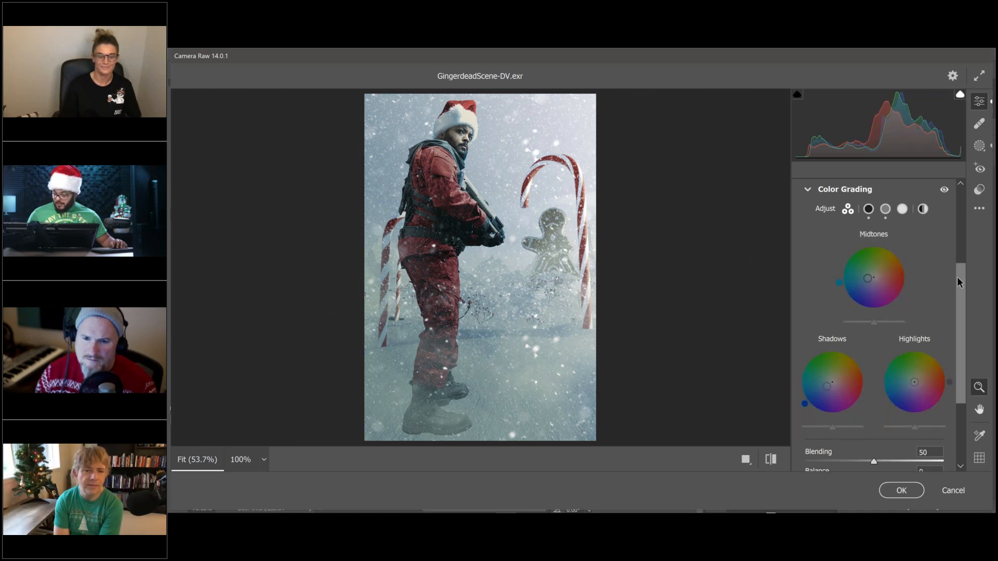
scroll(957, 191, "up", 5)
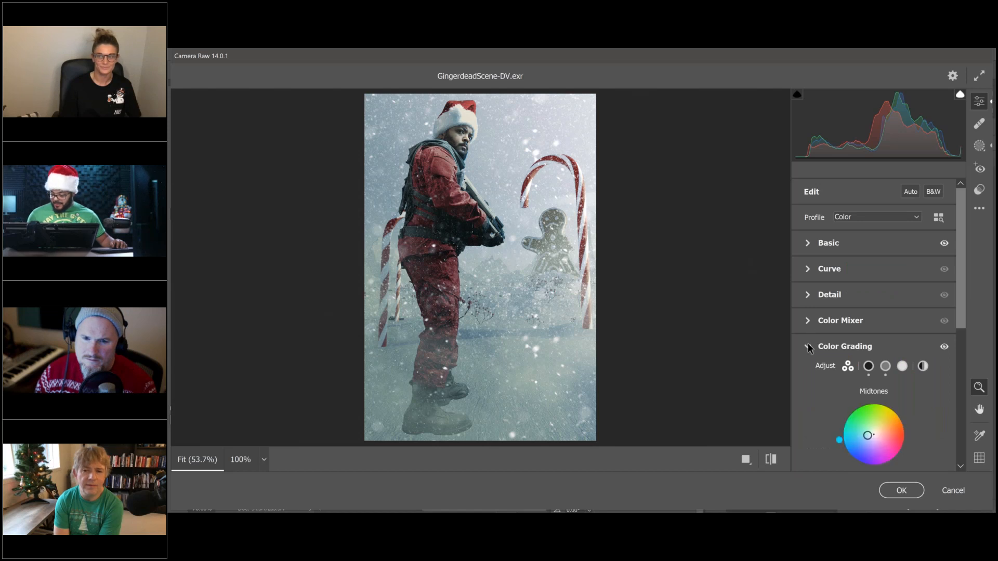
left_click(812, 345)
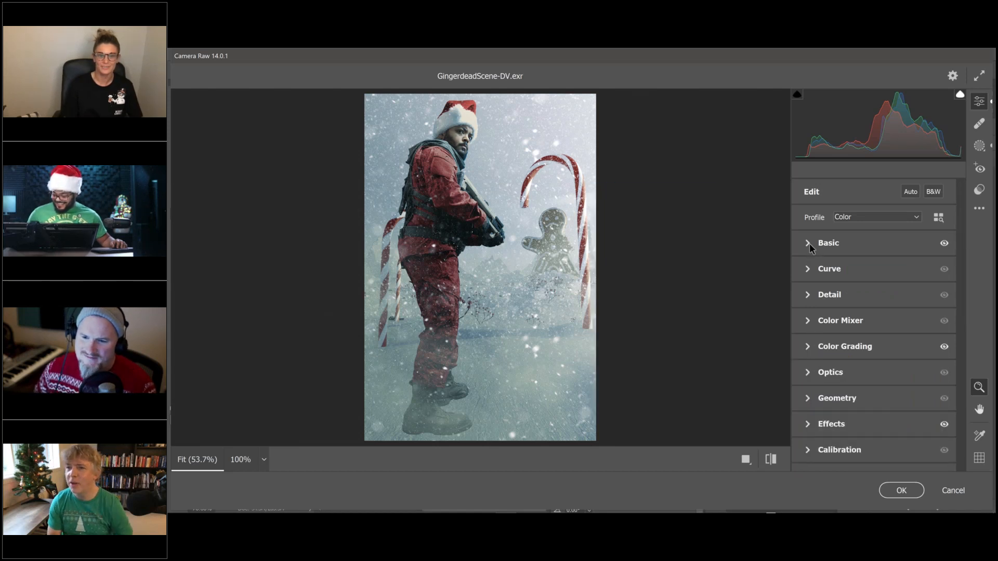
left_click(809, 242)
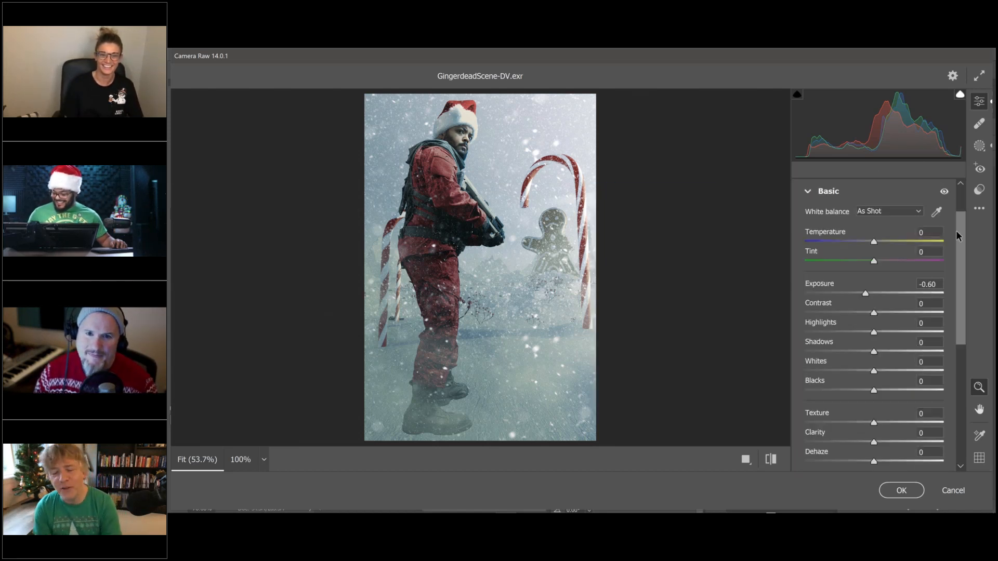
left_click_drag(958, 228, 959, 206)
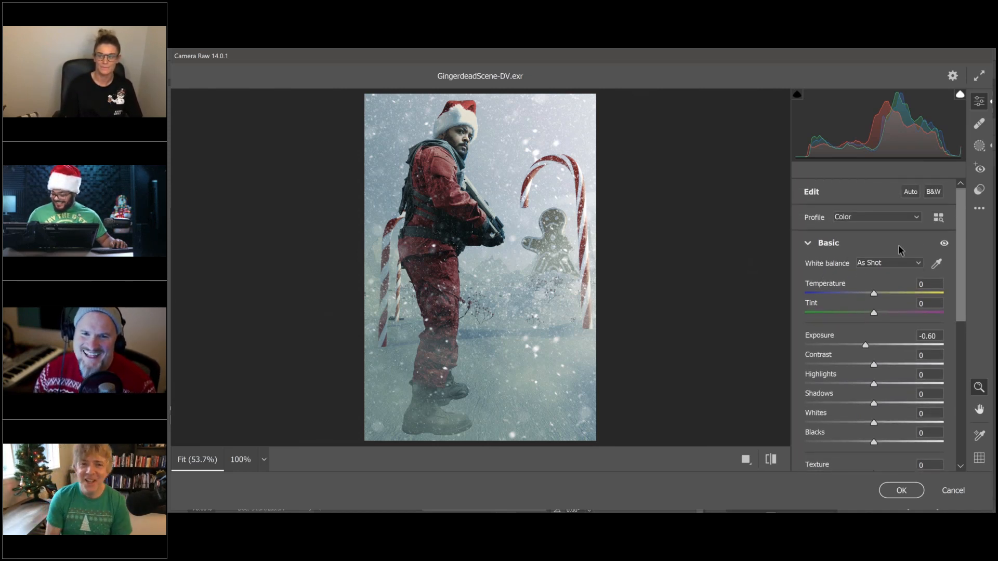
left_click(811, 245)
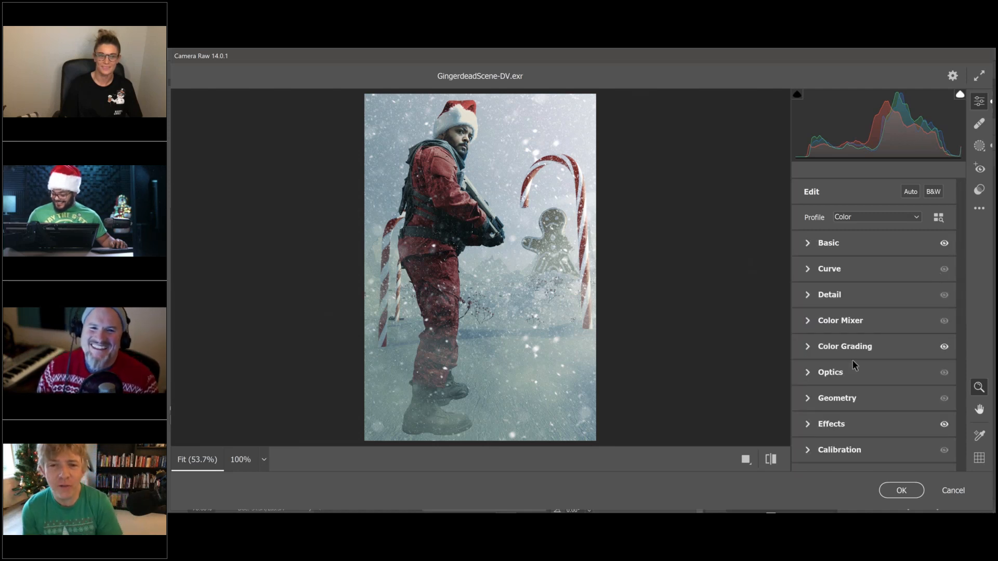
left_click(806, 346)
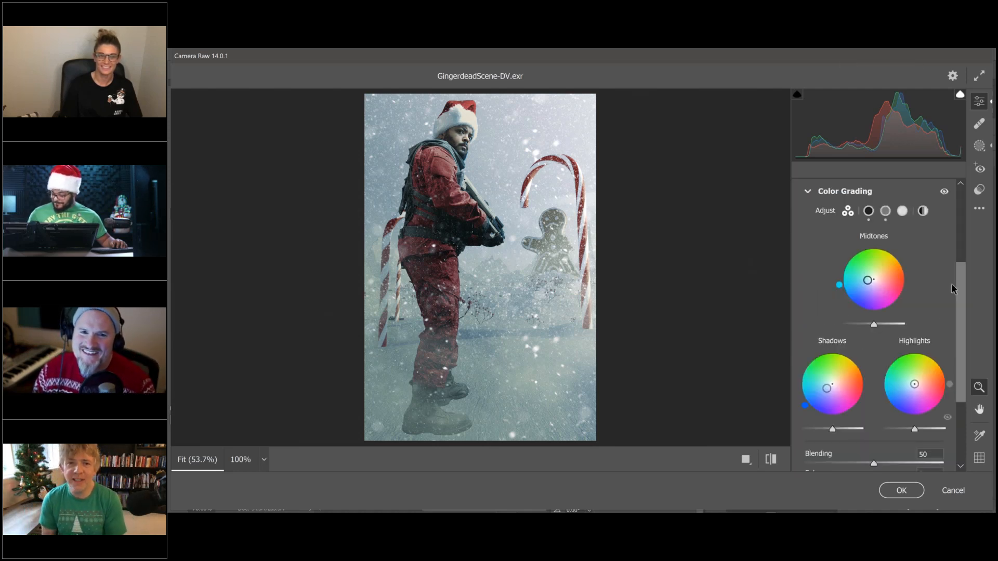
Step: Fine-tune the blue hue of the shadows in the color grading and collapse the Color Grading section
scroll(956, 311, "down", 2)
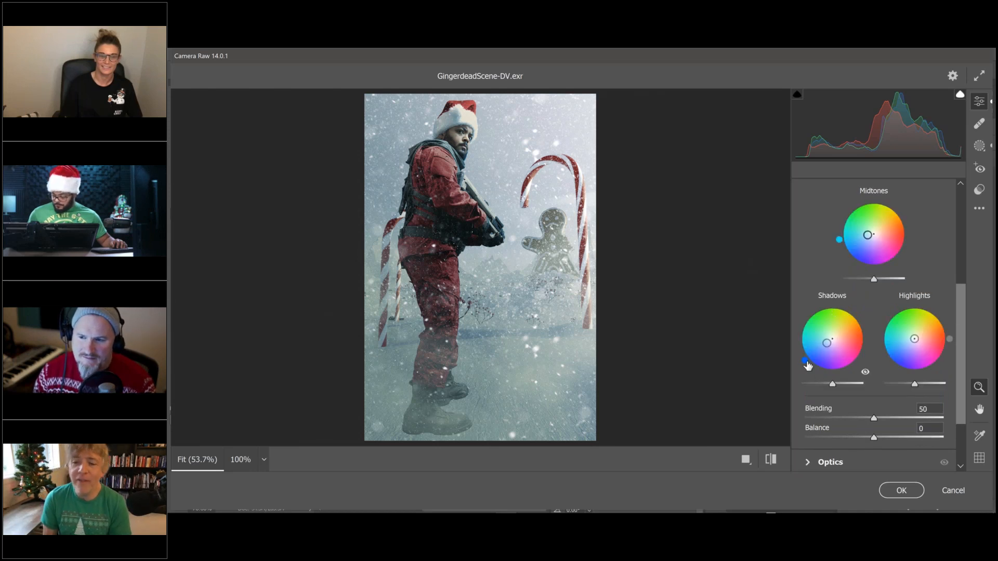
mouse_move(805, 360)
left_click_drag(804, 359, 803, 358)
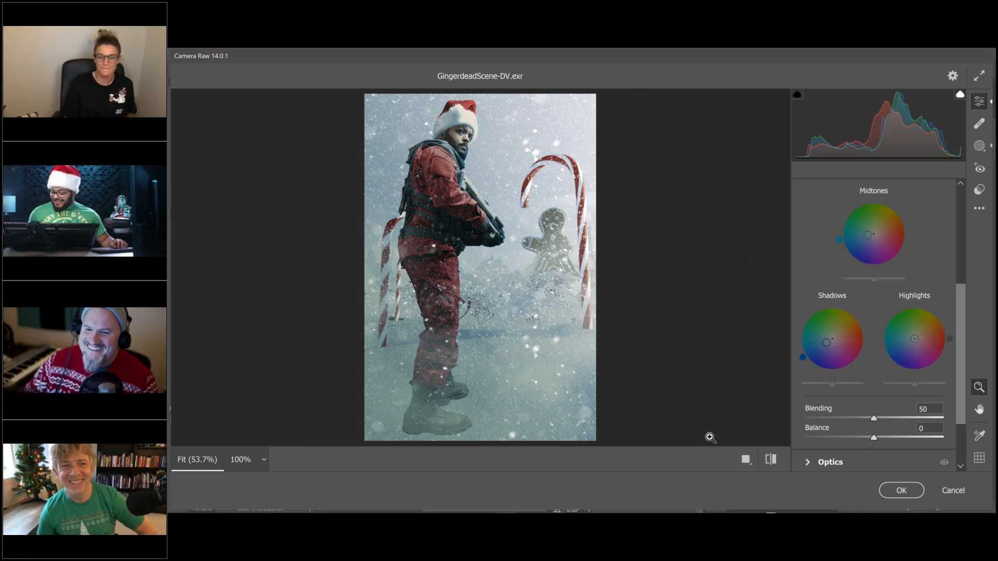
left_click_drag(958, 338, 955, 234)
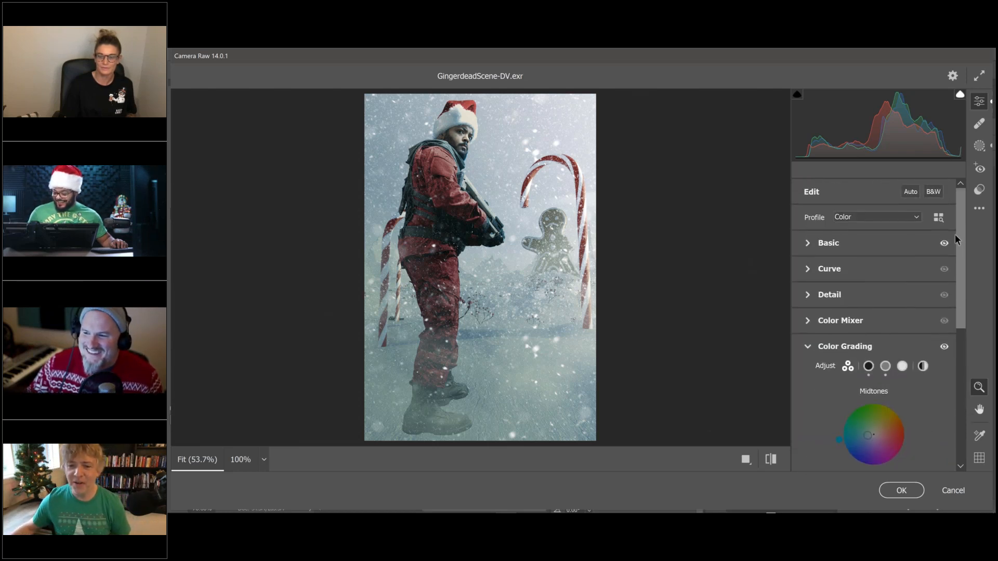
left_click(808, 346)
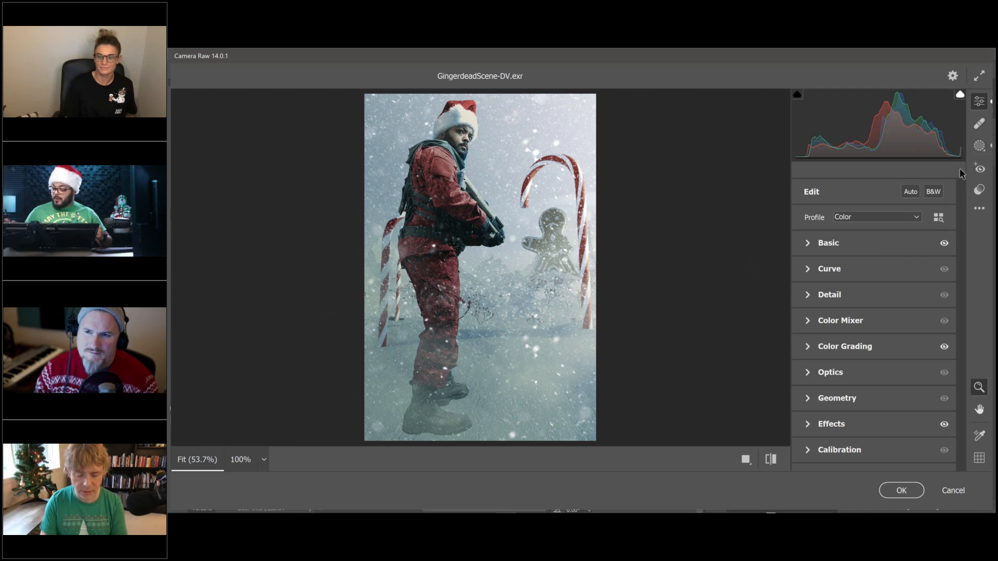
Step: Create a new brush mask and paint over the soldier's outfit, starting at brush size 10 and going down to 6
left_click(979, 145)
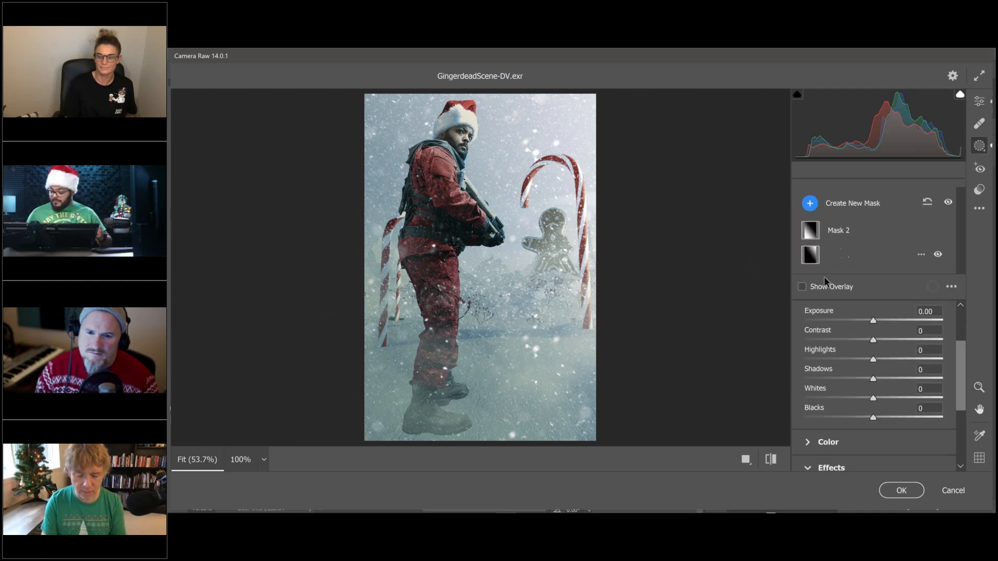
left_click(814, 208)
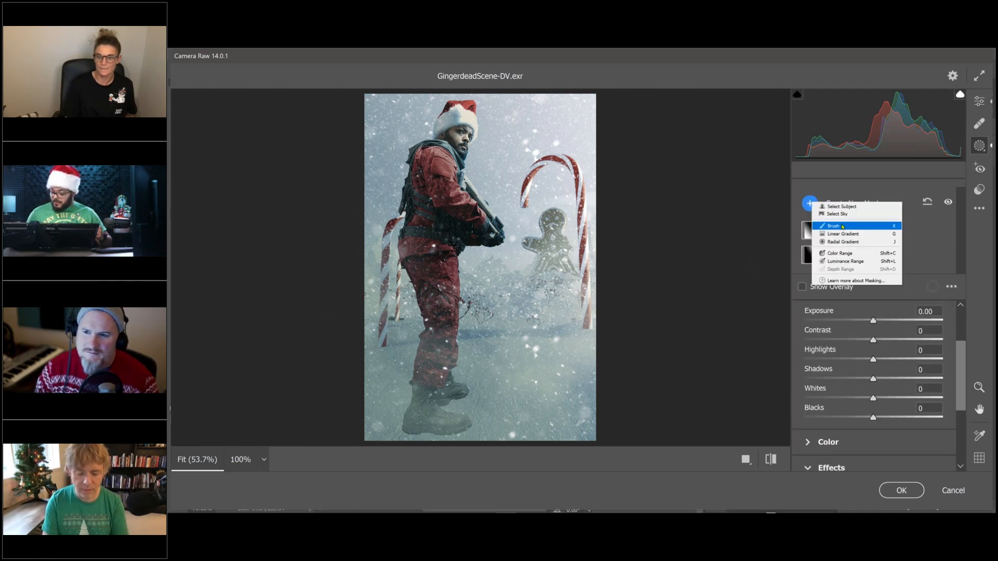
left_click(831, 227)
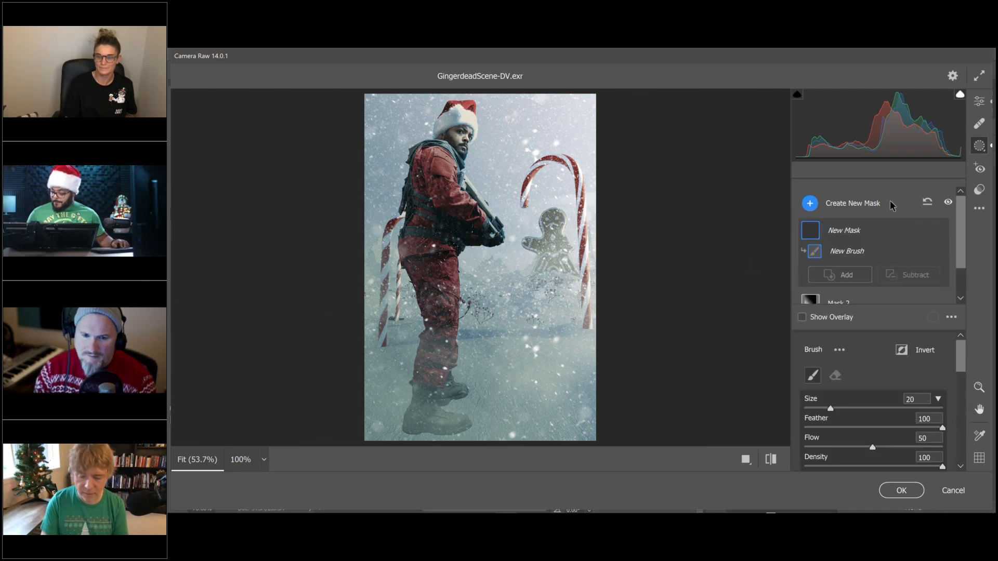
scroll(957, 253, "up", 1)
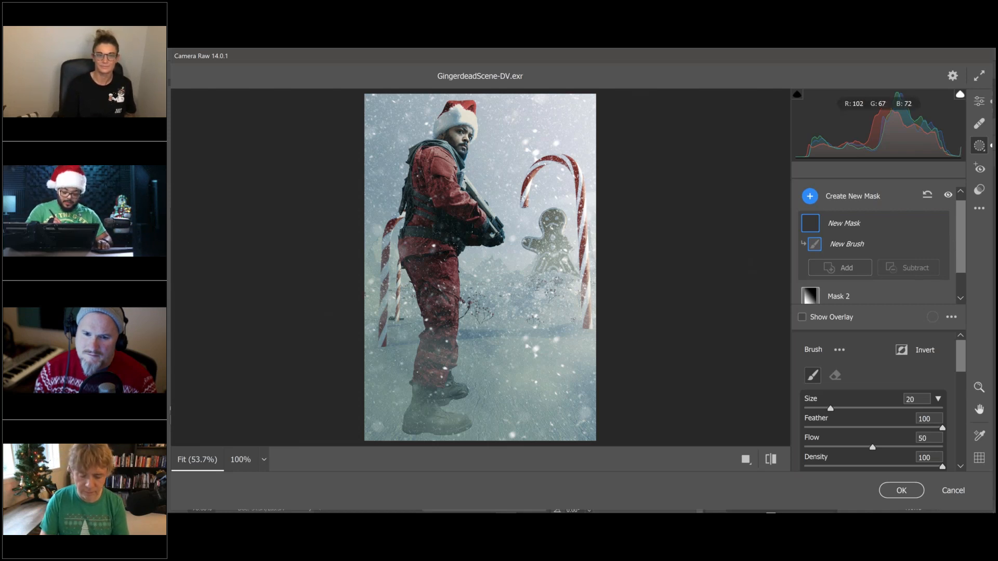
key("bracketleft")
key("bracketleft")
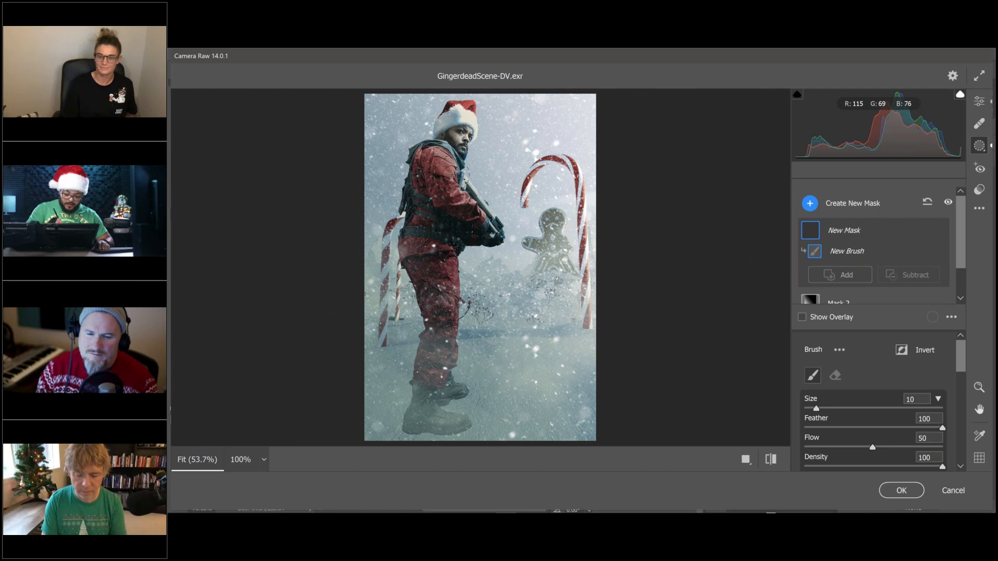
left_click_drag(455, 182, 480, 218)
key("bracketleft")
key("bracketleft")
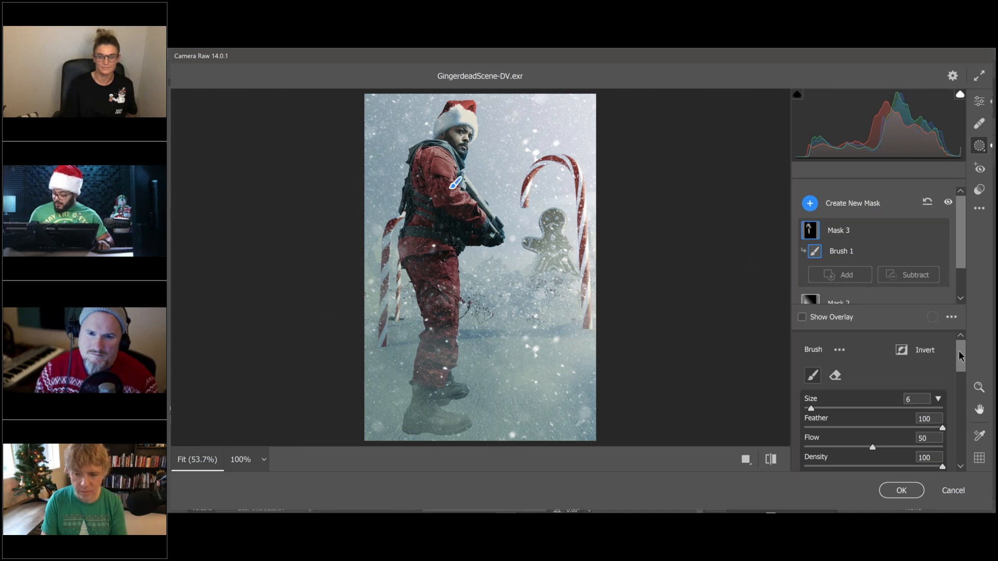
Step: Raise the clarity of the soldier's brush mask to +41
left_click_drag(959, 356, 955, 435)
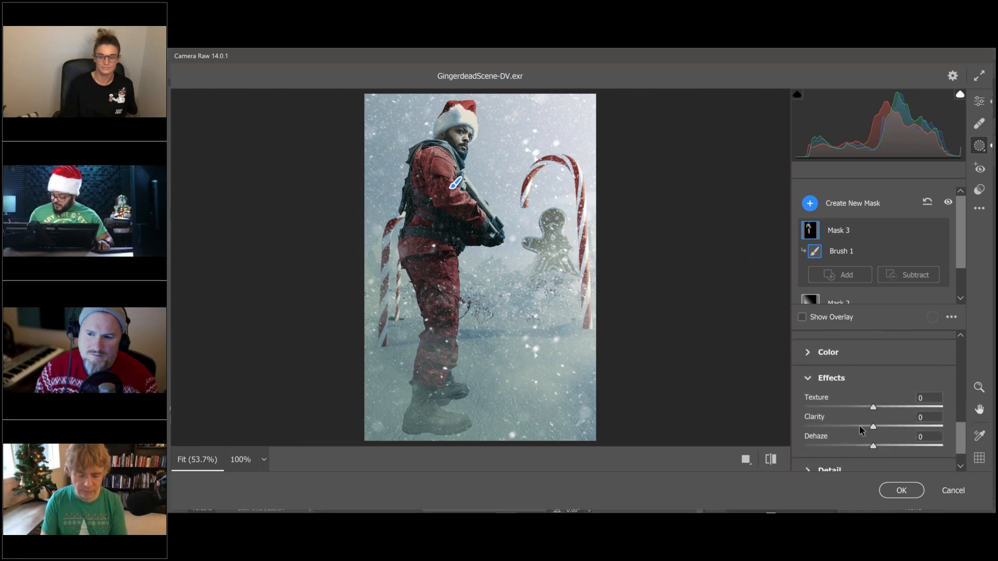
left_click_drag(810, 426, 902, 426)
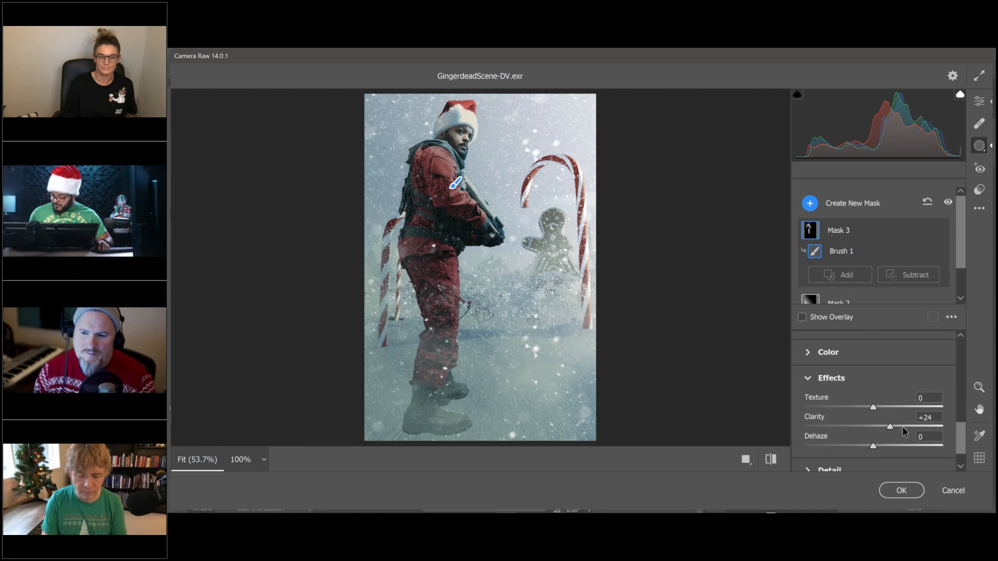
left_click(901, 426)
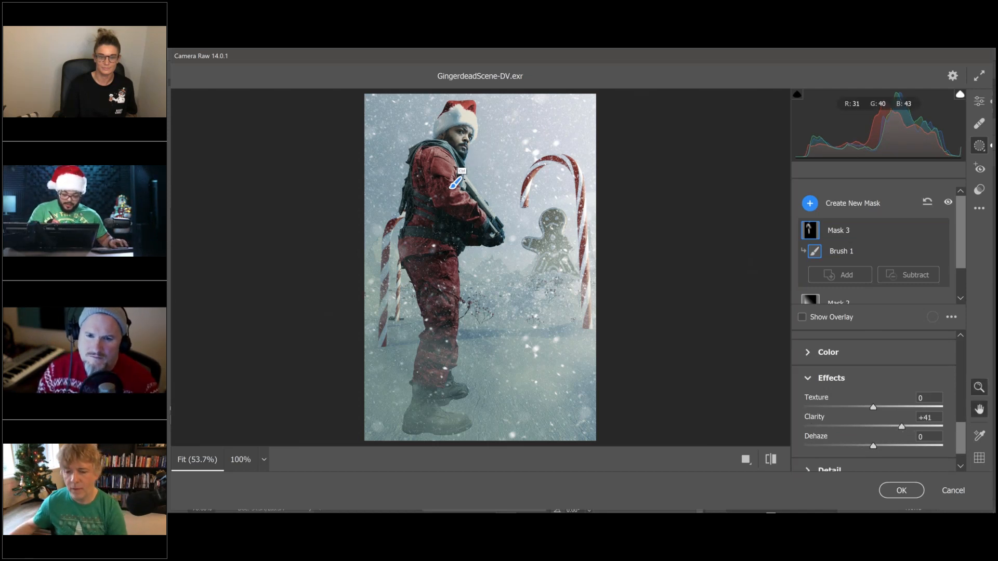
Step: Compare clarity values of +11, -30 and +13 on the soldier's brush mask at 200% zoom, and settle on +42
left_click(469, 162, "ctrl")
left_click(472, 177, "ctrl")
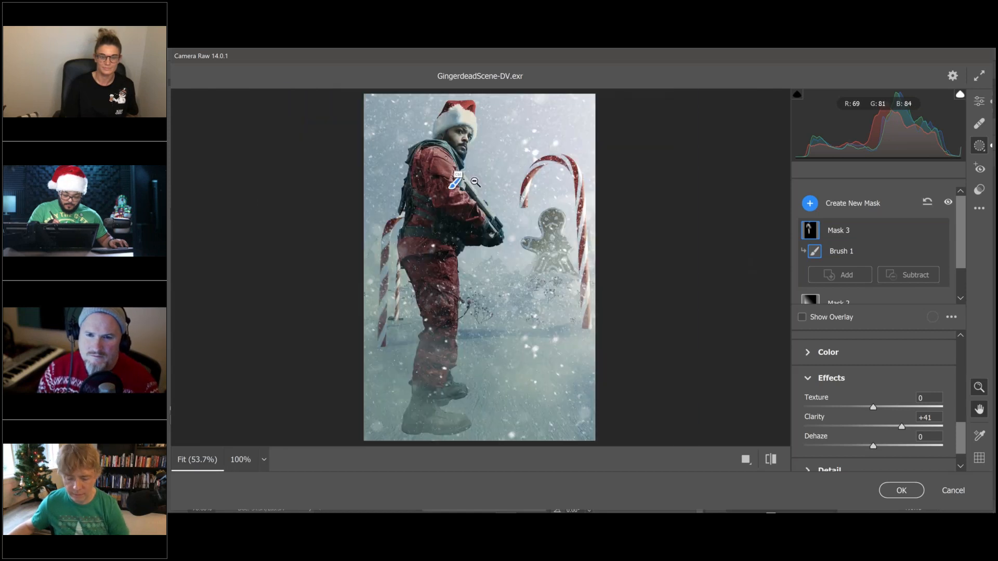
left_click(474, 182, "ctrl")
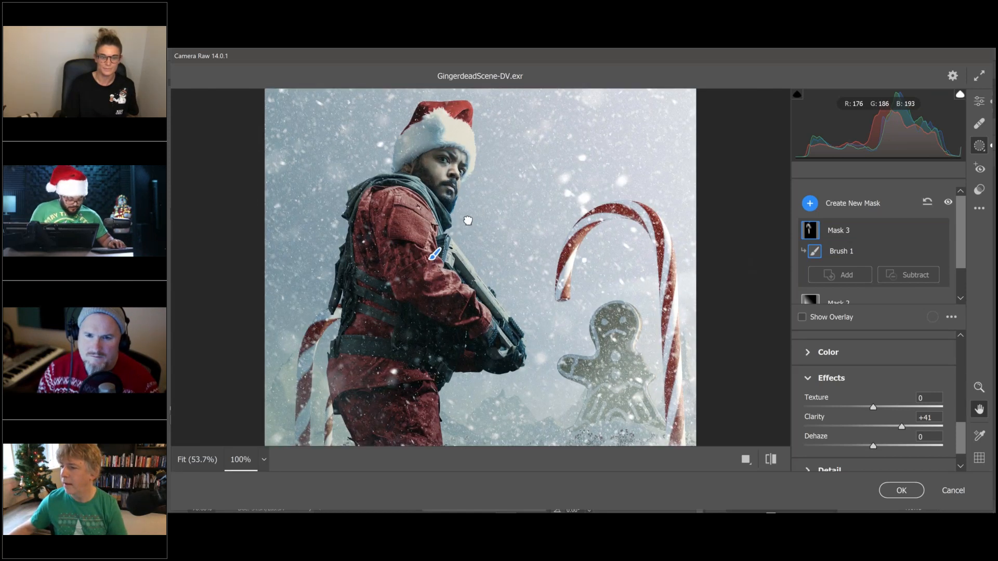
left_click(264, 459)
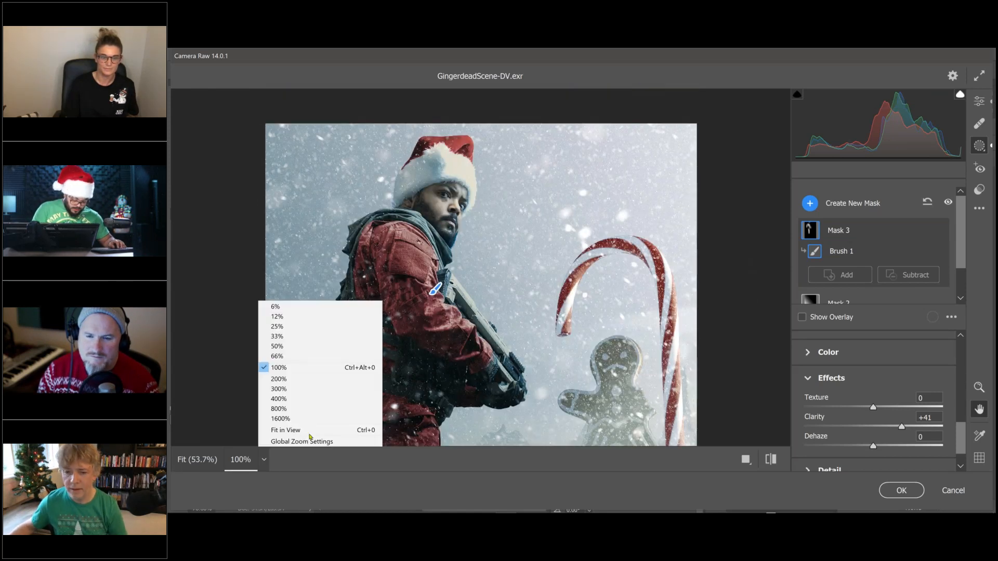
left_click(303, 381)
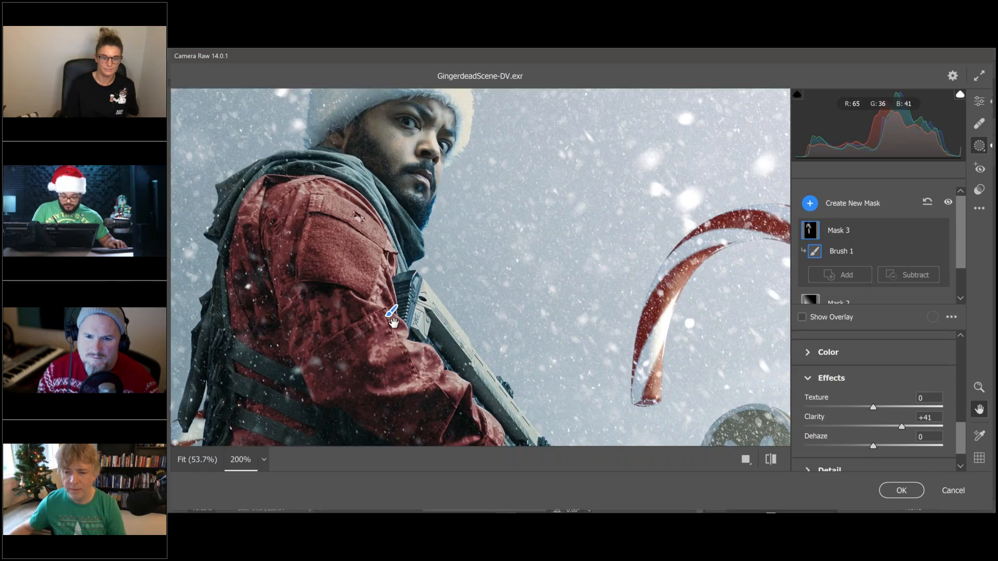
left_click_drag(394, 323, 407, 383)
left_click_drag(445, 296, 449, 266)
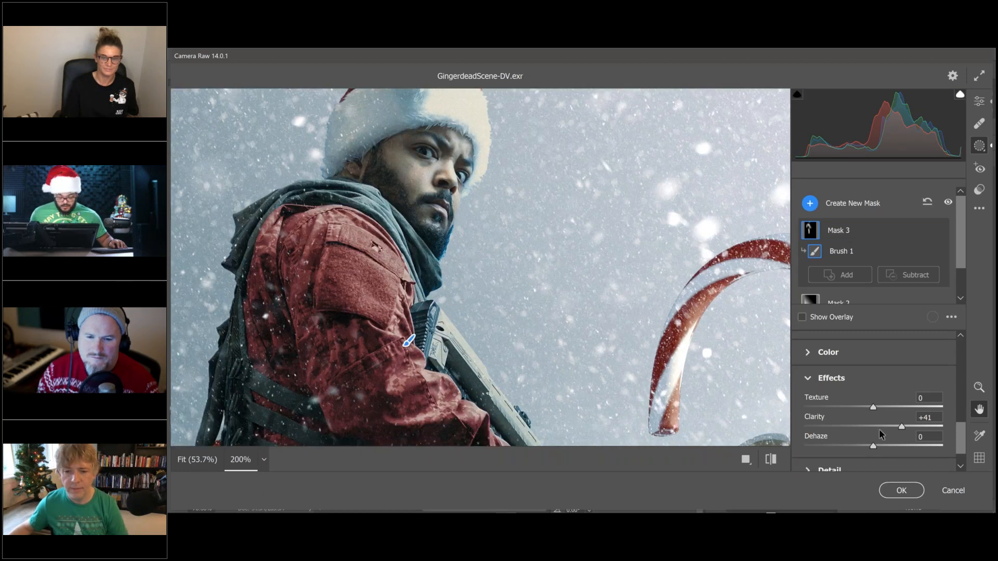
left_click(879, 427)
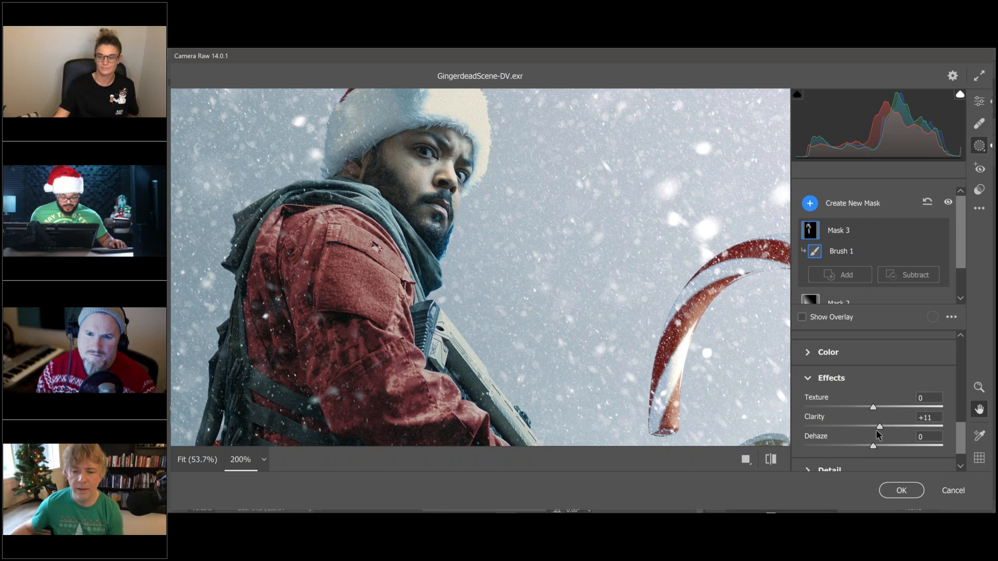
left_click(927, 421)
type("-30")
key("Return")
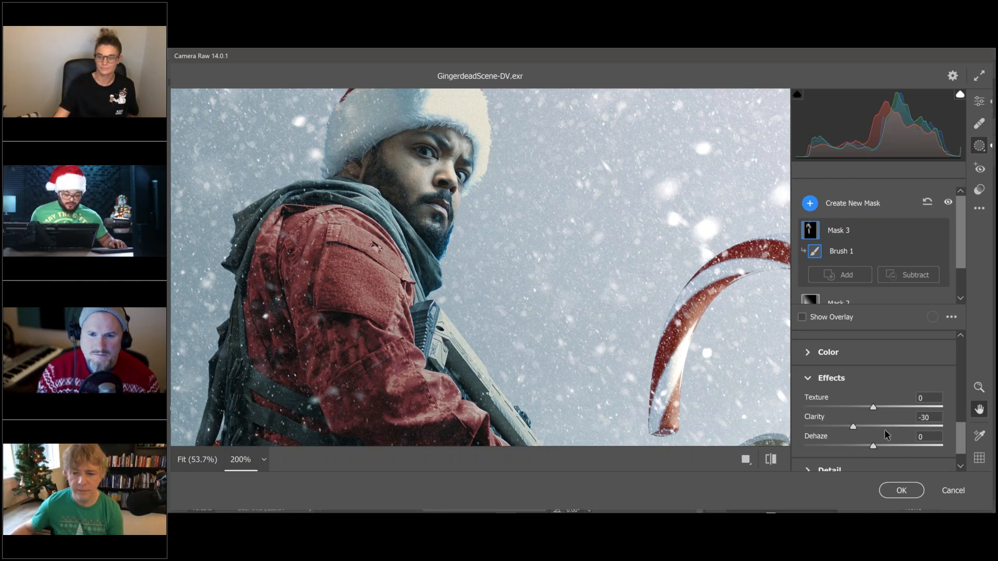
left_click(884, 429)
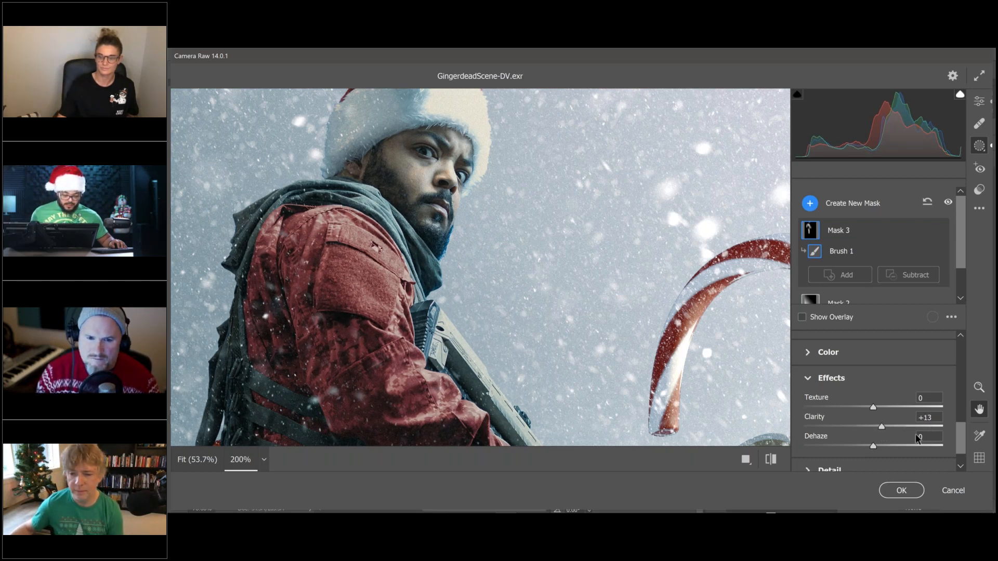
left_click(906, 427)
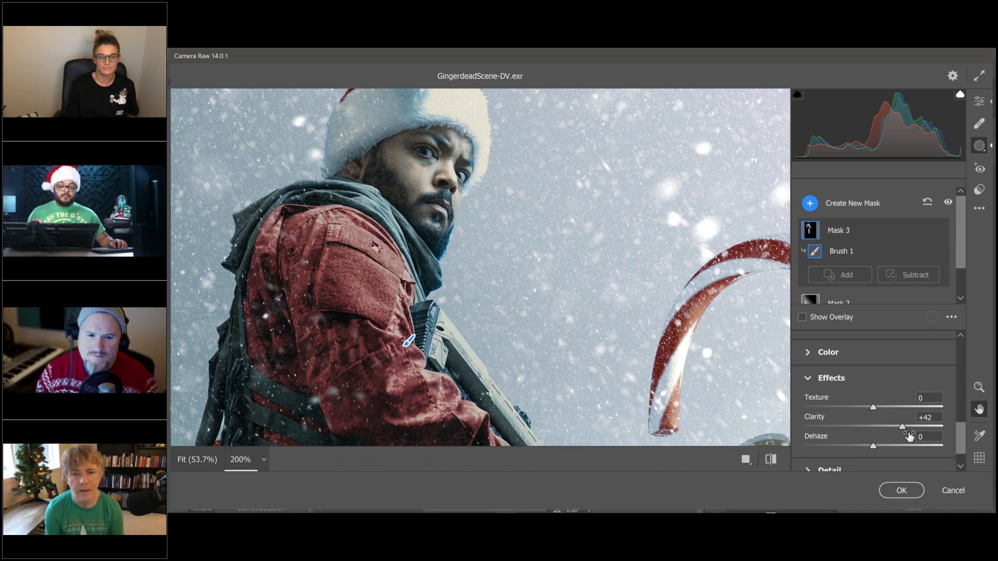
Step: Inspect the soldier's face, jacket and rifle up close, then the whole composite, to judge the clarity effect
left_click_drag(443, 283, 451, 345)
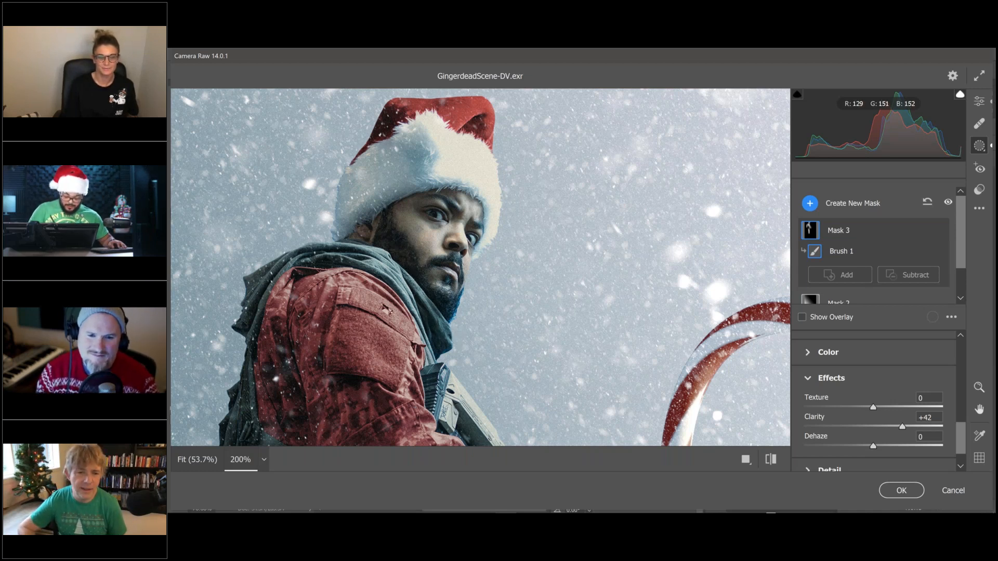
left_click_drag(456, 341, 454, 349)
left_click_drag(417, 412, 417, 196)
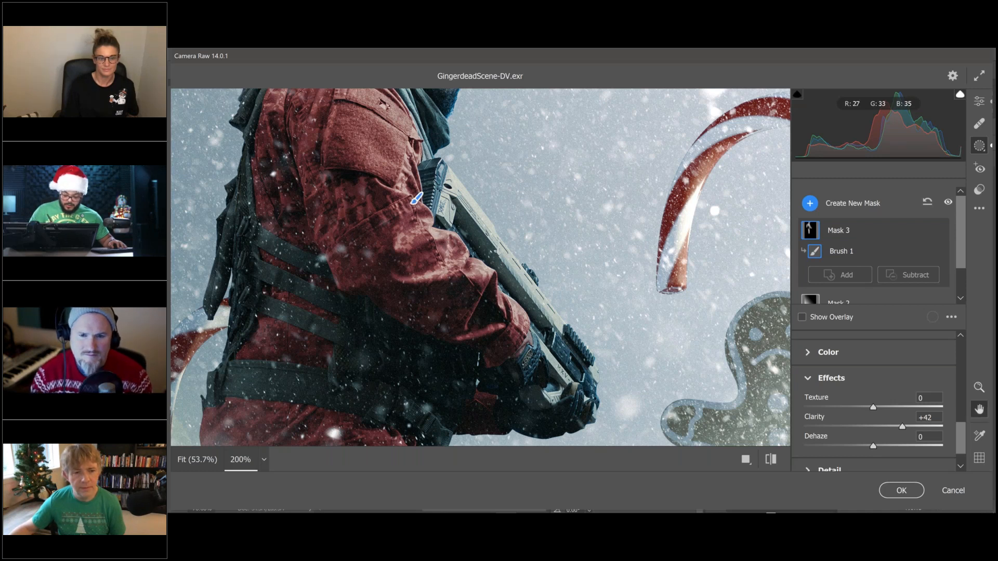
left_click_drag(417, 199, 432, 272)
left_click_drag(502, 256, 508, 272)
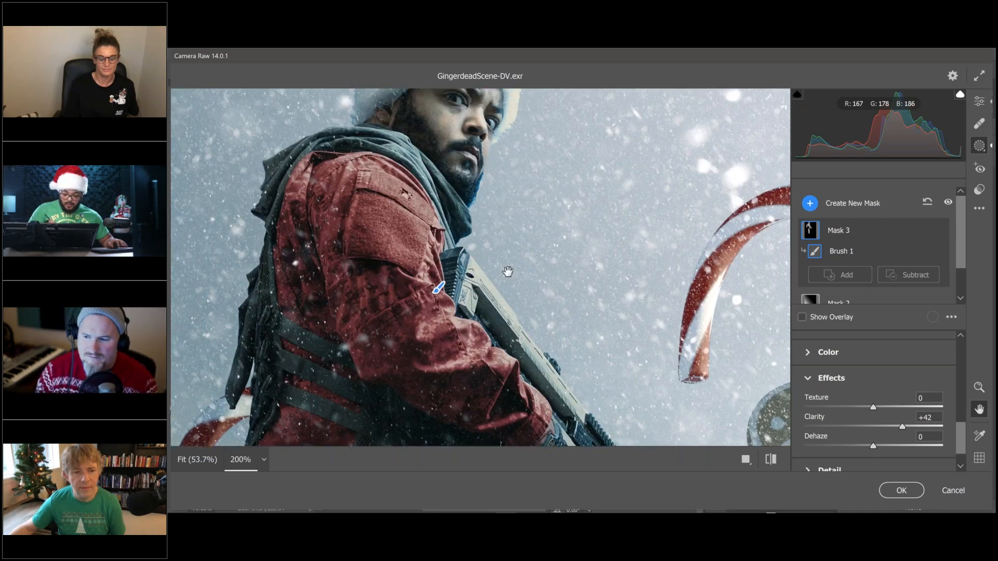
key("ctrl+0")
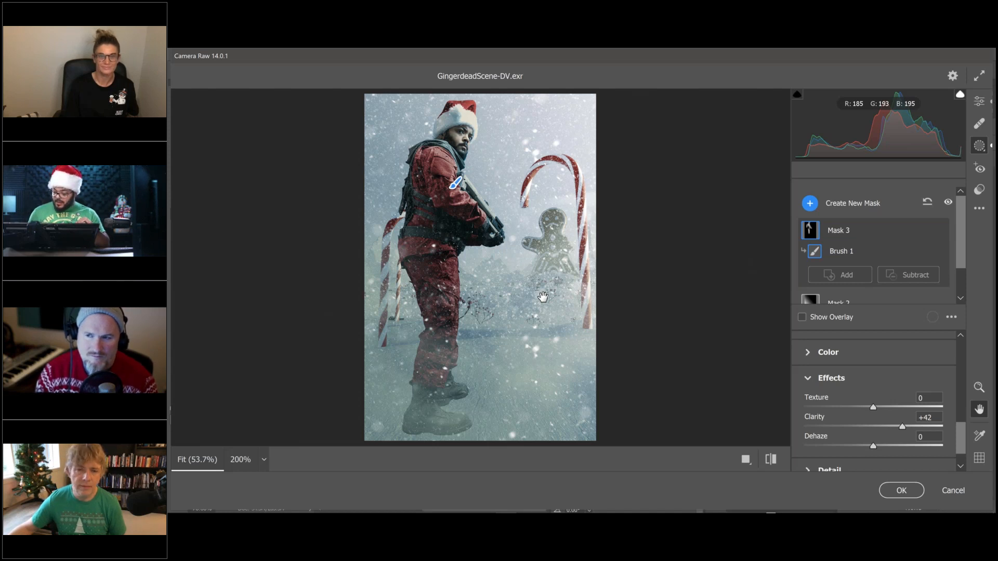
Step: Create another brush mask for the soldier's face with brush size 3
left_click(831, 203)
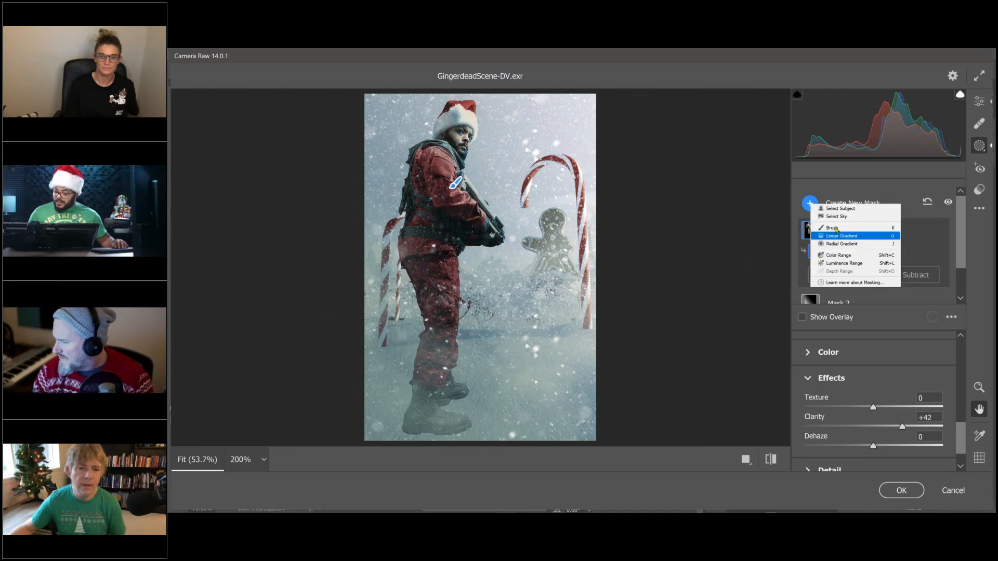
left_click(834, 228)
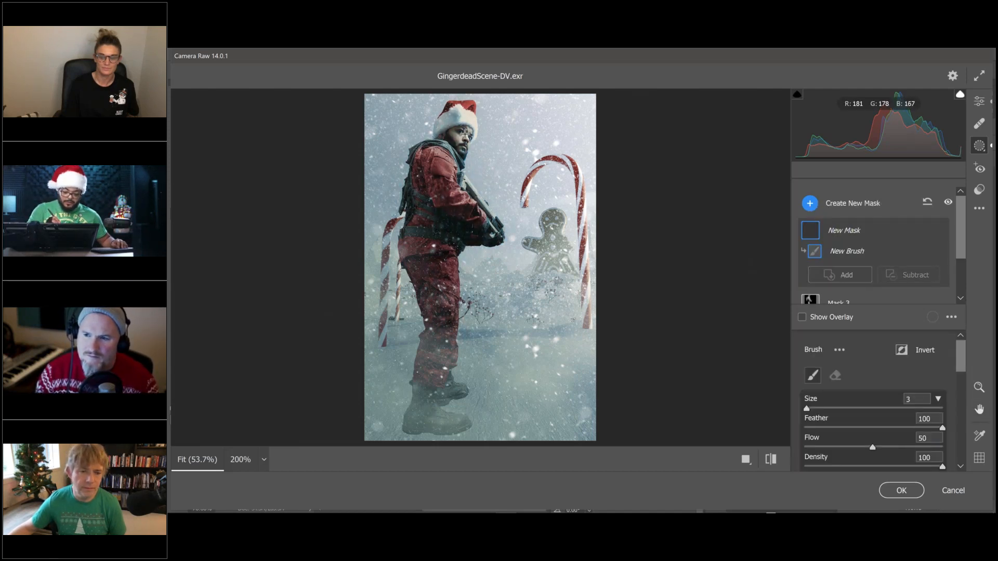
key("space")
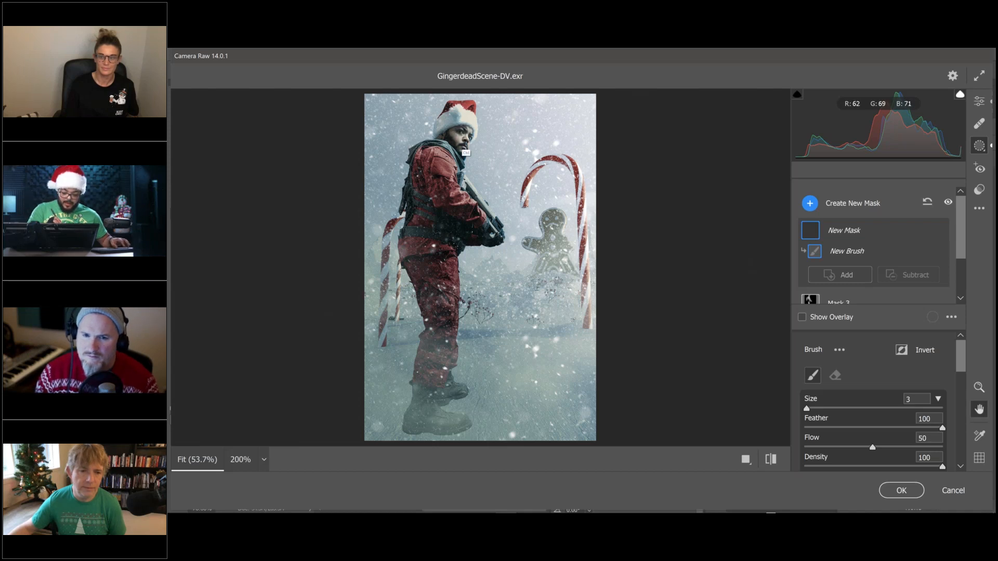
key("ctrl+space")
left_click(461, 150)
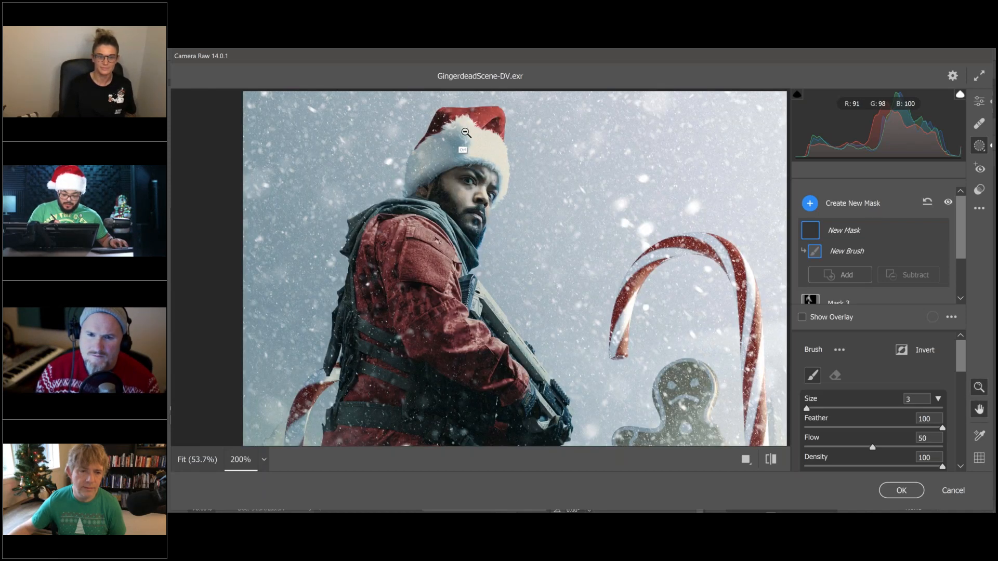
left_click_drag(463, 205, 400, 184)
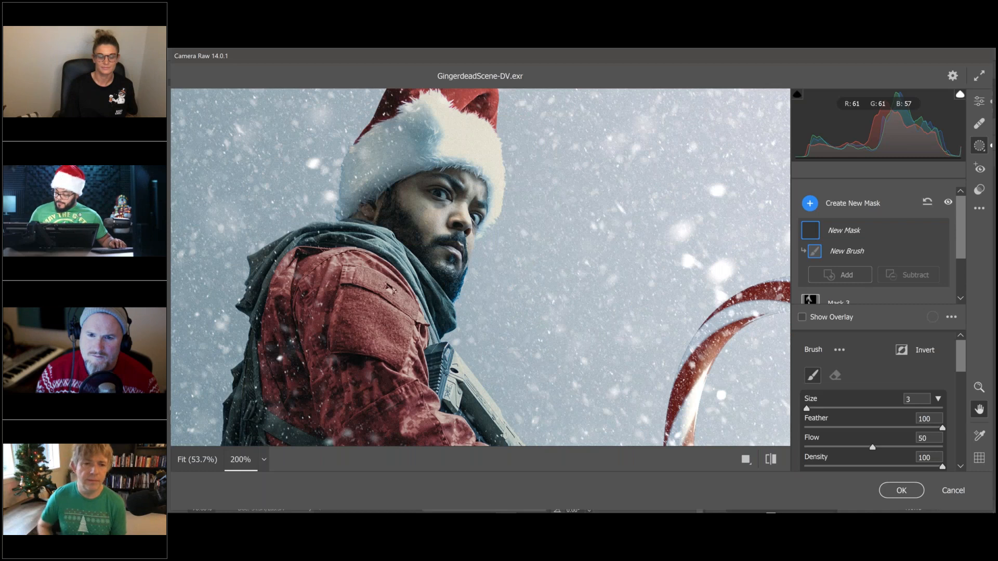
Step: Set the new face brush to exposure +0.40 and highlights +13
left_click_drag(956, 358, 956, 410)
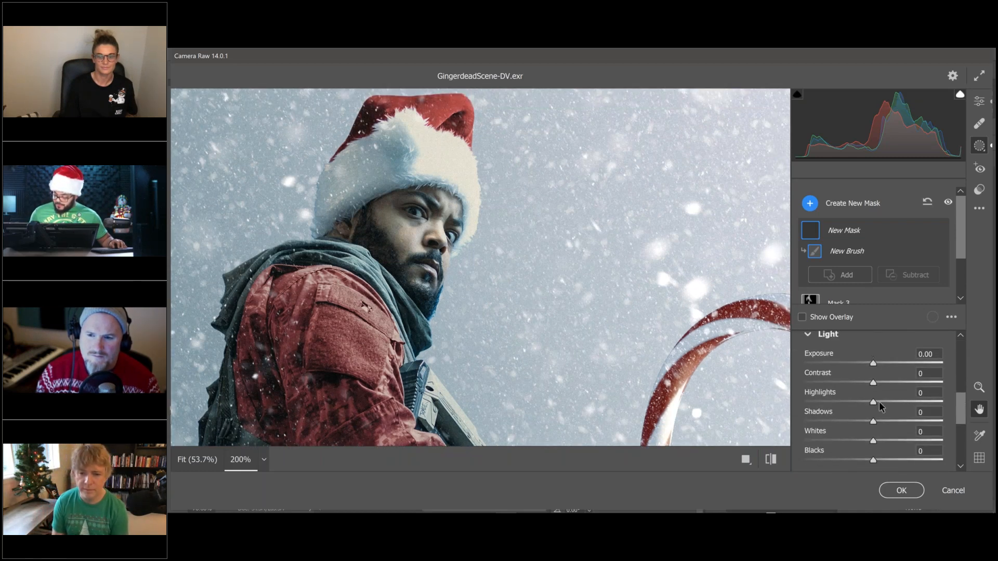
left_click(882, 403)
left_click_drag(882, 401, 884, 402)
left_click(878, 363)
left_click_drag(879, 363, 880, 364)
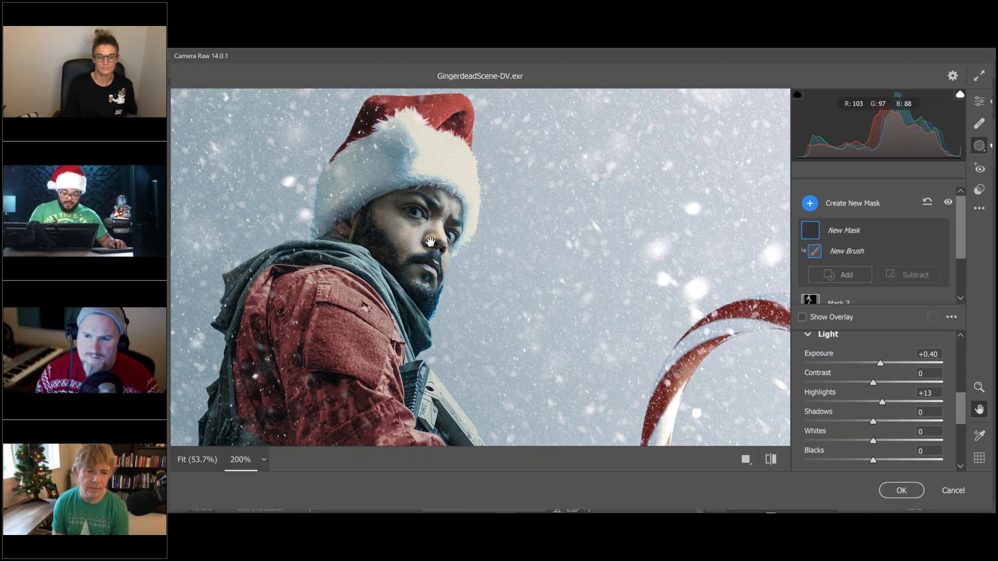
mouse_move(442, 236)
left_mouse_down()
mouse_move(471, 223)
mouse_move(467, 214)
left_mouse_up()
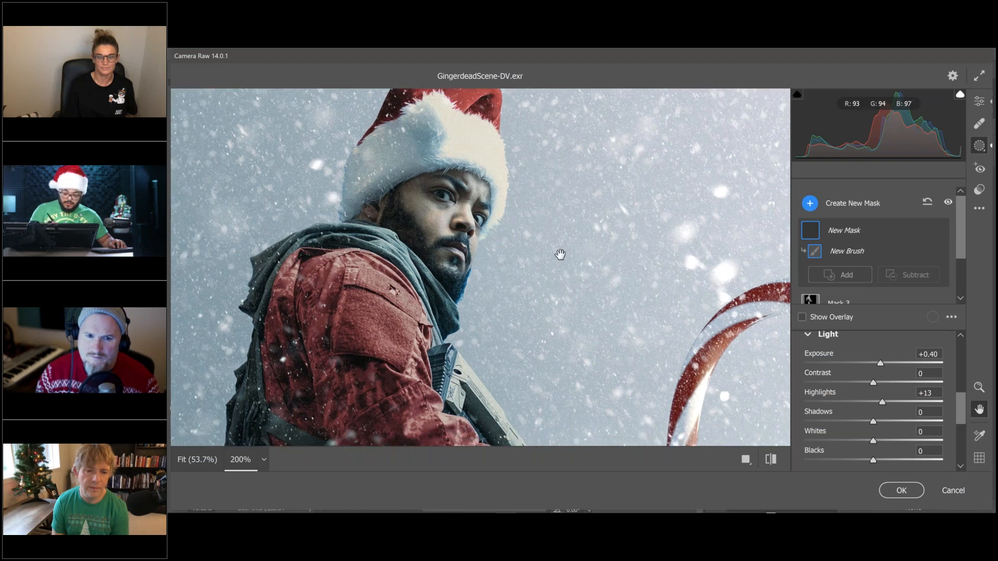
left_click(819, 250)
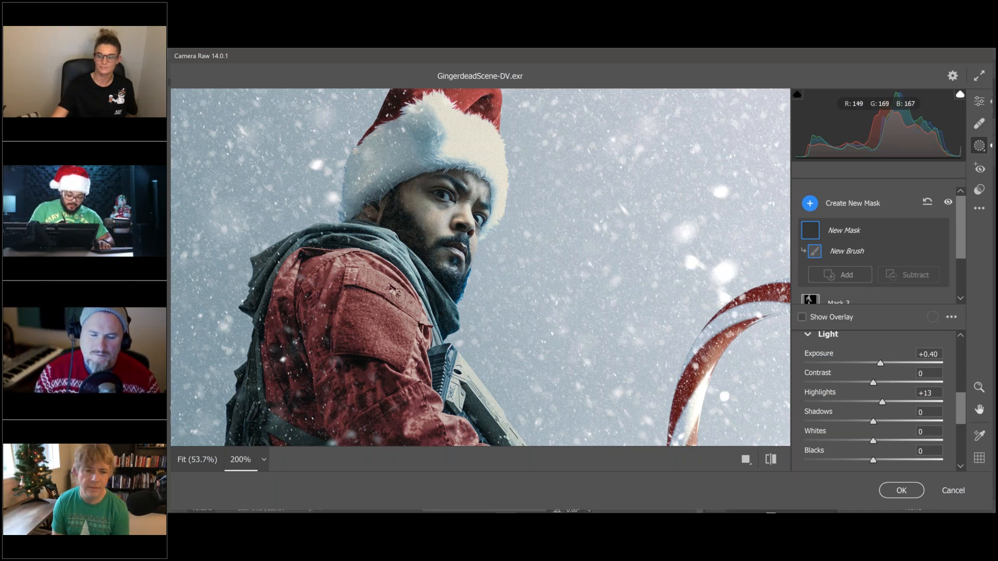
Step: Paint the brightening brush mask over the soldier's shoulder and jacket, and toggle the brush's visibility to compare
left_click(397, 294)
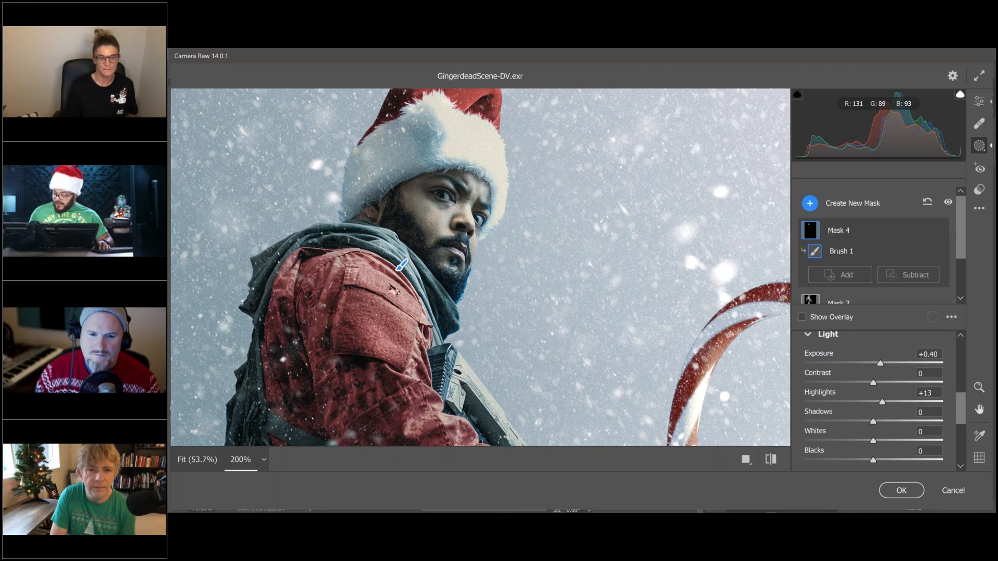
left_click_drag(402, 265, 384, 220)
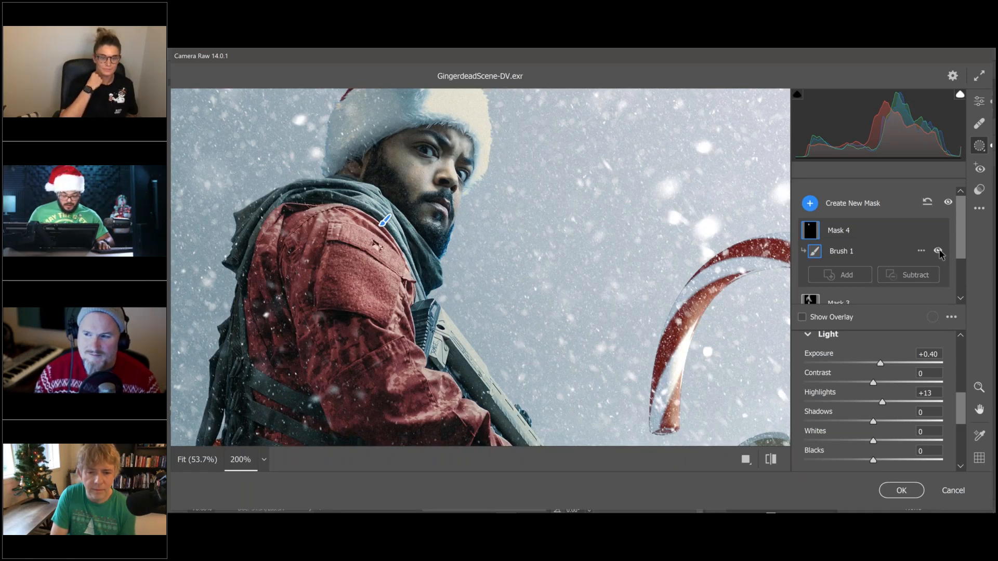
left_click(938, 251)
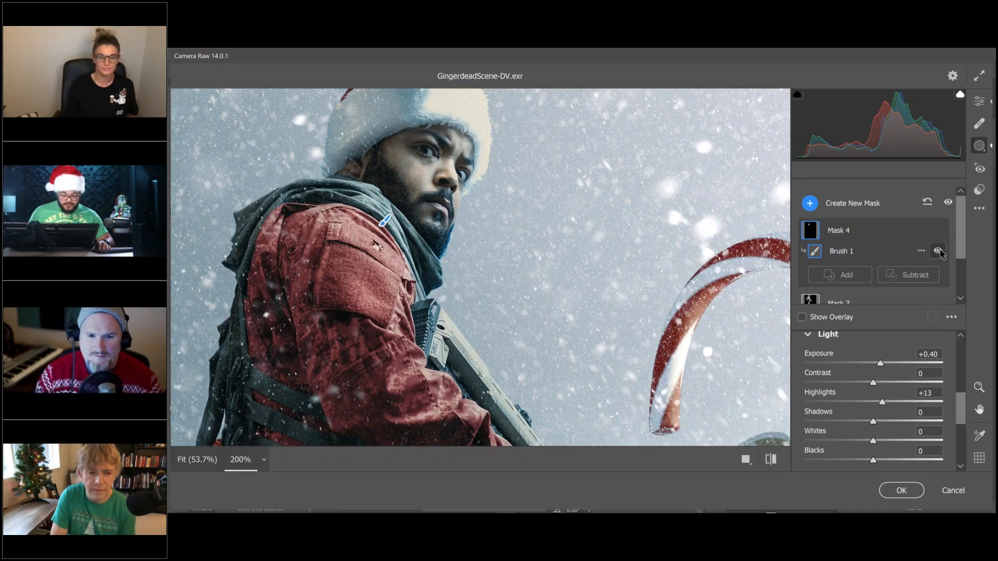
left_click(264, 459)
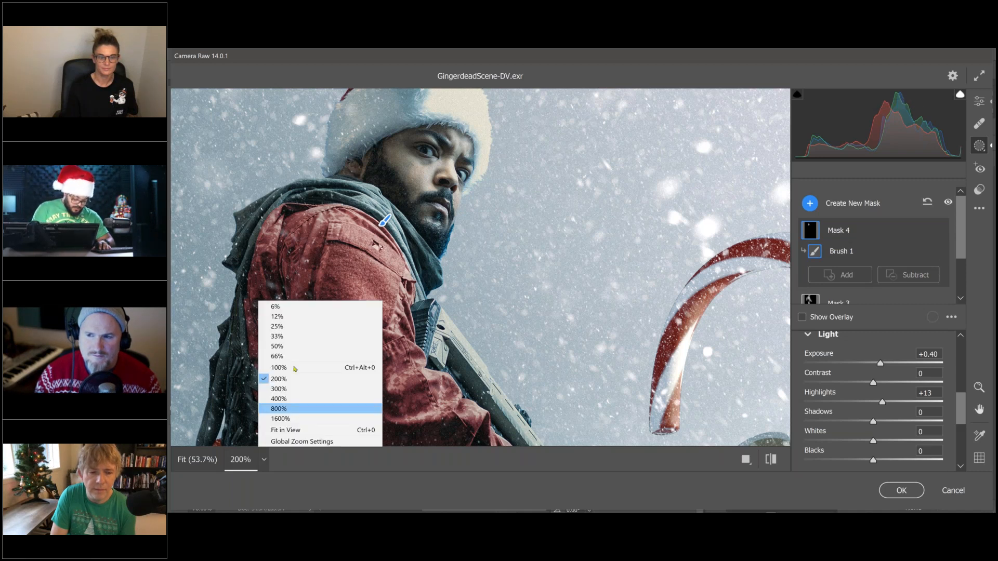
left_click(295, 368)
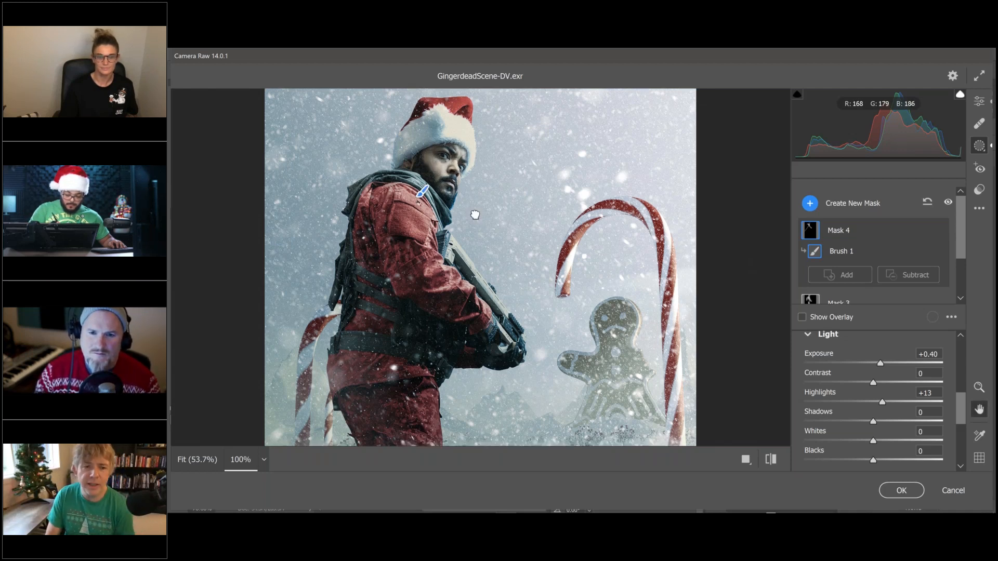
left_click_drag(422, 196, 425, 158)
left_click_drag(450, 259, 432, 204)
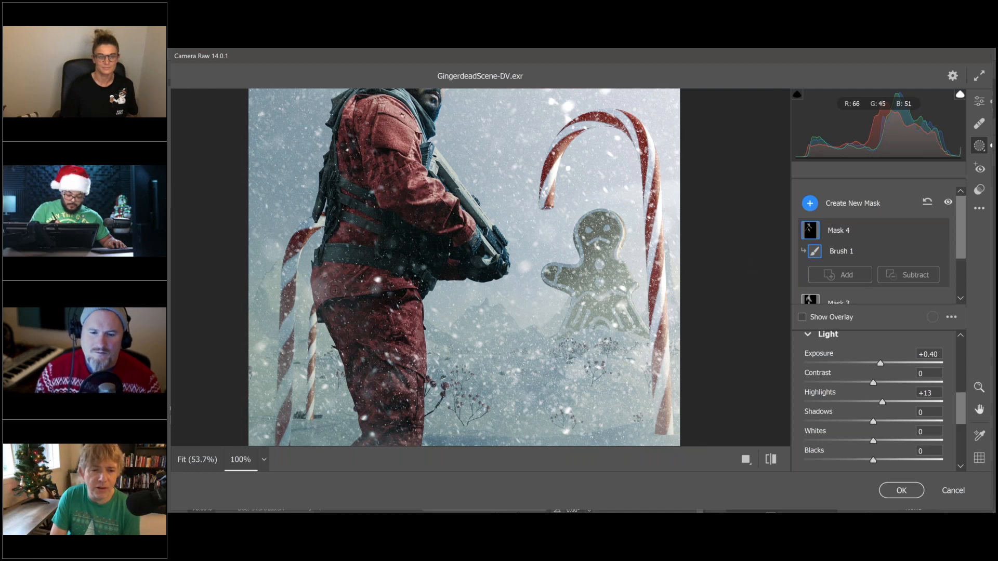
Step: Inspect the brightened soldier from the legs up to the face, then the whole composite
key("space")
left_click_drag(402, 115, 374, 100)
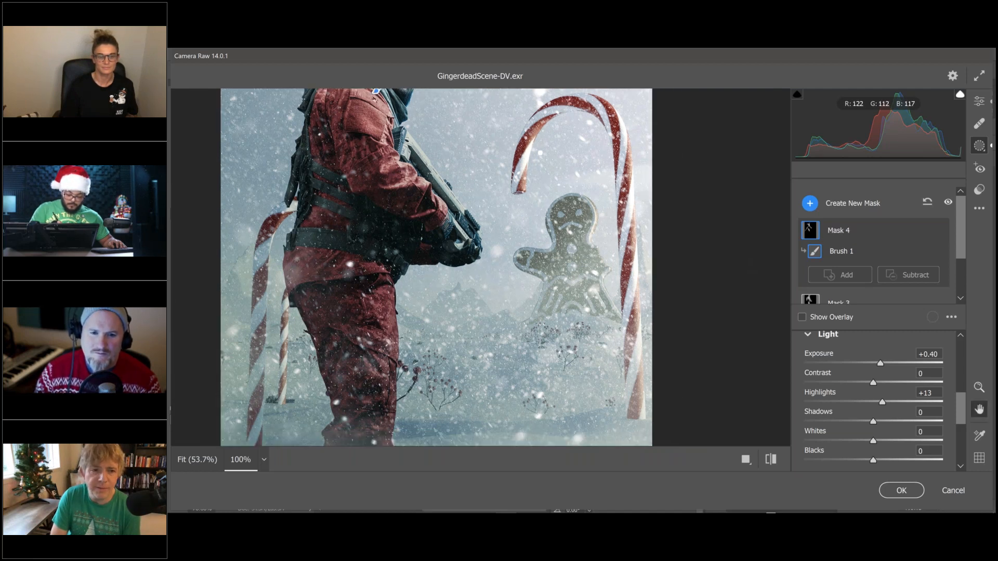
key("space")
left_click_drag(433, 251, 477, 361)
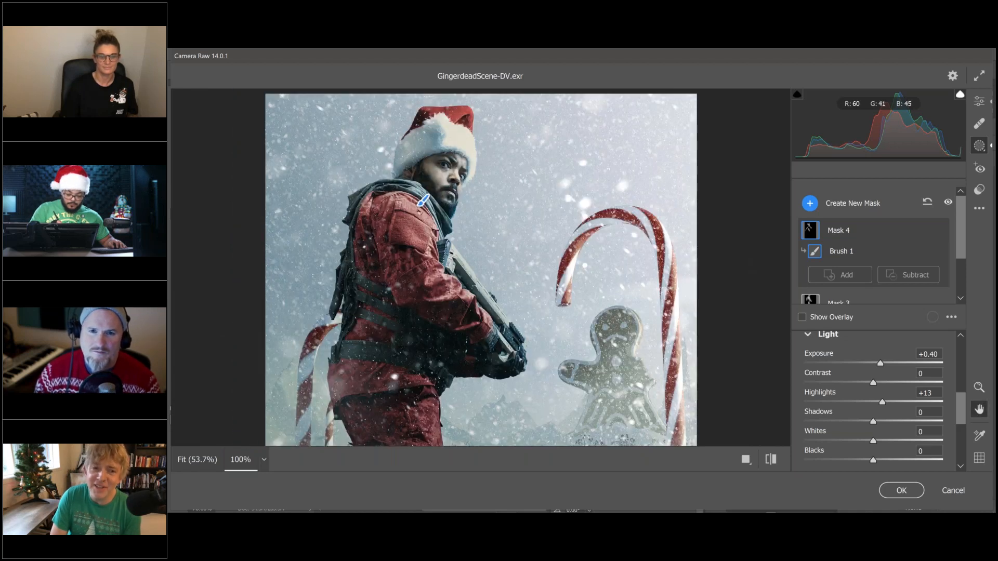
key("space")
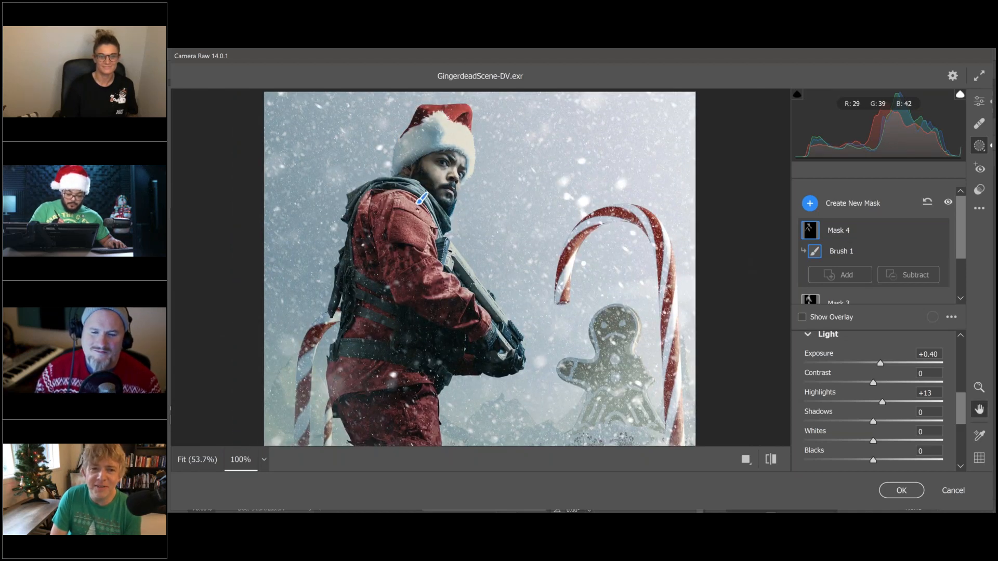
left_click_drag(445, 186, 434, 196)
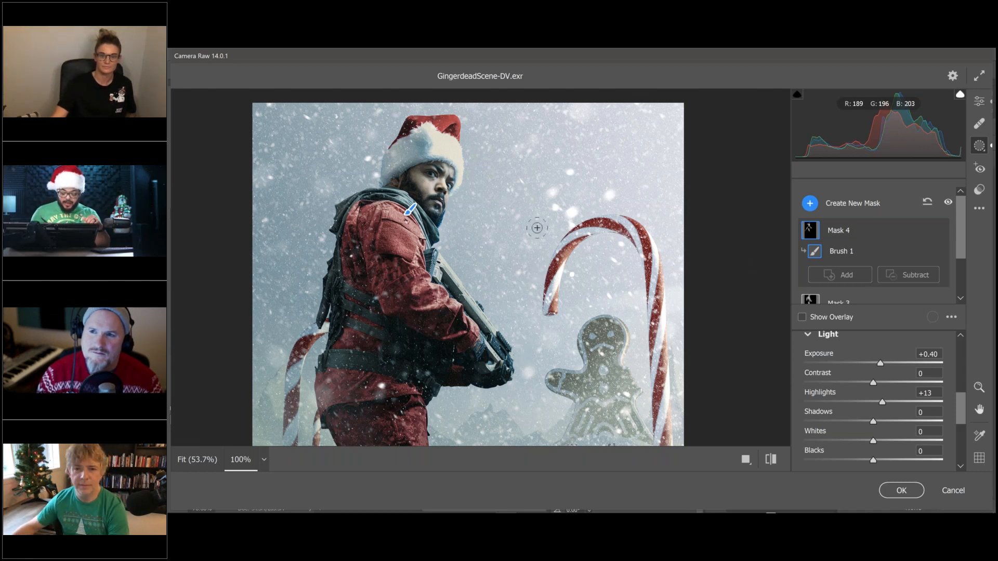
key("space")
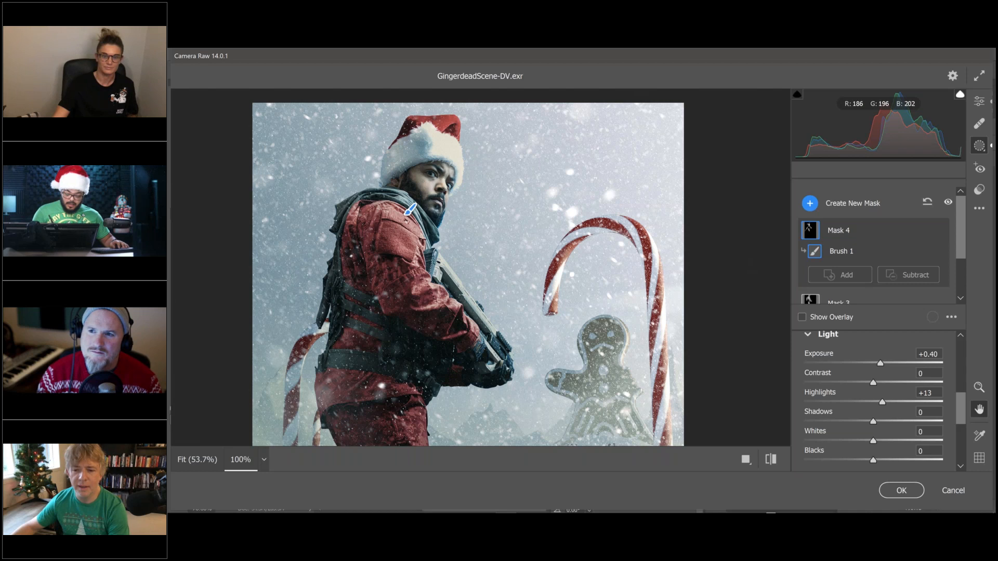
left_click_drag(500, 287, 496, 226)
left_click(488, 263, "alt")
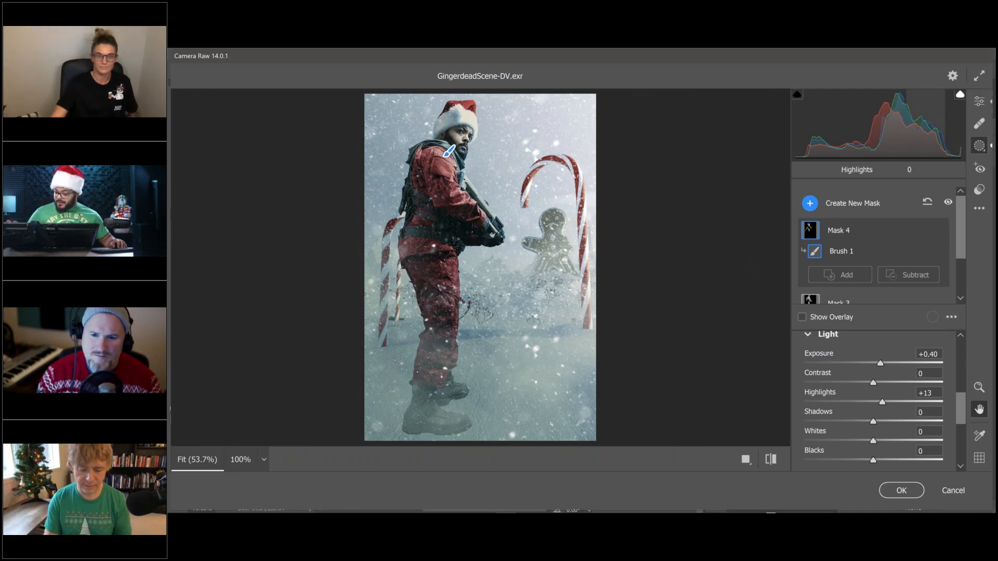
Step: Create a linear gradient mask running diagonally from the scene's lower-left corner up toward the gingerbread man
left_click(970, 144)
key("m")
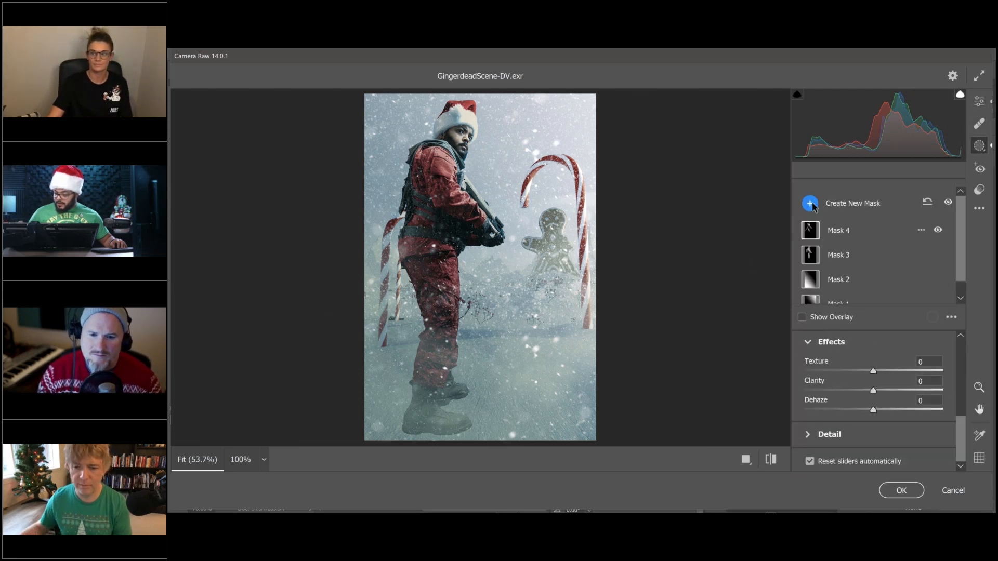
left_click(811, 204)
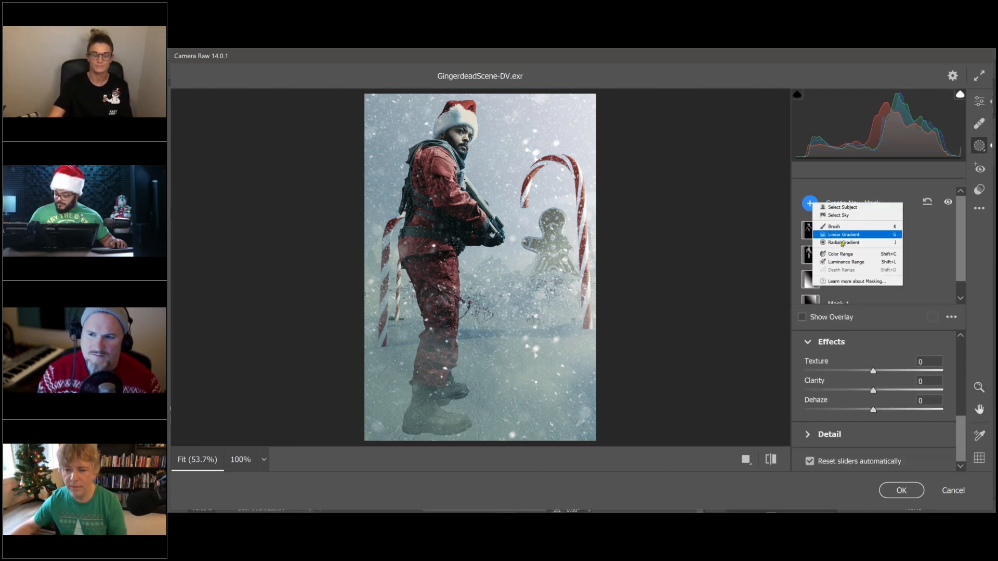
left_click(843, 234)
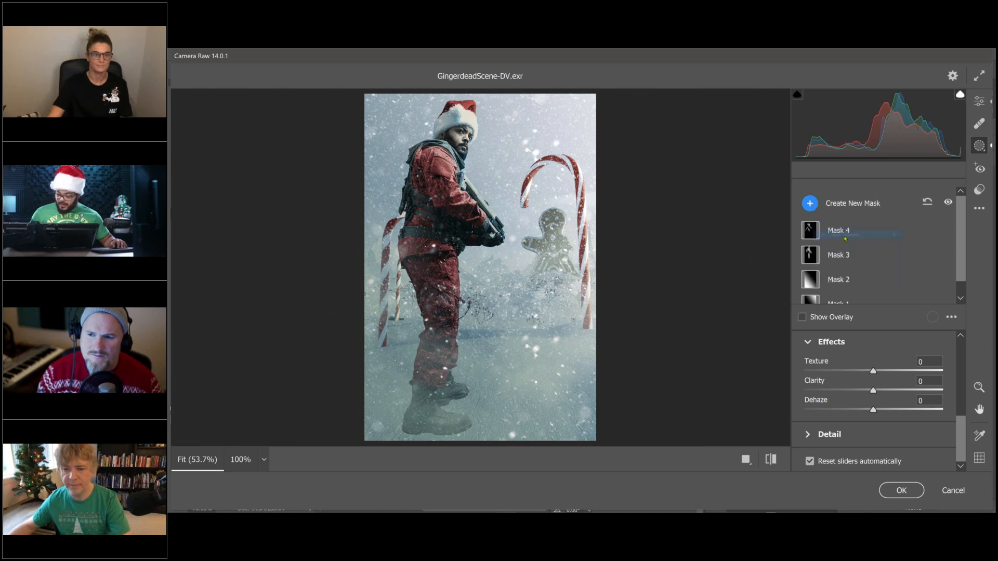
left_click_drag(386, 435, 514, 273)
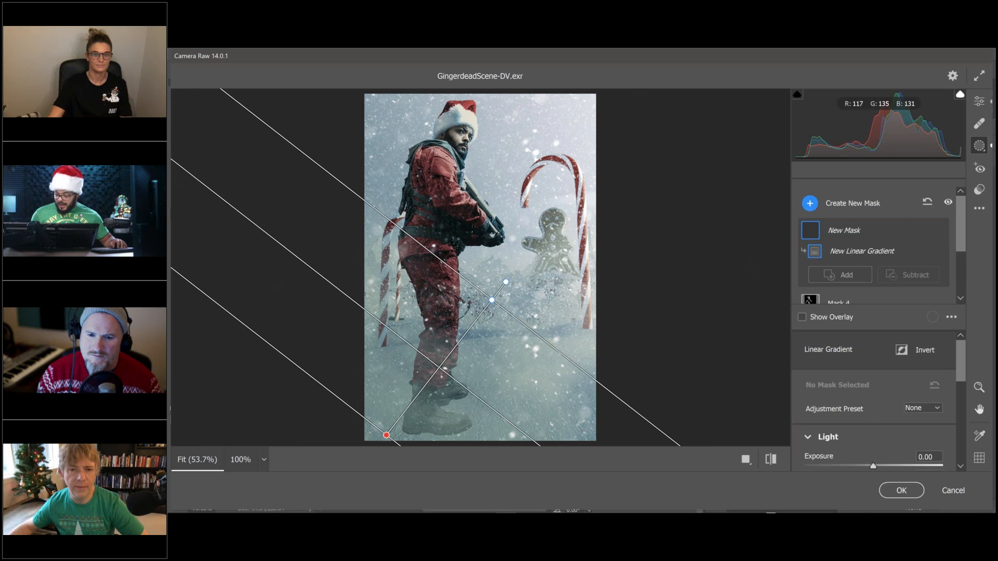
Step: Darken the new linear gradient to exposure -1.55, extend it to the gingerbread man's base, and check it without mask guides
scroll(961, 364, "down", 4)
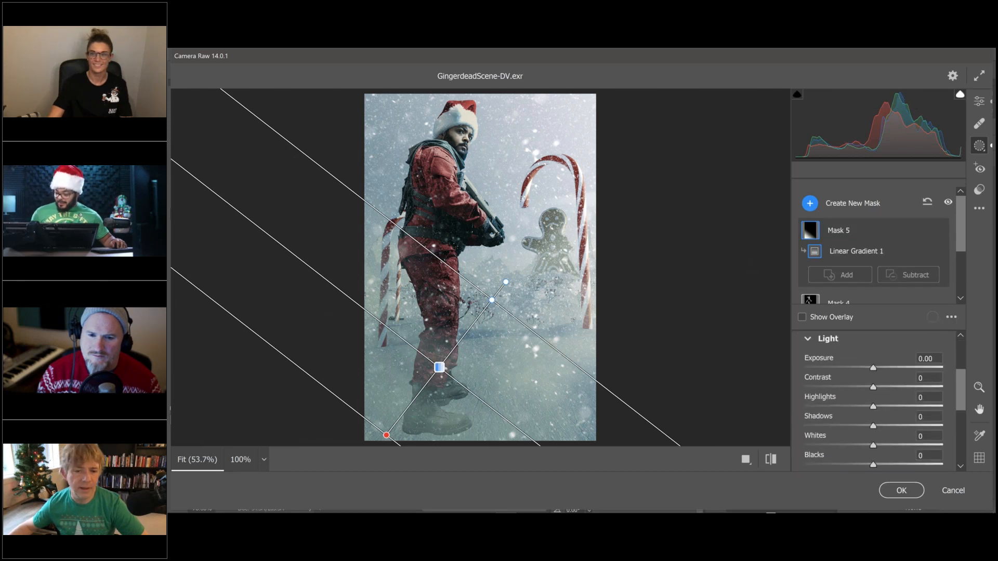
left_click_drag(866, 369, 846, 370)
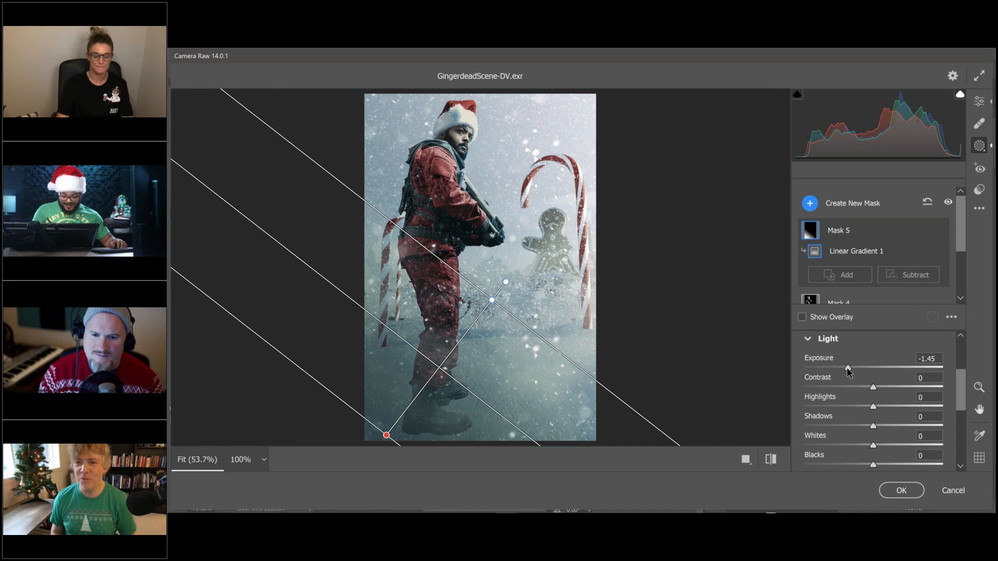
mouse_move(529, 266)
left_mouse_down()
mouse_move(542, 254)
mouse_move(522, 275)
left_mouse_up()
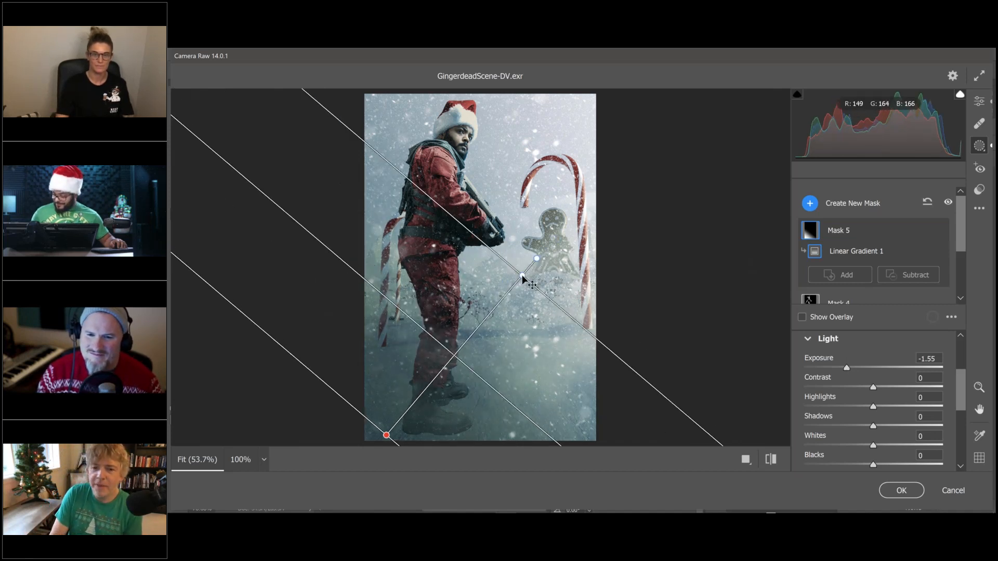
left_click(980, 104)
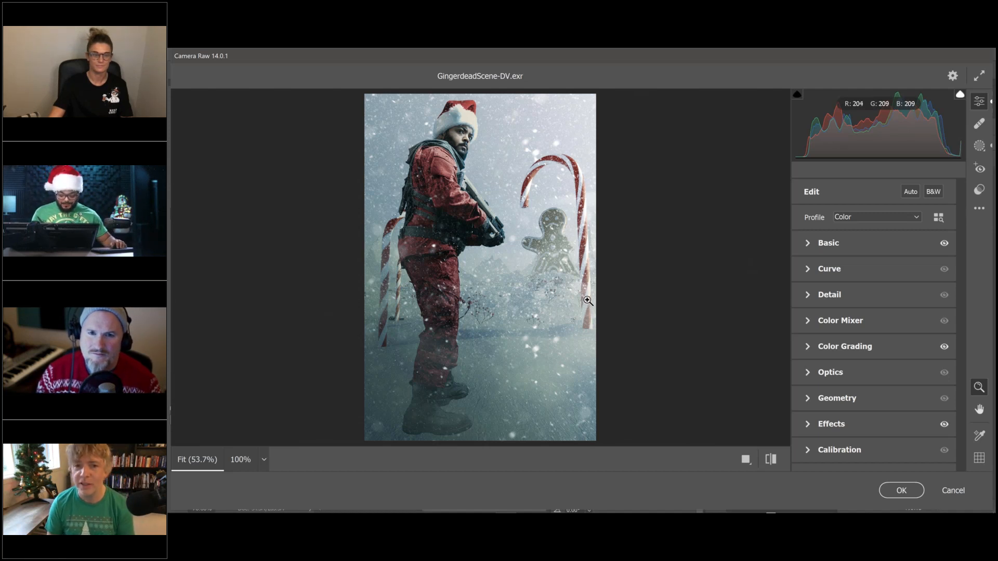
Step: Set the lower-left linear gradient's exposure to -1.10 and apply the Camera Raw adjustments
left_click(980, 147)
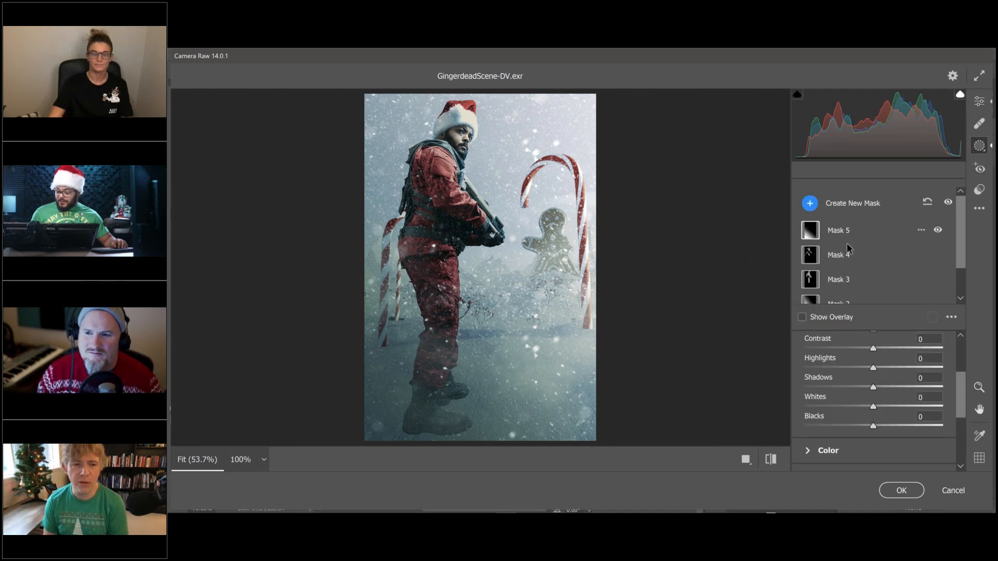
left_click(846, 242)
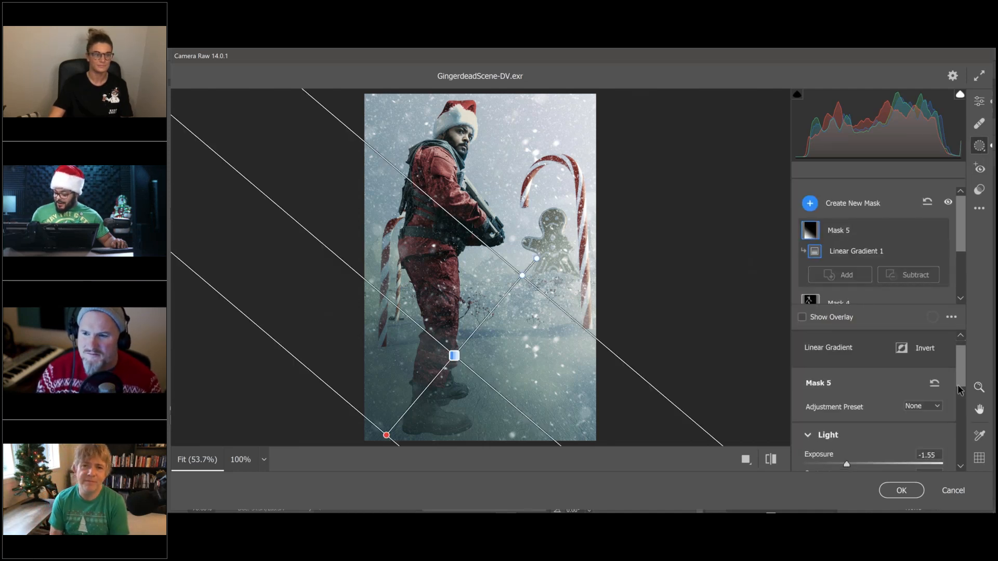
scroll(959, 390, "down", 5)
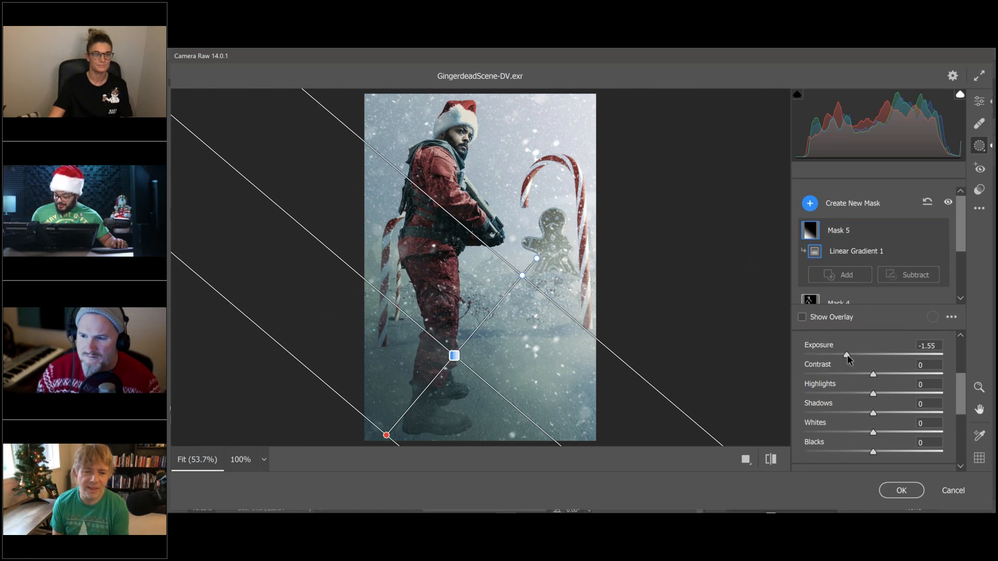
left_click(854, 355)
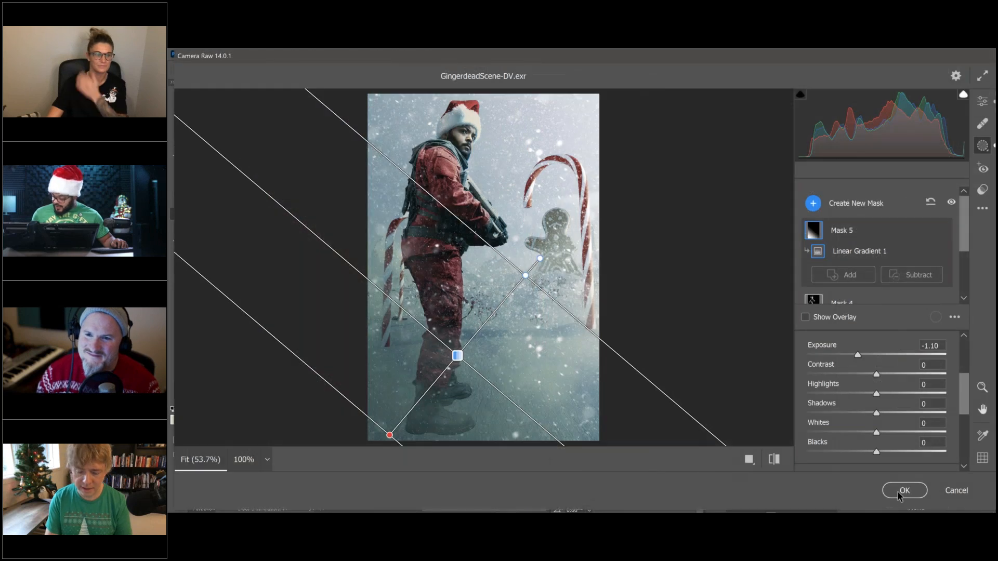
left_click(903, 491)
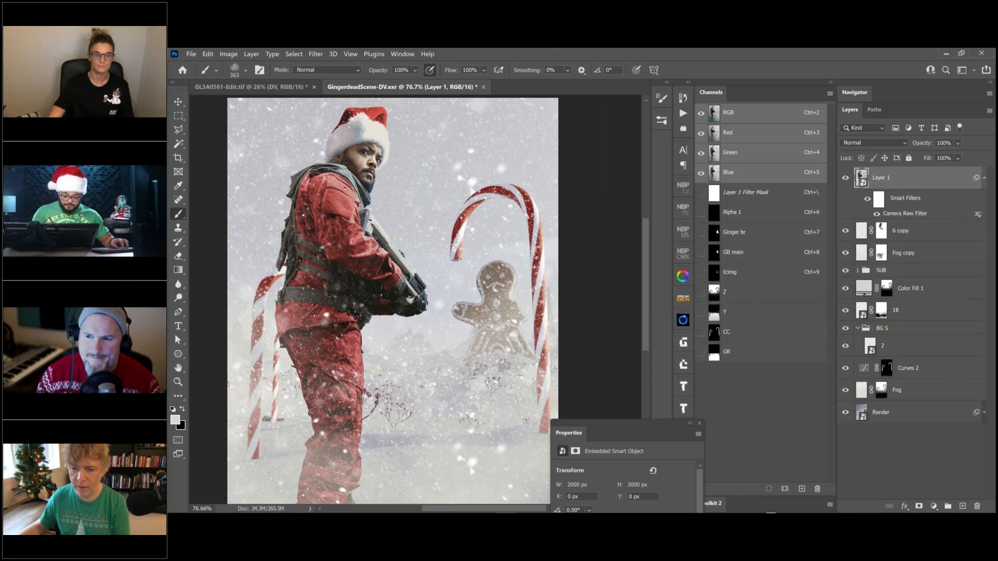
Step: Review the whole filtered composite and collapse the smart filter list of Layer 1
left_click_drag(489, 301, 496, 297)
scroll(496, 297, "down", 3, "alt")
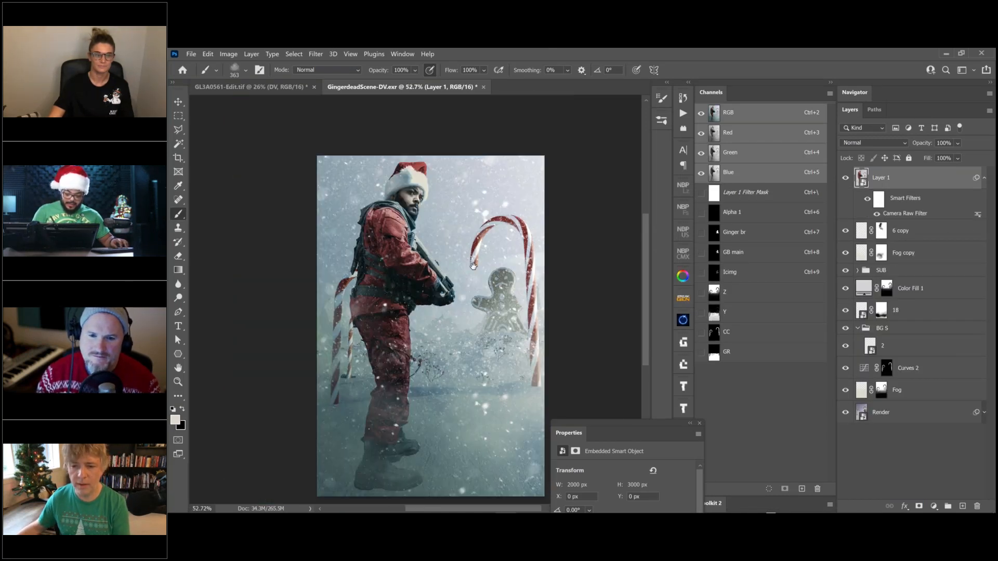
left_click_drag(473, 275, 477, 287)
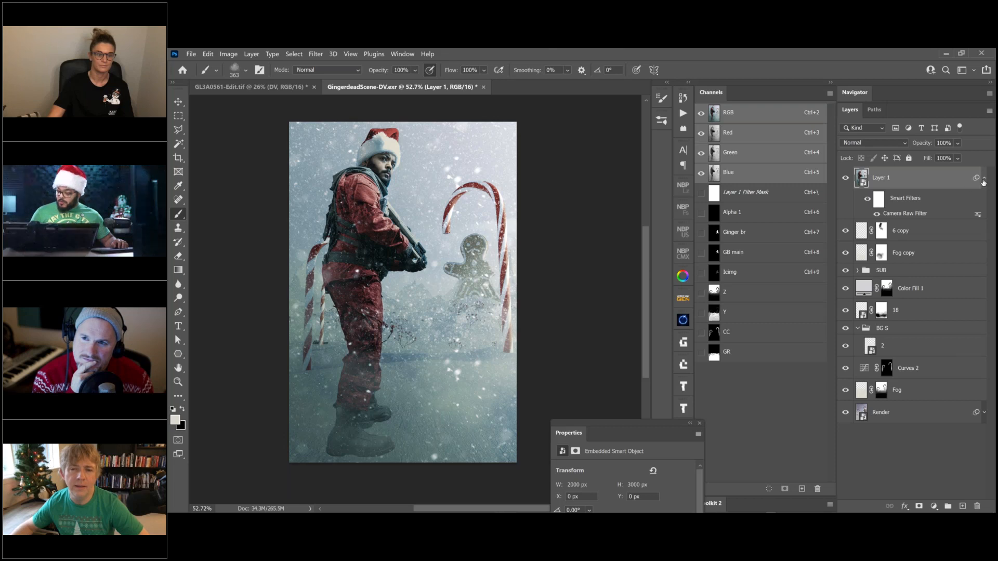
left_click(983, 179)
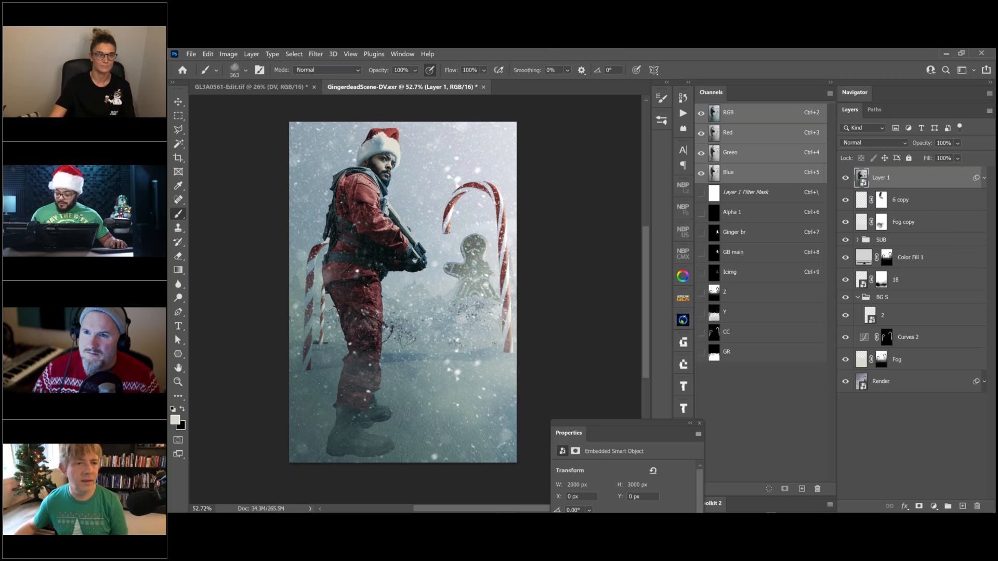
Step: Generate and save an Oniric Diffuse glow with intensity 100, radius 20 and threshold 0.25 over the composite
left_click(682, 320)
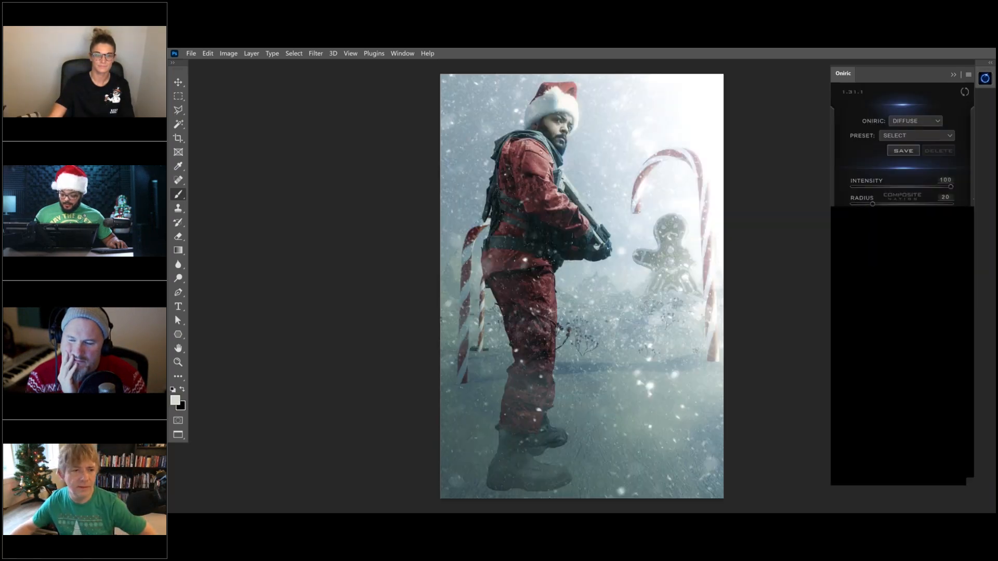
left_click_drag(545, 285, 421, 276)
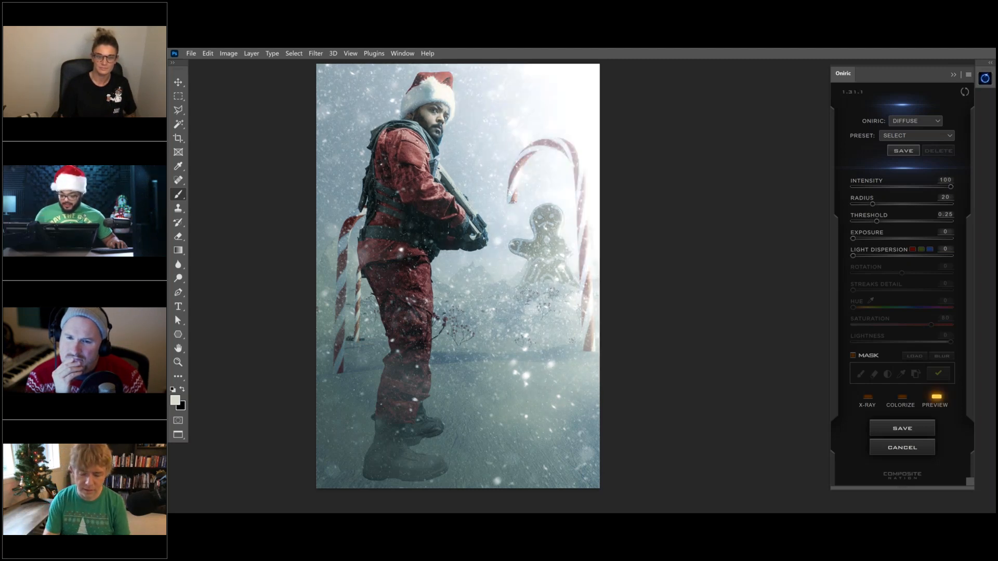
left_click(902, 428)
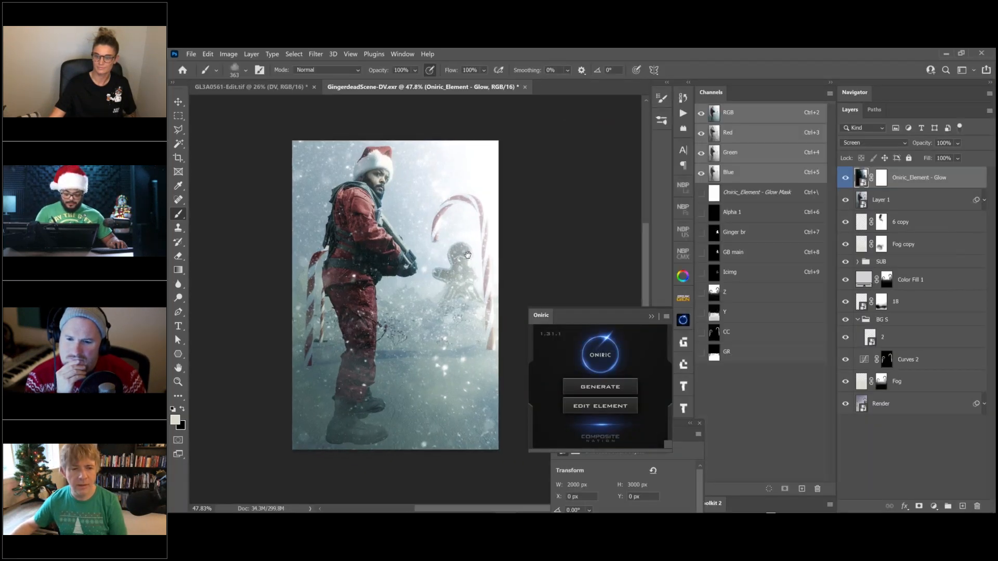
left_click_drag(474, 255, 481, 249)
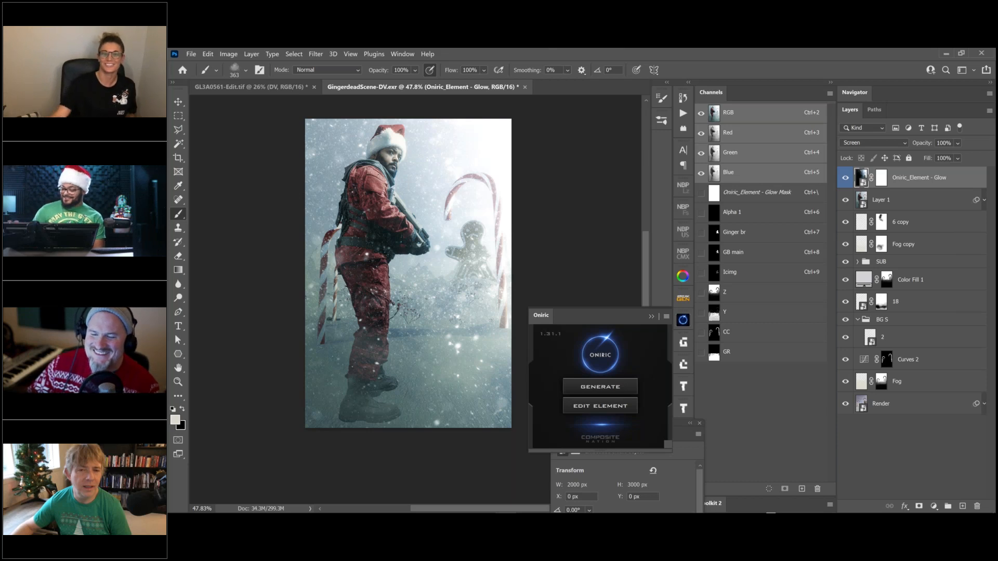
Step: Select Layer 1 below the glow layer and reduce the brush size to 266
left_click(928, 202)
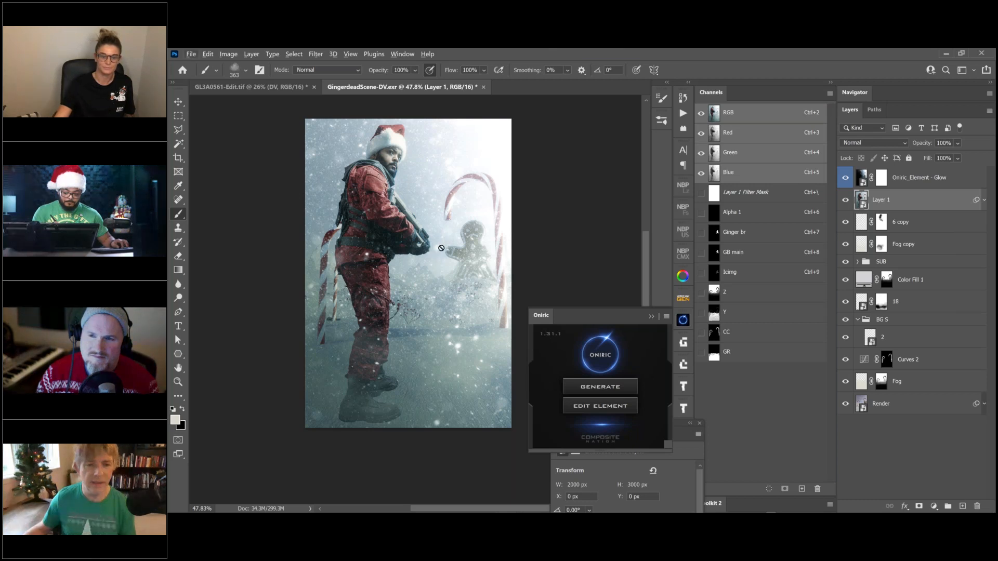
mouse_move(445, 244)
right_mouse_down("alt")
mouse_move(458, 238)
mouse_move(434, 242)
right_mouse_up("alt")
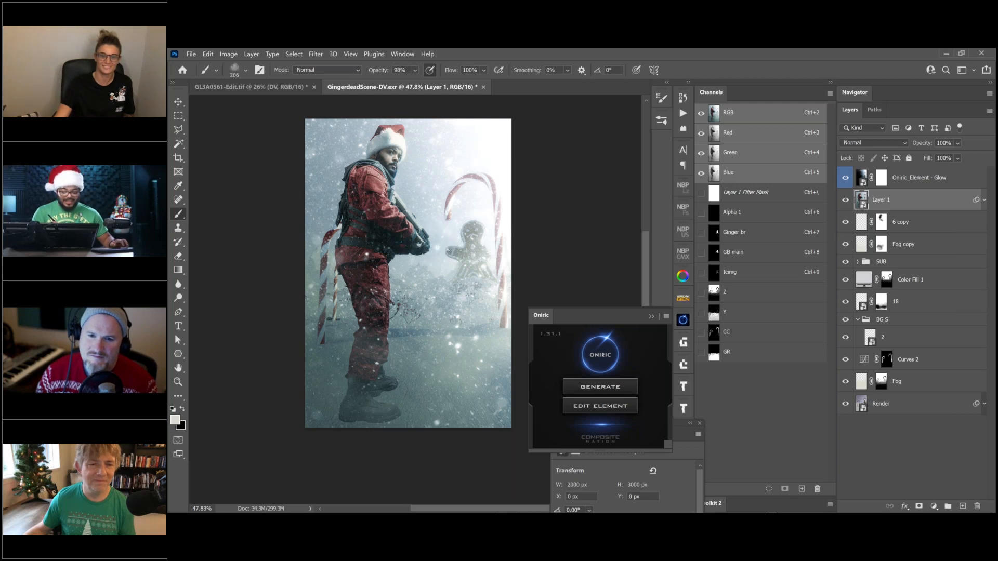
left_click_drag(417, 242, 413, 283, "ctrl")
mouse_move(394, 175)
left_mouse_down("ctrl")
mouse_move(414, 156)
mouse_move(383, 183)
left_mouse_up("ctrl")
left_click_drag(412, 267, 451, 233)
left_click_drag(515, 213, 475, 232)
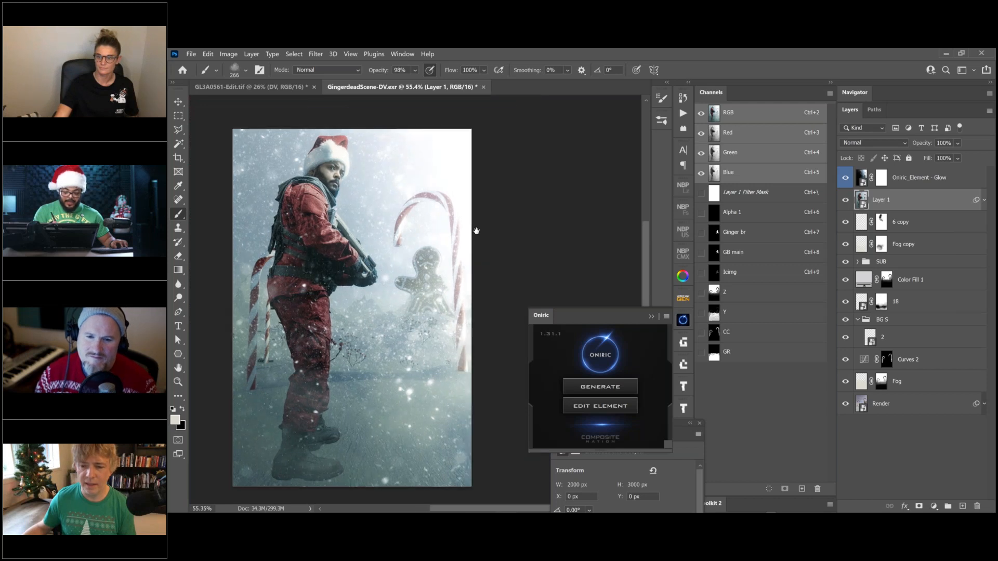
Step: Examine the finished composite as a whole and close up around the soldier's upper body, candy cane and gingerbread man
left_click_drag(234, 271, 430, 245)
left_click_drag(550, 220, 383, 254)
left_click_drag(428, 392, 425, 353)
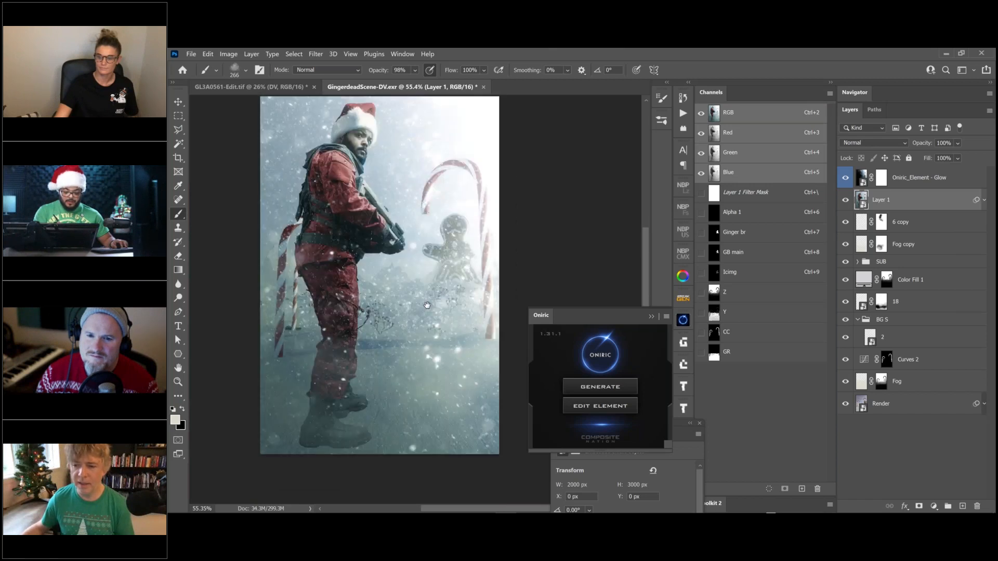
left_click_drag(429, 104, 431, 229)
left_click_drag(400, 463, 275, 326)
left_click_drag(481, 286, 450, 283)
left_click_drag(195, 270, 409, 263)
left_click_drag(317, 260, 183, 278)
mouse_move(445, 298)
left_mouse_down()
mouse_move(412, 299)
mouse_move(454, 293)
left_mouse_up()
left_click_drag(364, 268, 421, 263, "ctrl")
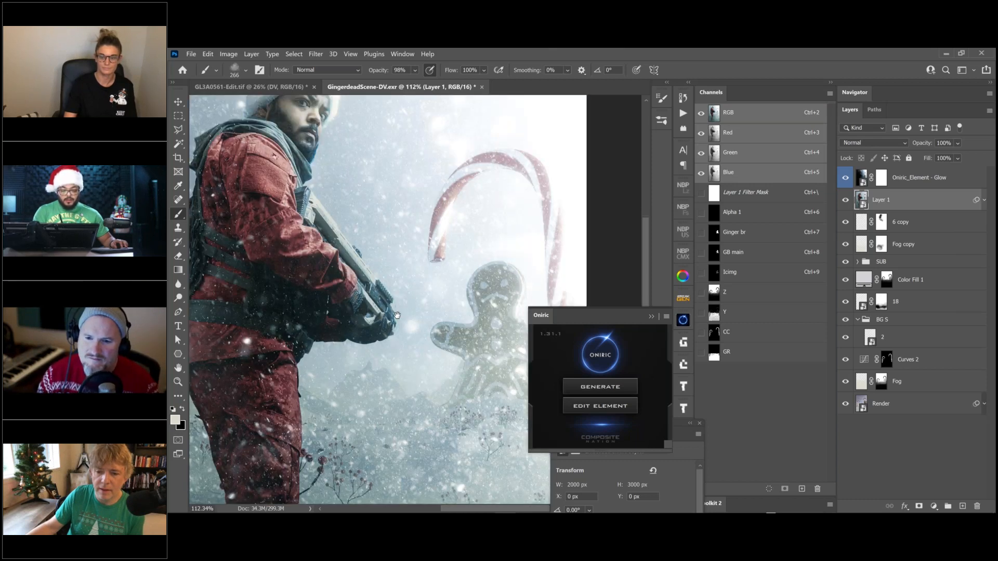
left_click_drag(358, 270, 424, 331)
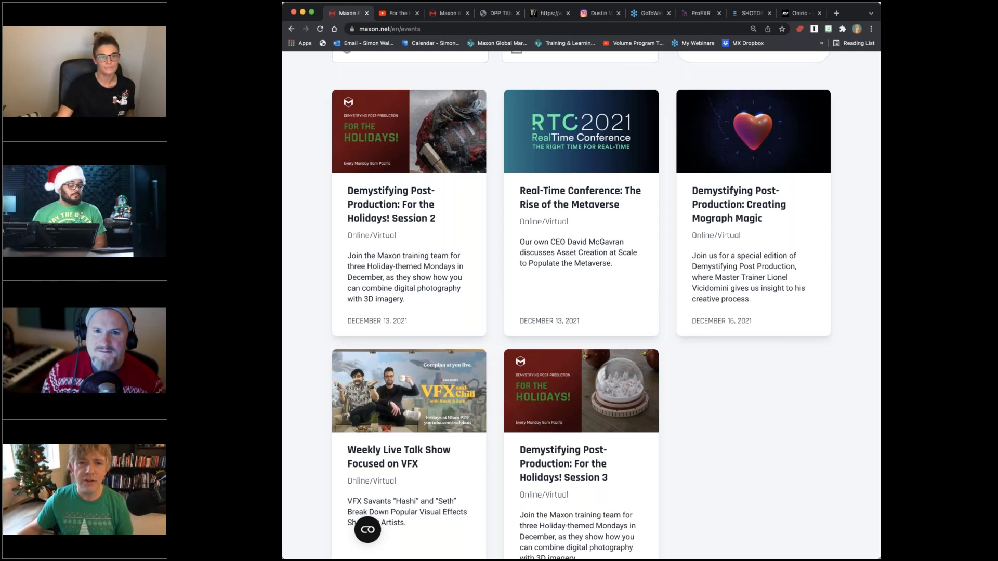
Step: In the web browser, view the Oniric plugin page on Composite Nation and the ShotDeck home page
left_click(801, 13)
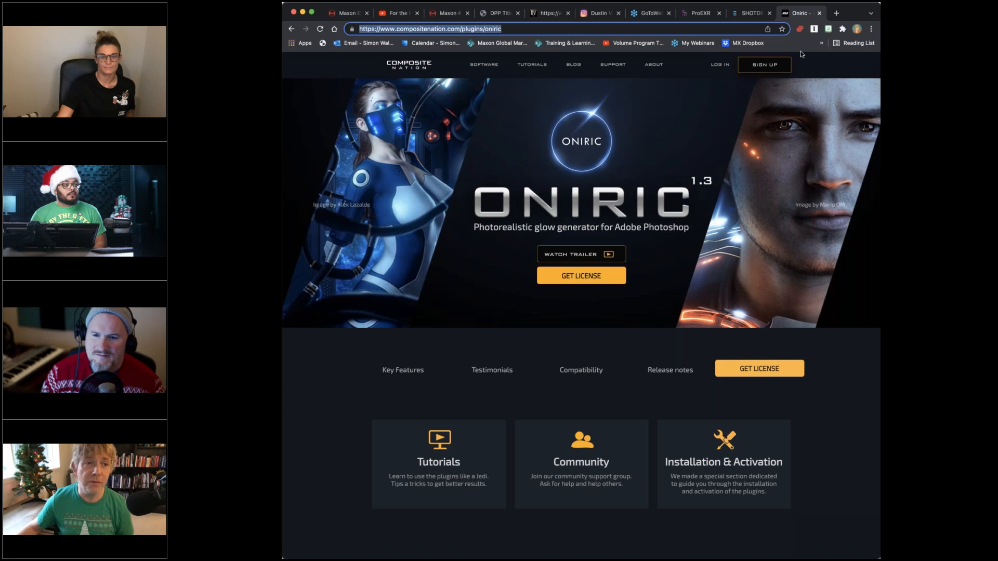
left_click(751, 13)
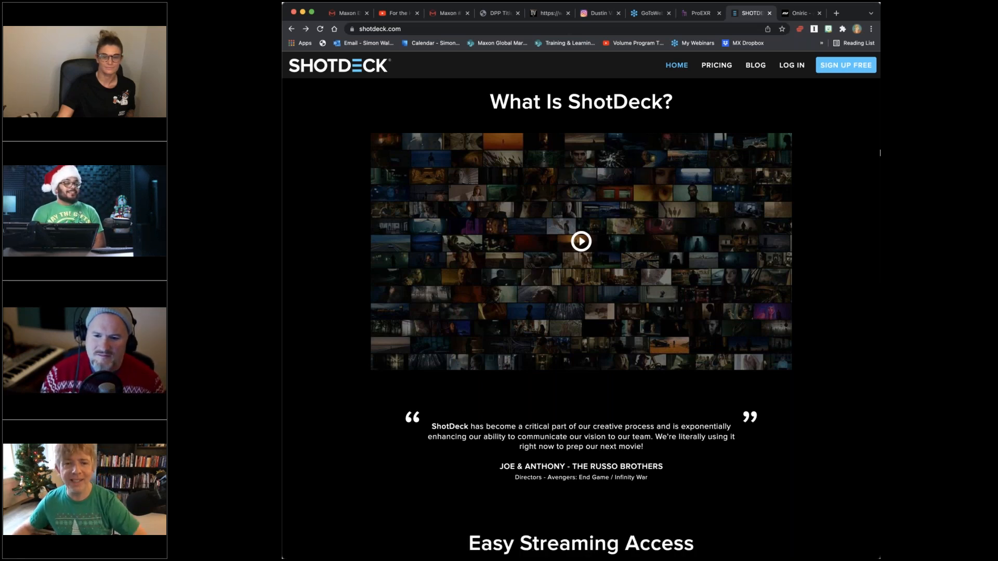
Step: View the Maxon Training Team's YouTube channel from the "For the Holidays! (1 of 3)" video, and review the upcoming sessions on Maxon's events page
left_click(399, 13)
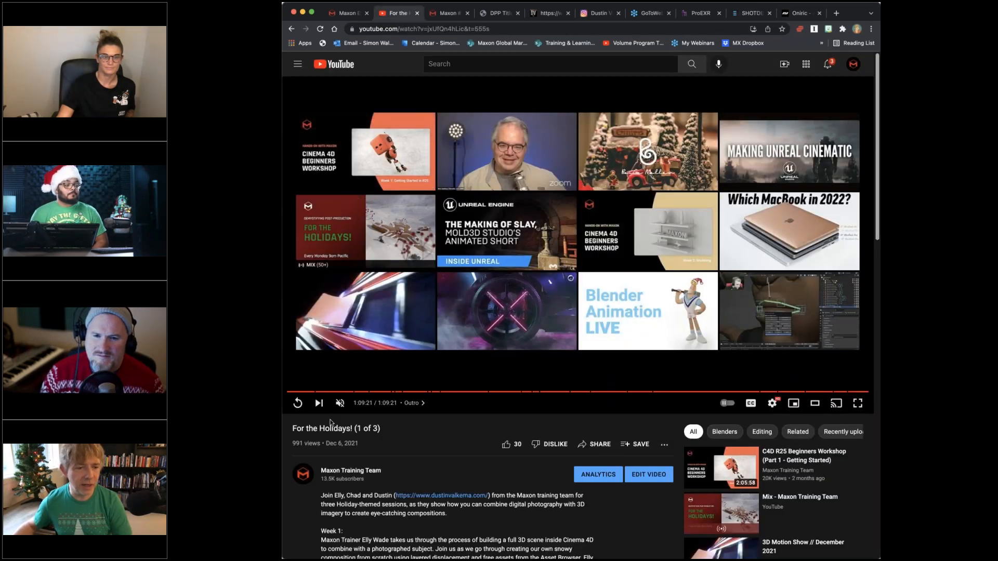
left_click(351, 472)
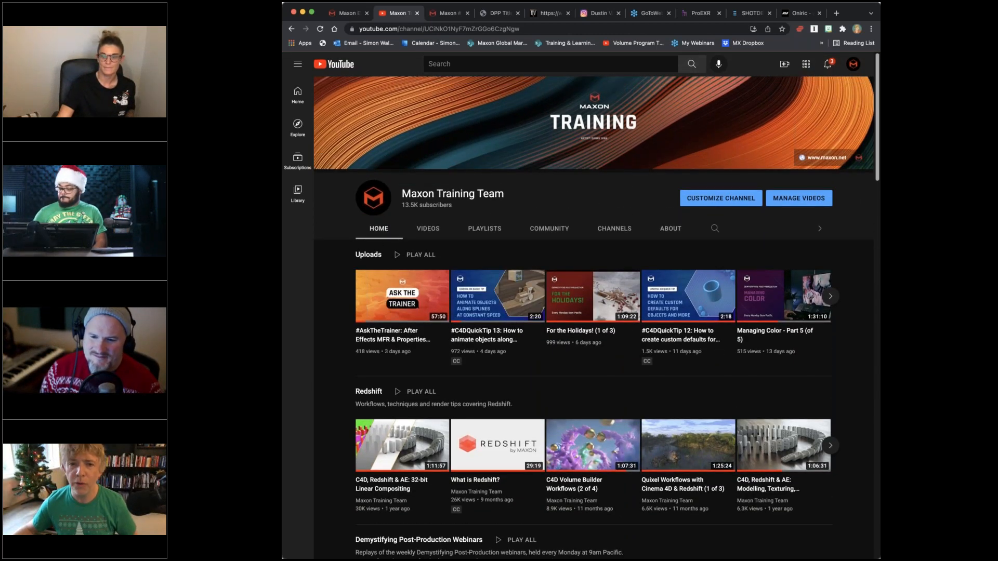
left_click(347, 14)
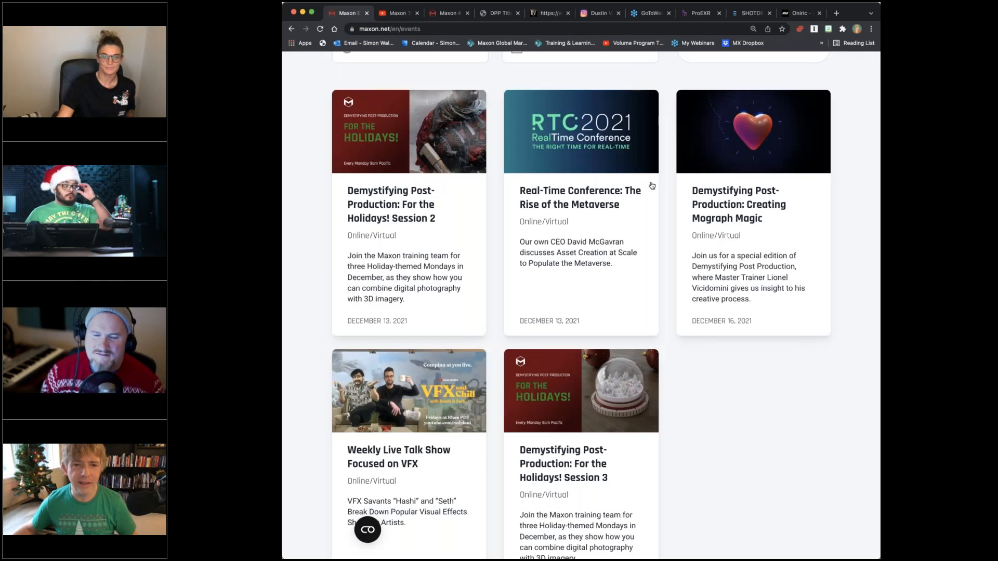
scroll(651, 185, "down", 1)
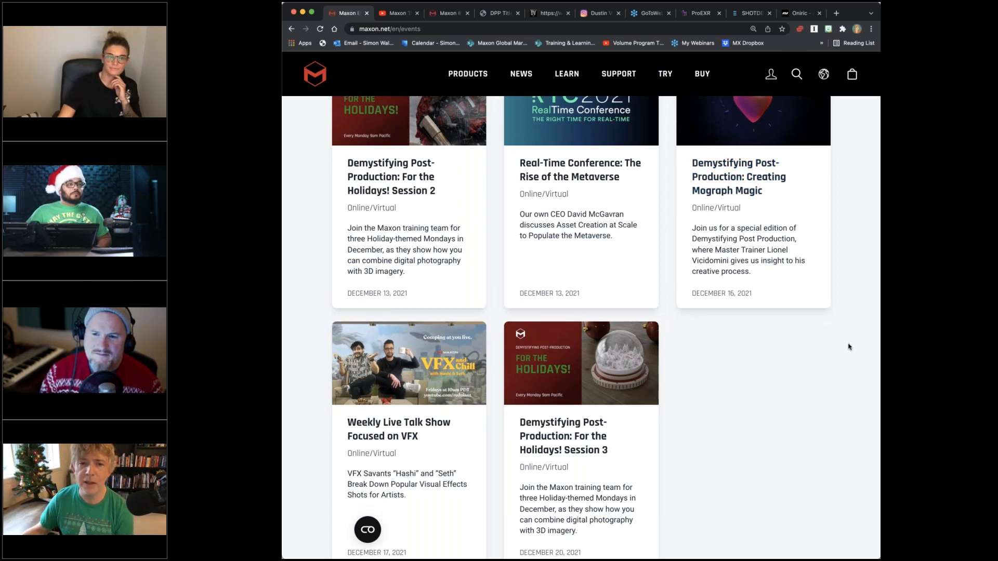
scroll(848, 347, "up", 2)
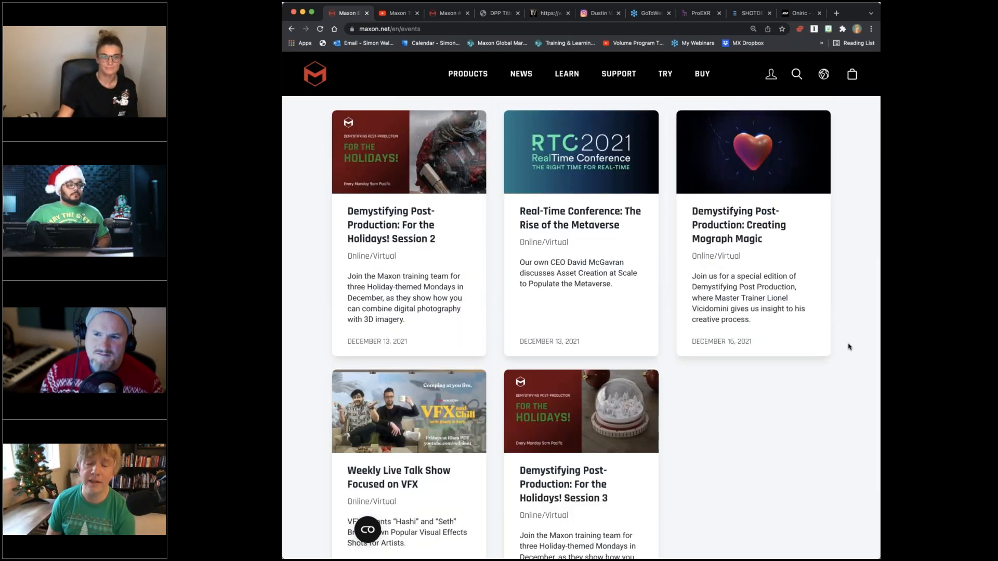